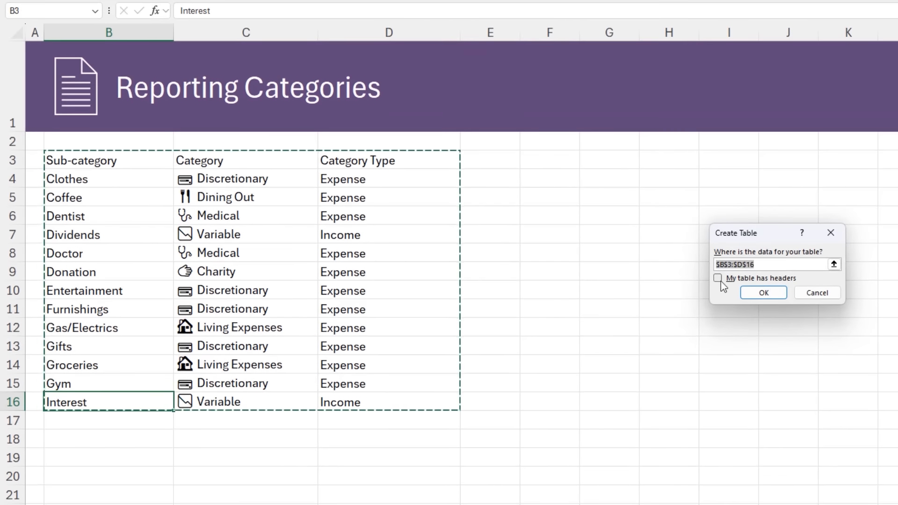
- Create a table from the range B3:D16, treating the first row as headers
click(600, 284)
click(751, 298)
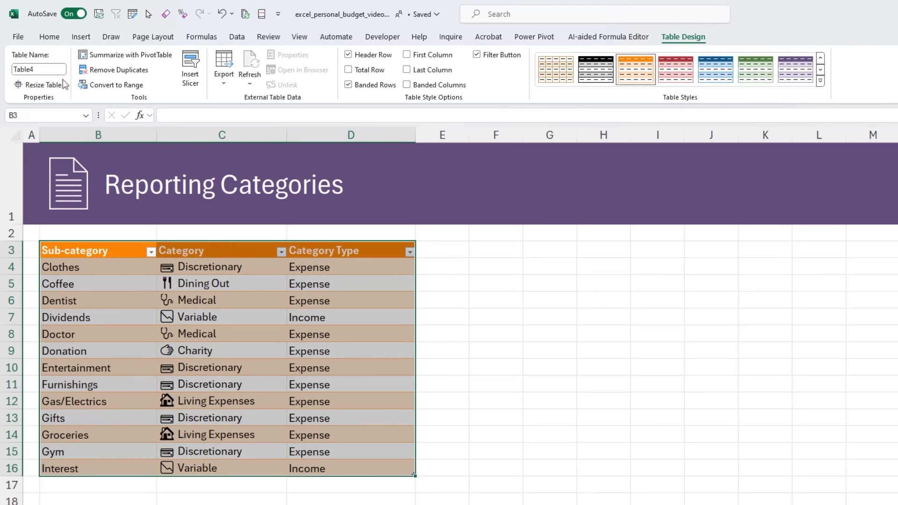
- Name the categories table TblCategories and apply the purple banded table style
click(50, 71)
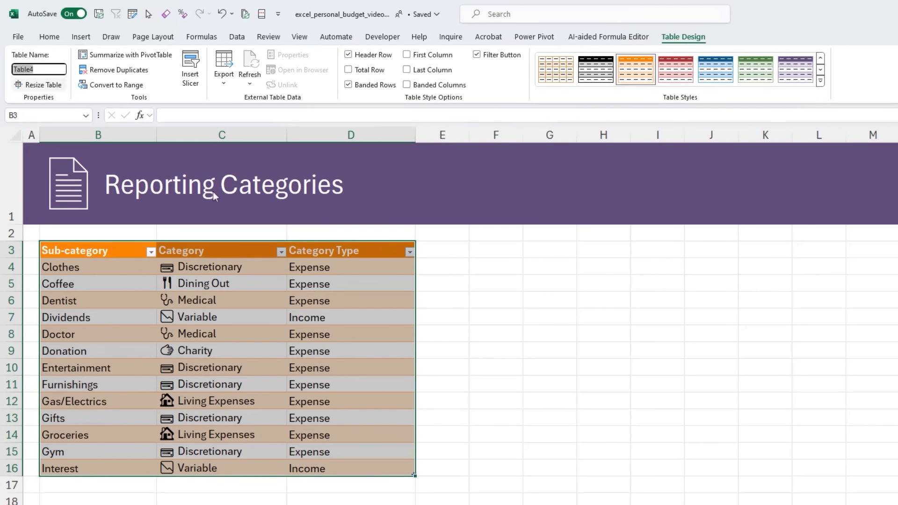
text(TblCategories)
key(Return)
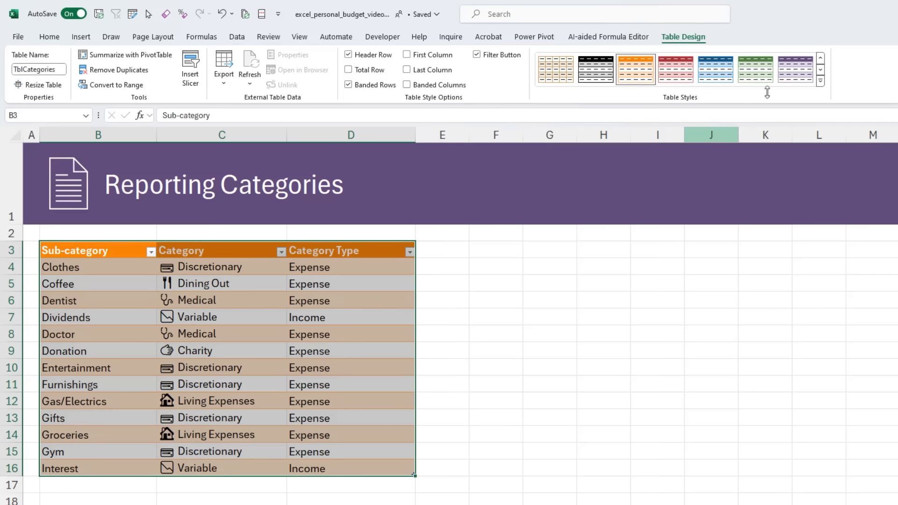
click(795, 69)
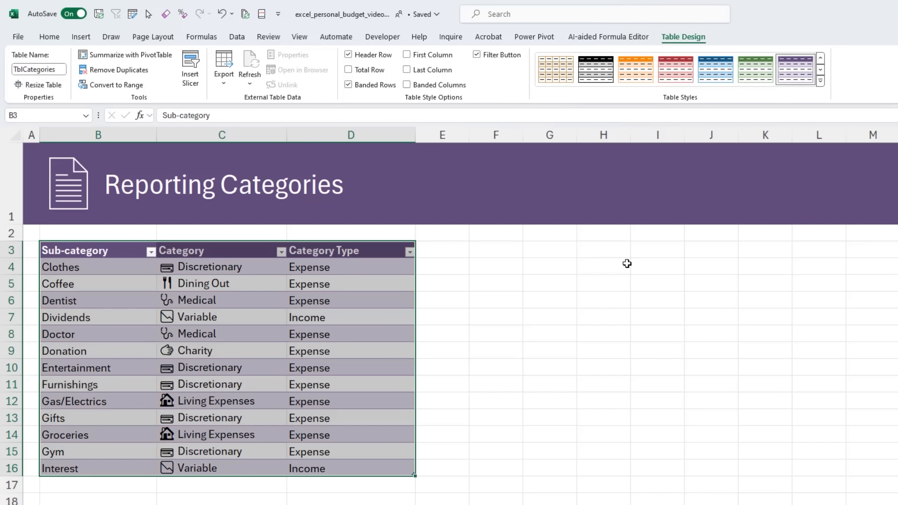
click(349, 345)
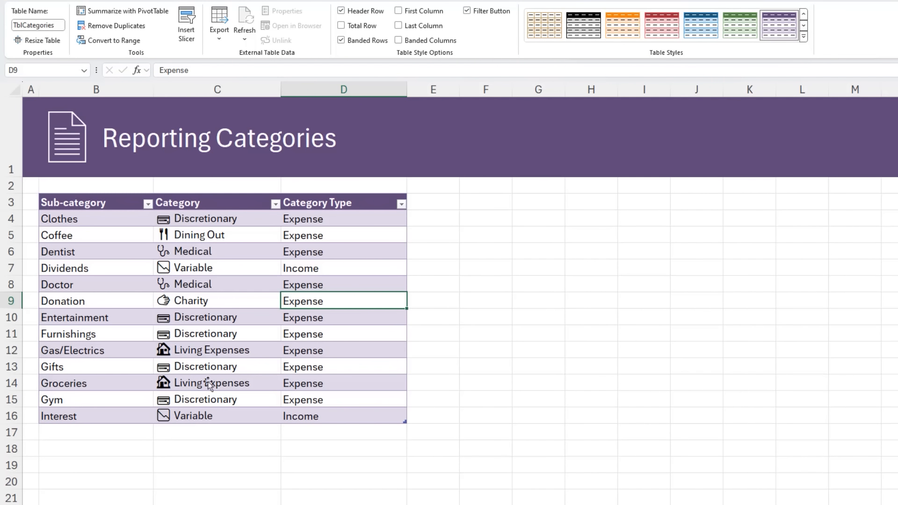
- Add MV Fuel as a new sub-category directly below Interest in the categories table
click(126, 431)
text(MV Fuel)
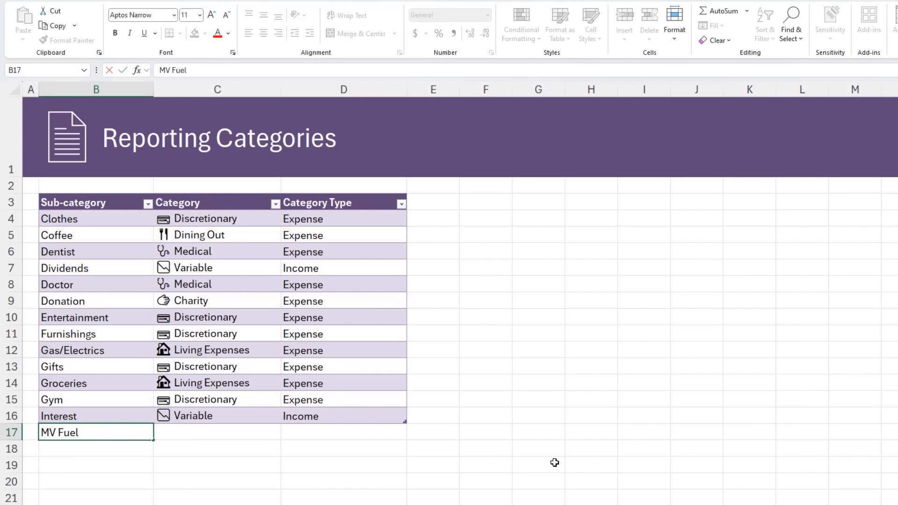
key(Tab)
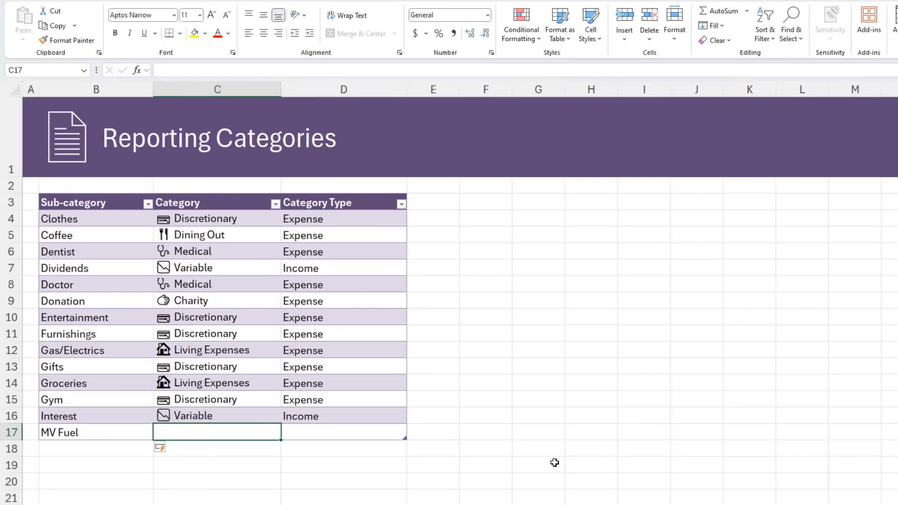
- Complete the MV Fuel row with a car emoji followed by Transport as the category and Expense as the category type
key(super+semicolon)
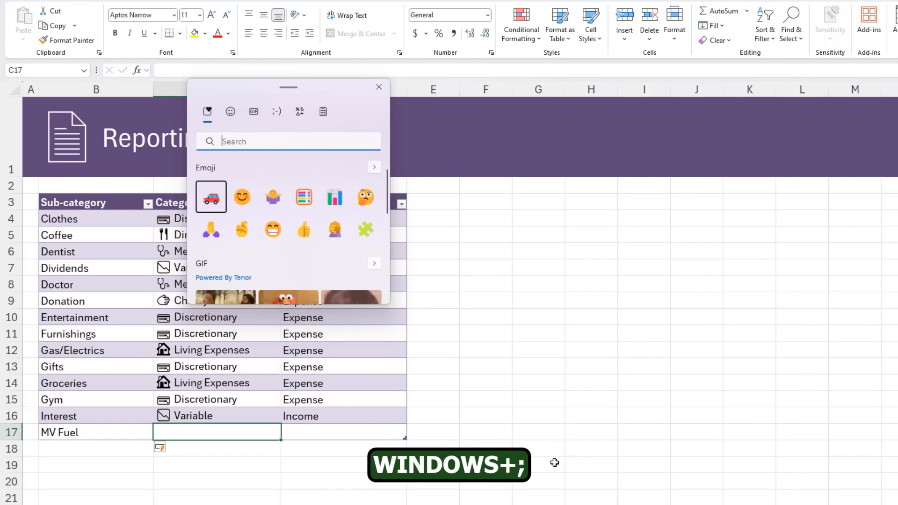
text(car)
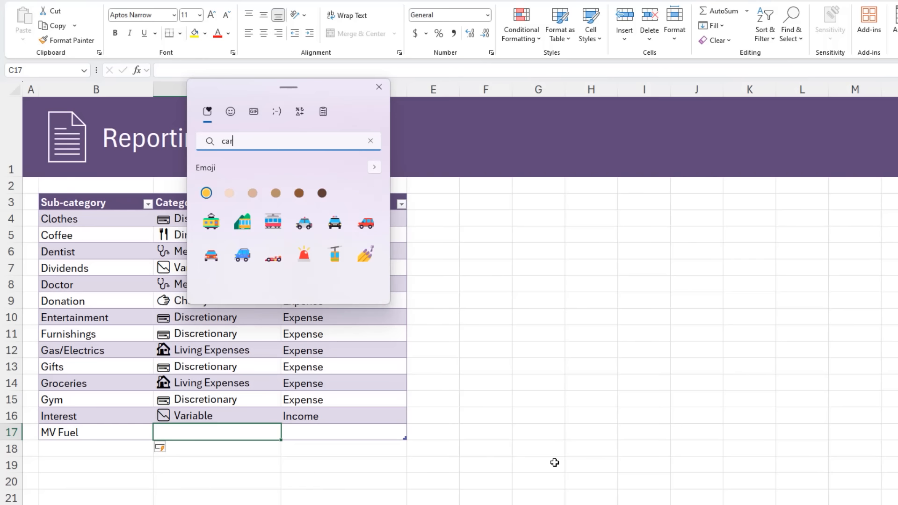
click(367, 223)
click(379, 87)
text(T)
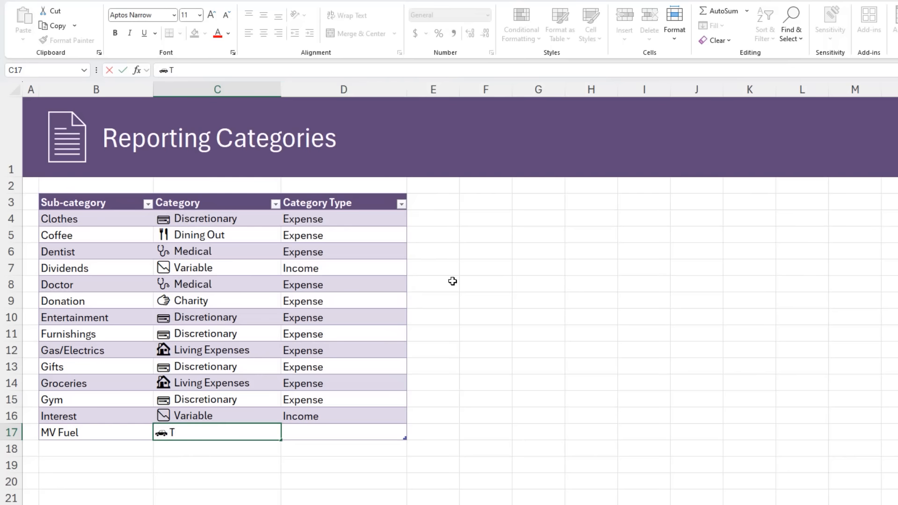
text(ransport)
key(Tab)
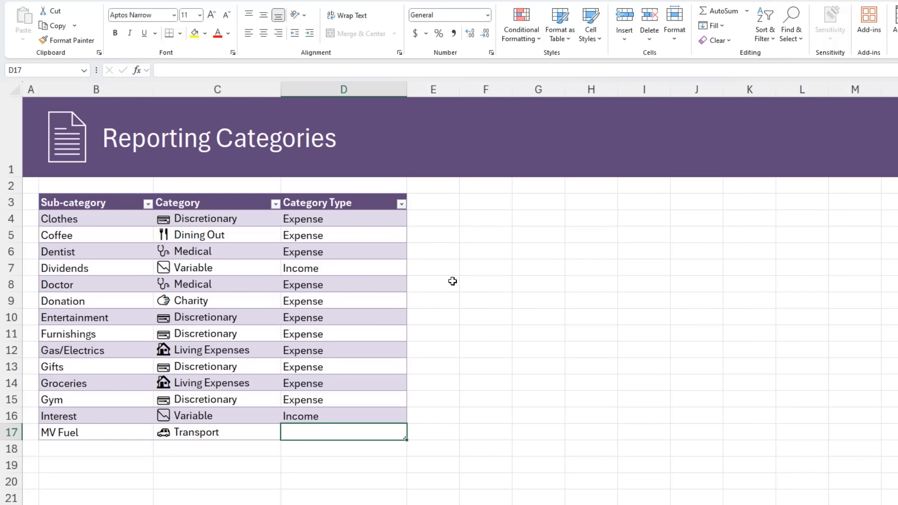
text(exp)
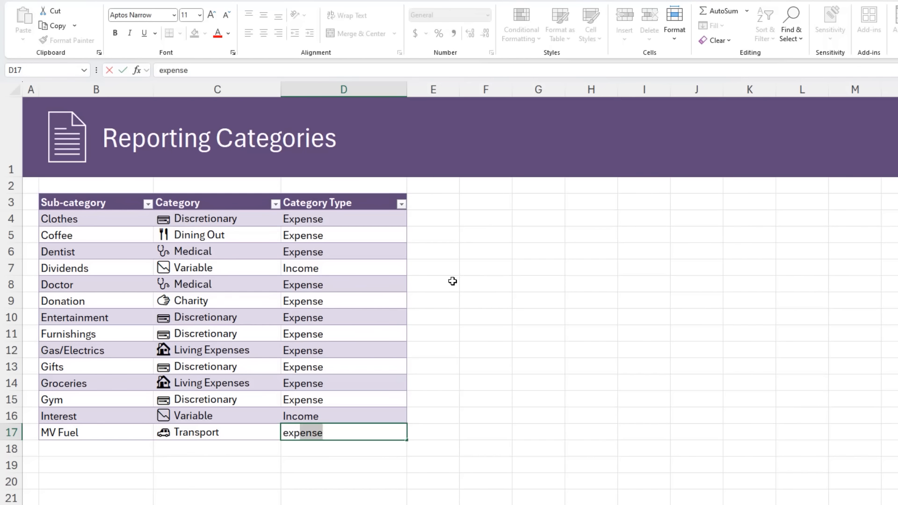
key(Up)
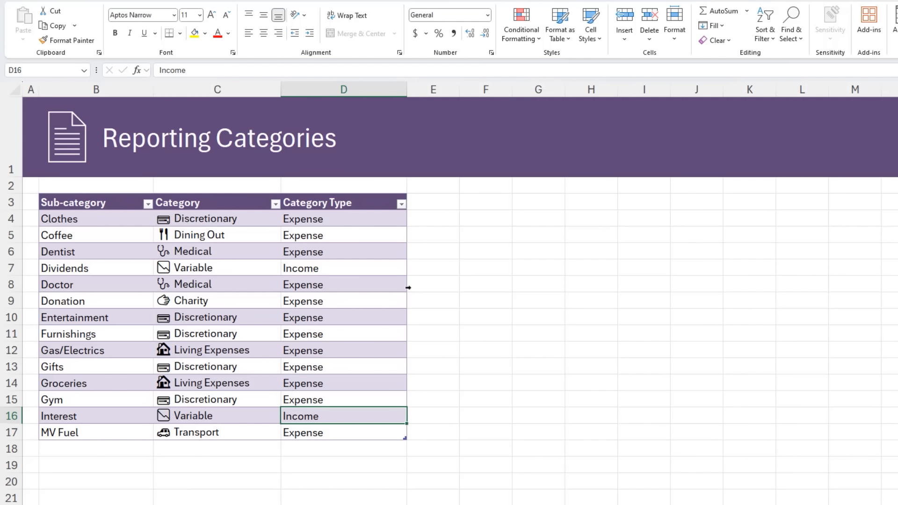
click(13, 350)
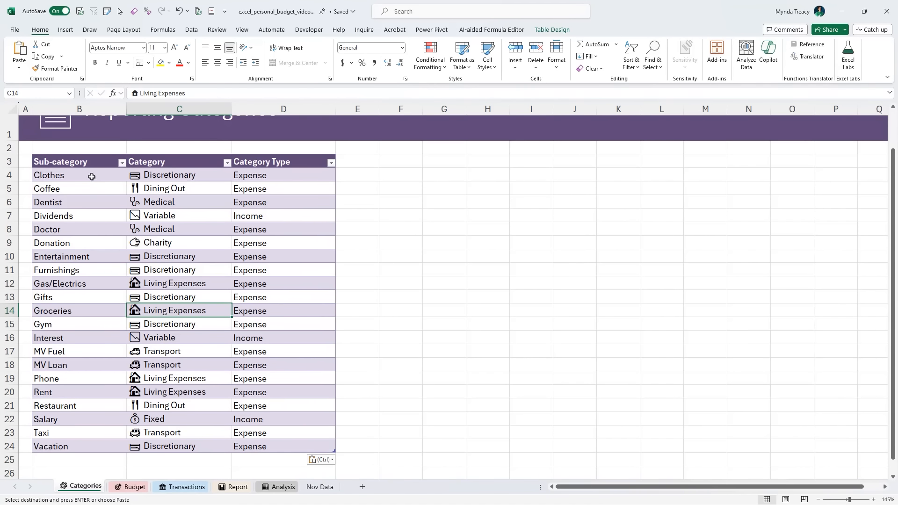
- Define the workbook-scoped name subcategories for the Sub-category column of TblCategories
click(75, 153)
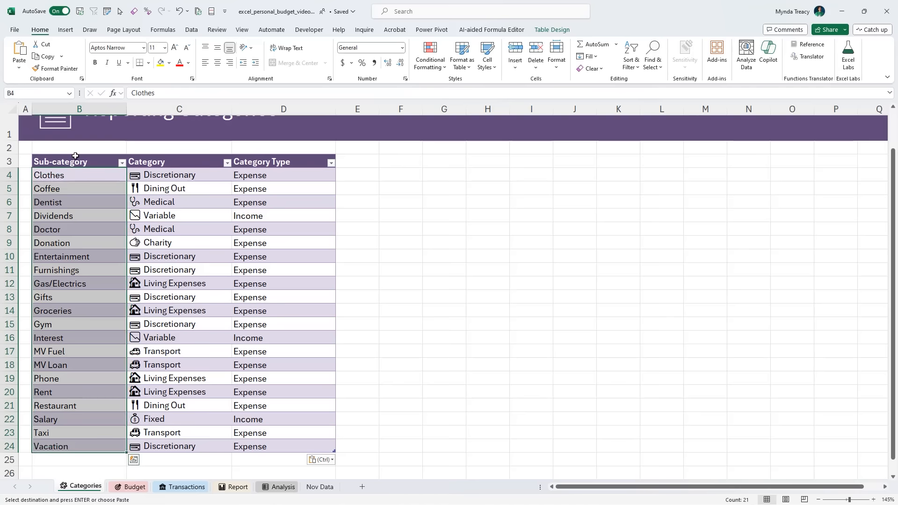
click(162, 29)
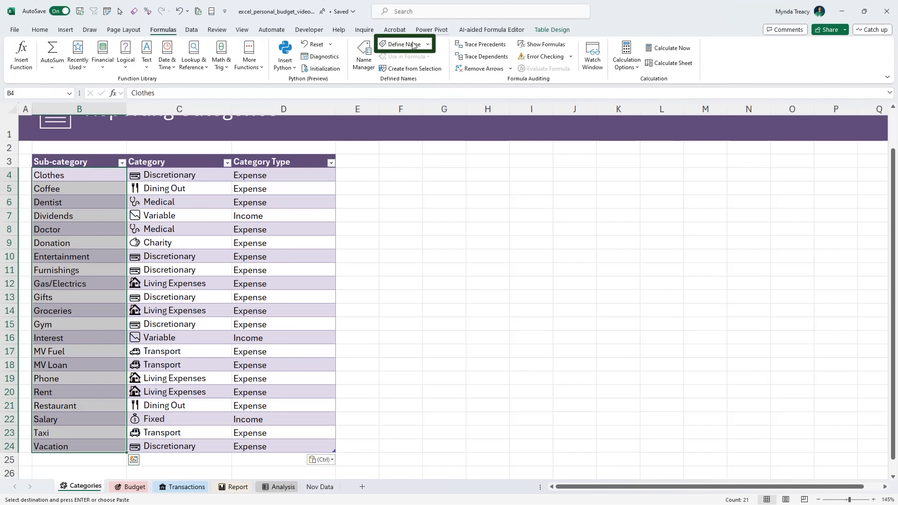
click(414, 45)
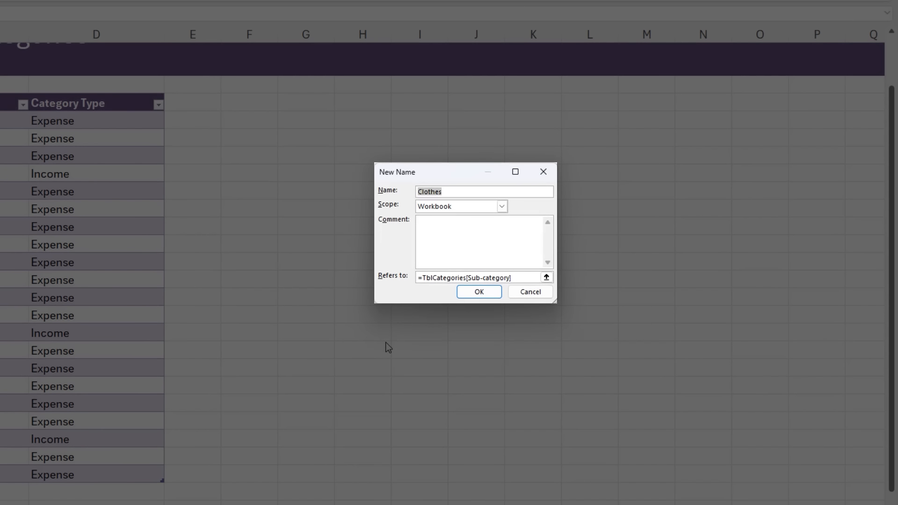
text(subcategories)
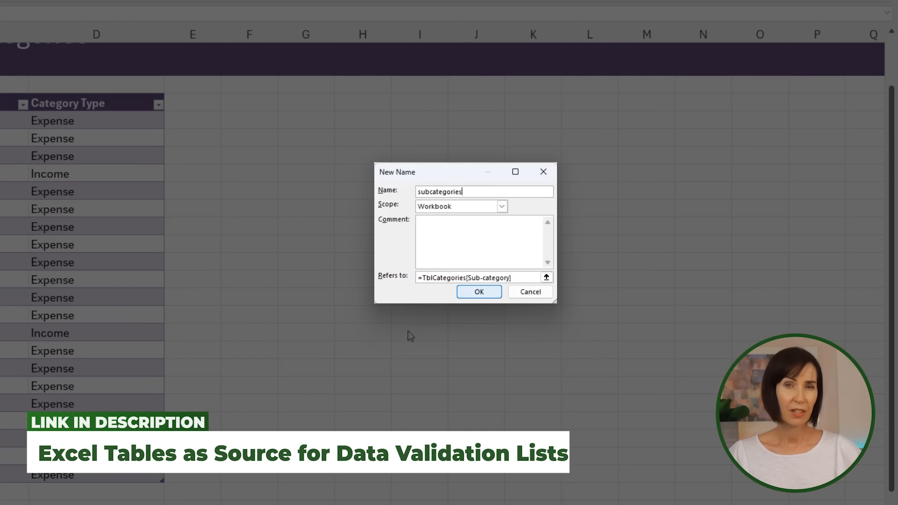
click(477, 292)
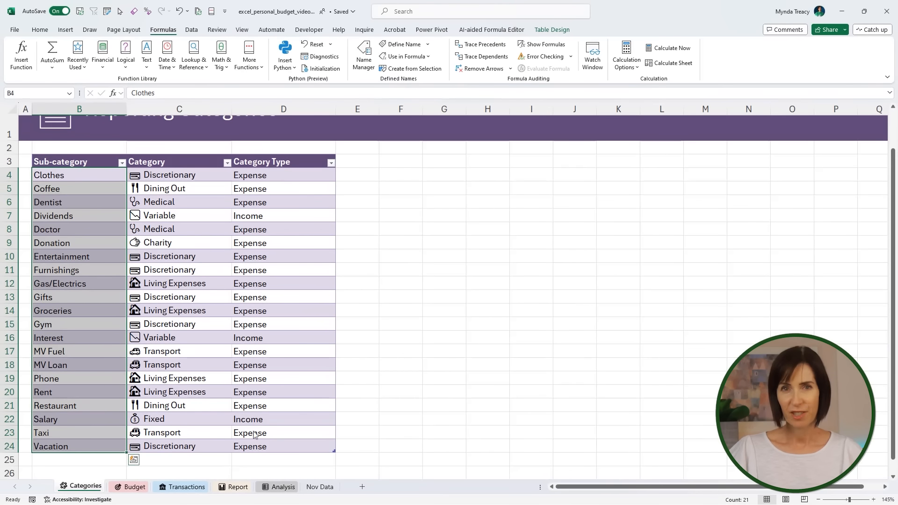
- Go to the Budget sheet and view the drop-down list of the Salary sub-category cell in the budget table
click(132, 488)
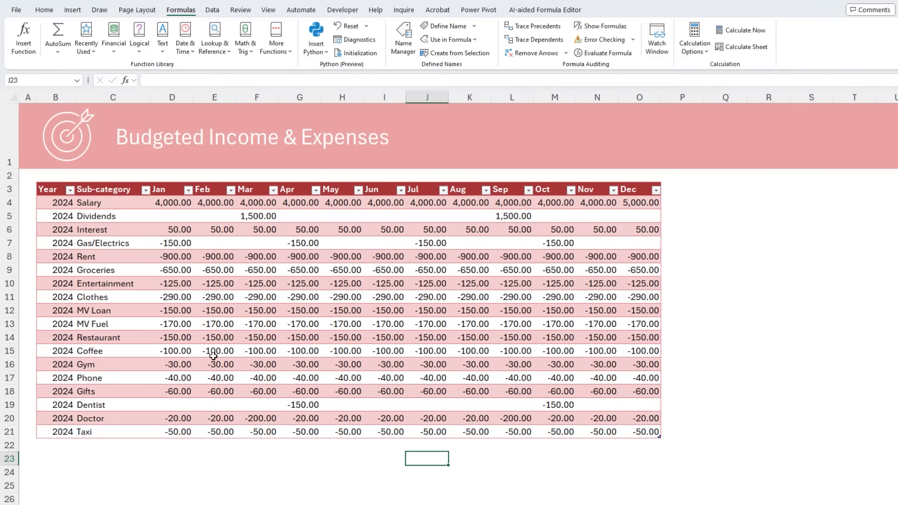
click(213, 357)
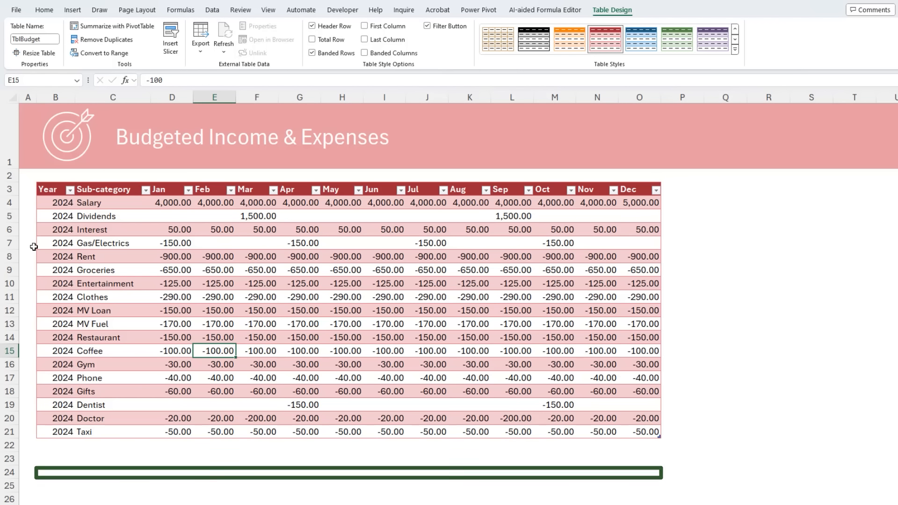
click(122, 207)
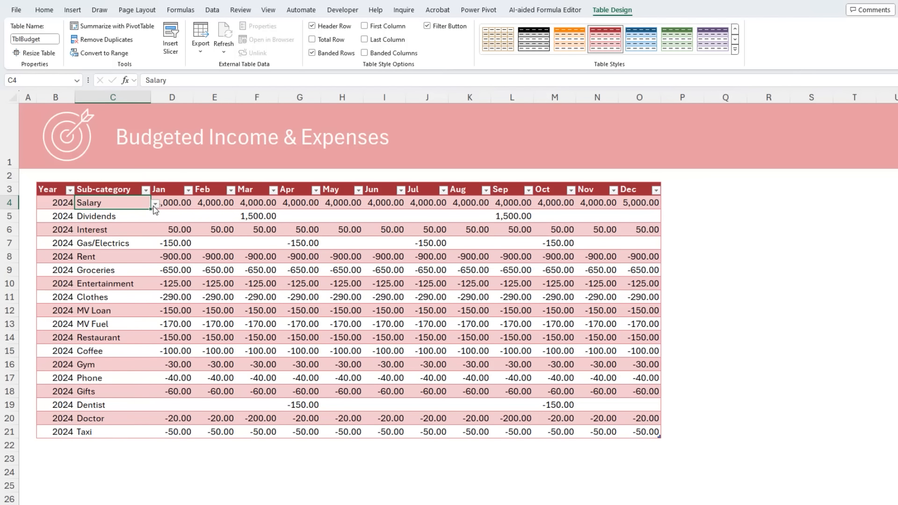
click(155, 204)
click(155, 206)
- Apply list data validation with the source =subcategories to the budget table's Sub-category column, viewing the available defined names on the way
click(122, 183)
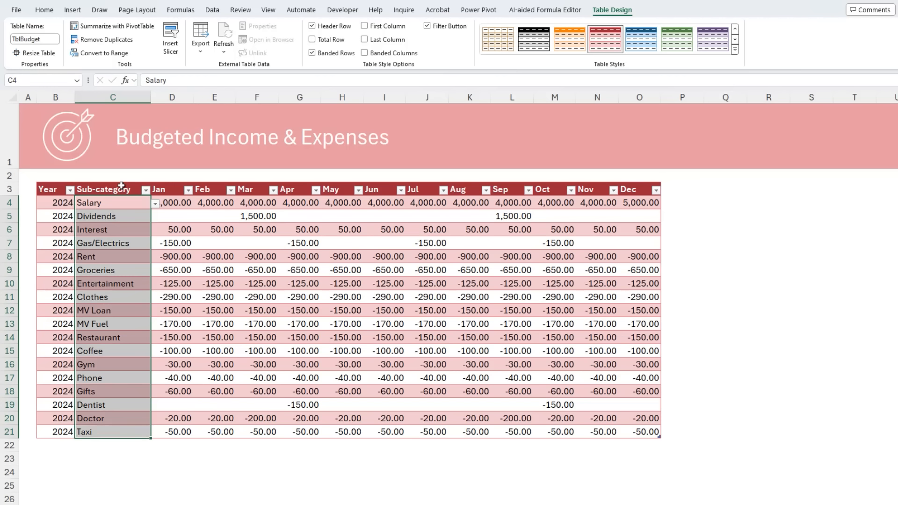
click(212, 9)
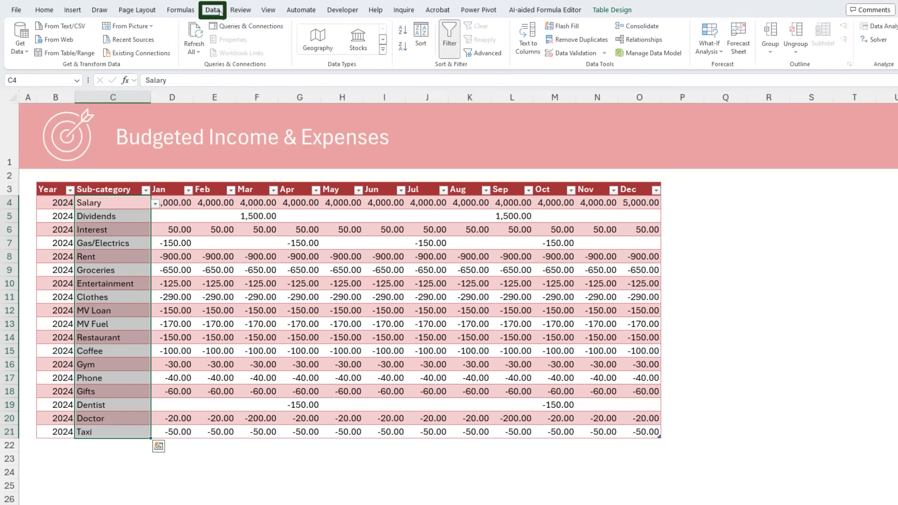
click(567, 55)
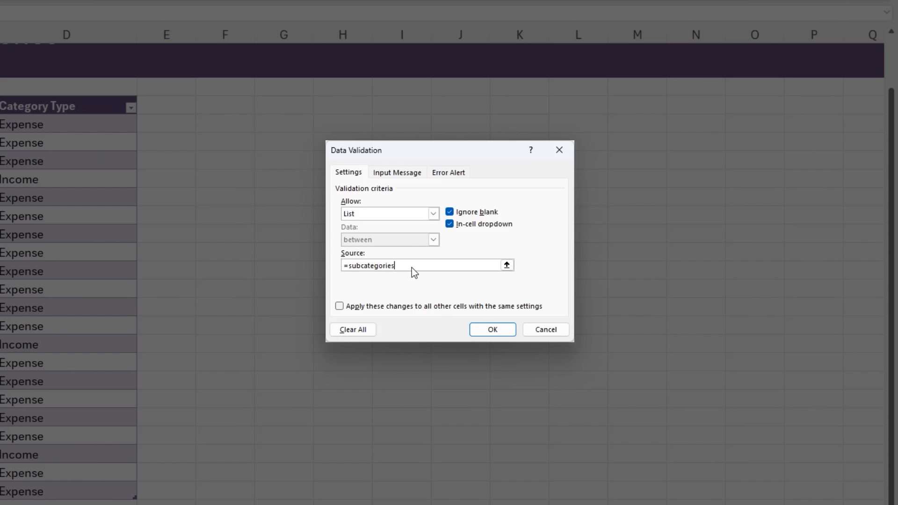
key(F3)
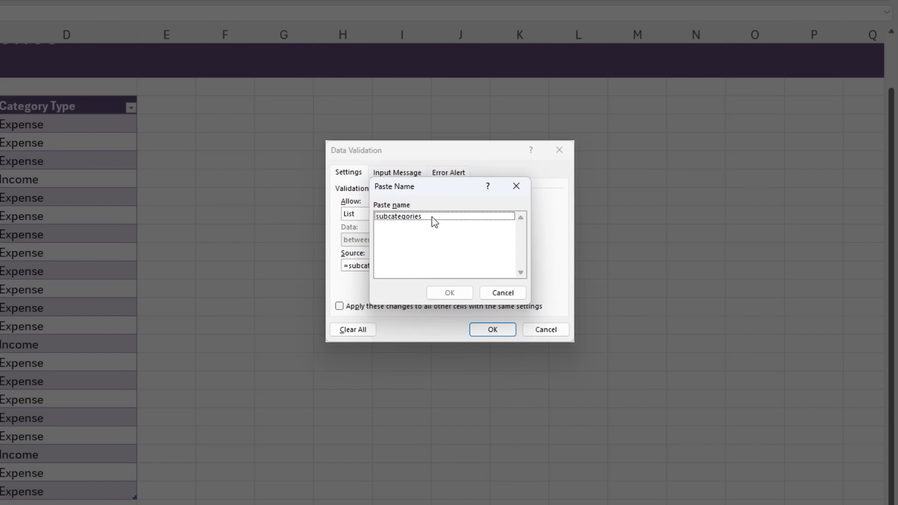
click(432, 217)
click(494, 293)
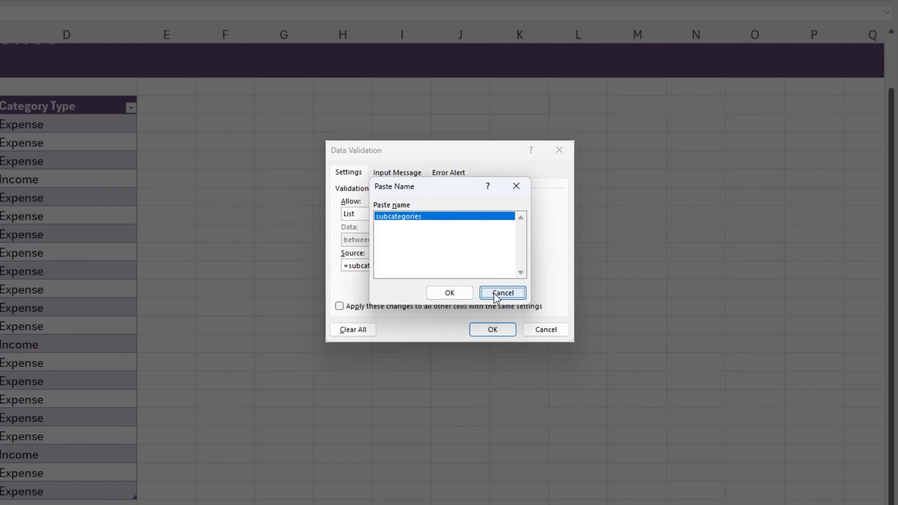
click(501, 333)
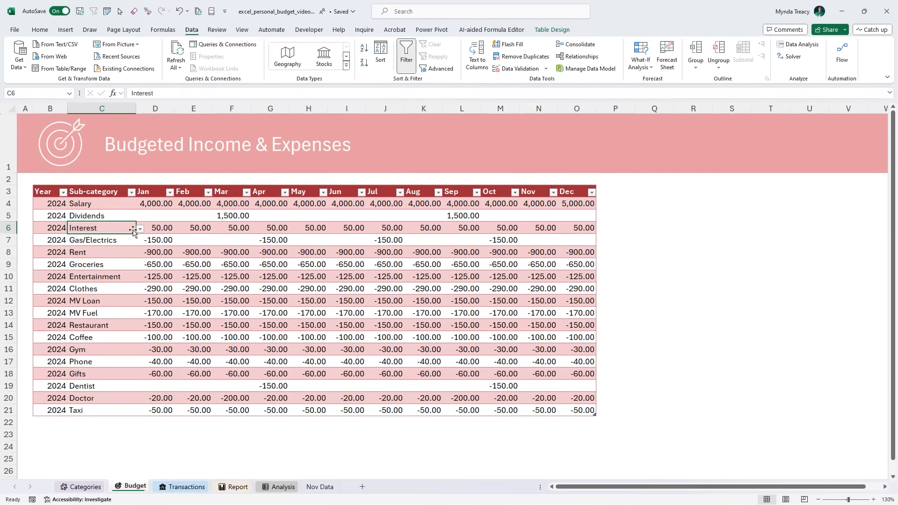
- Check the sub-category drop-down list in the Interest row and look over the income and expense rows
click(140, 229)
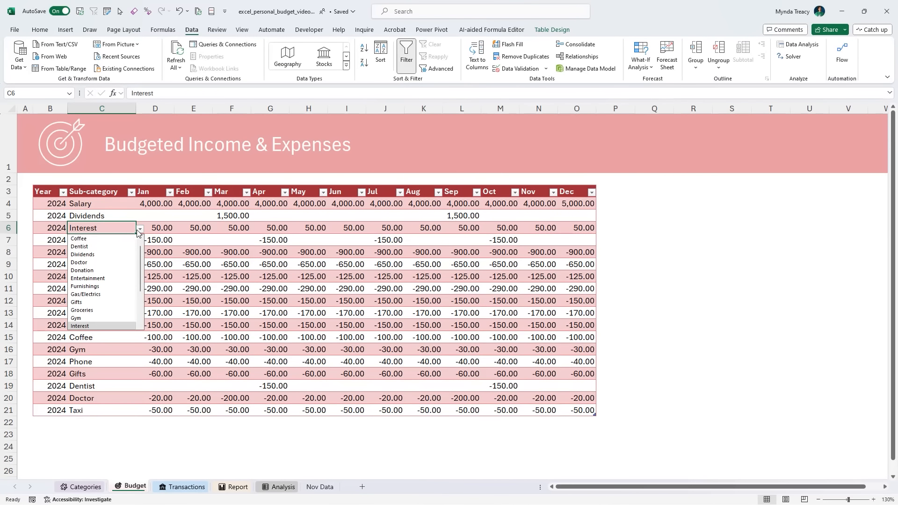
click(140, 230)
click(120, 257)
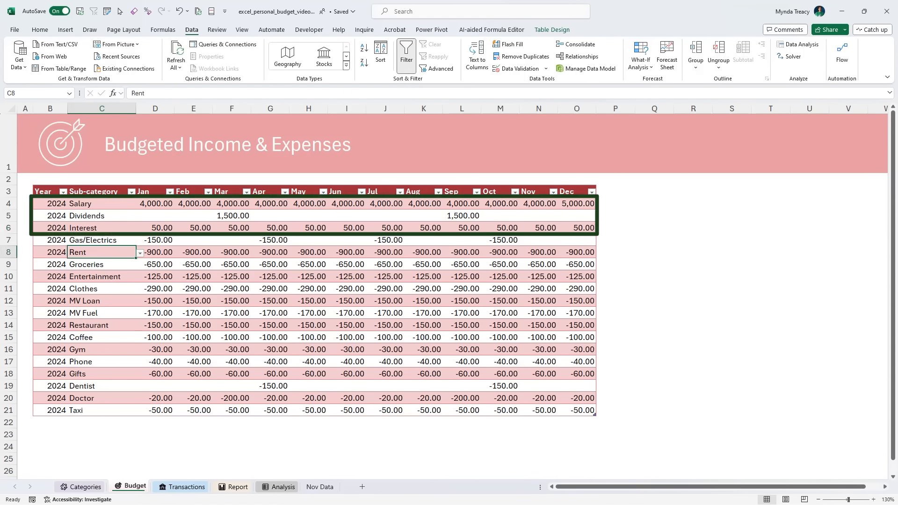
click(50, 252)
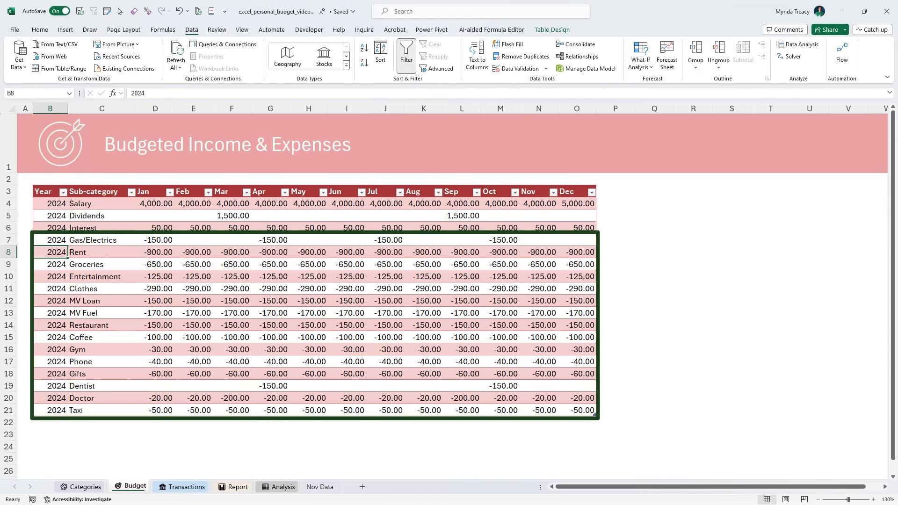
- Add a budget row below Taxi with the year 2024 and Donation picked as the sub-category
click(60, 421)
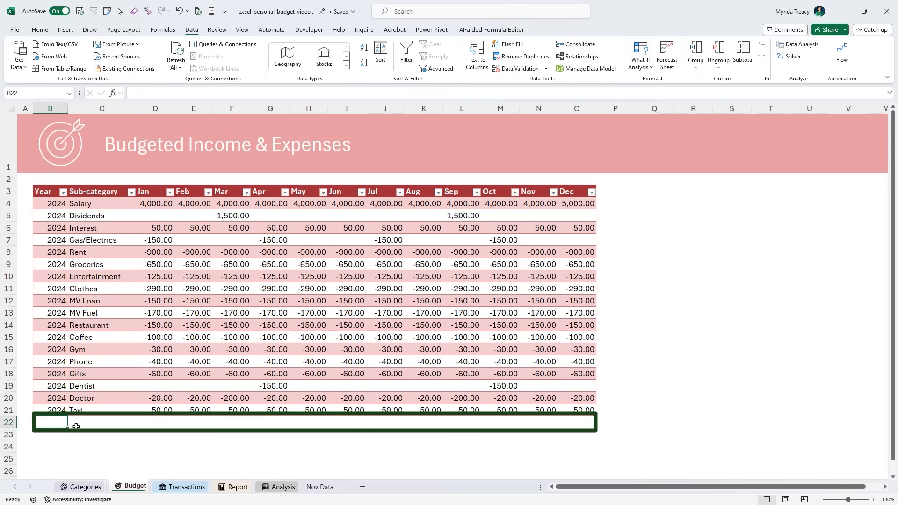
text(2024)
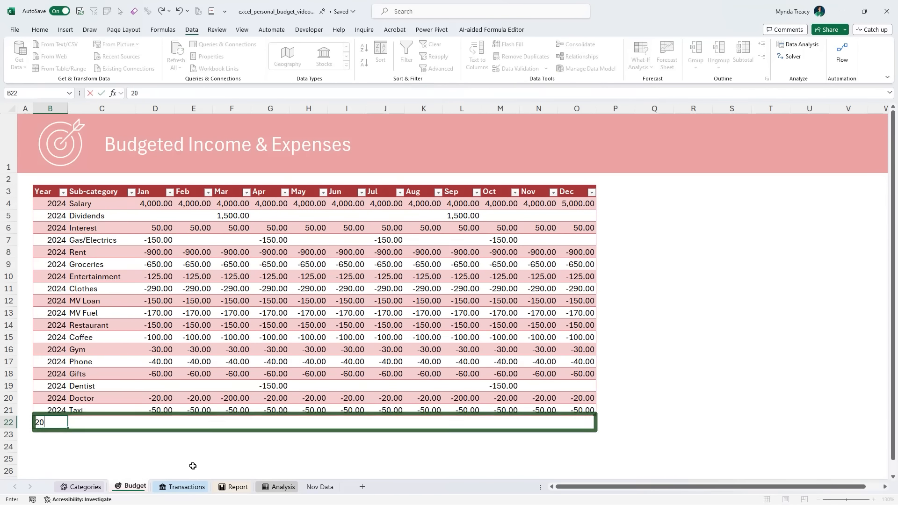
key(Tab)
click(140, 424)
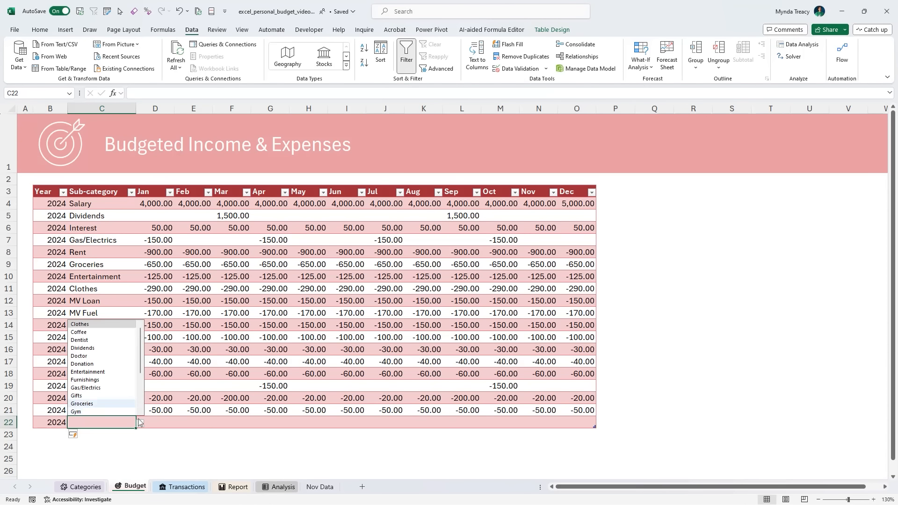
click(115, 363)
- Enter -60 as the January Donation budget and fill it across through December
click(170, 422)
text(-60)
drag(174, 428, 584, 422)
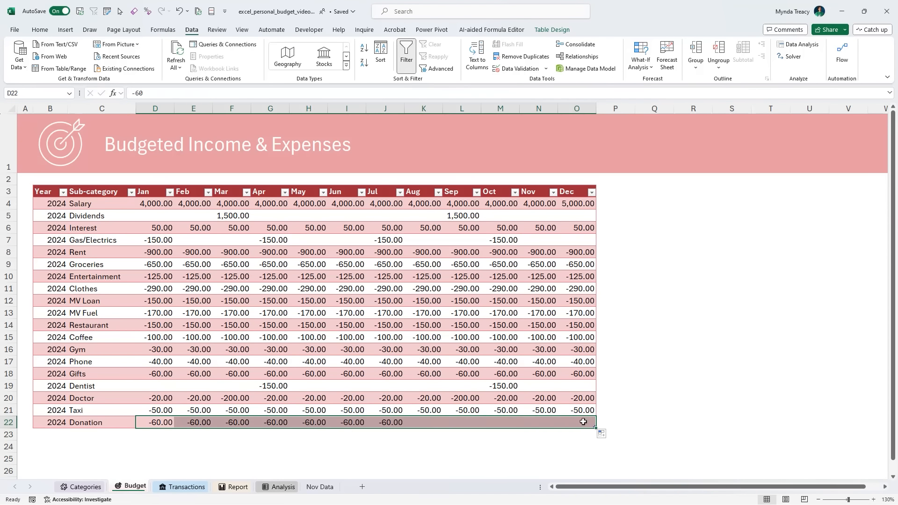
click(57, 435)
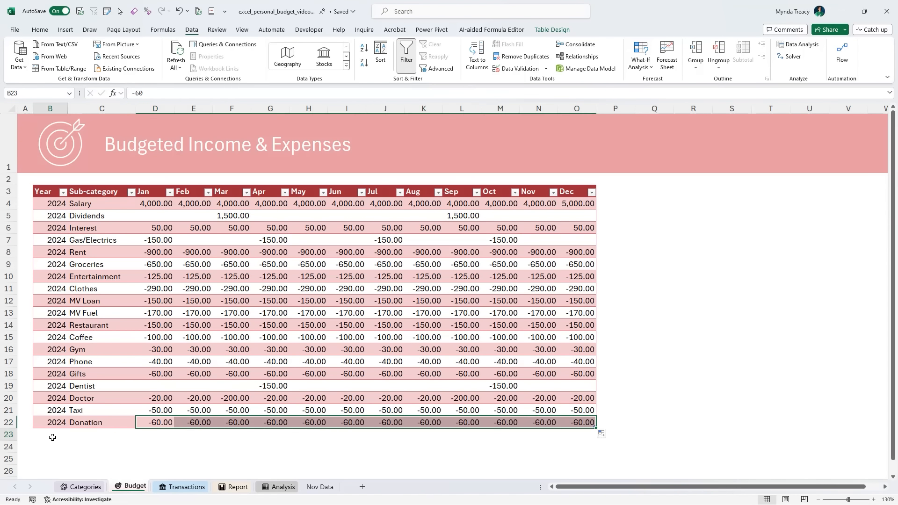
- Add a budget row below Donation with the year 2024 and the sub-category Vacation
text(2024)
key(Tab)
text(Va)
key(Tab)
key(Tab)
key(Tab)
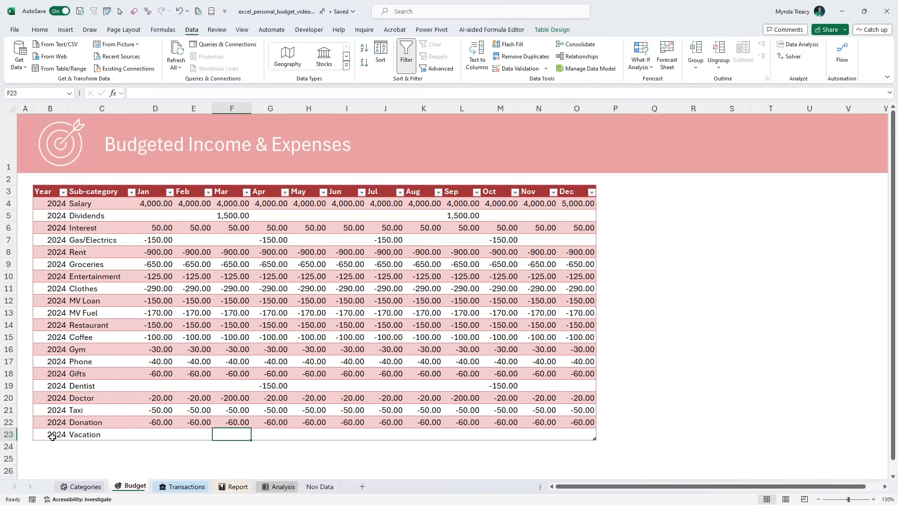
- Enter Vacation budgets of -700 for March and -800 for August
text(-70)
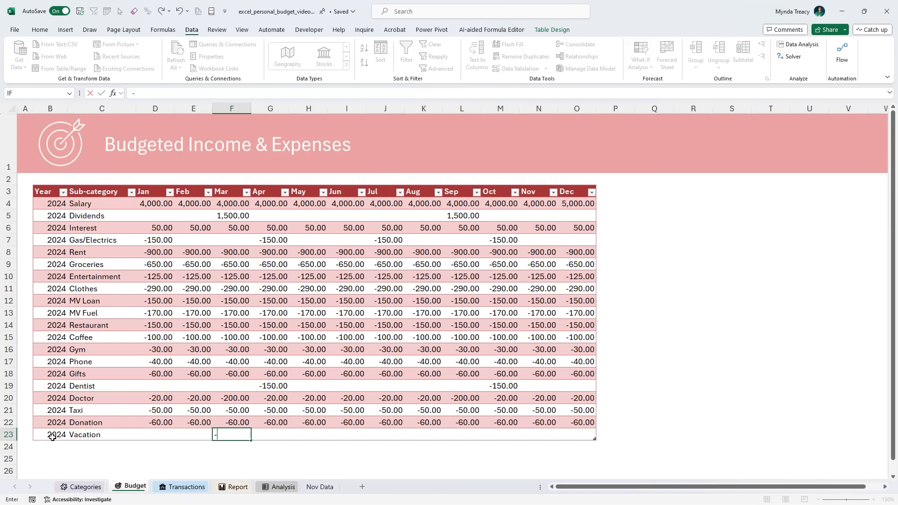
key(Tab)
key(Tab)
key(Tab)
key(Tab)
key(Tab)
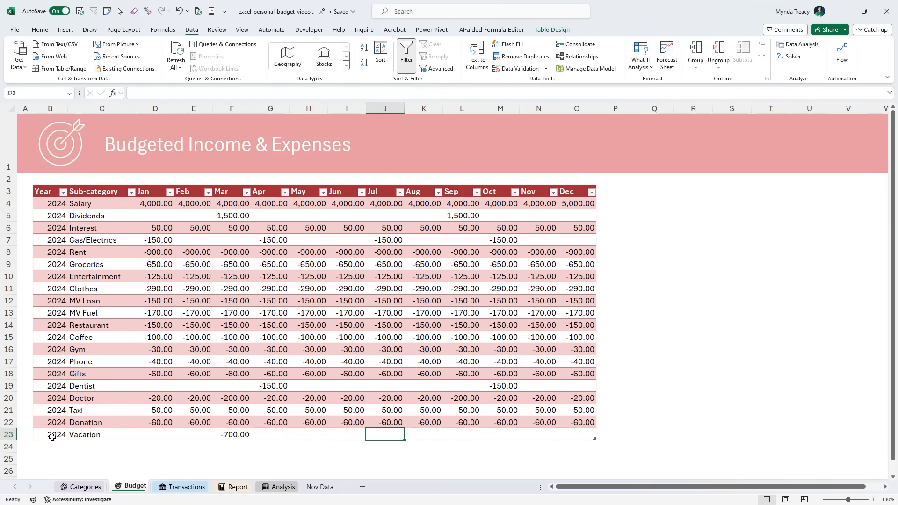
text(-800)
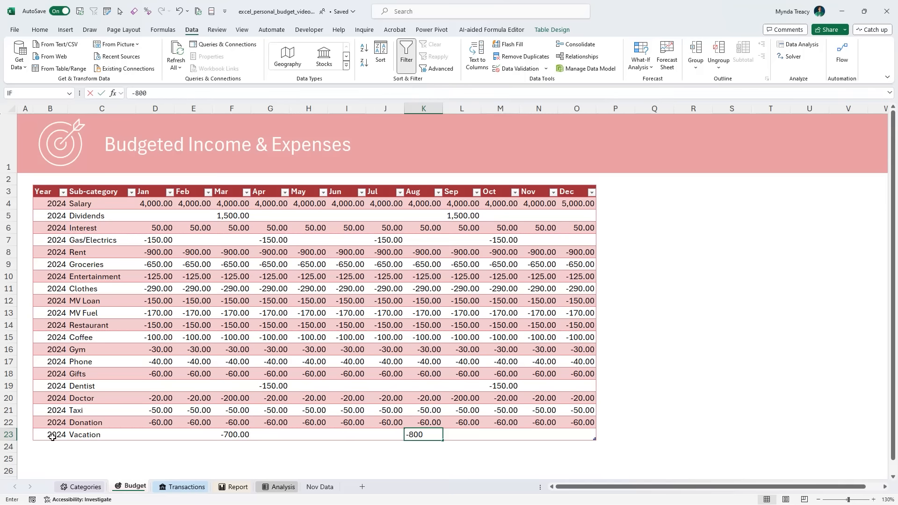
key(Tab)
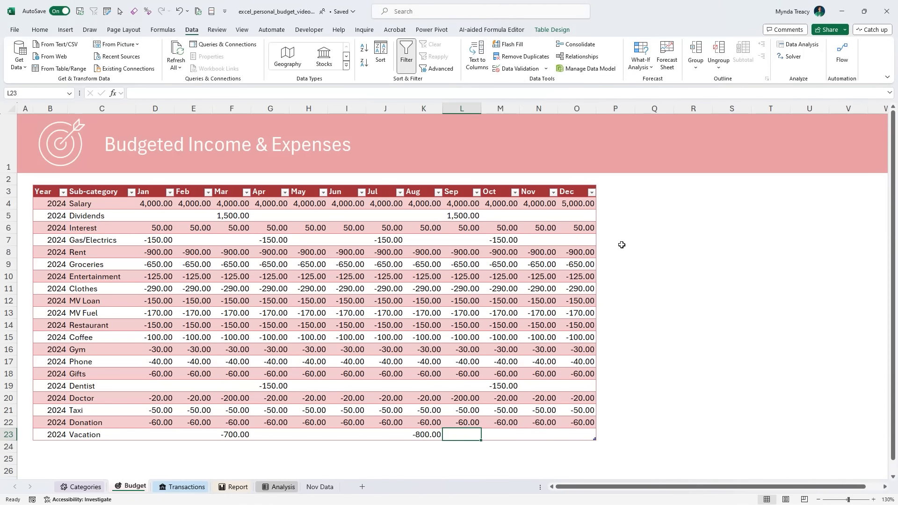
- Review the Transactions sheet's Account and Sub-category columns, including the sub-category drop-down list in the Interest row
click(189, 489)
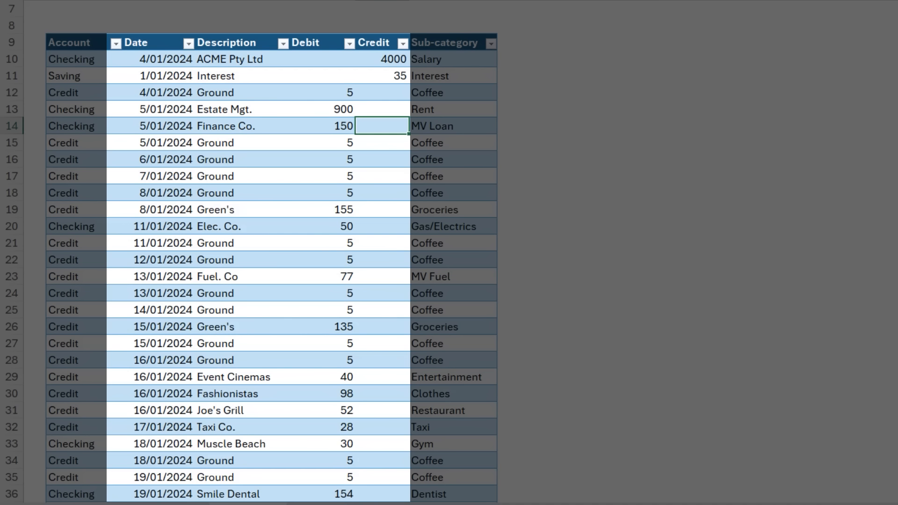
click(78, 35)
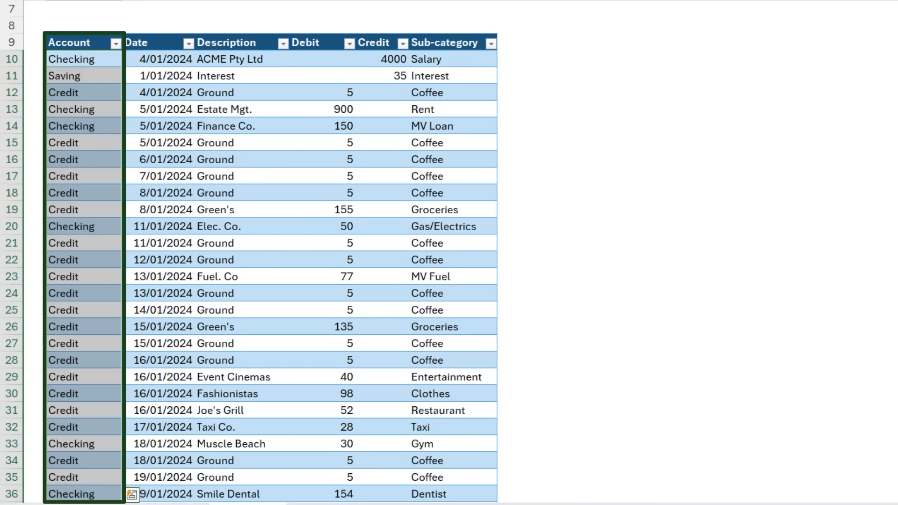
click(444, 76)
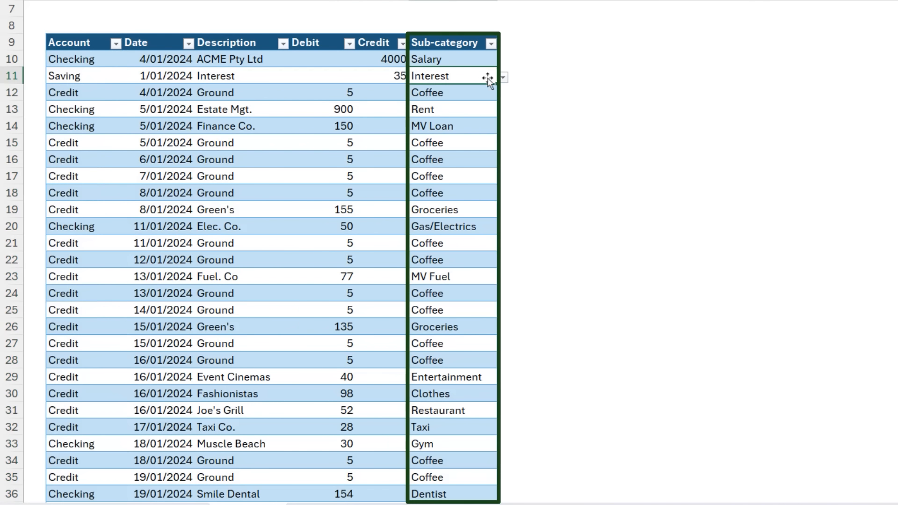
click(503, 77)
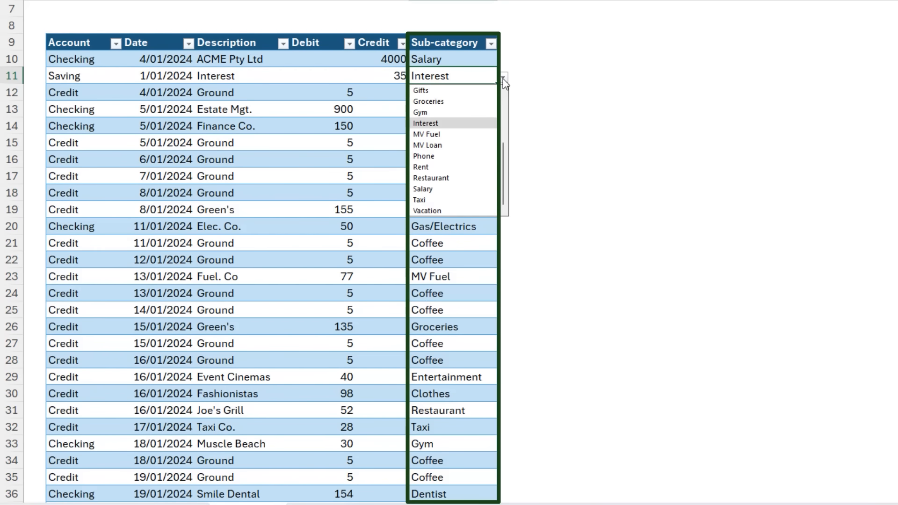
click(503, 78)
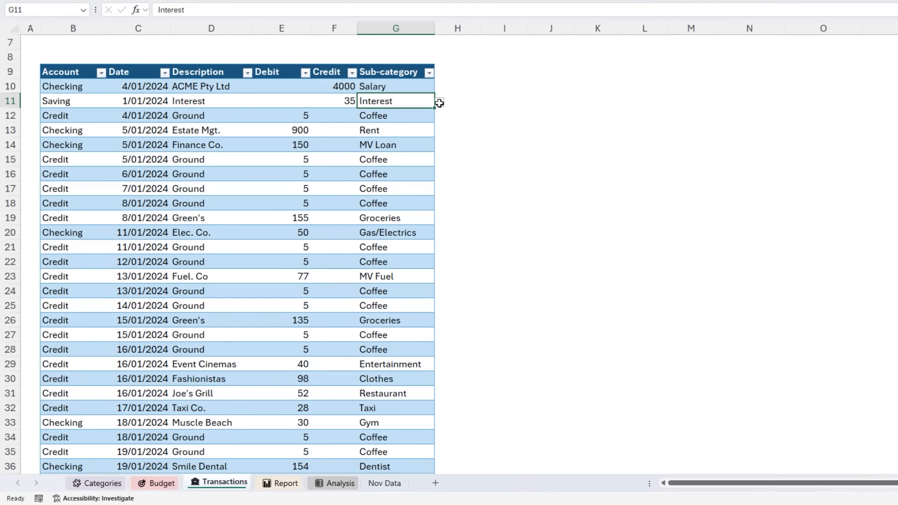
- Examine the filter options for the transactions table's Account, Date and Description columns, including the date and text filters
click(101, 73)
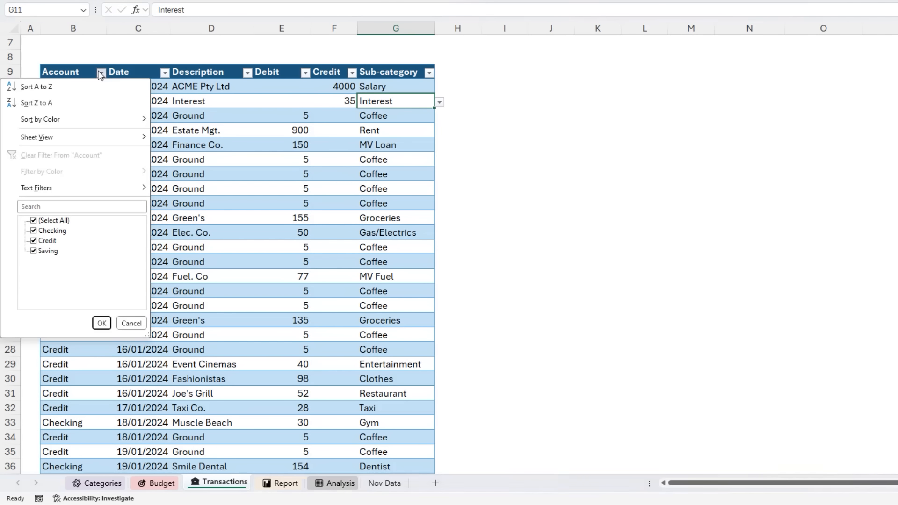
click(132, 324)
click(164, 73)
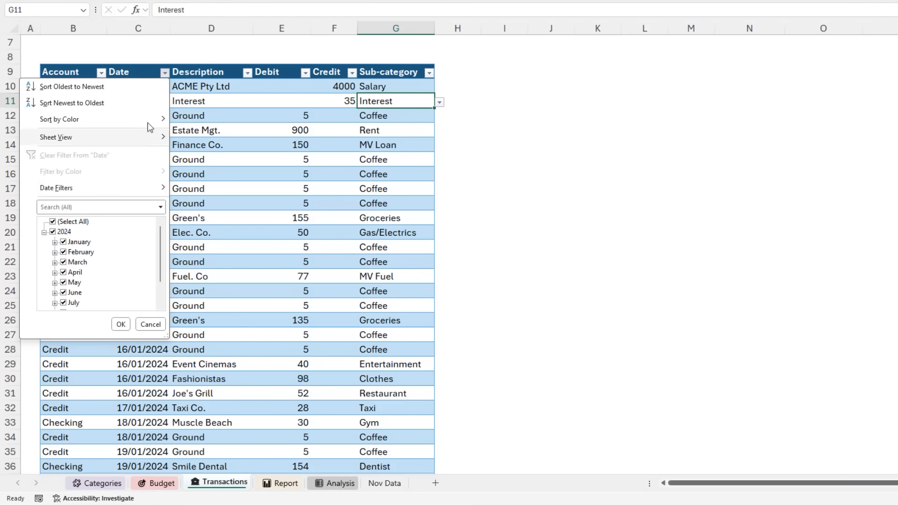
mouse_move(125, 191)
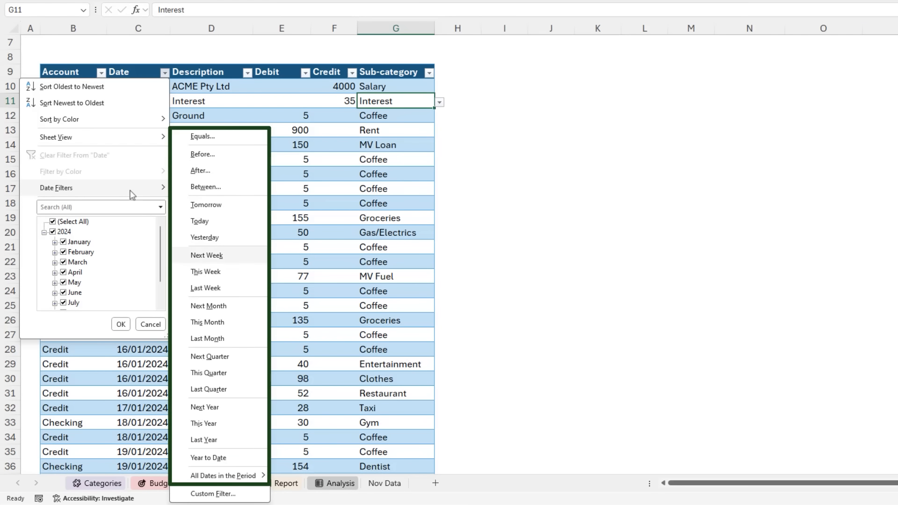
click(247, 73)
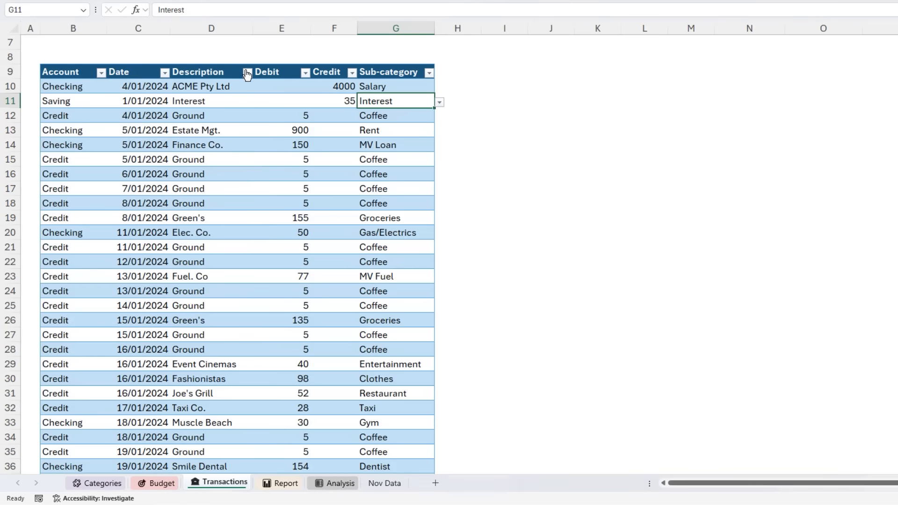
click(247, 72)
mouse_move(206, 187)
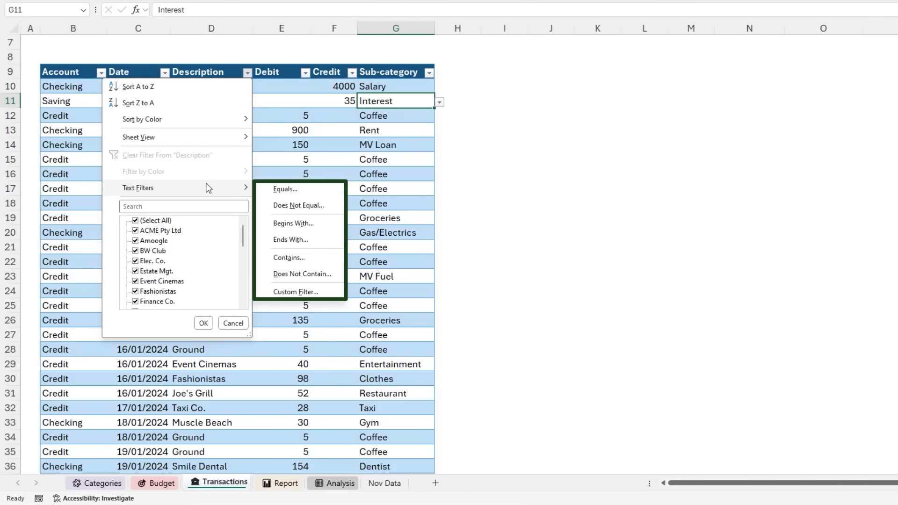
click(283, 137)
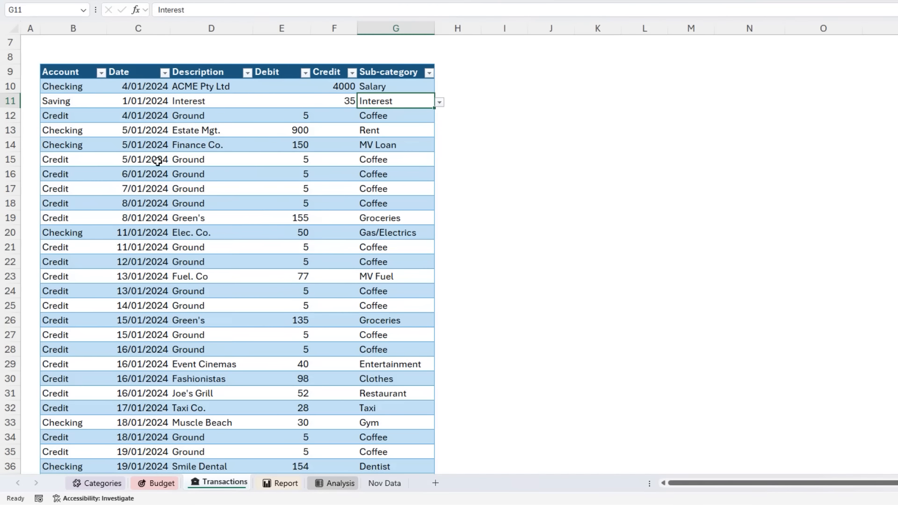
- Insert slicers for the Account and Sub-category fields of the transactions table
scroll(157, 161, up, 1)
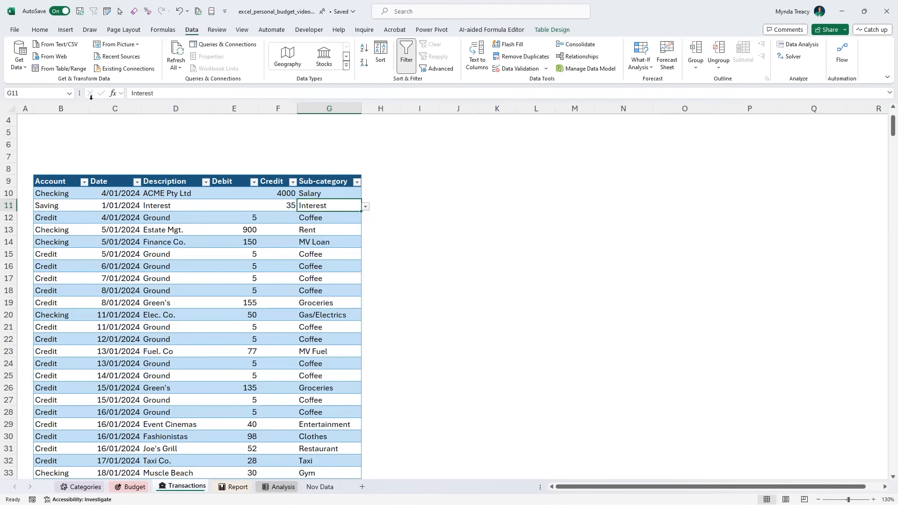
click(66, 29)
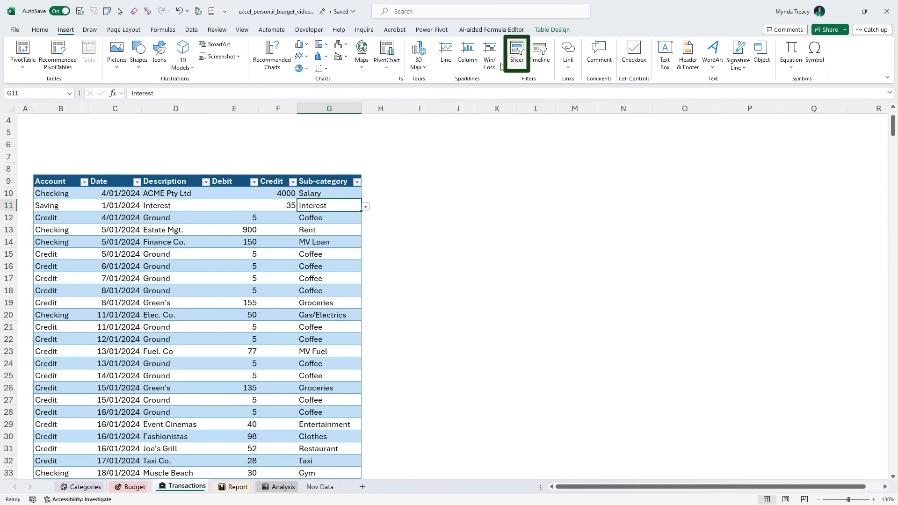
click(517, 67)
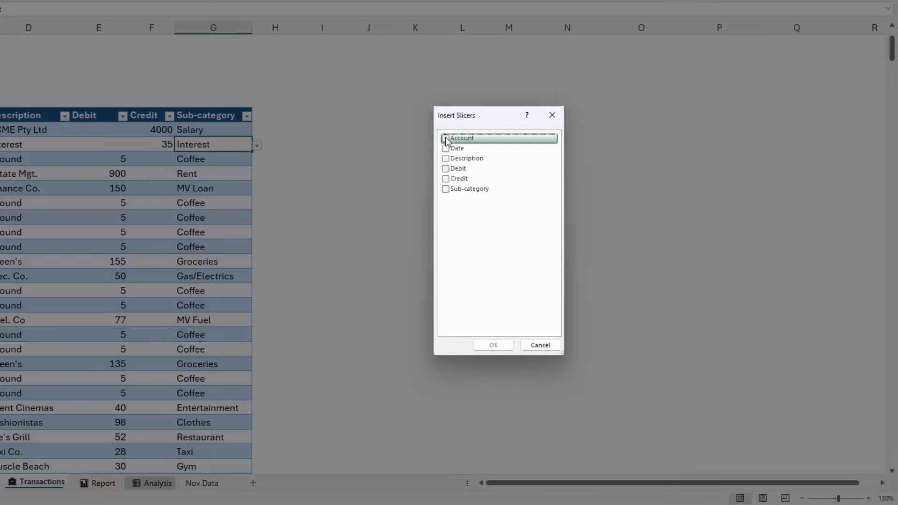
click(446, 138)
click(445, 189)
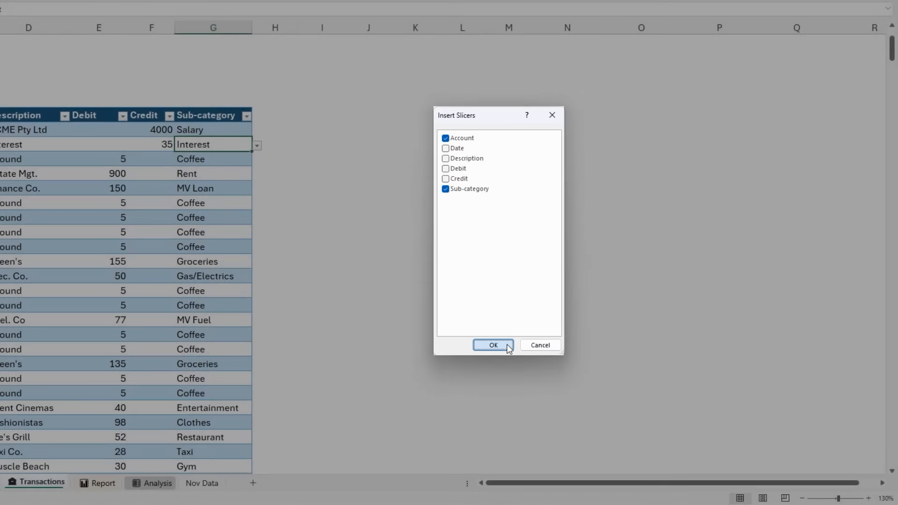
click(507, 345)
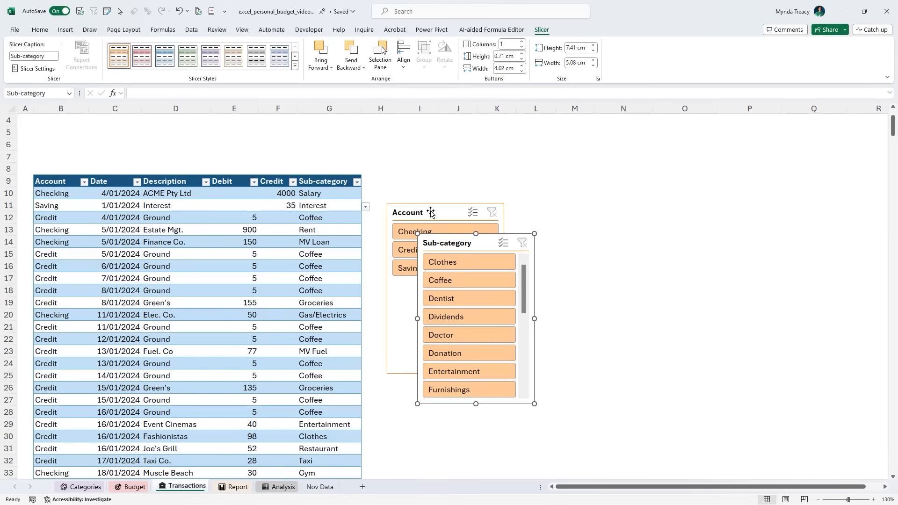
- Move both slicers to the start of the transactions table and apply the dark blue slicer style to them
shift+click(431, 213)
drag(430, 214, 76, 126)
click(295, 66)
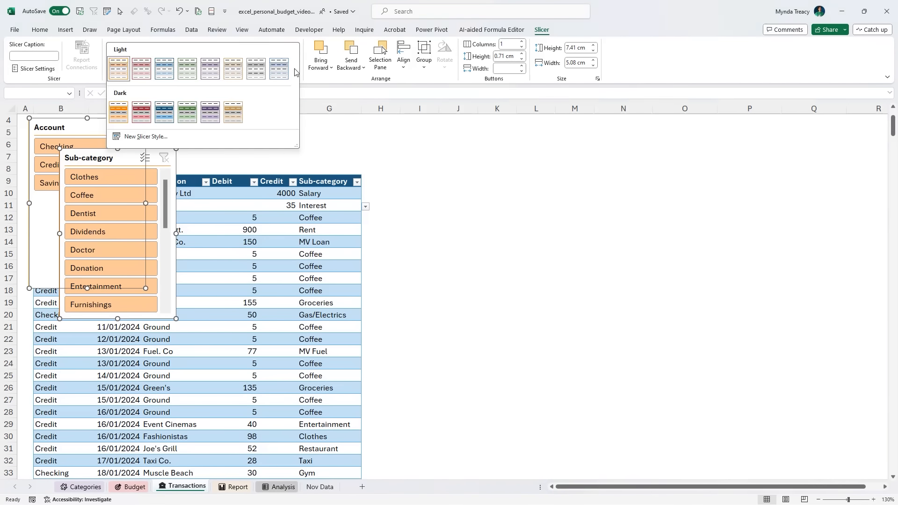
click(167, 114)
click(203, 191)
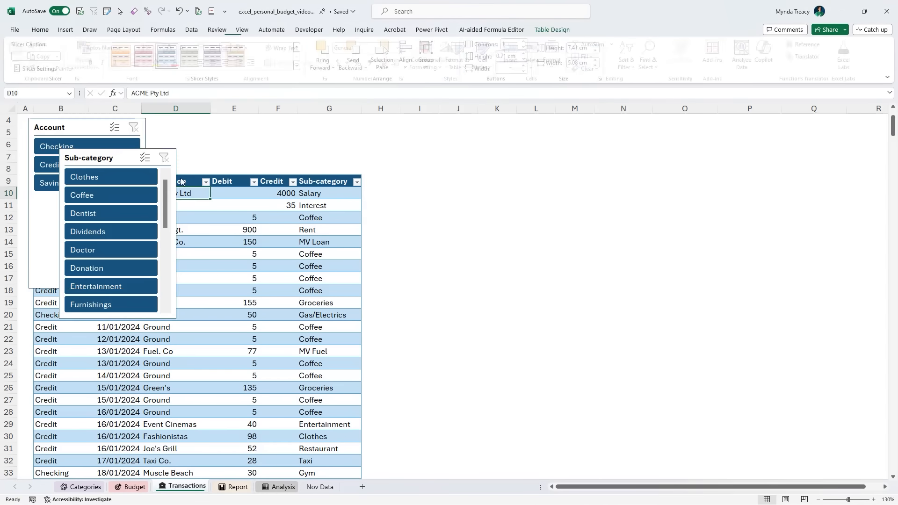
- Separate the Sub-category slicer from the Account slicer and resize the Account slicer to fit its three buttons above the table
click(129, 157)
drag(129, 156, 222, 141)
click(133, 228)
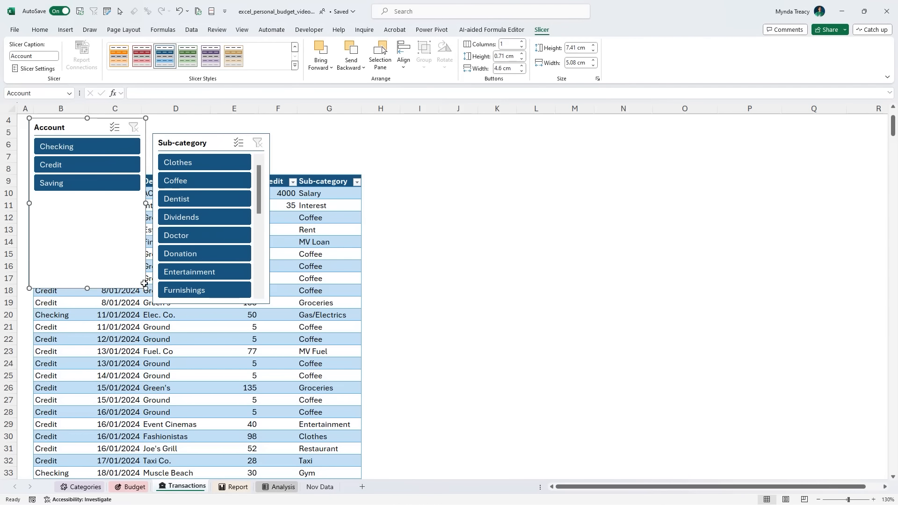
drag(145, 289, 109, 174)
double_click(893, 107)
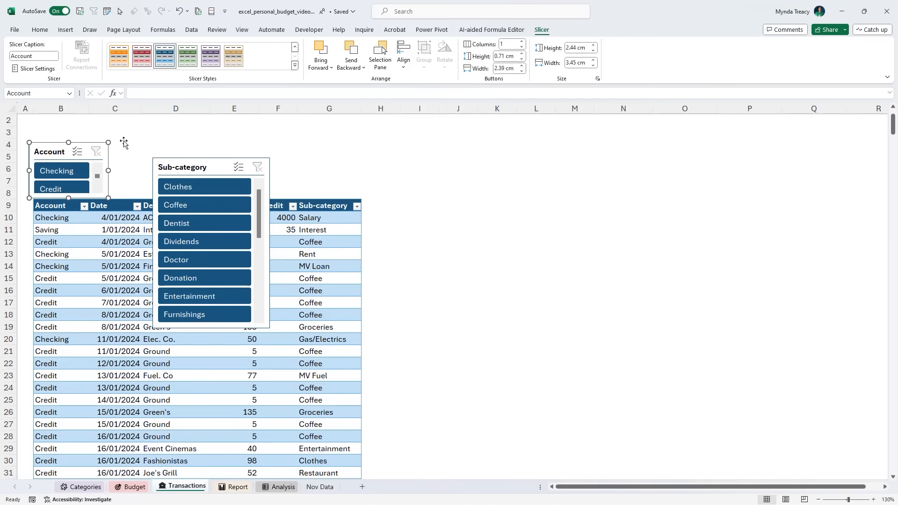
drag(109, 143, 122, 118)
- Place the Sub-category slicer beside the Account slicer, set it to 4 columns and resize it to the table's outer edge above the headers
click(202, 163)
drag(203, 164, 176, 124)
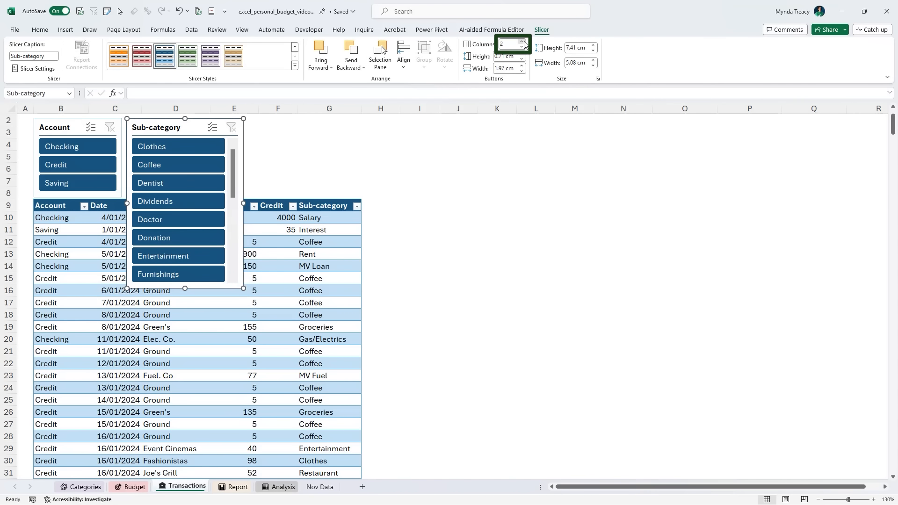
click(522, 41)
click(522, 42)
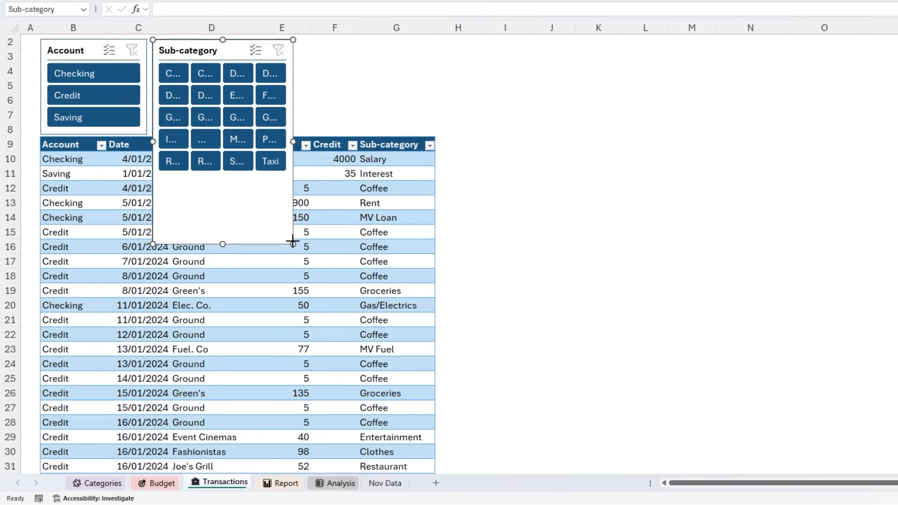
drag(243, 288, 360, 196)
drag(432, 133, 435, 134)
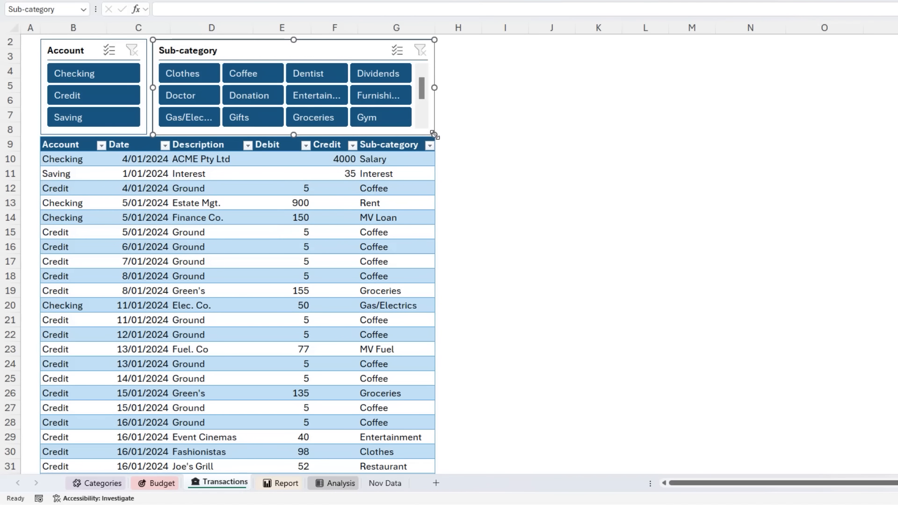
key(Escape)
- Filter the transactions to the Credit account and Gifts sub-category with the slicers, and view the Date column's date filter options
click(111, 94)
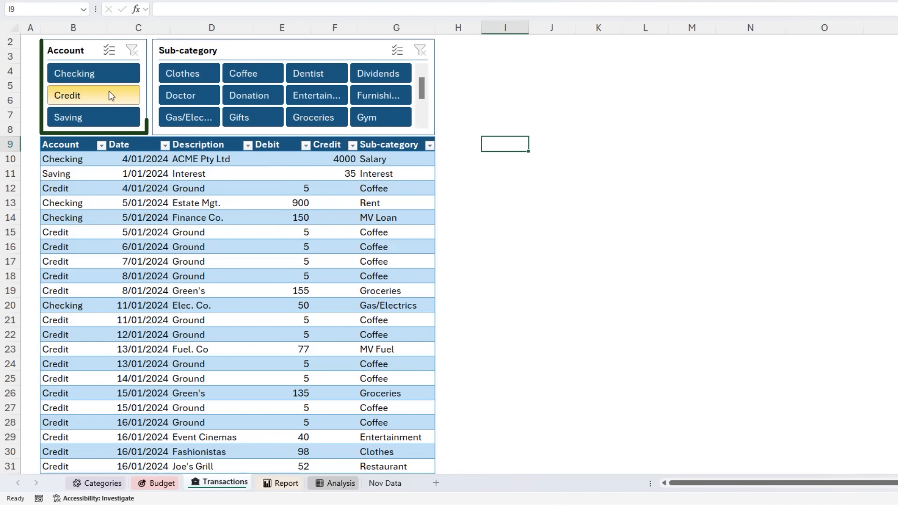
click(176, 93)
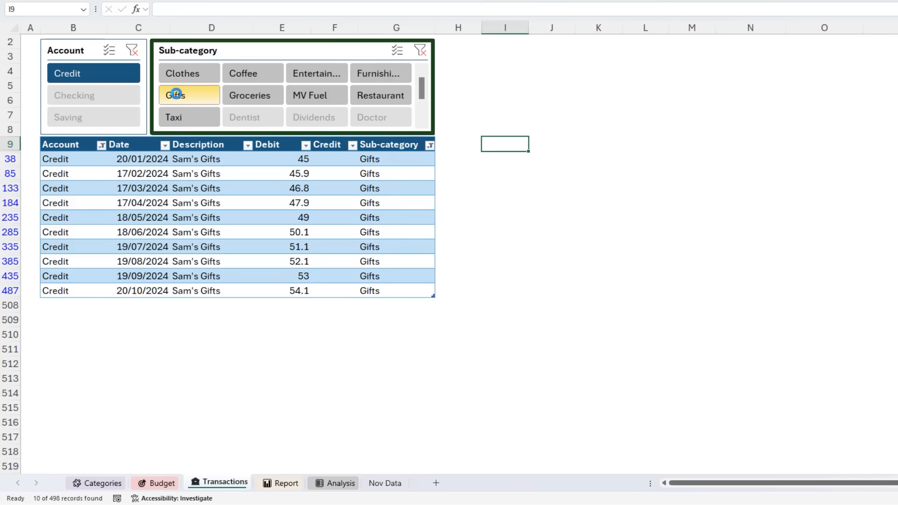
click(165, 146)
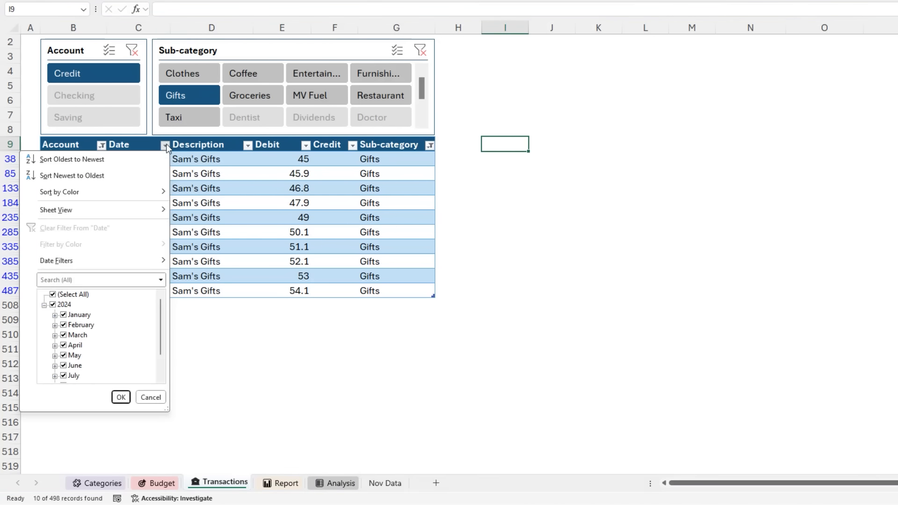
mouse_move(127, 255)
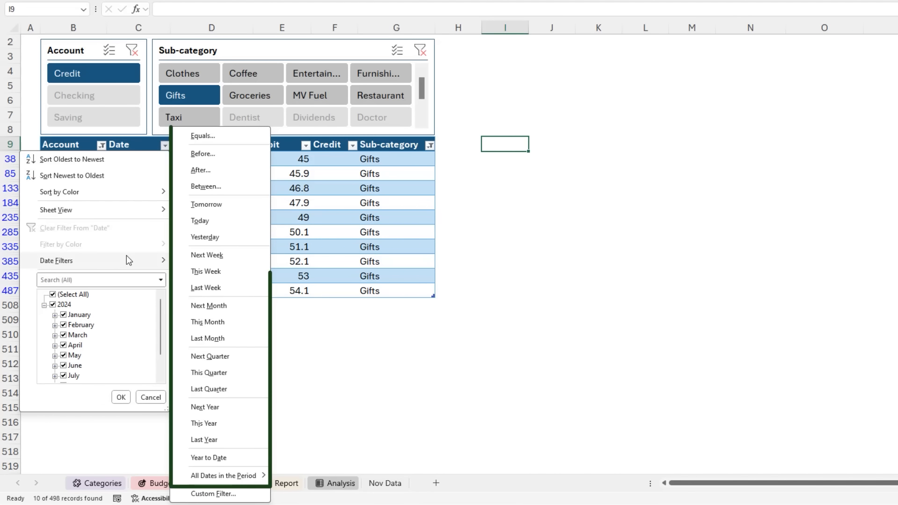
click(348, 219)
- Clear the Sub-category and Account slicer filters, and select the transactions table's Sub-category header cell
click(420, 51)
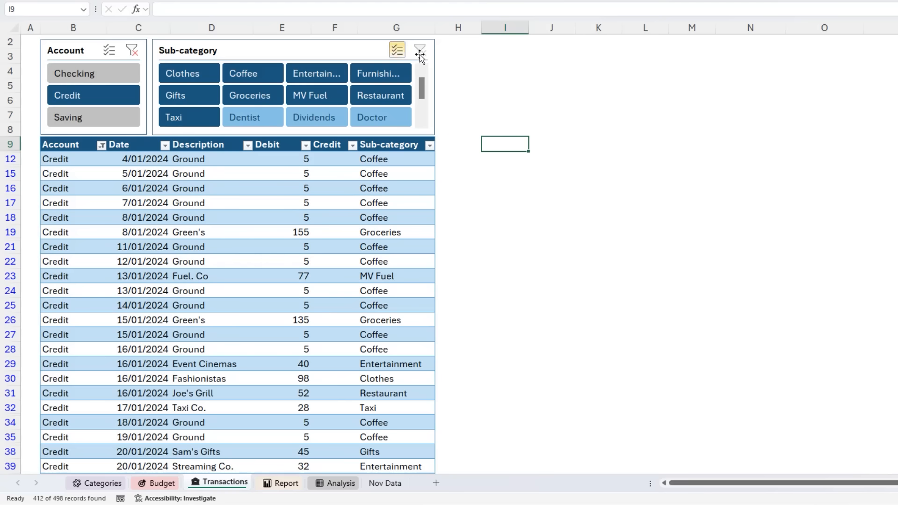
click(131, 51)
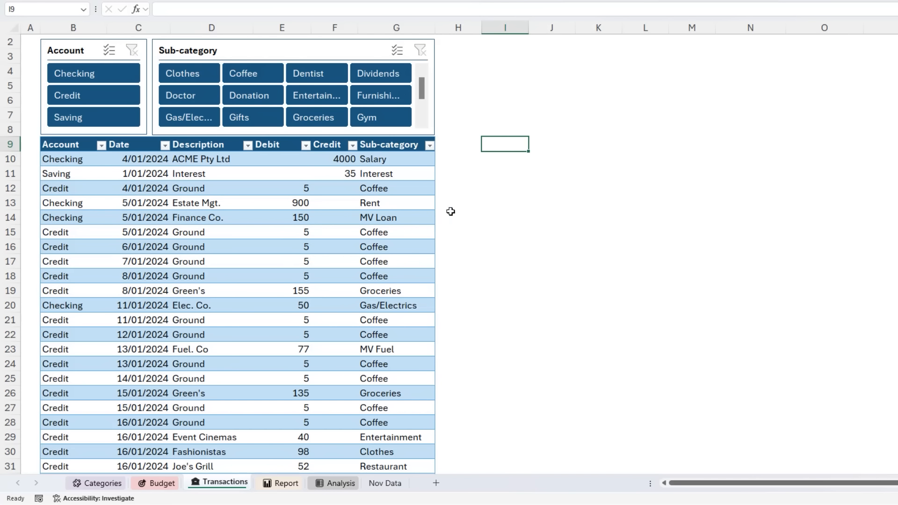
click(413, 145)
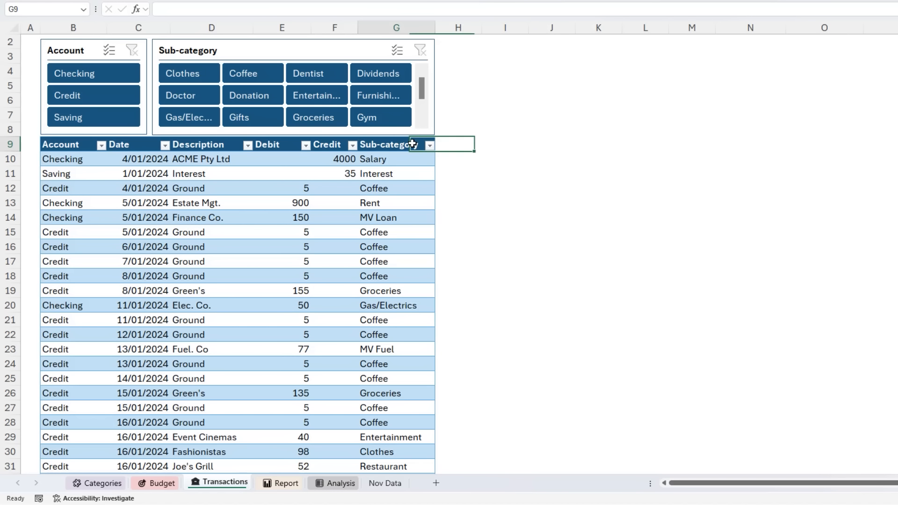
- Review the tables on the Categories, Budget and Transactions sheets, and view the Report sheet of the finished workbook
drag(457, 143, 458, 221)
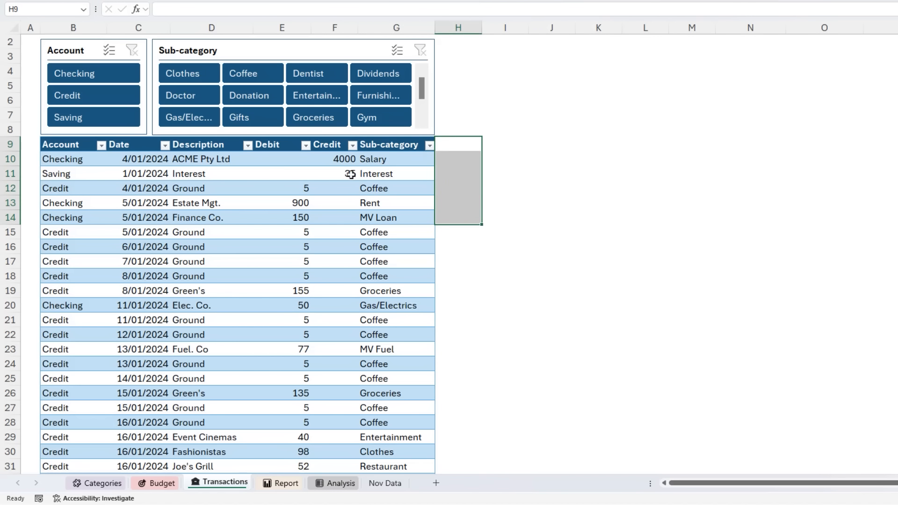
click(246, 206)
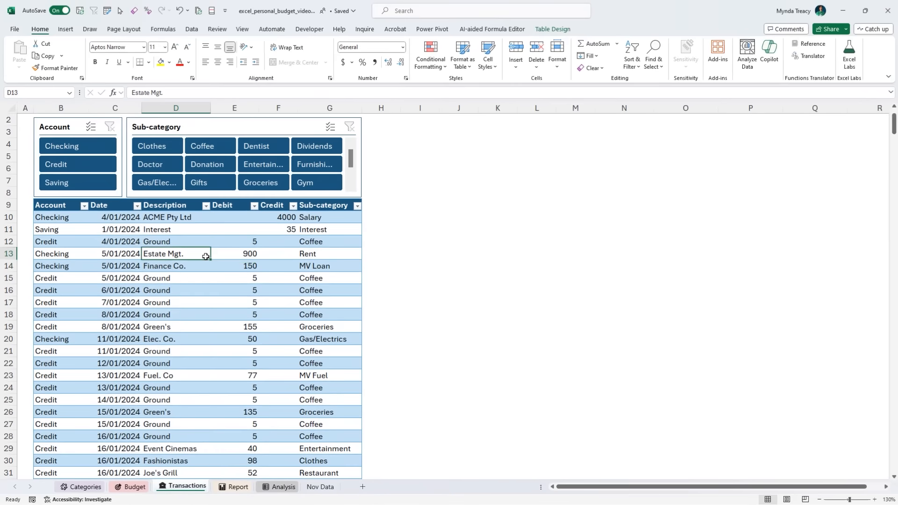
click(81, 488)
click(208, 318)
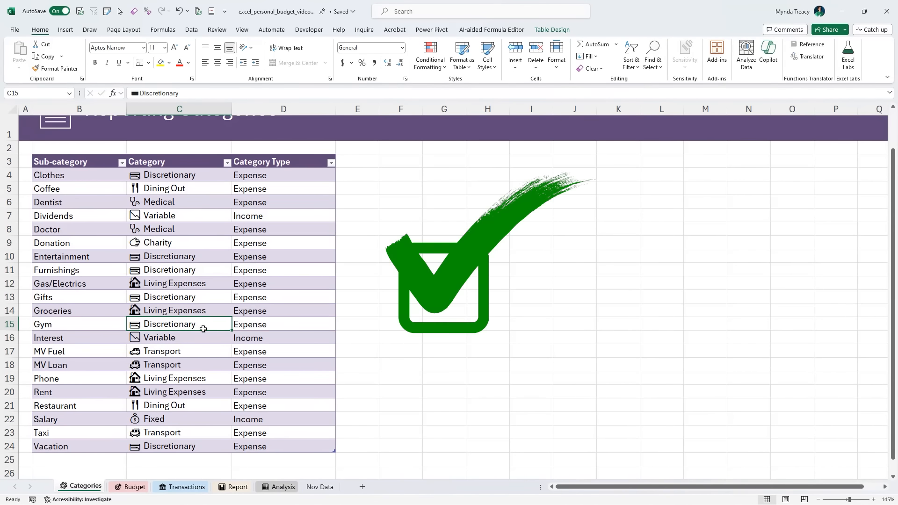
click(134, 488)
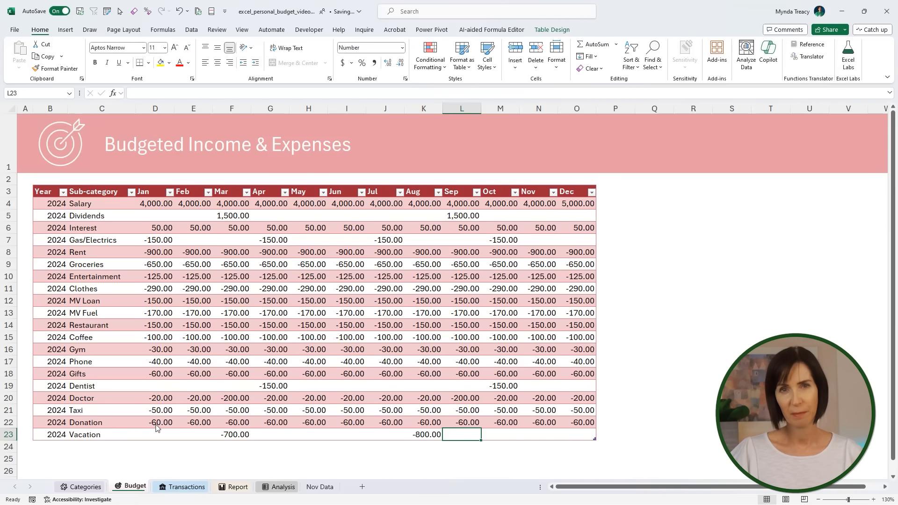
click(186, 487)
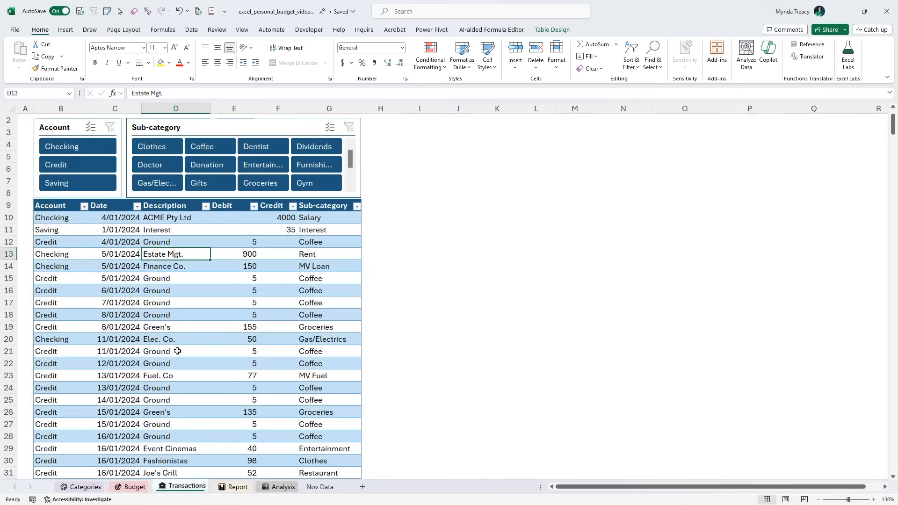
click(69, 269)
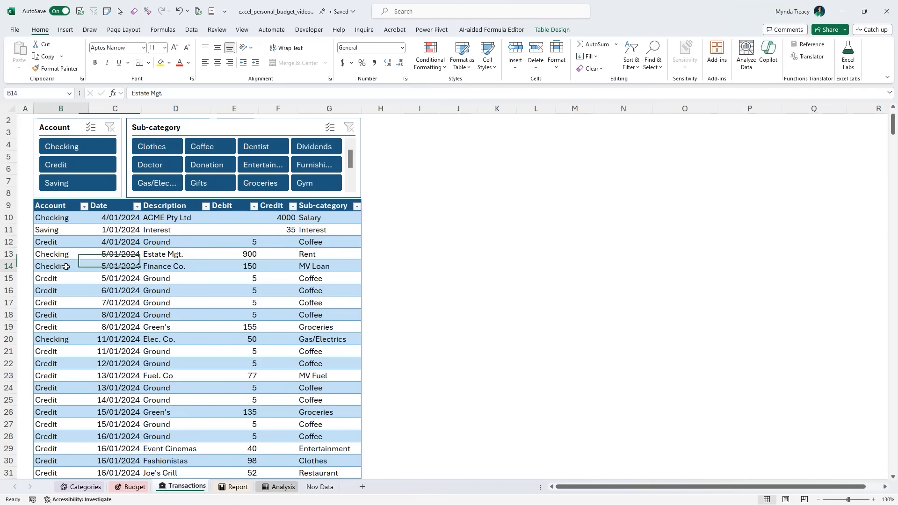
click(315, 266)
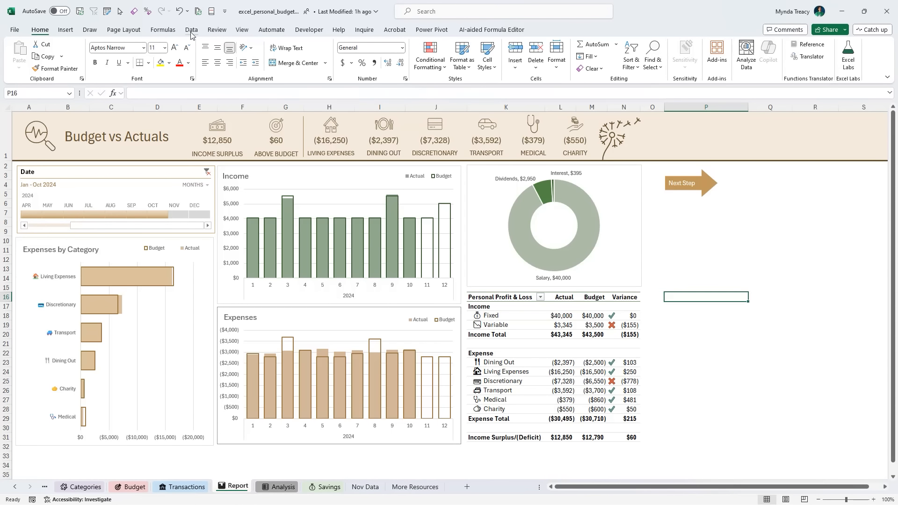
click(191, 33)
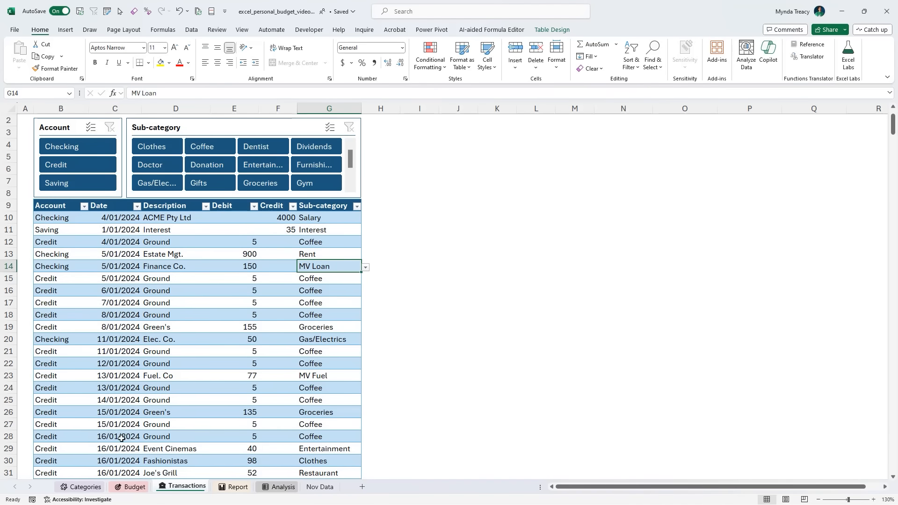
- Create a Power Query query from the table on the Categories sheet
click(87, 487)
click(111, 271)
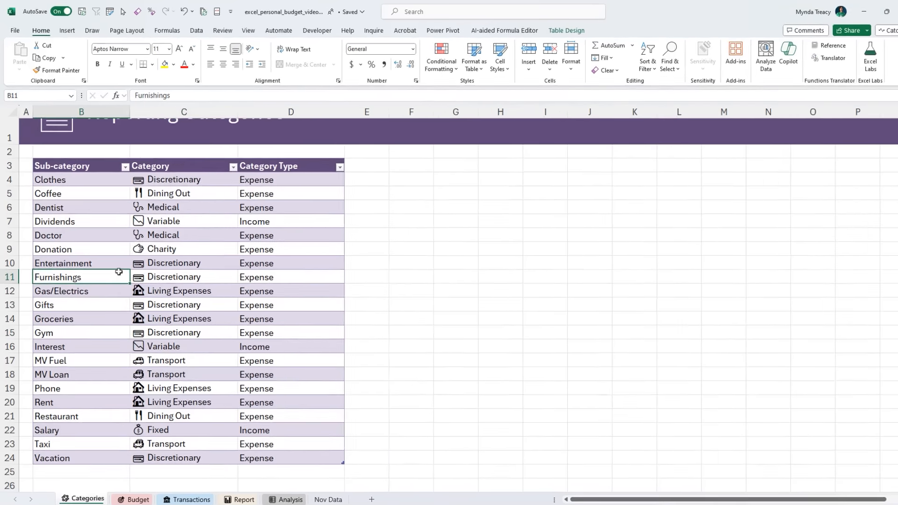
click(281, 43)
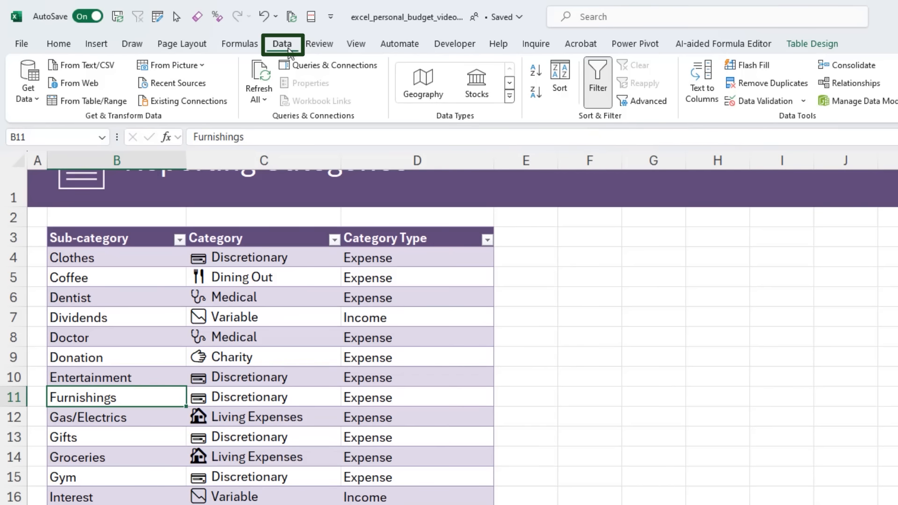
click(74, 106)
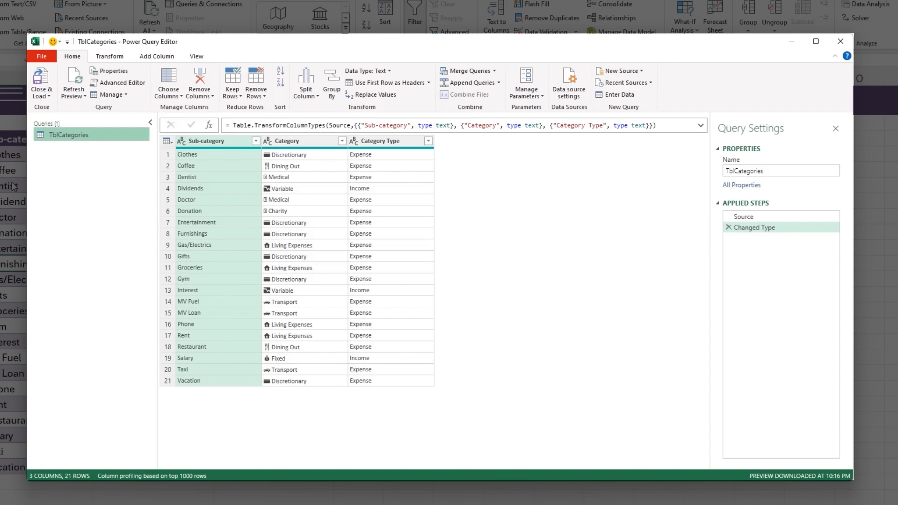
- Load the TblCategories query to the workbook with the Only Create Connection option
click(50, 93)
click(63, 120)
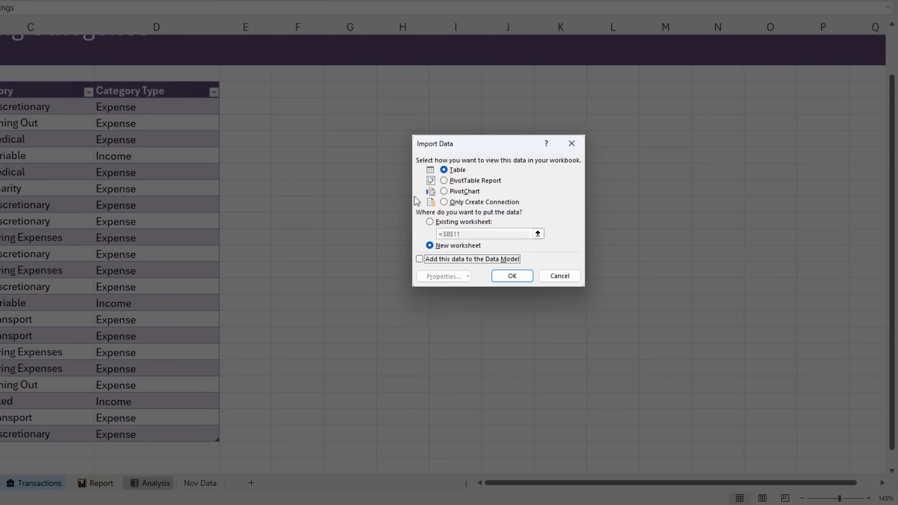
click(444, 203)
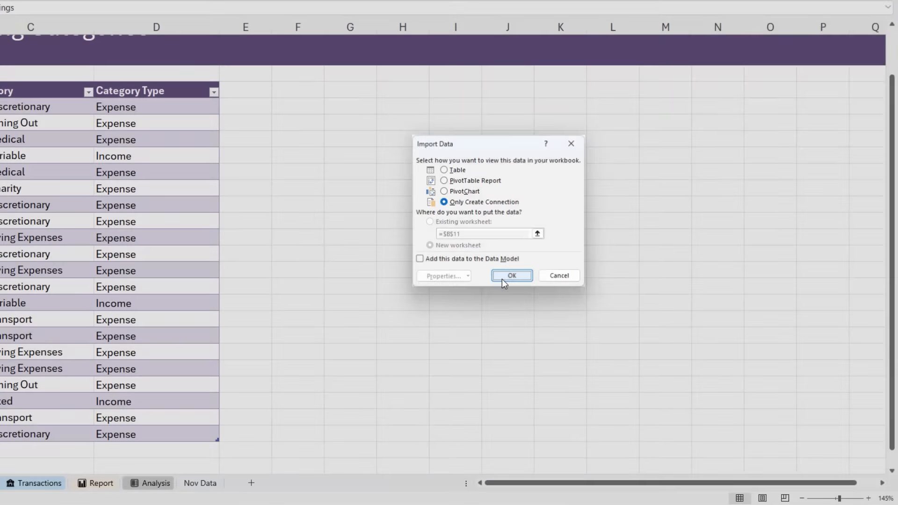
click(508, 276)
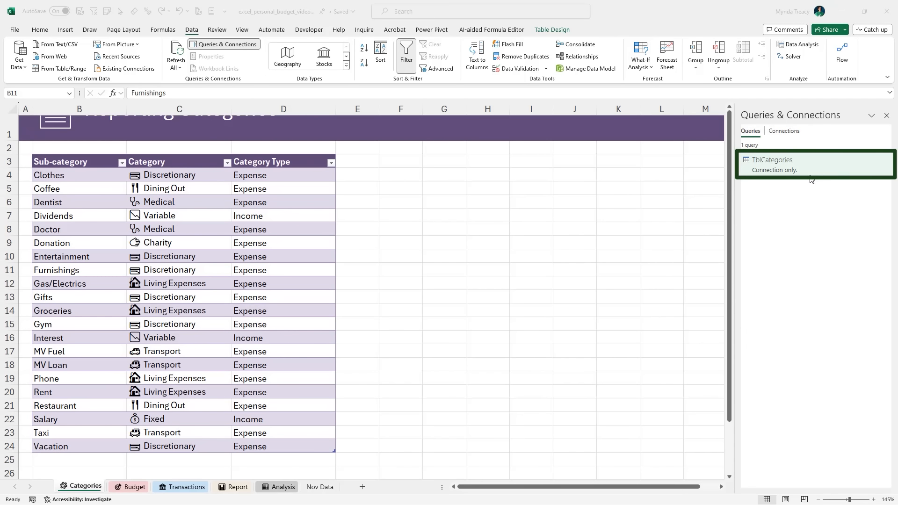
- Create a Power Query query from the table on the Budget sheet
click(132, 487)
click(138, 335)
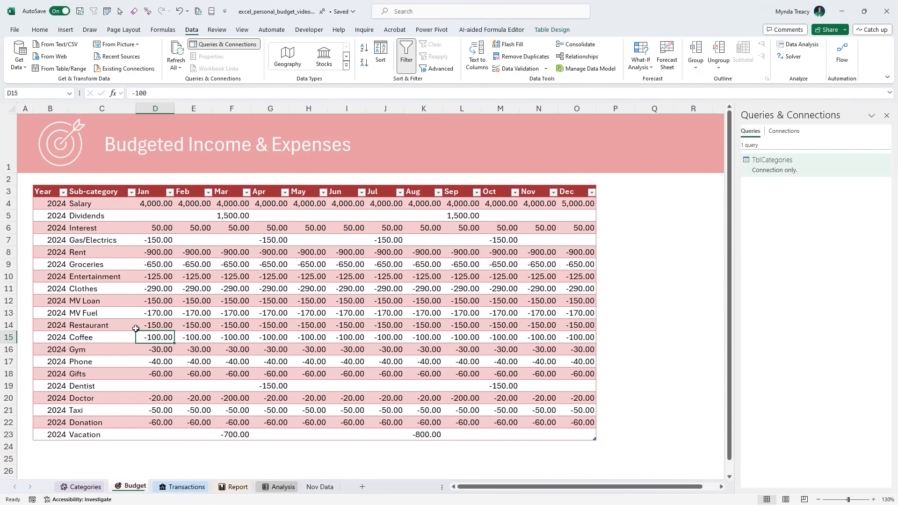
click(51, 70)
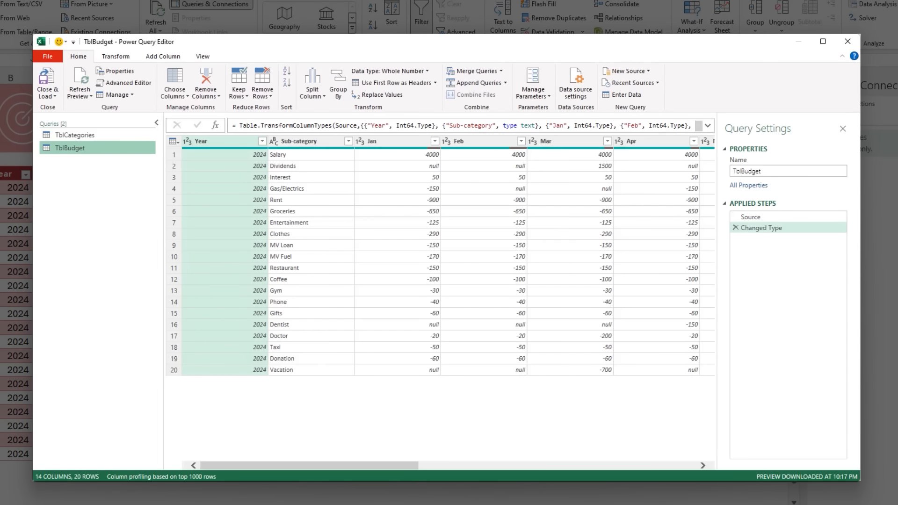
- Unpivot all month columns of the TblBudget query, keeping the Year and Sub-category columns
drag(370, 467, 339, 465)
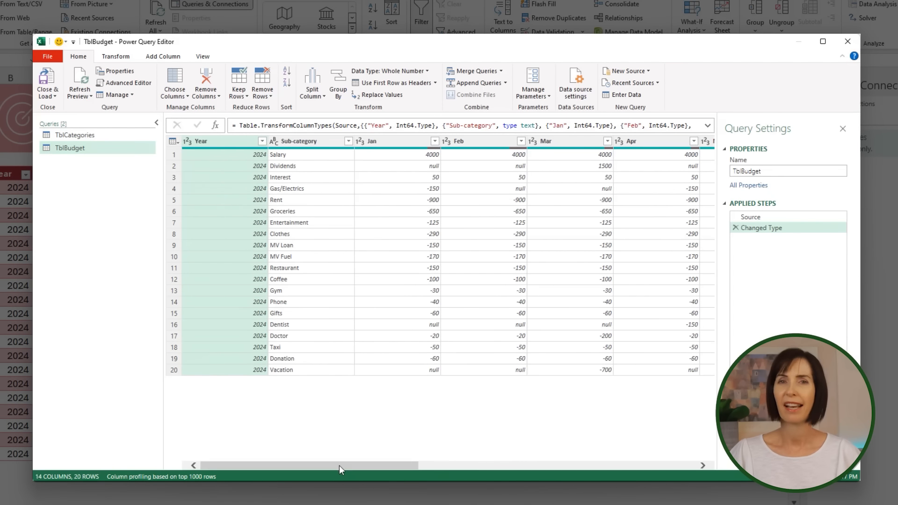
ctrl+click(307, 143)
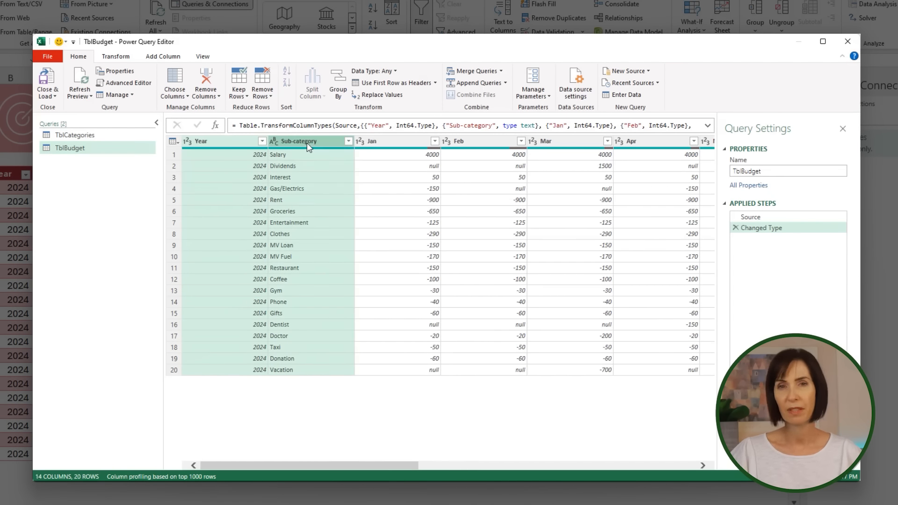
click(252, 143)
ctrl+click(312, 142)
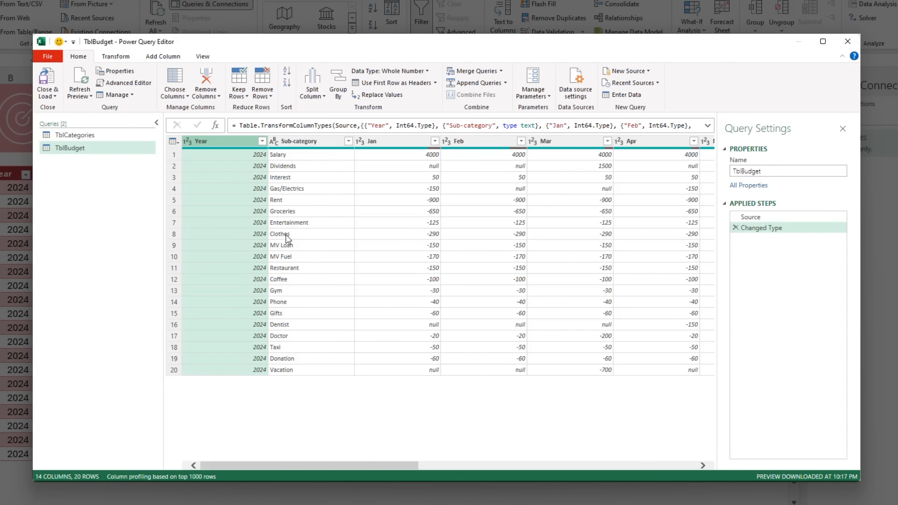
key(shift)
shift+click(298, 142)
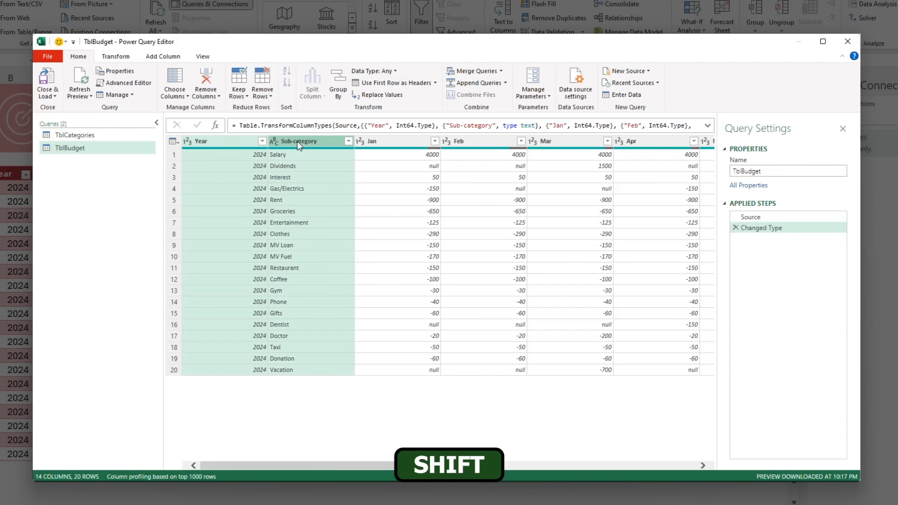
right_click(318, 143)
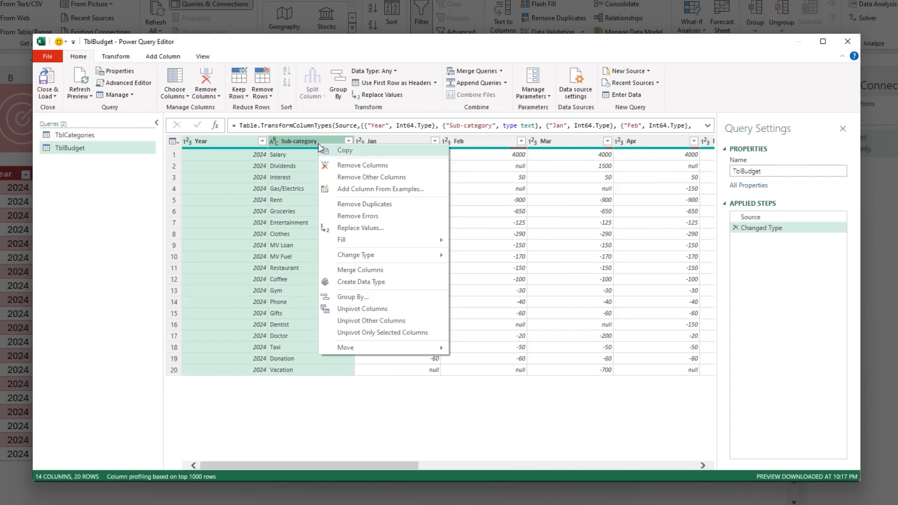
click(417, 321)
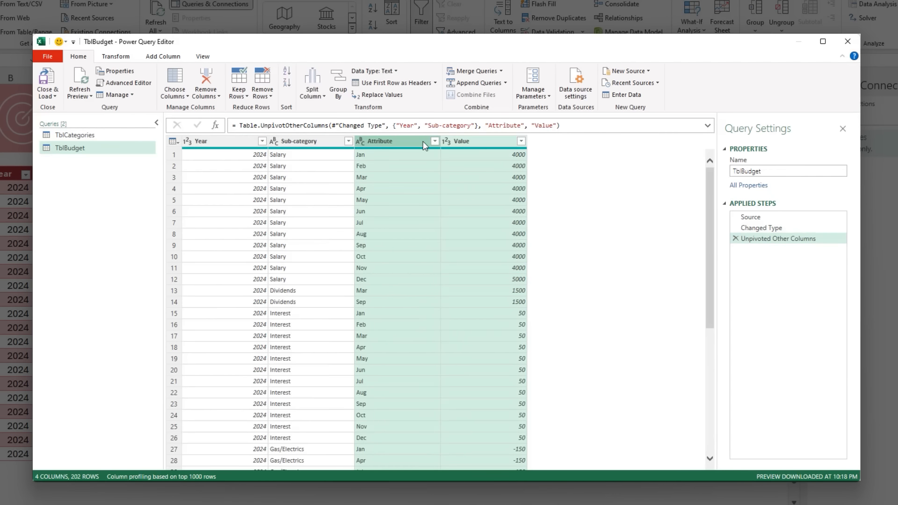
- Merge the Attribute and Year columns, in that order, into a column named Date with the custom separator "-"
click(487, 143)
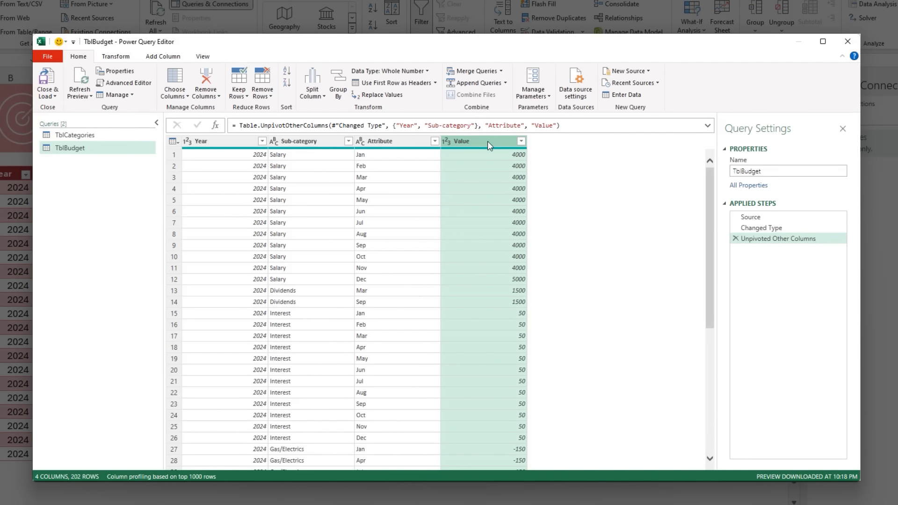
click(385, 140)
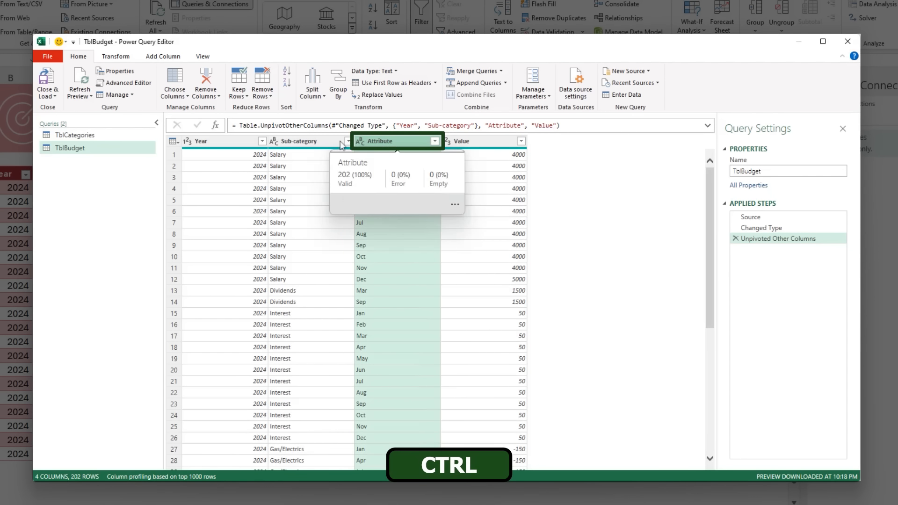
ctrl+click(220, 142)
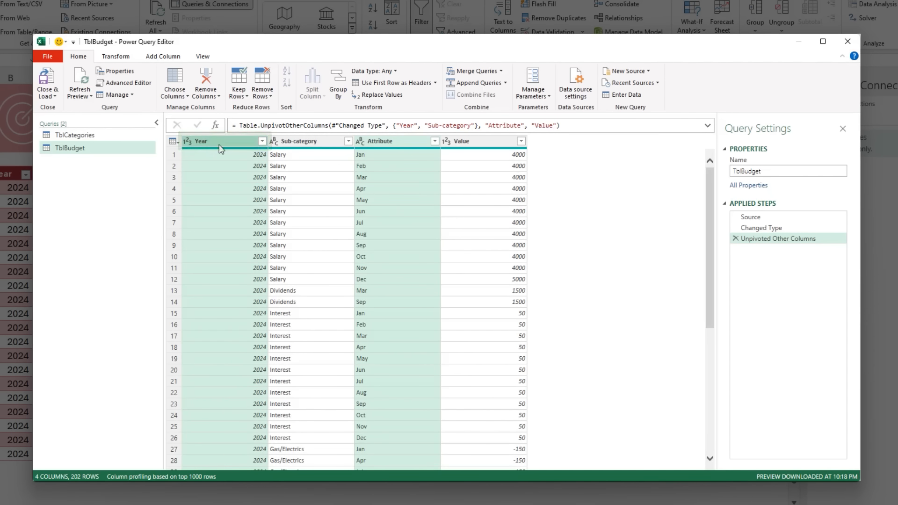
right_click(220, 146)
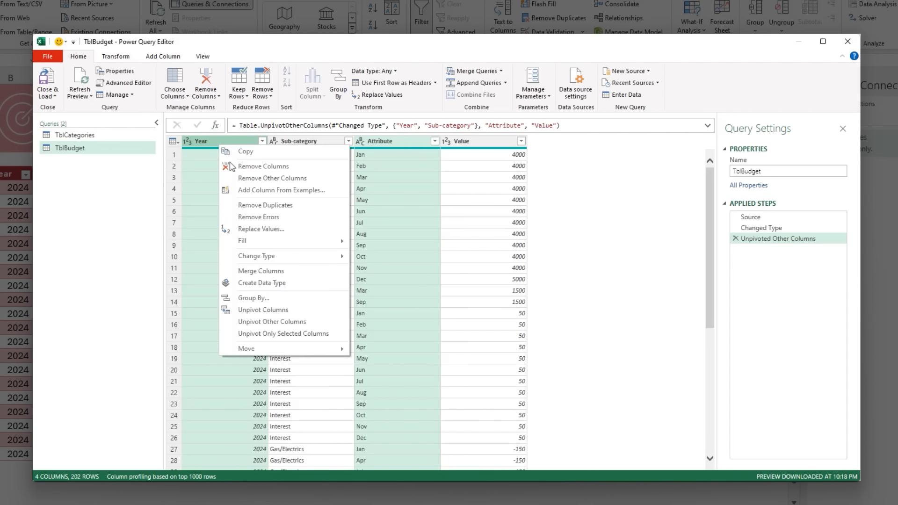
click(300, 274)
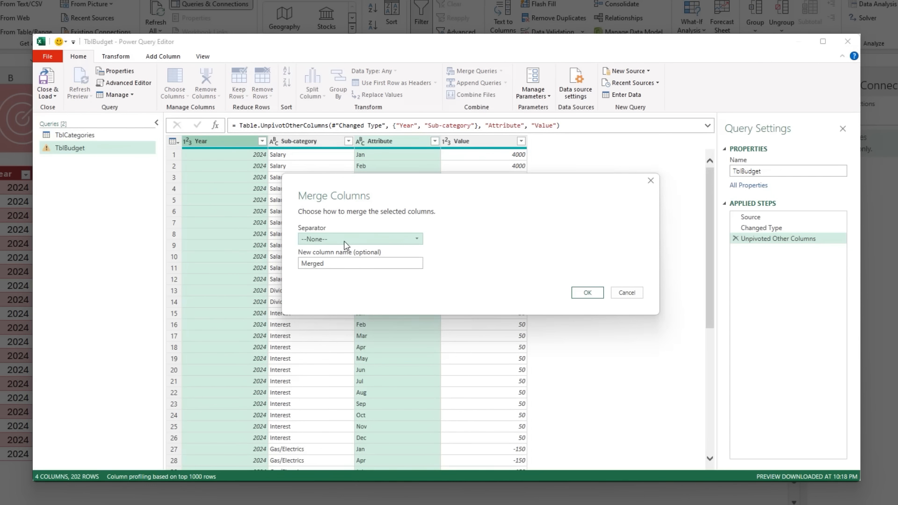
click(345, 245)
click(349, 325)
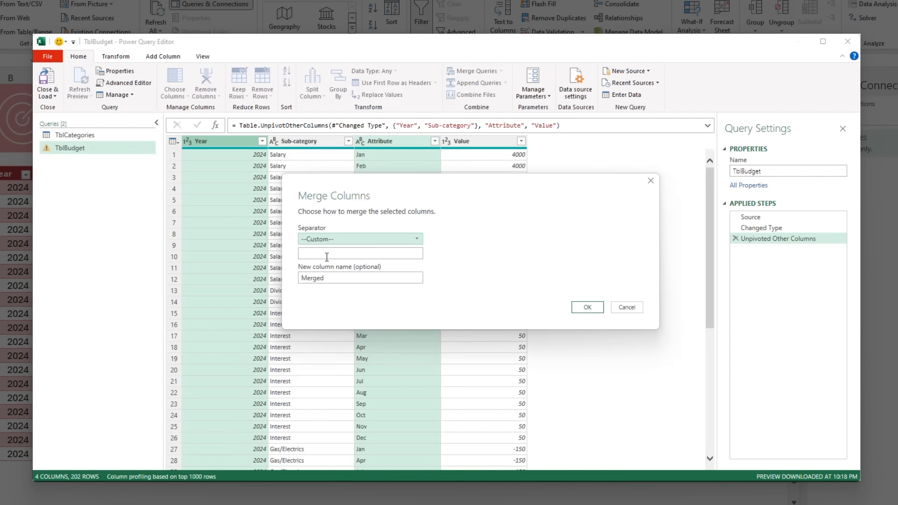
click(327, 257)
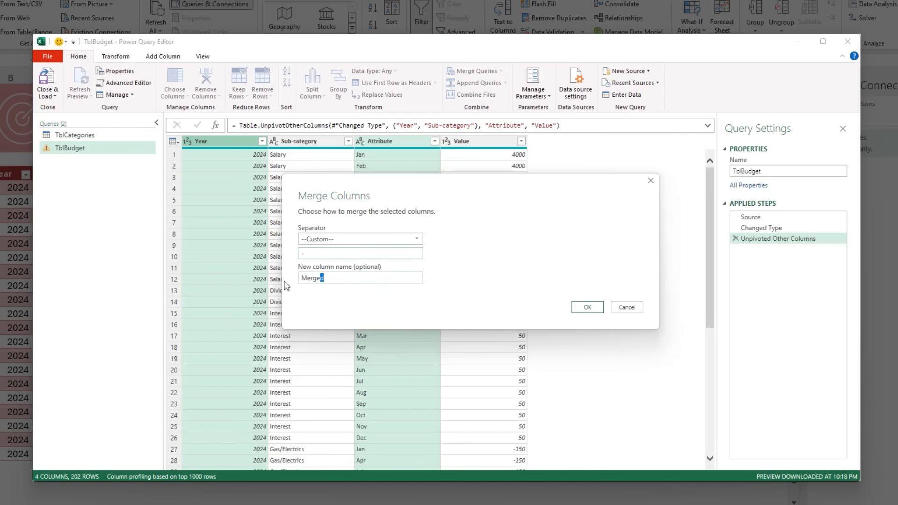
text(Date)
click(576, 309)
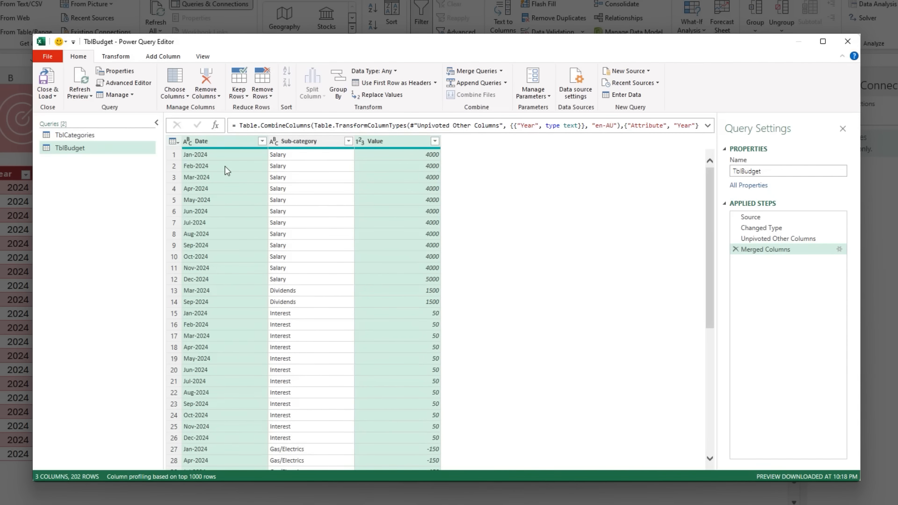
- Change the merged Date column's data type to Date and rename the Value column to Budget
click(187, 141)
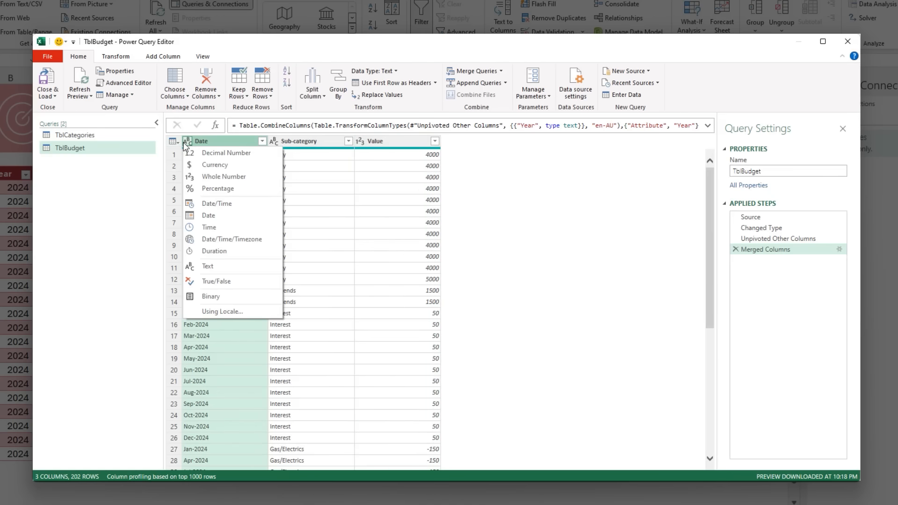
click(243, 216)
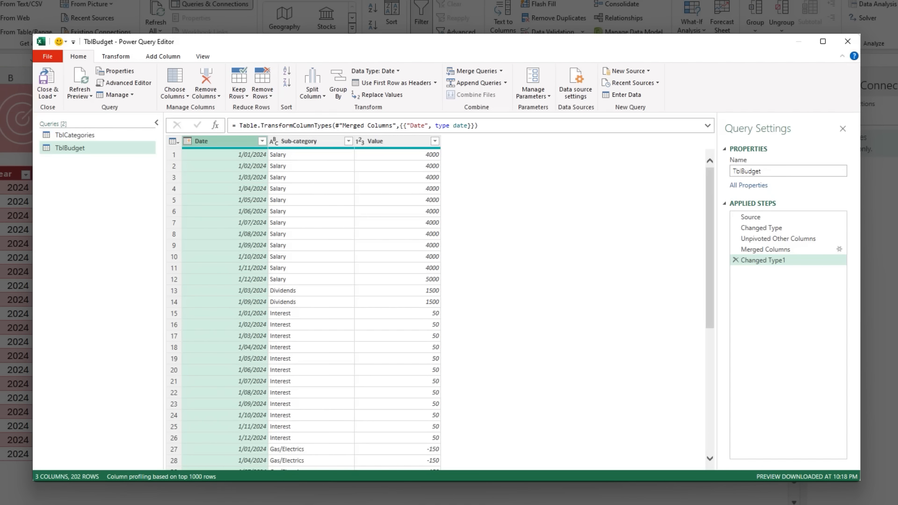
double_click(375, 141)
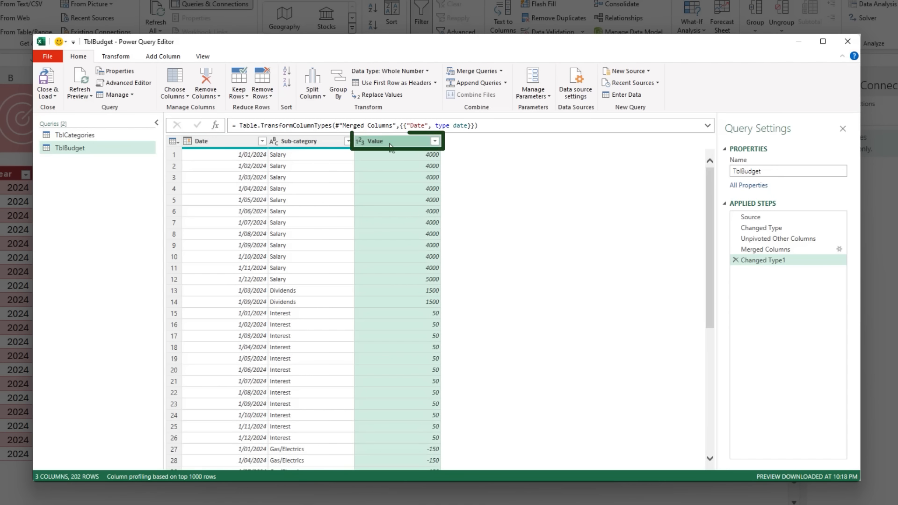
text(Value)
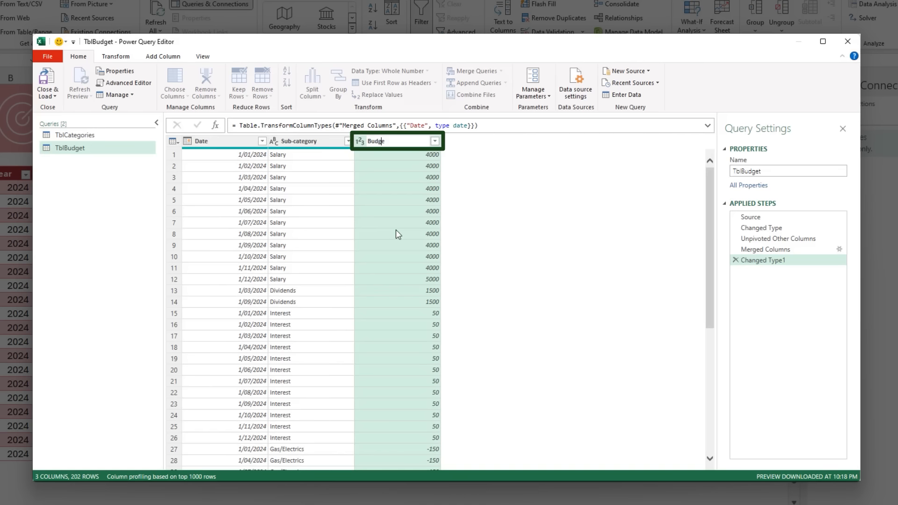
key(Return)
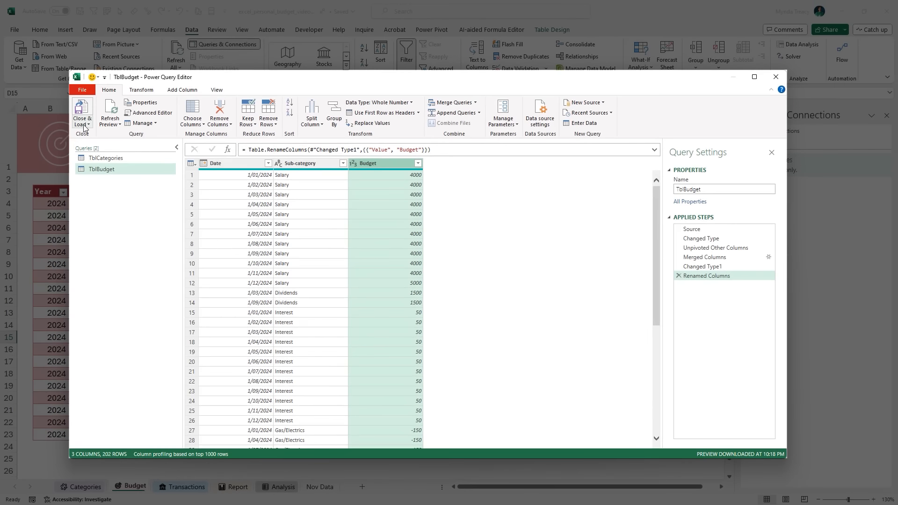
- Close the query editor and load the TblBudget query as a connection only
click(47, 93)
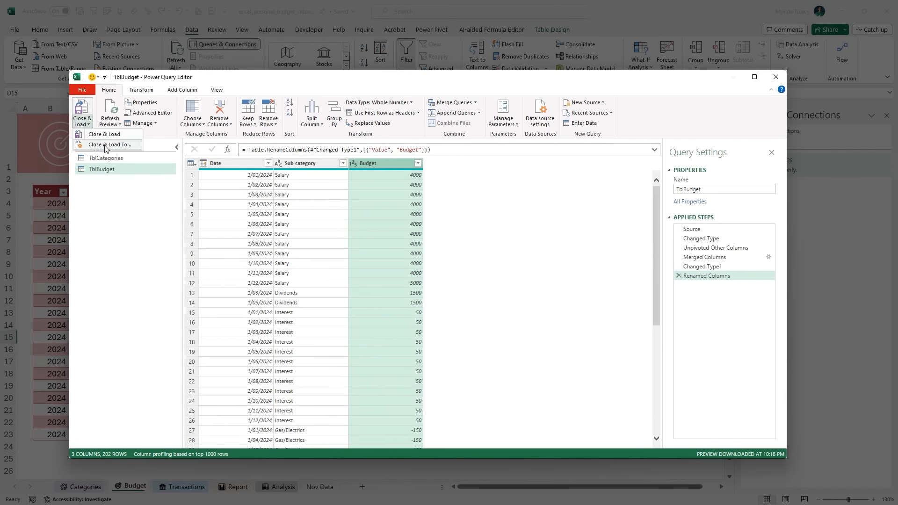
click(106, 145)
click(543, 254)
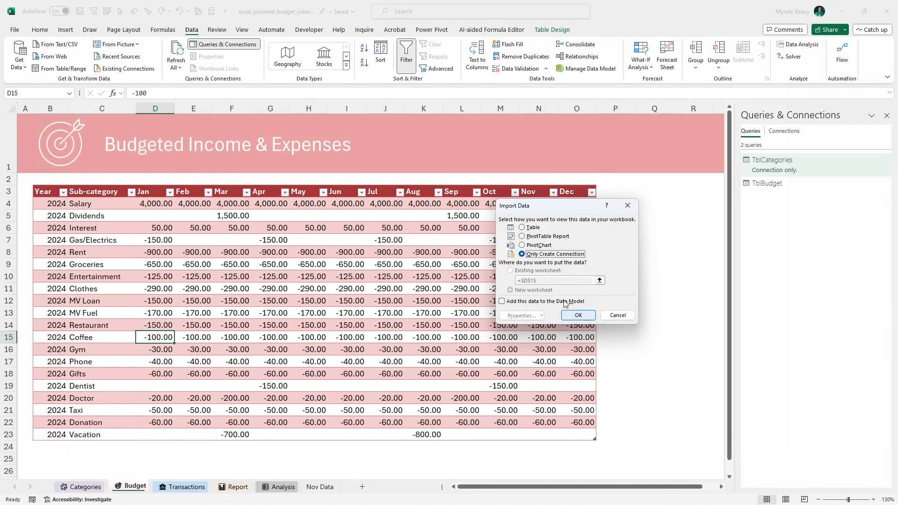
click(577, 315)
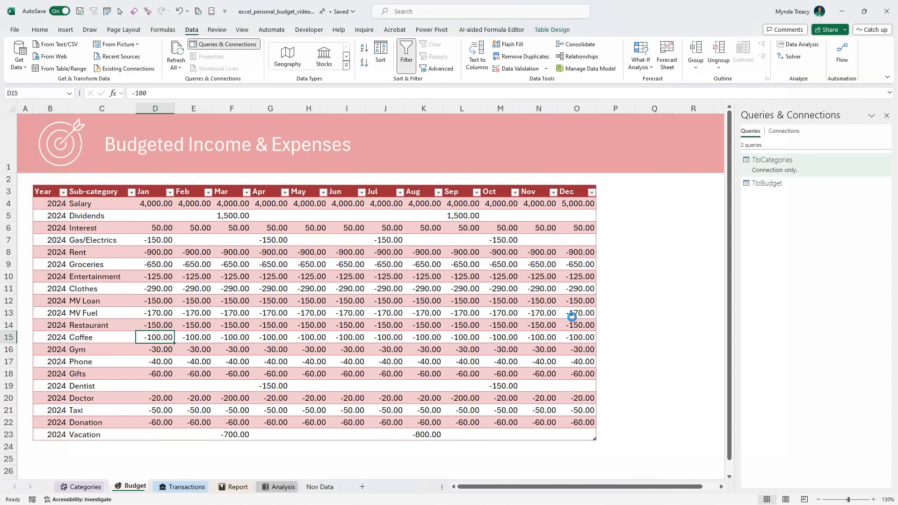
- Create a Power Query query from the table on the Transactions sheet and replace null with 0 in its Debit and Credit columns
click(195, 486)
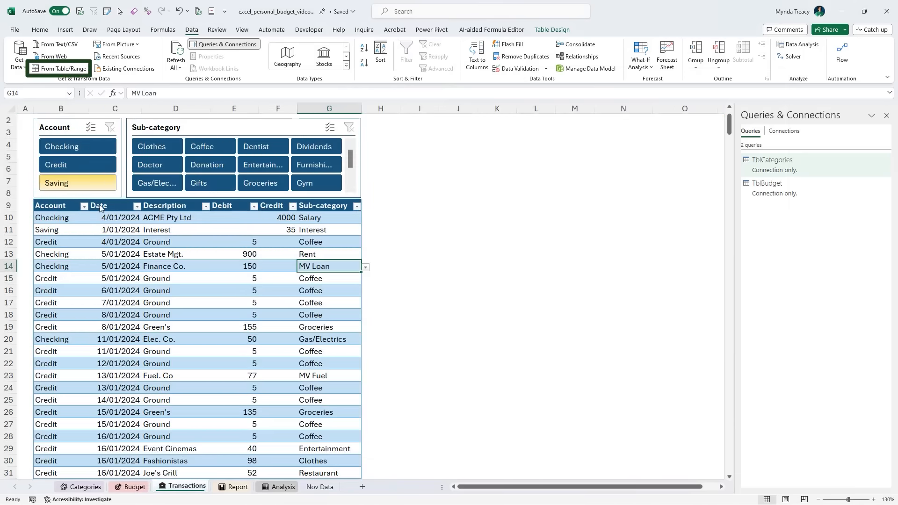
click(59, 68)
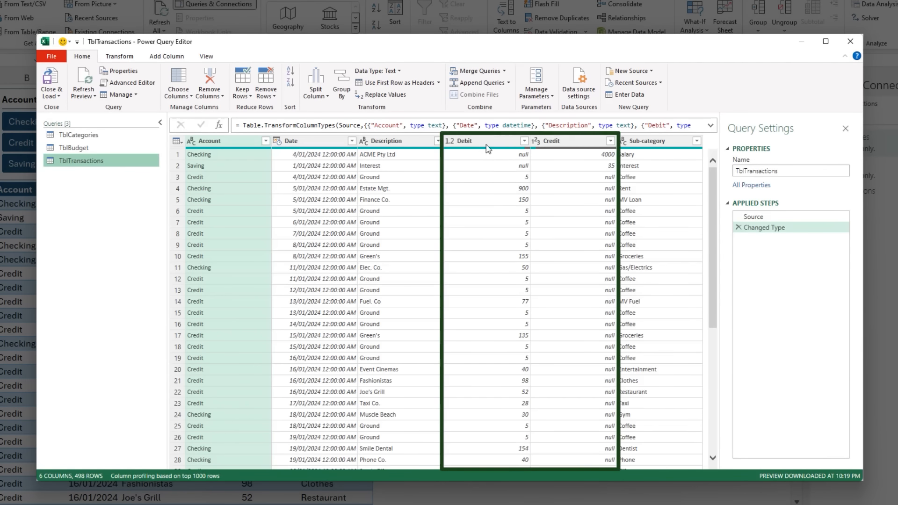
click(487, 142)
shift+click(561, 140)
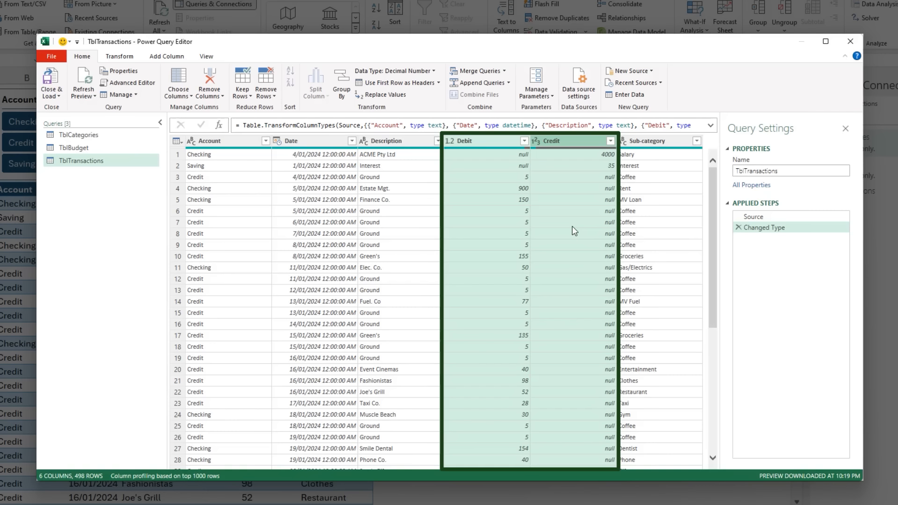
click(119, 56)
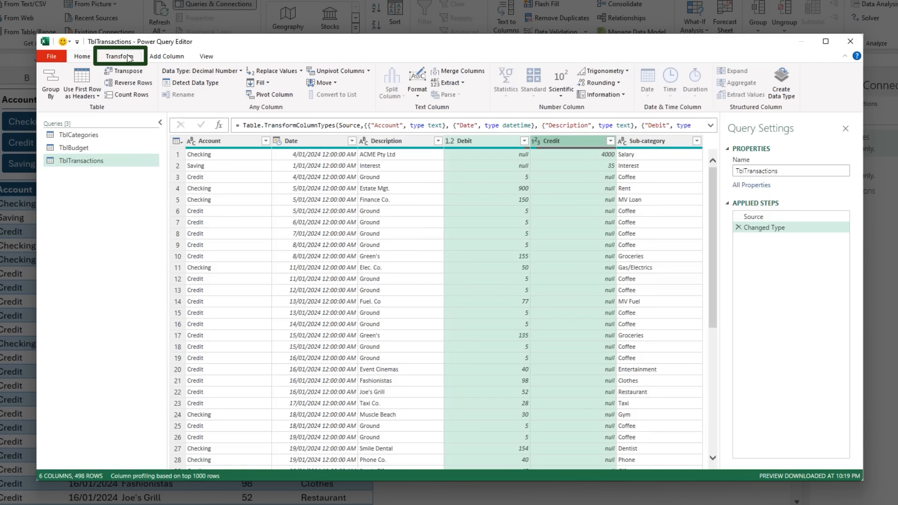
click(287, 73)
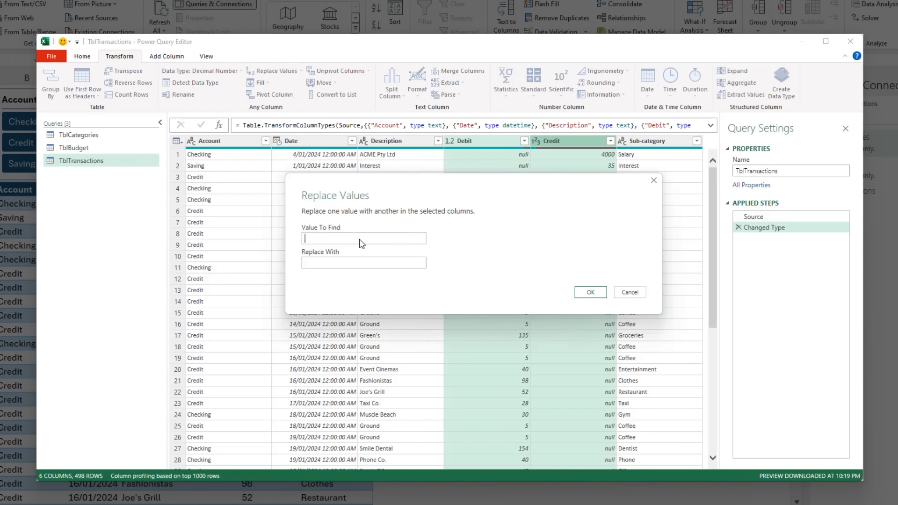
text(null)
click(363, 263)
text(0)
click(579, 295)
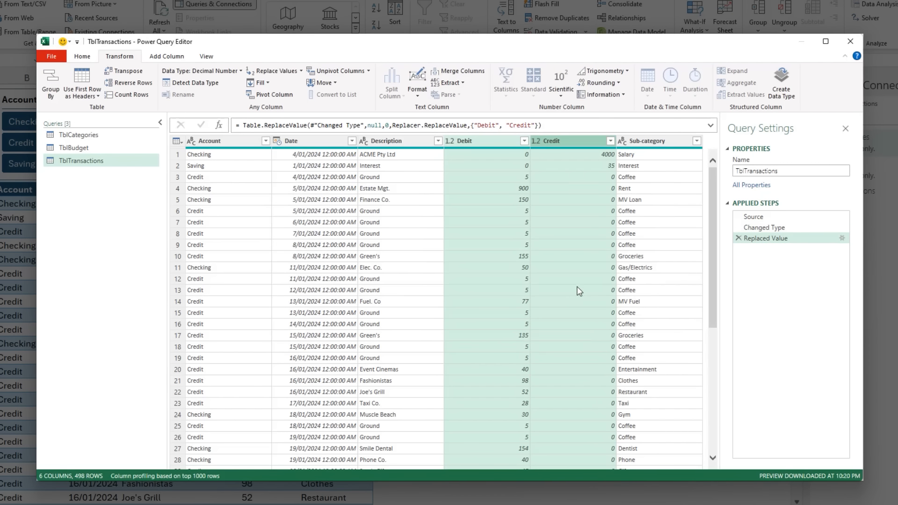
- Add a column to the TblTransactions query that subtracts Debit from Credit
click(579, 143)
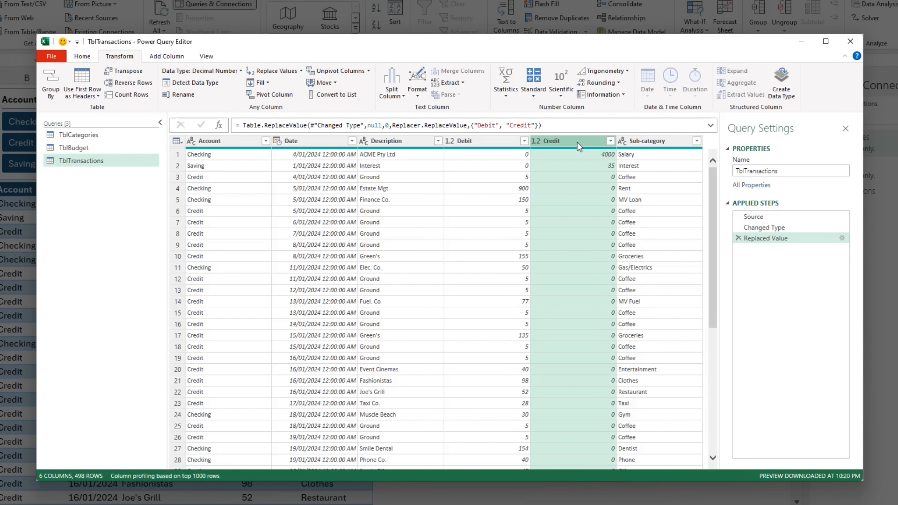
ctrl+click(489, 141)
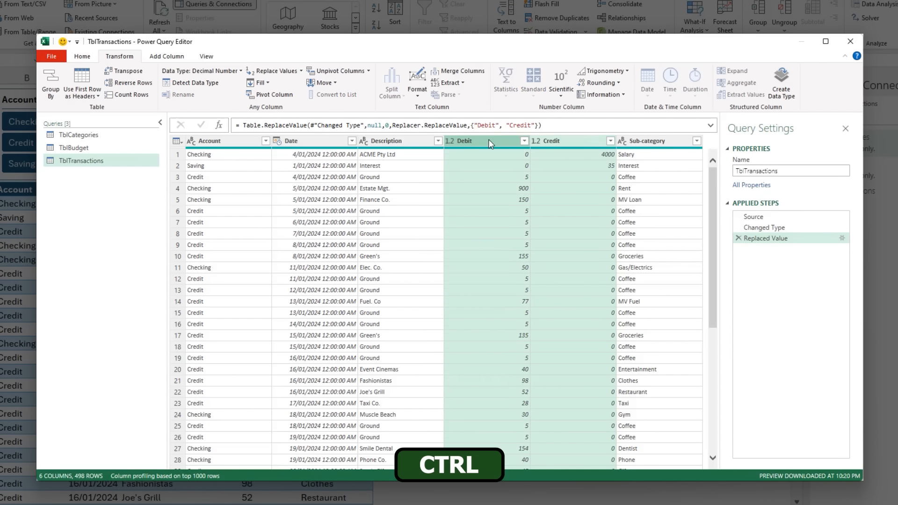
click(167, 57)
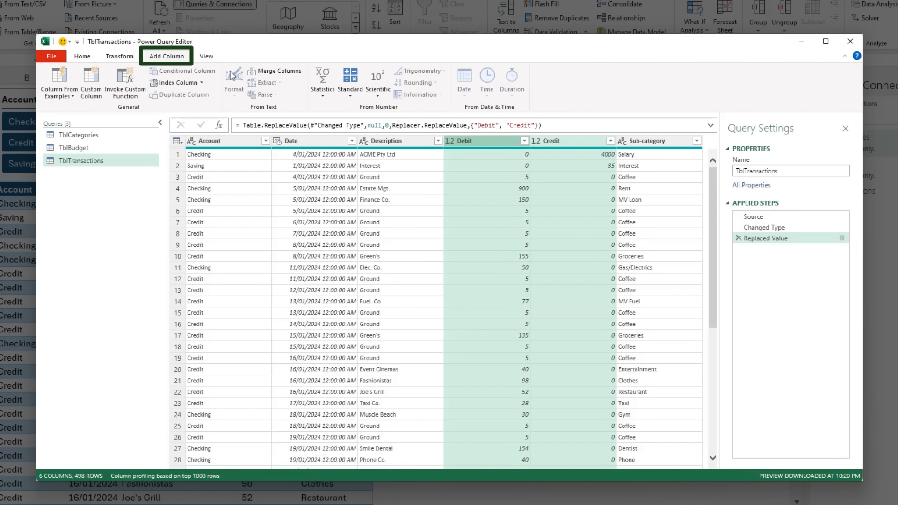
click(351, 80)
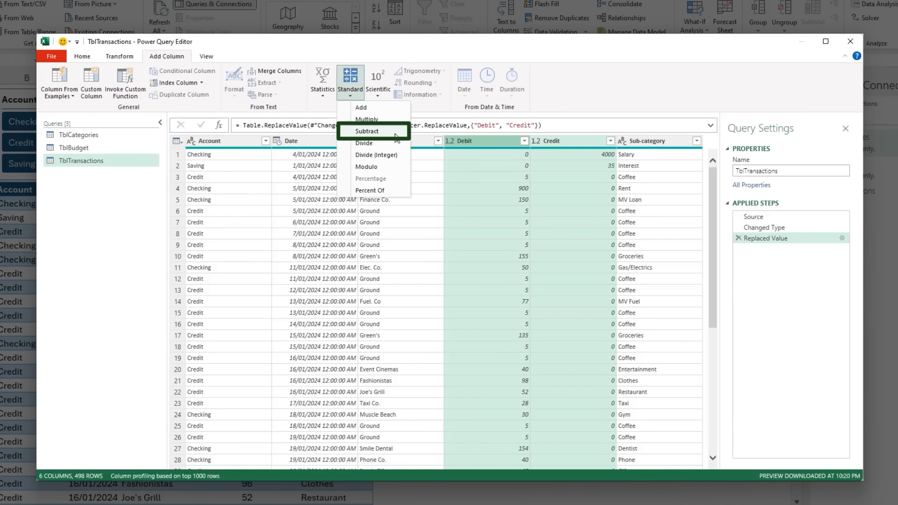
click(395, 132)
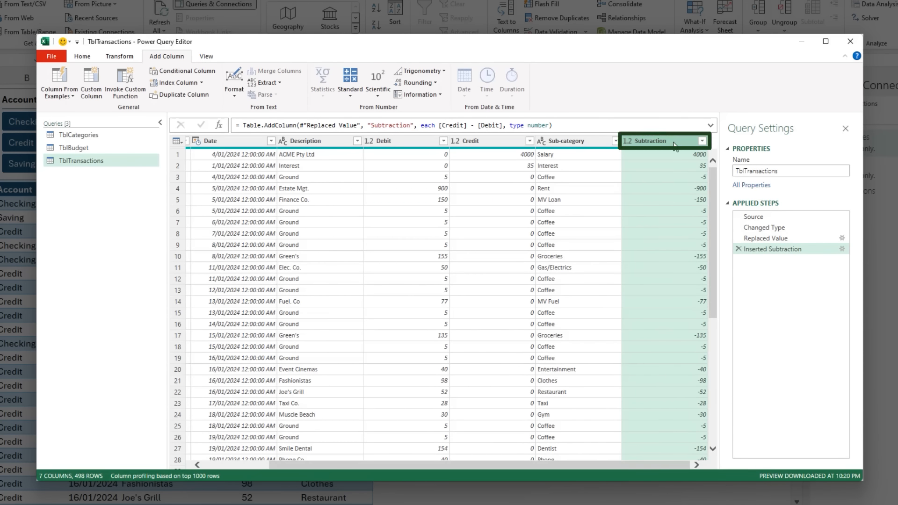
- Rename the subtraction column as Actual directly in the formula that creates it
double_click(397, 125)
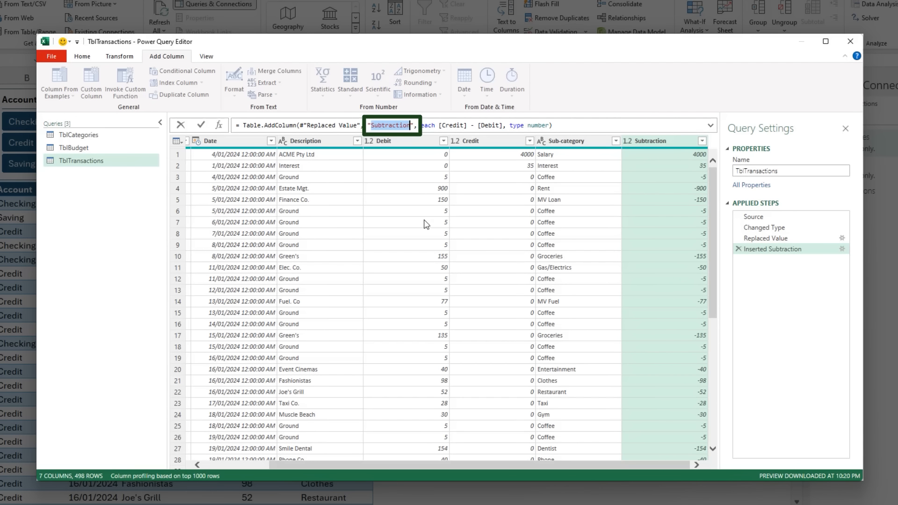
text(Actual)
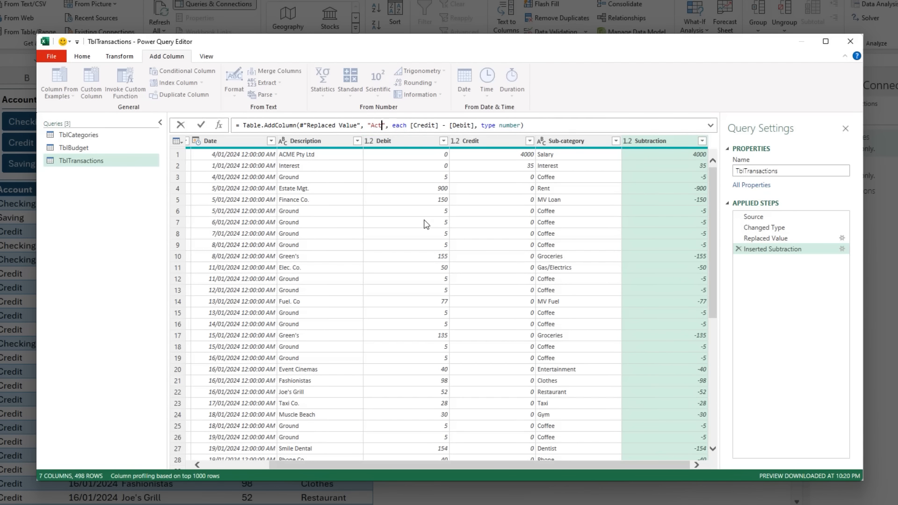
key(Return)
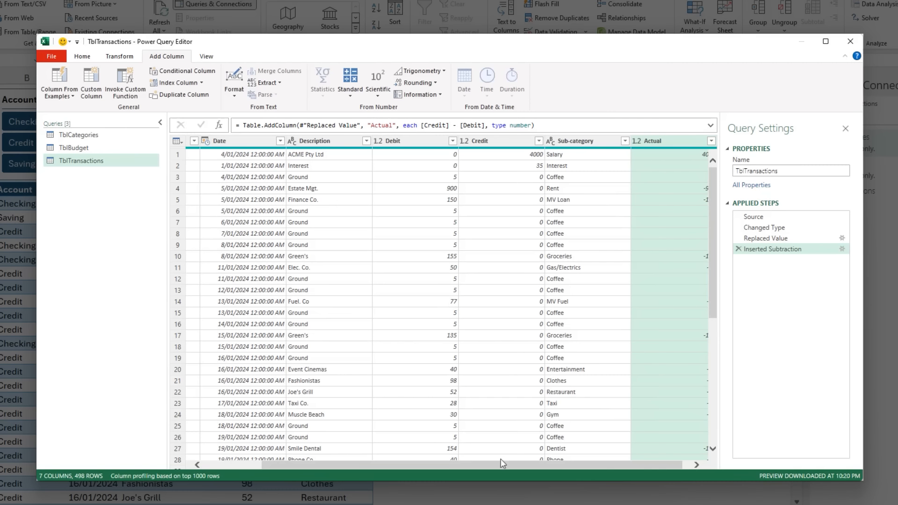
scroll(536, 466, right, 1)
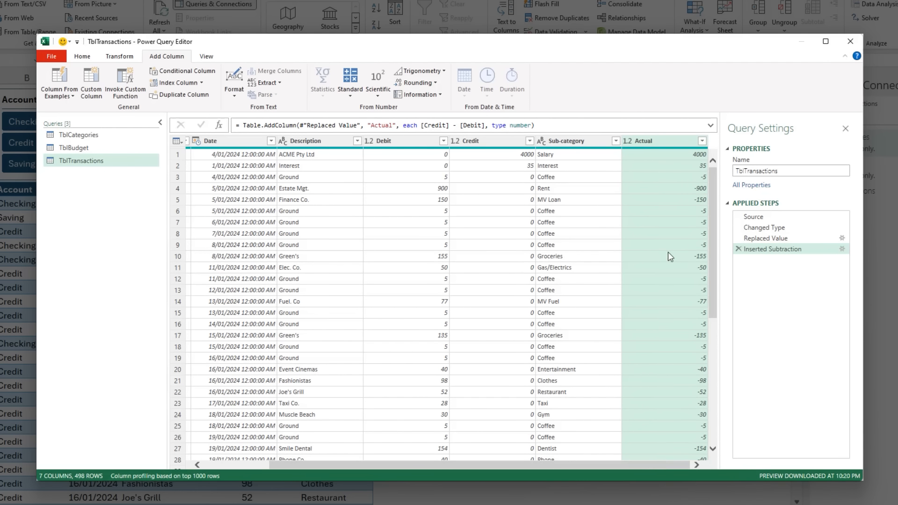
- Remove the Debit and Credit columns from the TblTransactions query
click(478, 141)
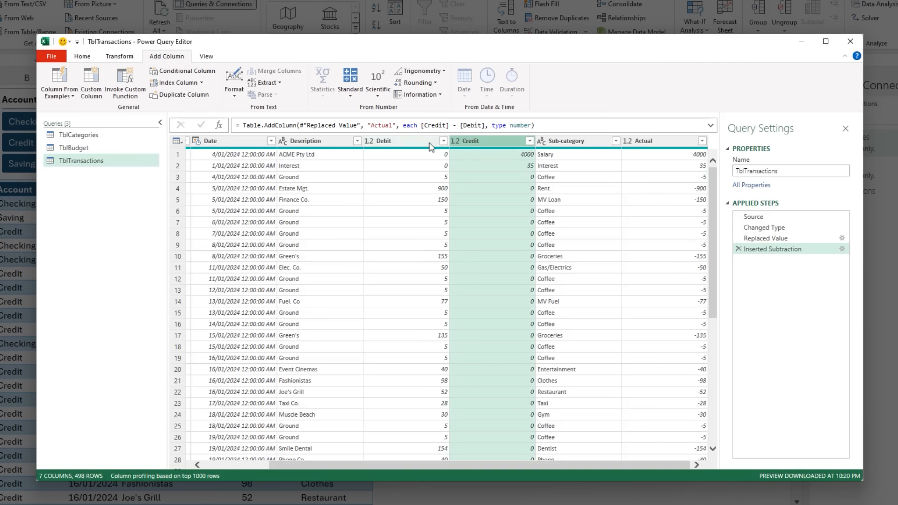
ctrl+click(408, 142)
key(Delete)
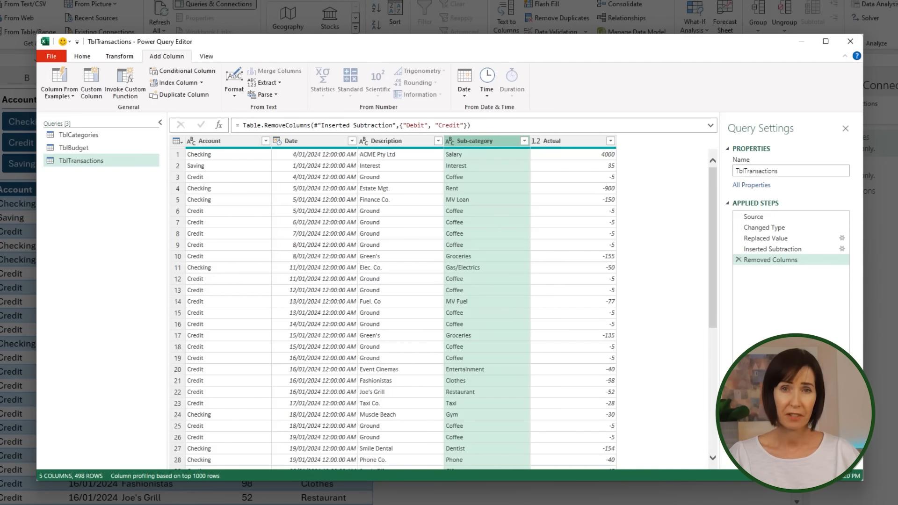
click(568, 143)
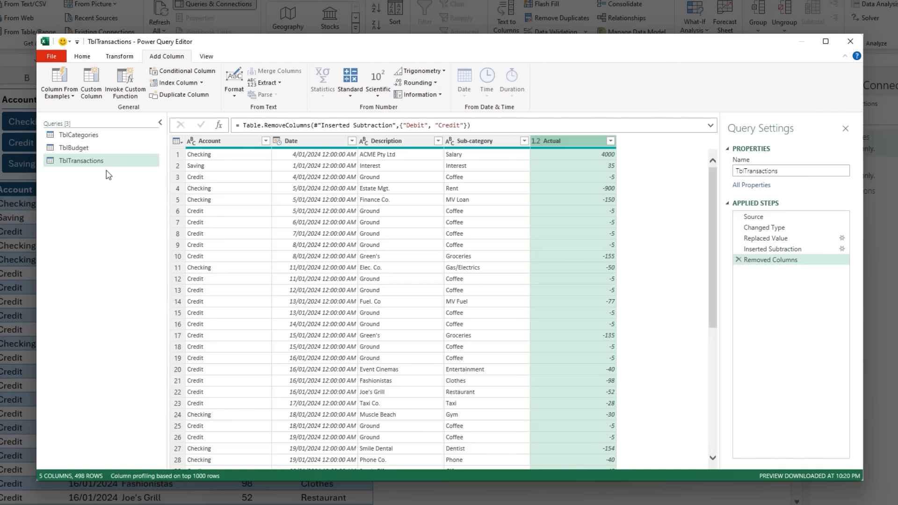
- Append TblBudget to TblTransactions as a new query, with TblTransactions as the first table
click(86, 58)
click(509, 83)
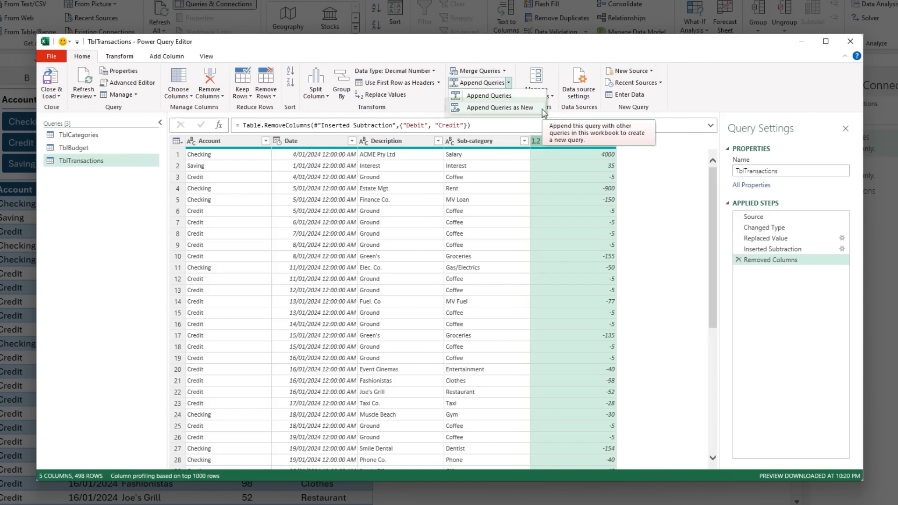
click(543, 109)
click(420, 276)
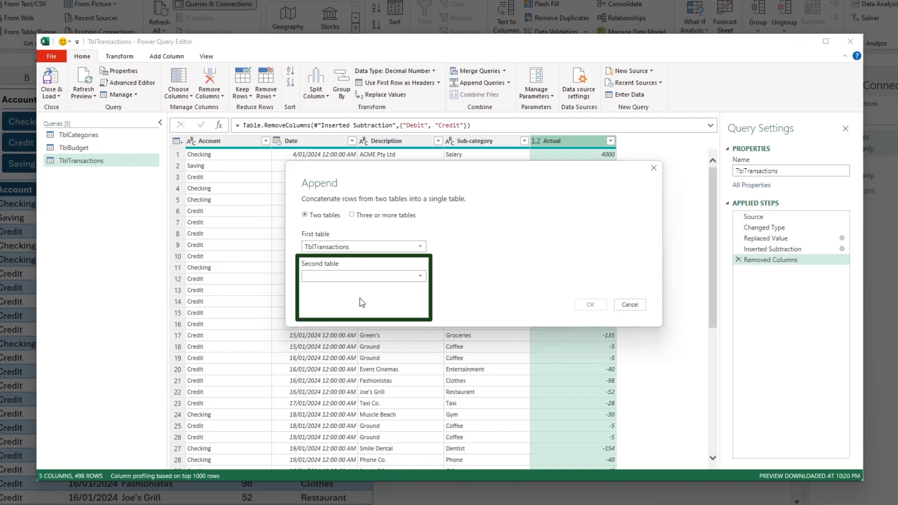
click(362, 302)
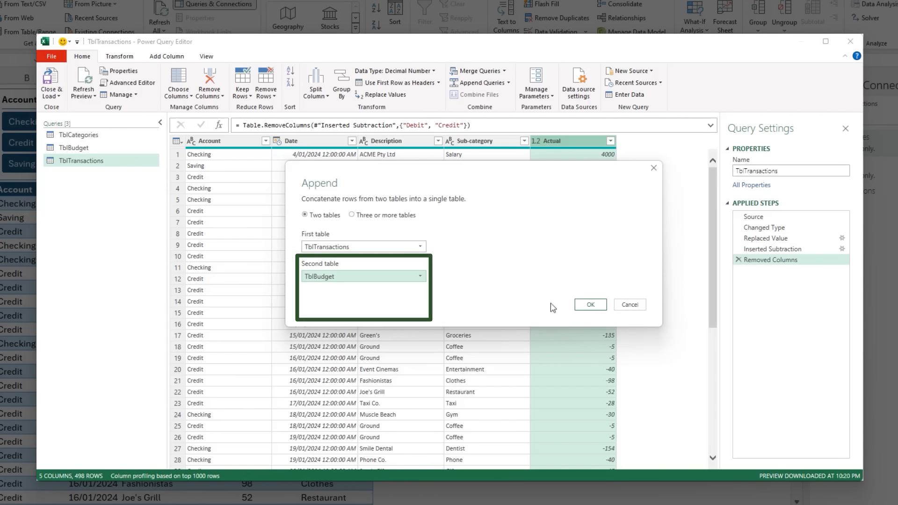
click(588, 305)
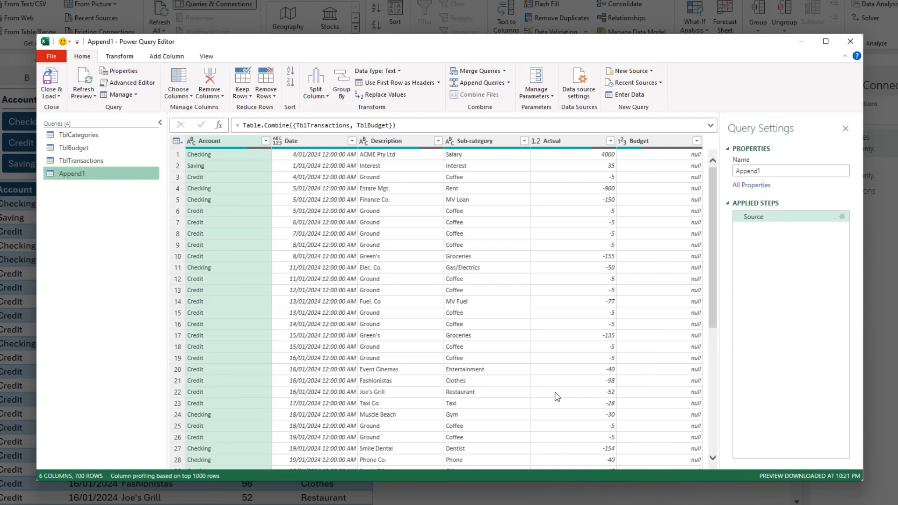
- Rename the appended query as Data and change its Date column's data type to Date
double_click(742, 171)
text(Data)
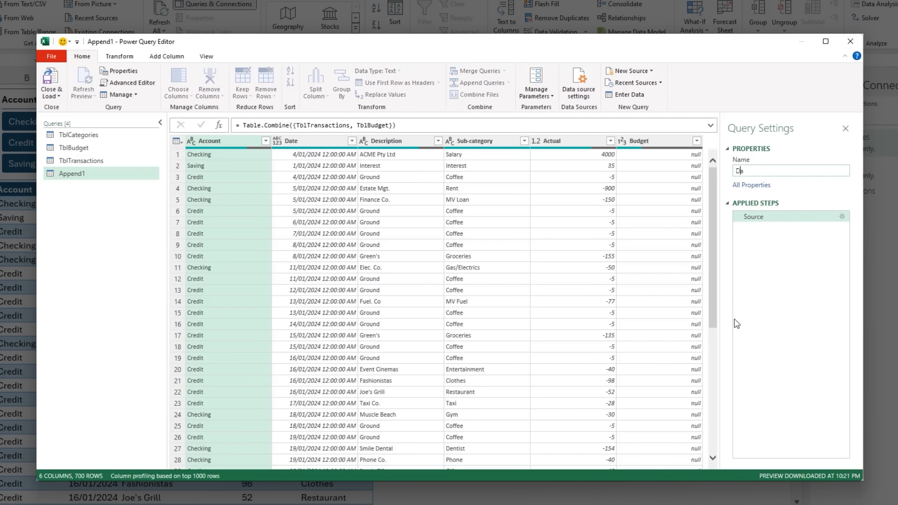
key(Return)
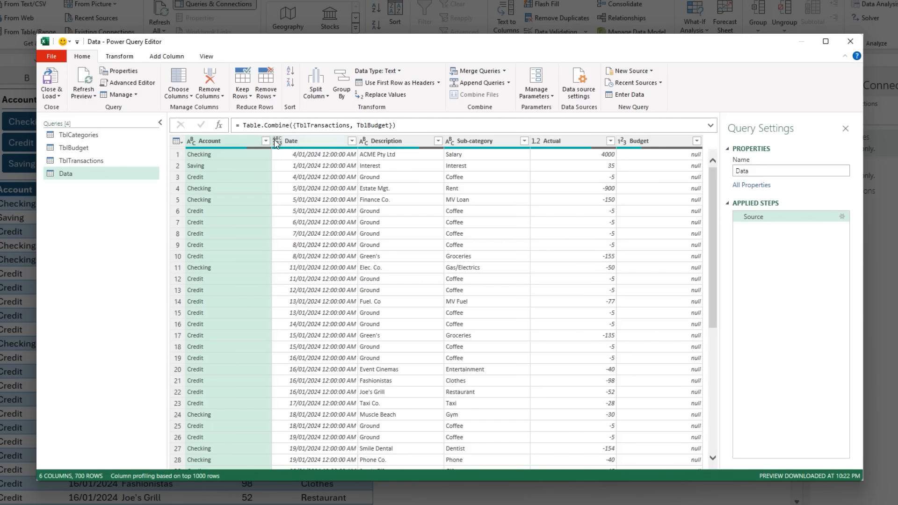
click(277, 141)
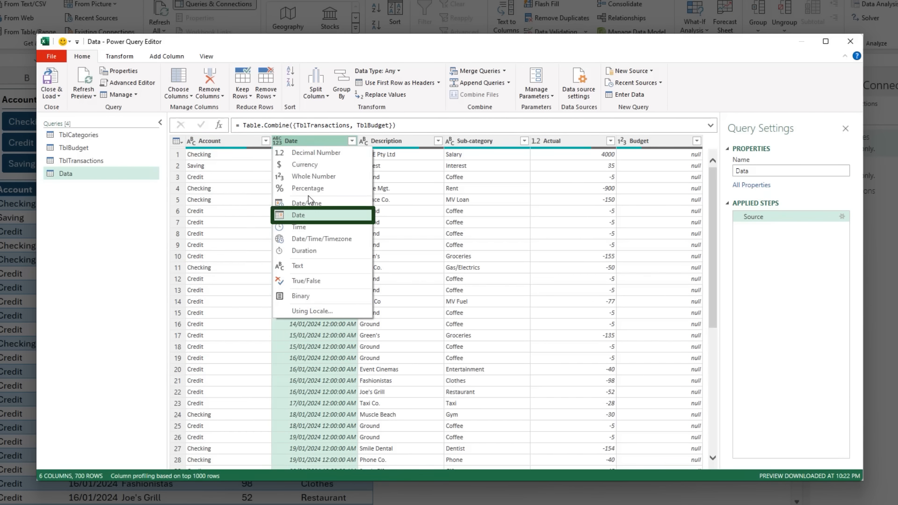
click(325, 215)
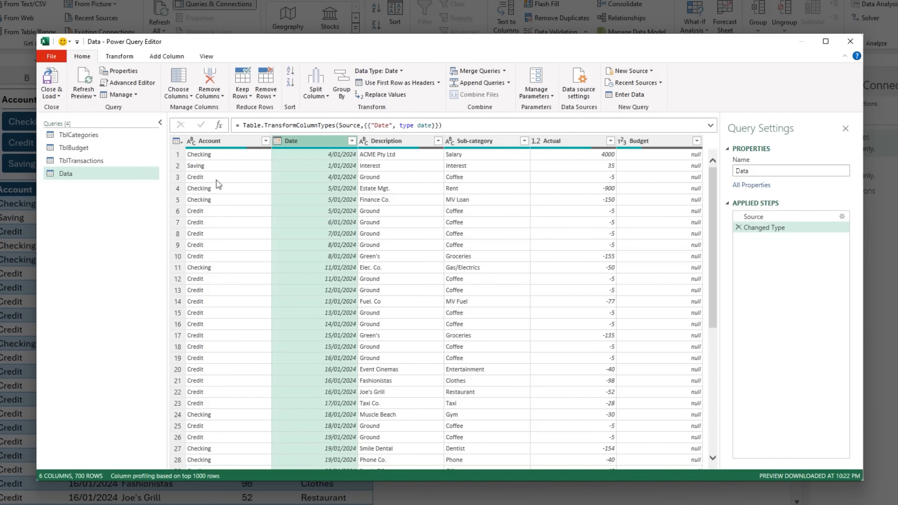
- Merge the Data query with TblCategories, matching on the Sub-category column with a Left Outer join
click(80, 135)
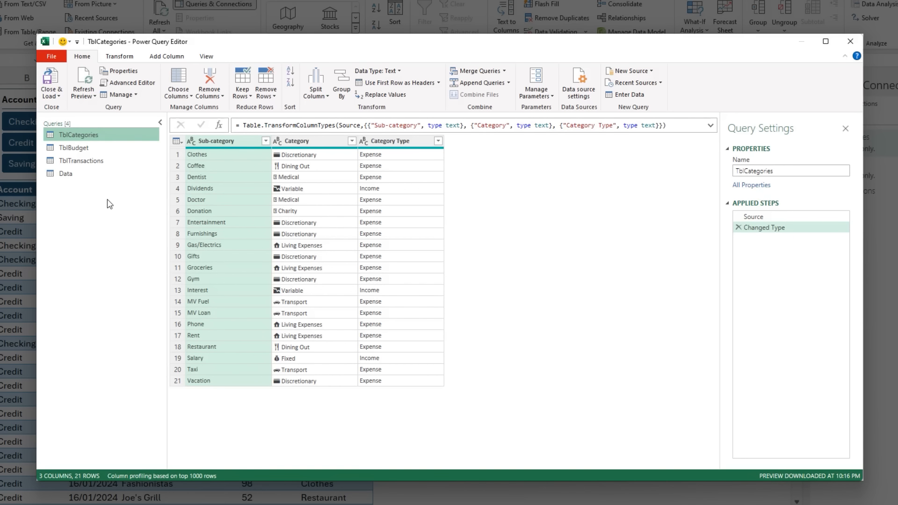
click(104, 174)
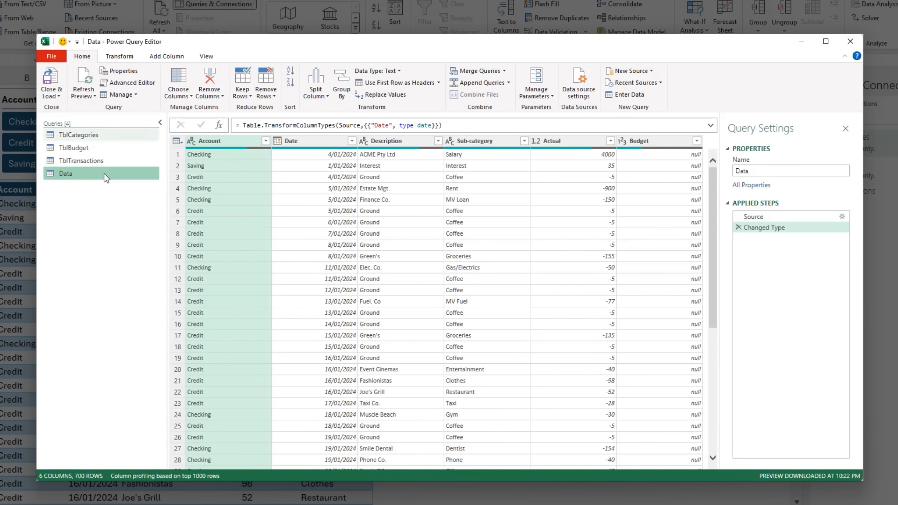
click(482, 72)
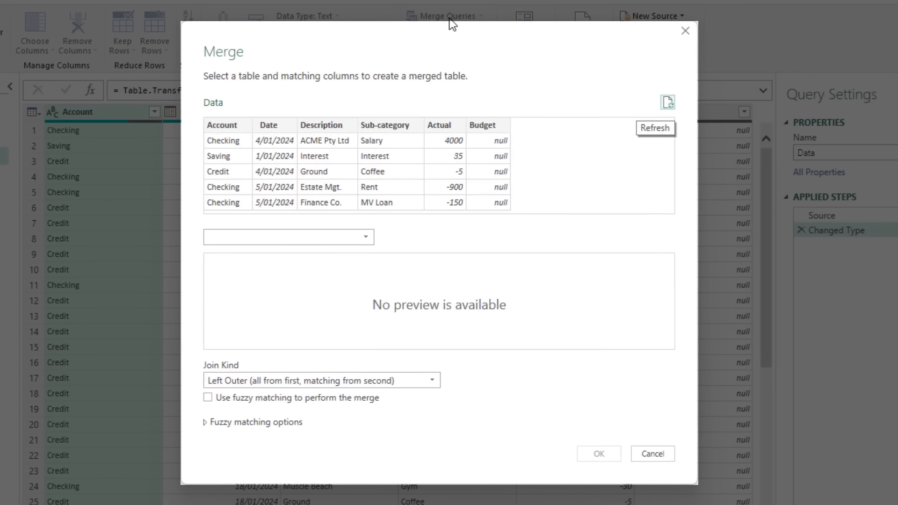
click(361, 236)
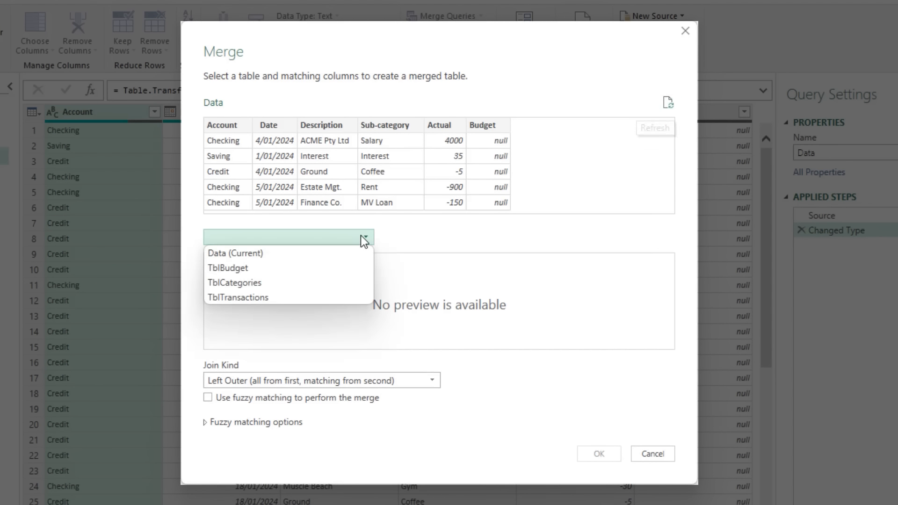
click(289, 284)
click(394, 125)
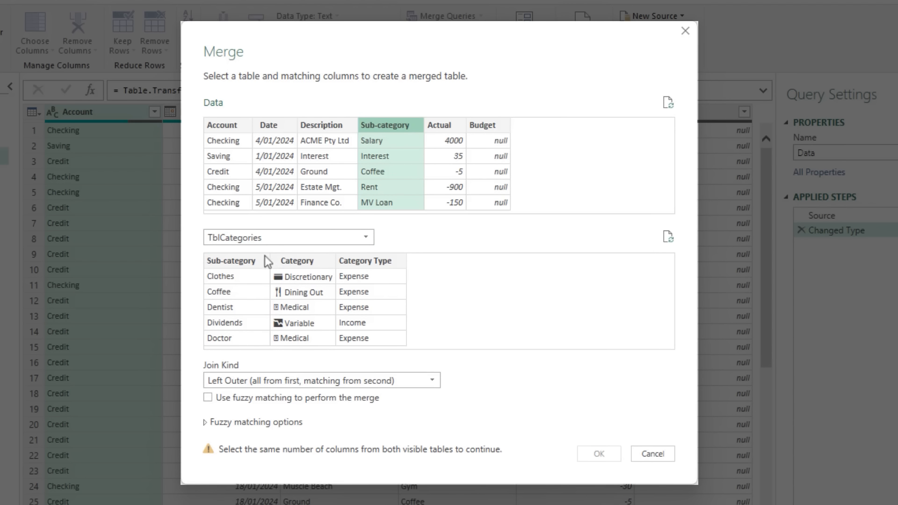
click(250, 259)
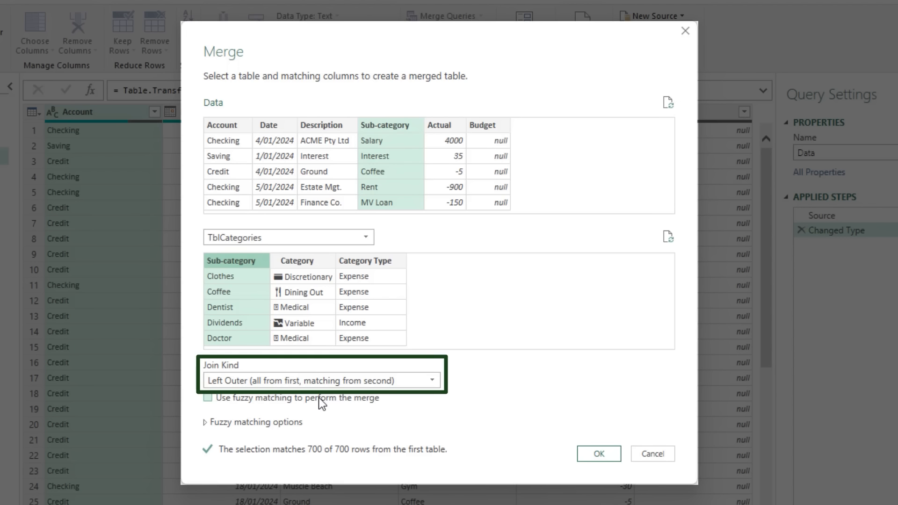
click(599, 454)
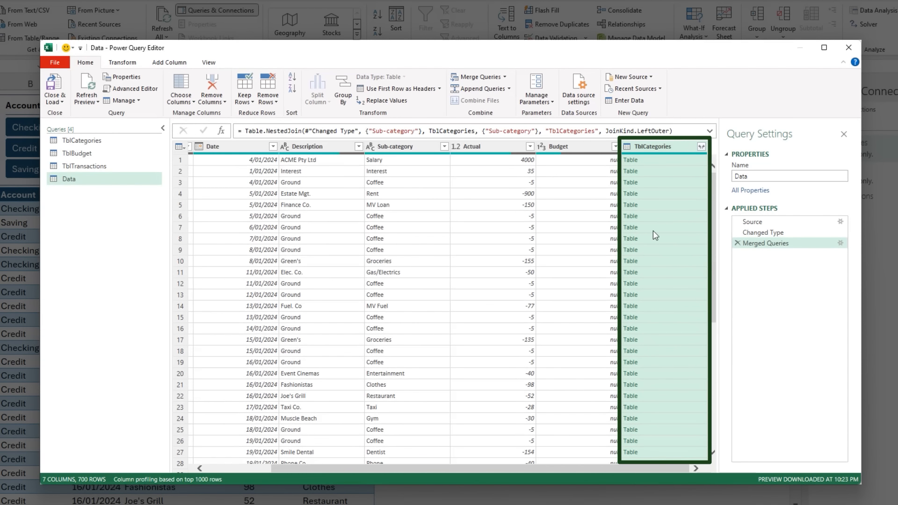
- Expand the TblCategories column to only Category and Category Type, without the original column name as prefix
click(702, 147)
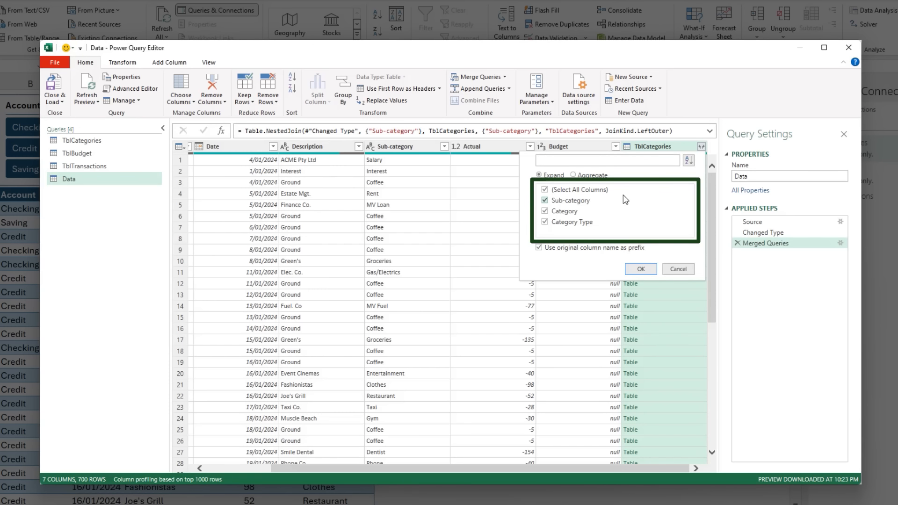
click(545, 201)
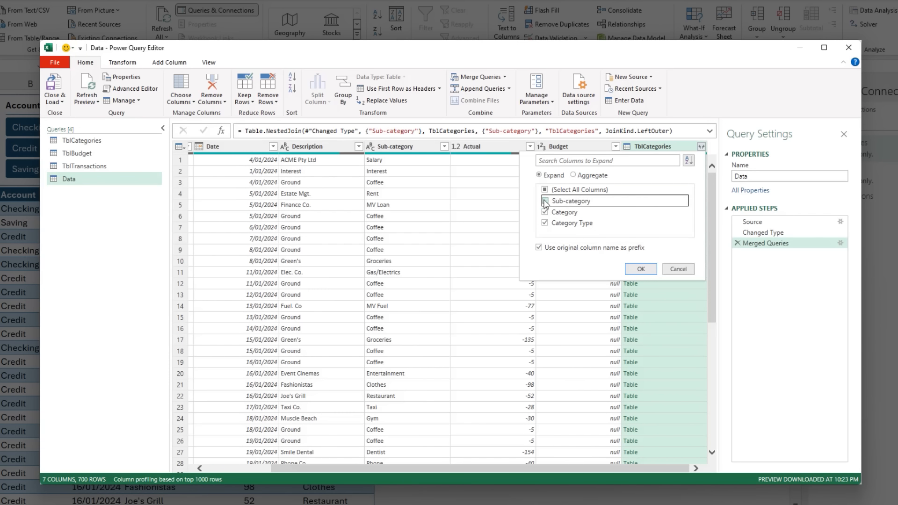
click(539, 248)
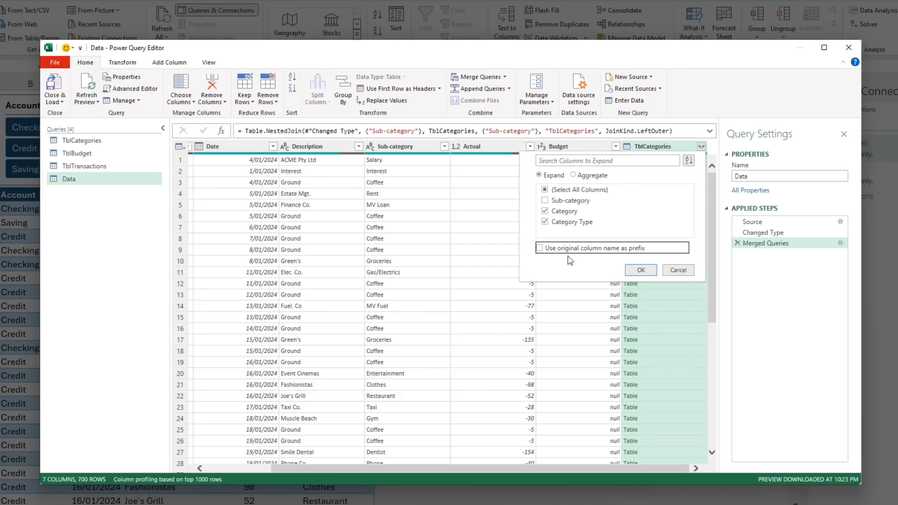
click(636, 272)
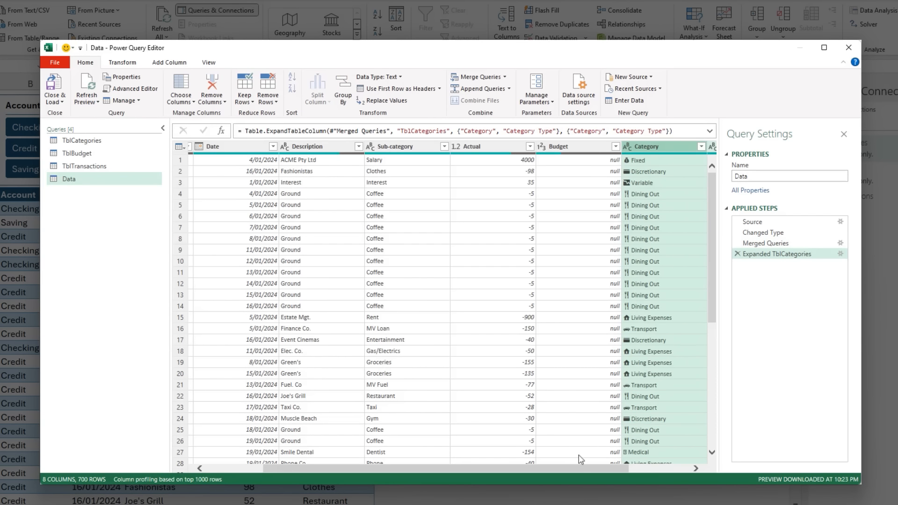
drag(576, 466, 637, 466)
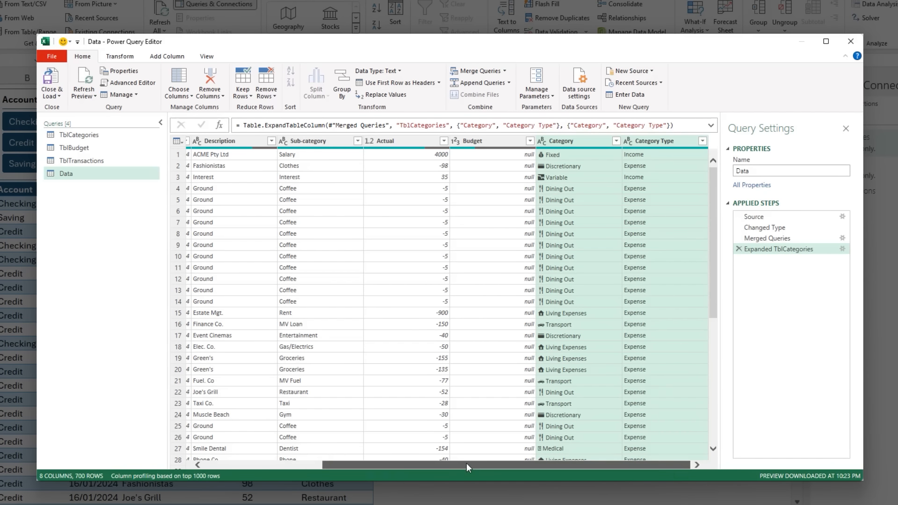
- Add a Year column extracted from the Date column of the Data query
drag(467, 463, 304, 456)
click(325, 146)
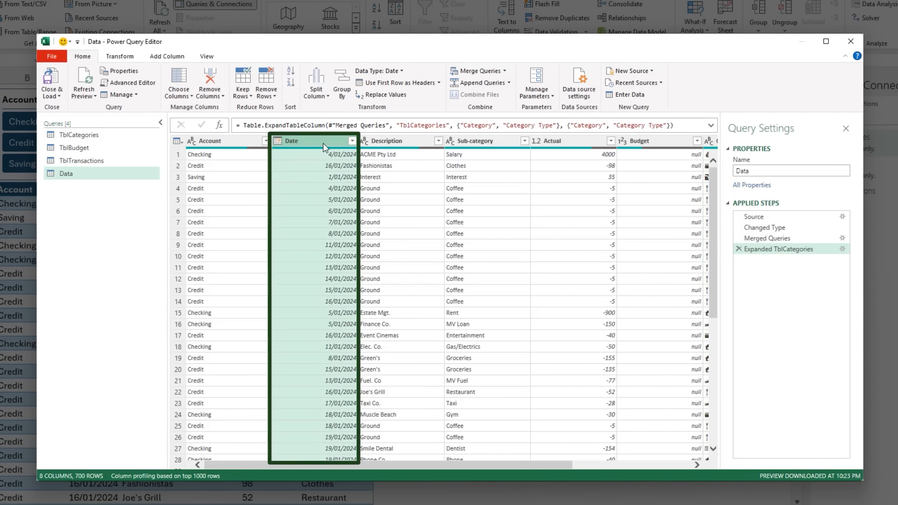
click(166, 57)
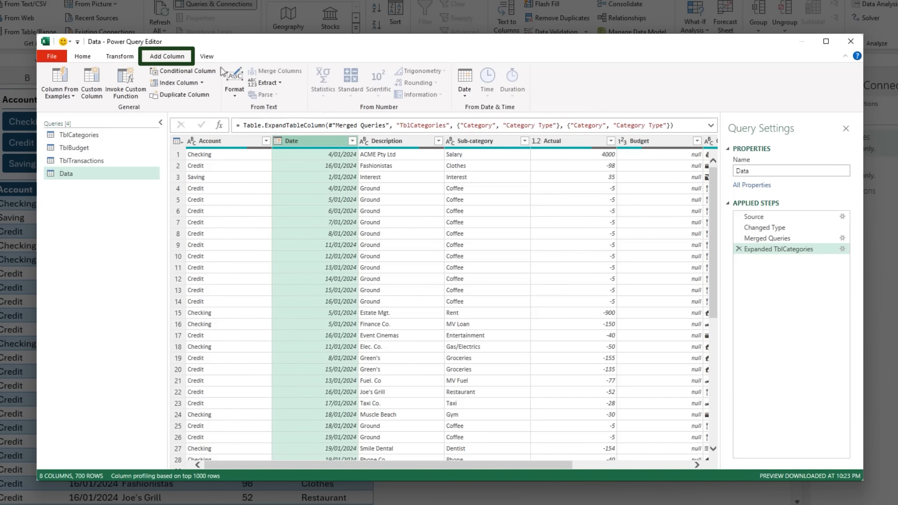
click(462, 95)
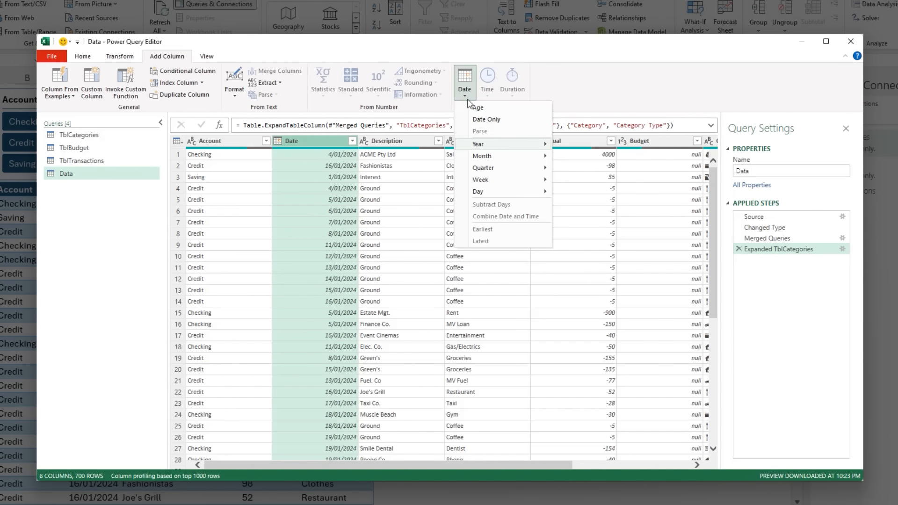
mouse_move(542, 144)
click(585, 146)
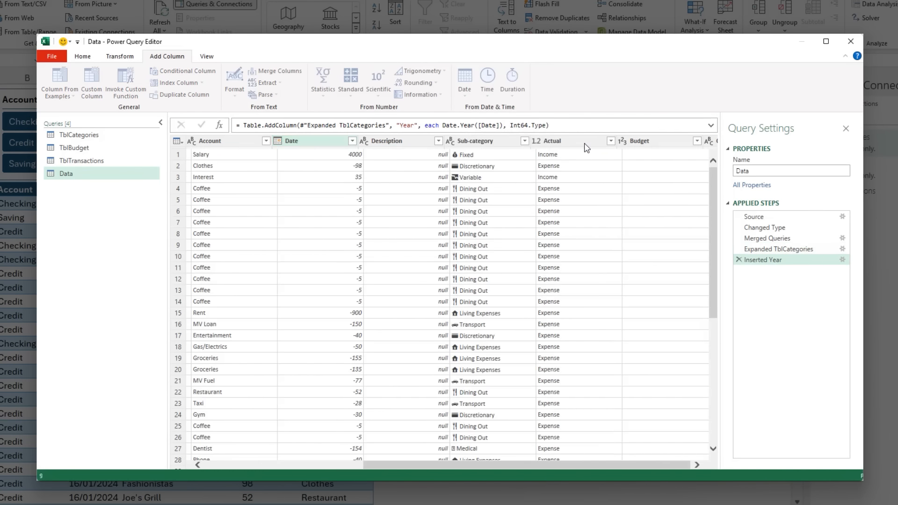
- Add a Month number column extracted from the Date column of the Data query
drag(386, 464, 196, 465)
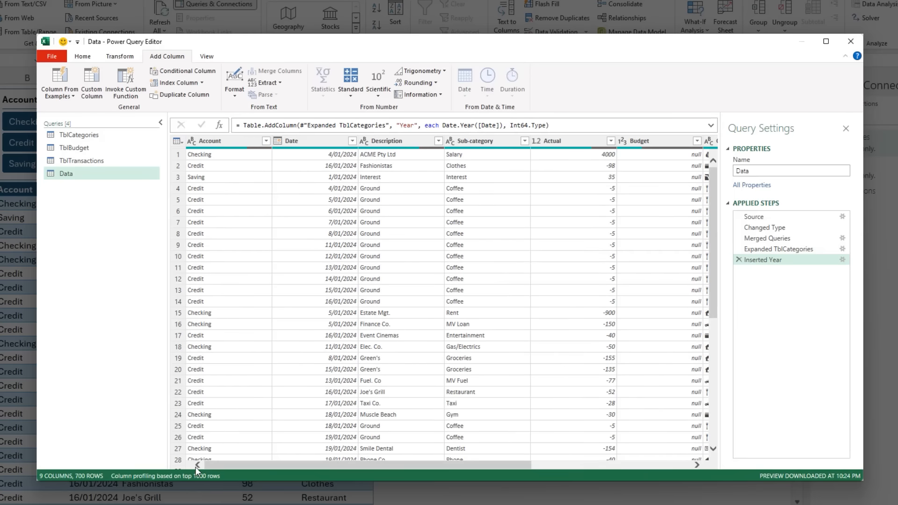
click(301, 143)
click(464, 80)
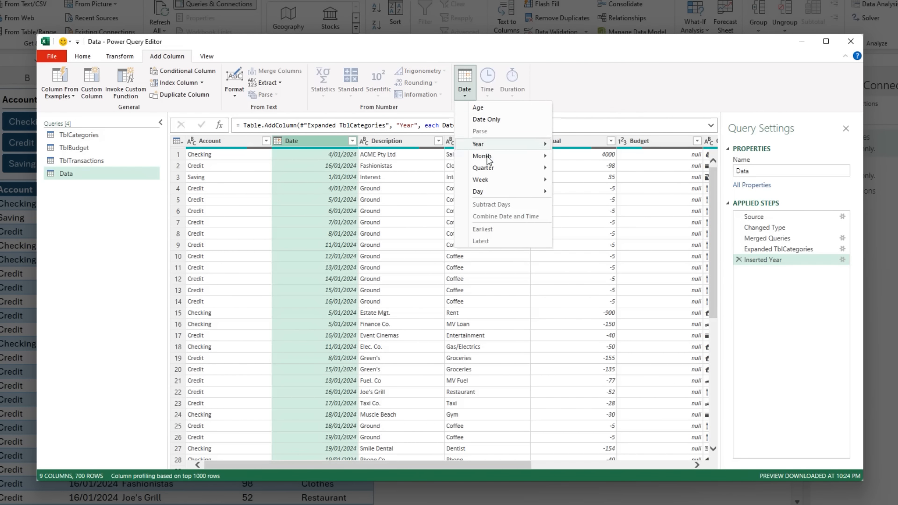
mouse_move(514, 156)
click(571, 158)
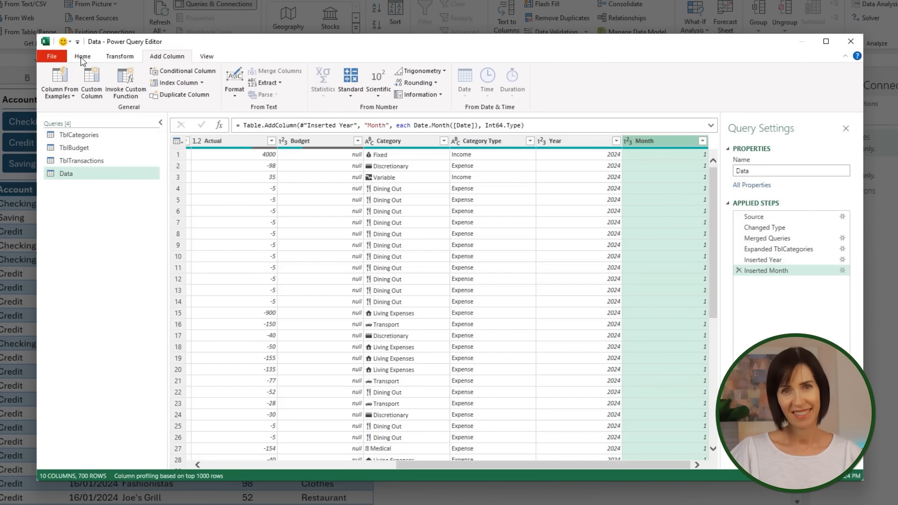
- Close the Power Query Editor and load the new queries as Only Create Connection
click(82, 57)
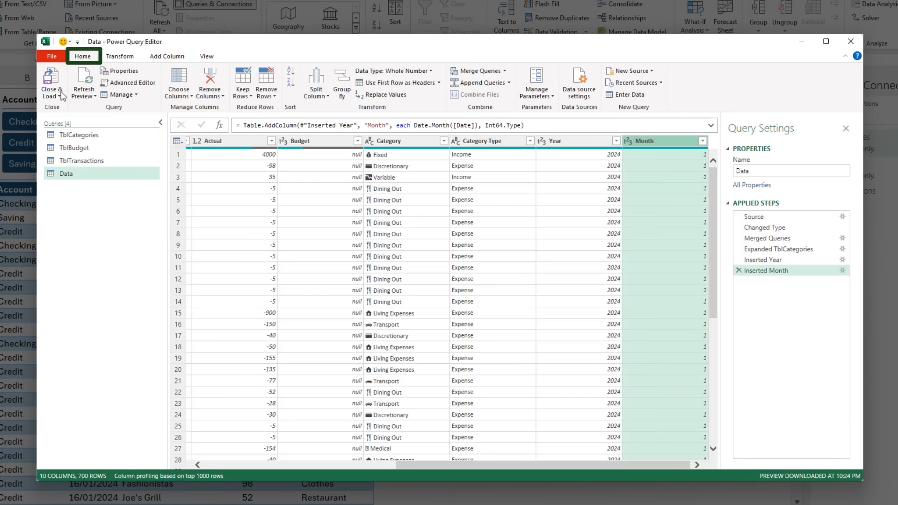
click(58, 97)
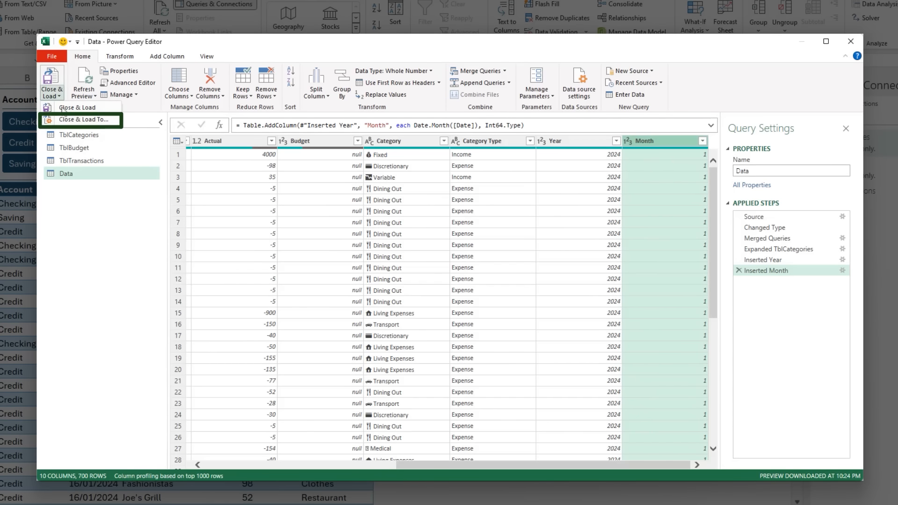
click(70, 120)
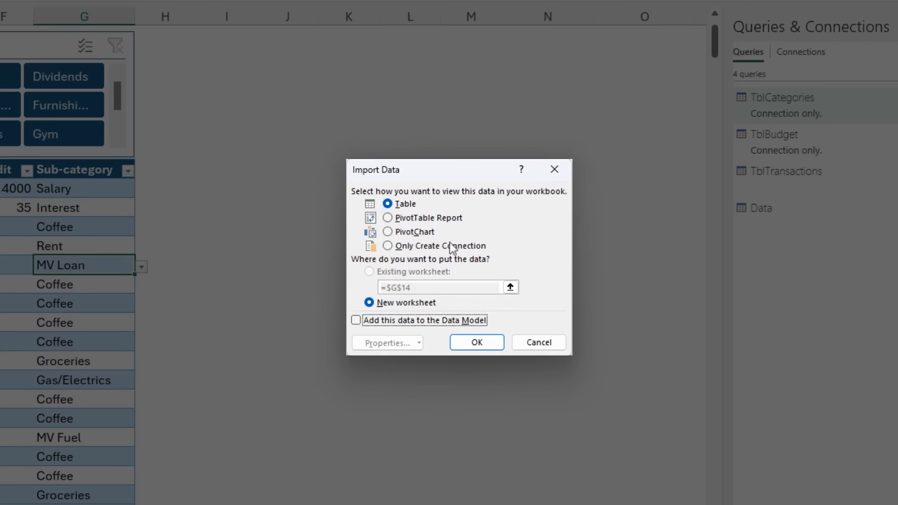
click(452, 244)
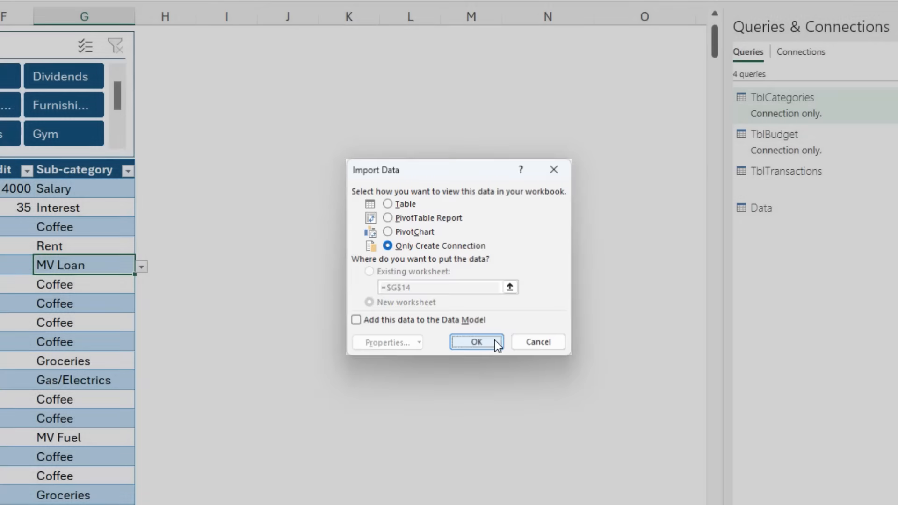
click(495, 341)
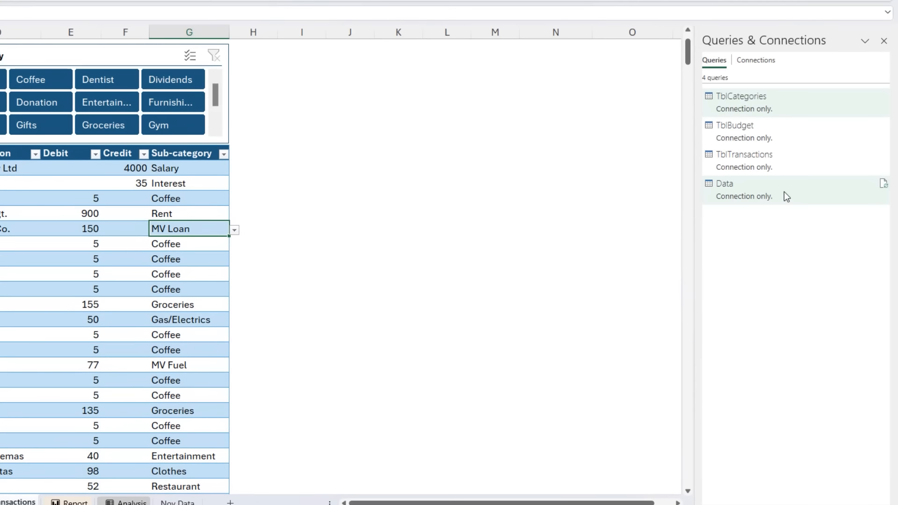
- Load the Data query to a PivotChart on the existing Analysis worksheet, starting at cell C6
right_click(808, 239)
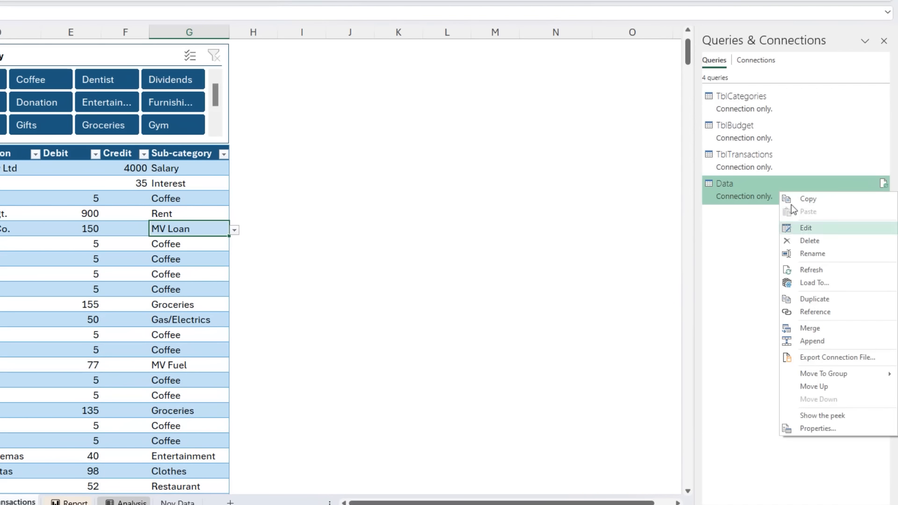
click(834, 283)
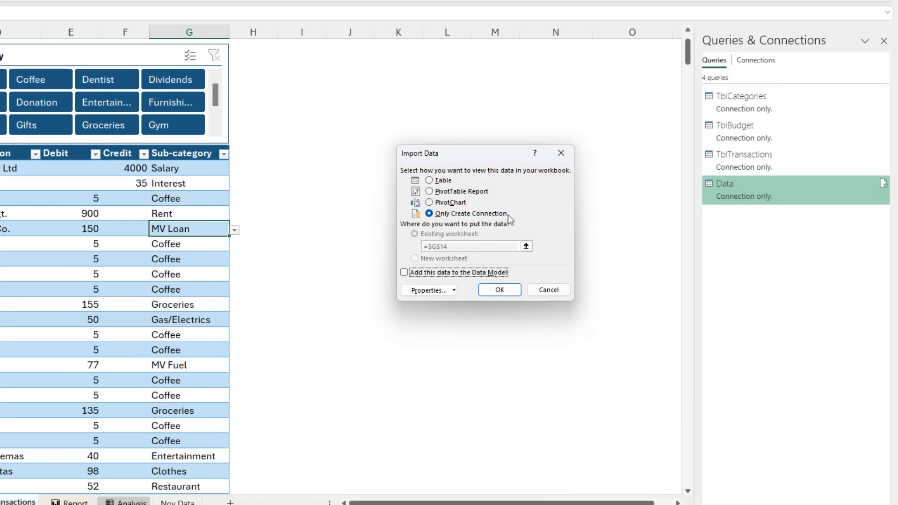
click(451, 204)
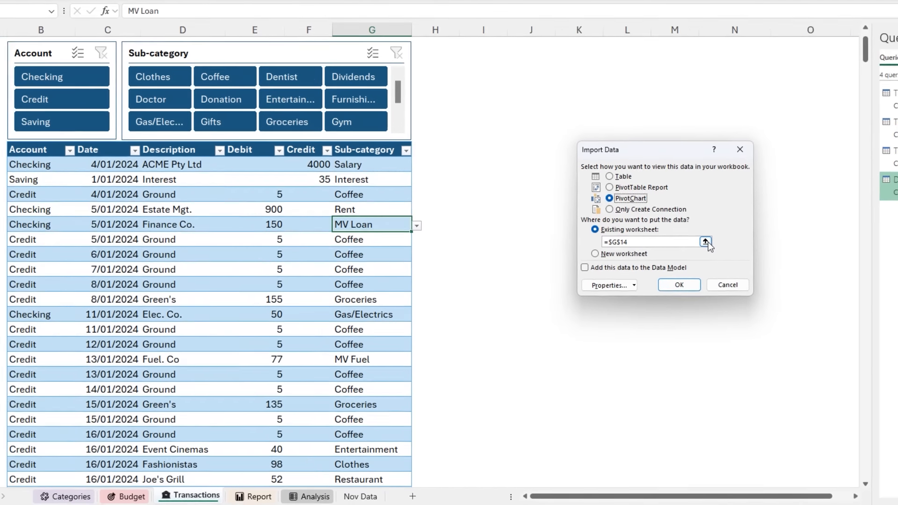
click(526, 246)
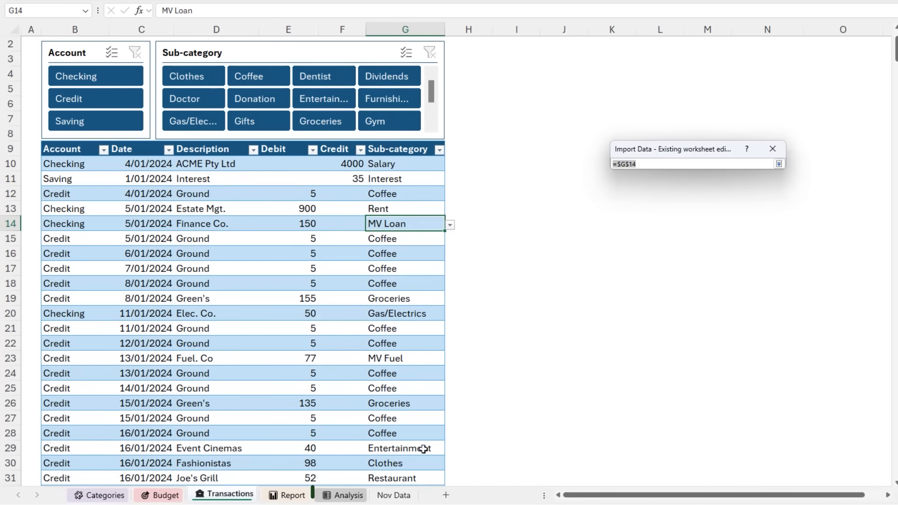
click(355, 496)
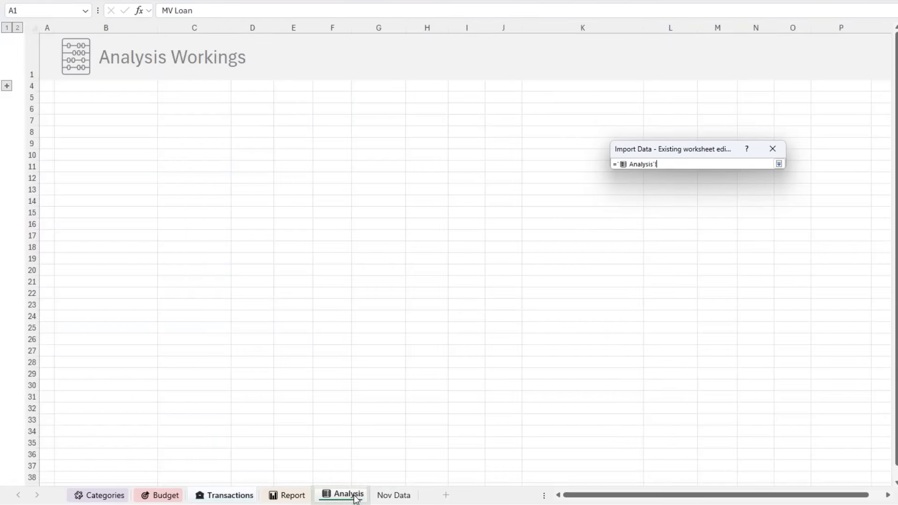
click(176, 111)
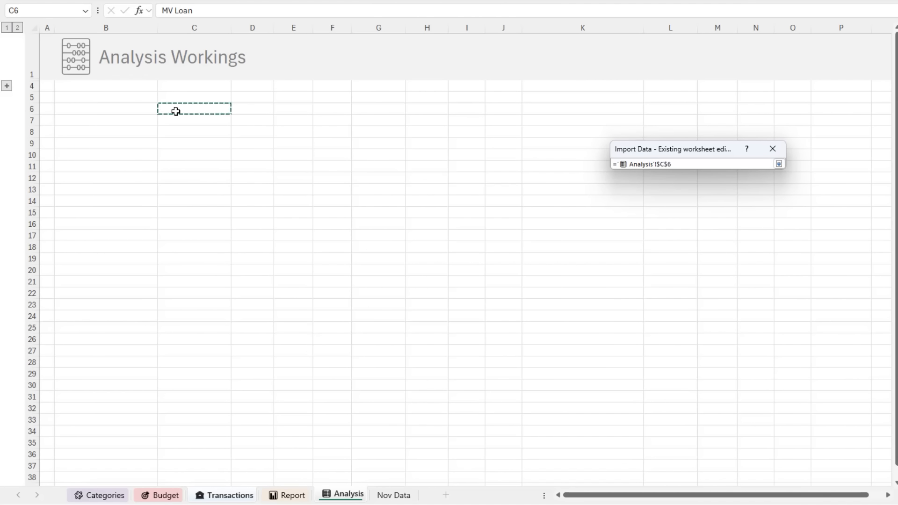
click(779, 164)
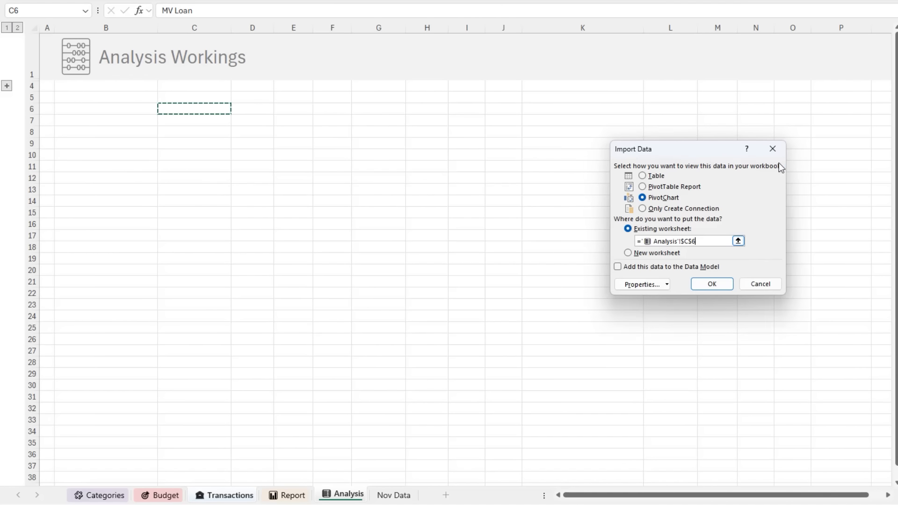
click(720, 282)
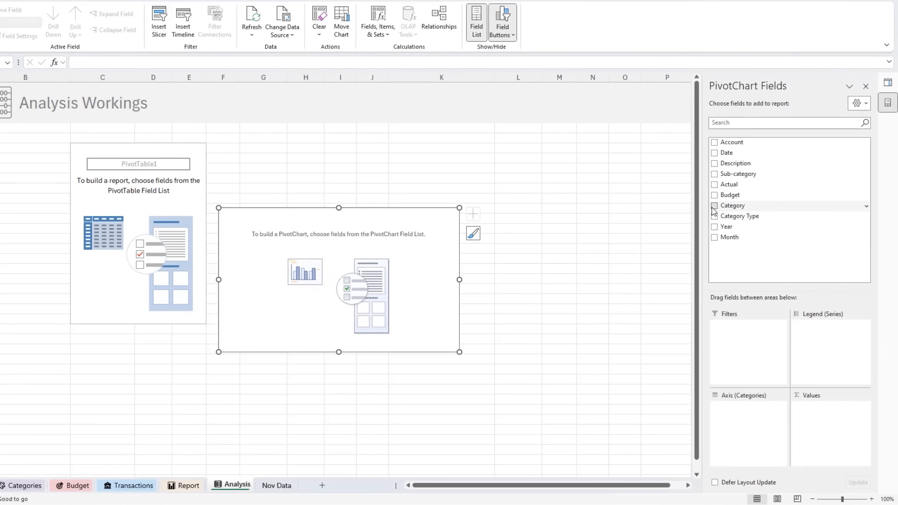
- Build the PivotChart with Category on the axis and Actual and Budget as values
click(727, 226)
click(714, 184)
click(714, 195)
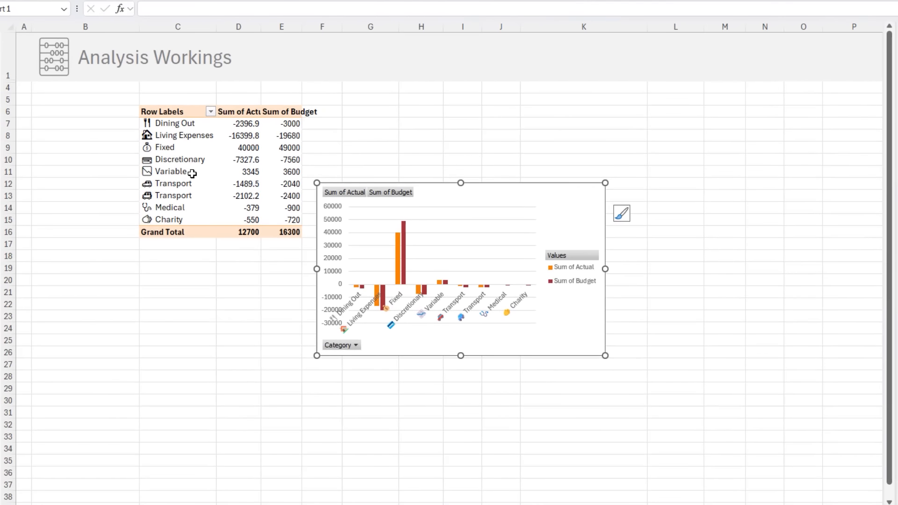
- Insert a slicer for the Category Type field of the PivotTable on the Analysis Workings sheet
click(192, 173)
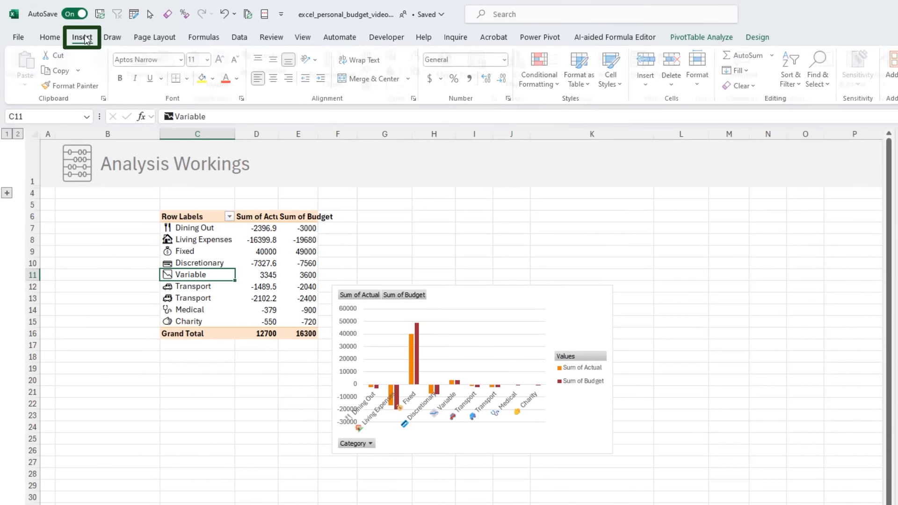
click(84, 38)
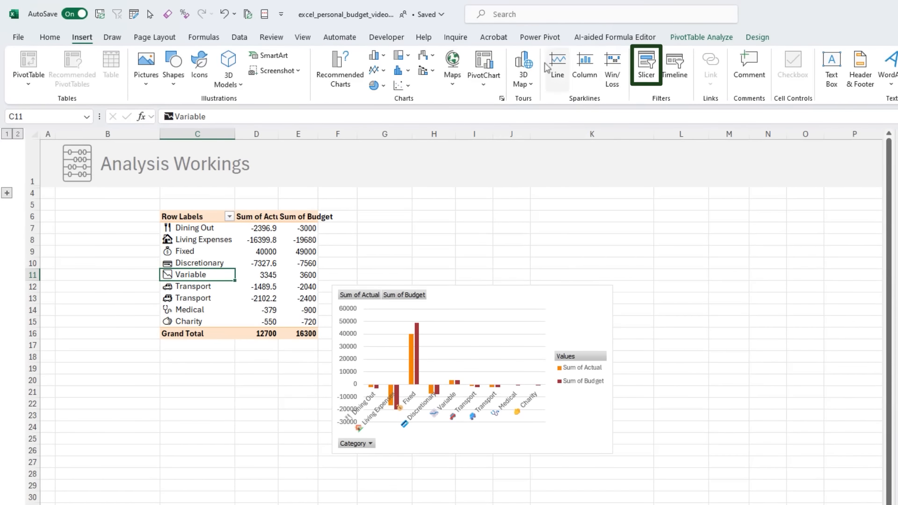
click(645, 64)
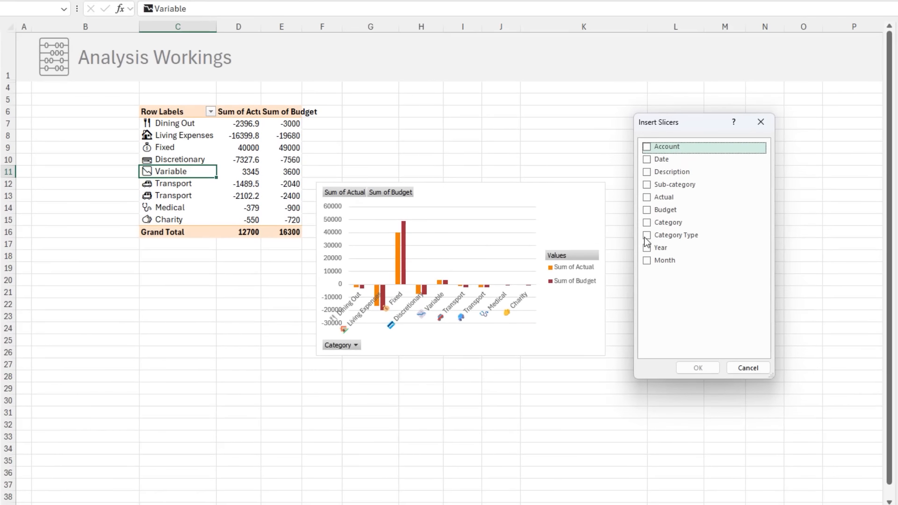
click(647, 251)
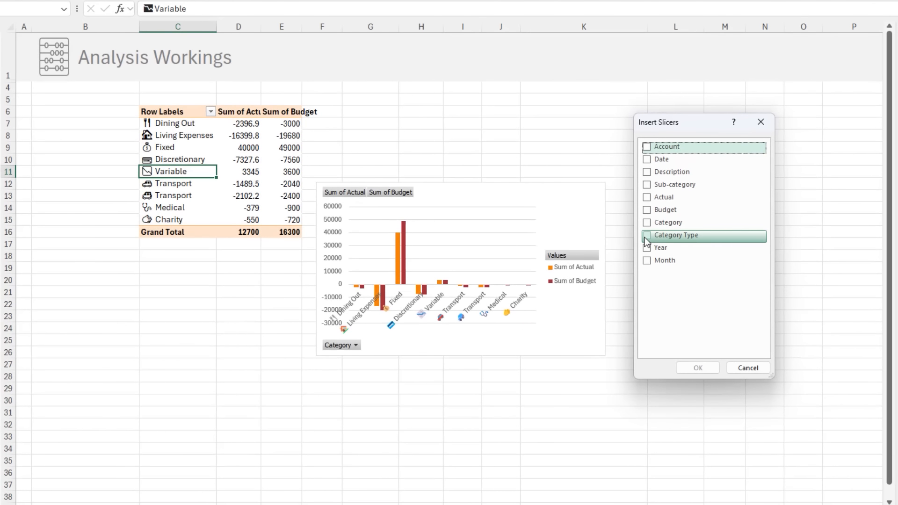
click(687, 367)
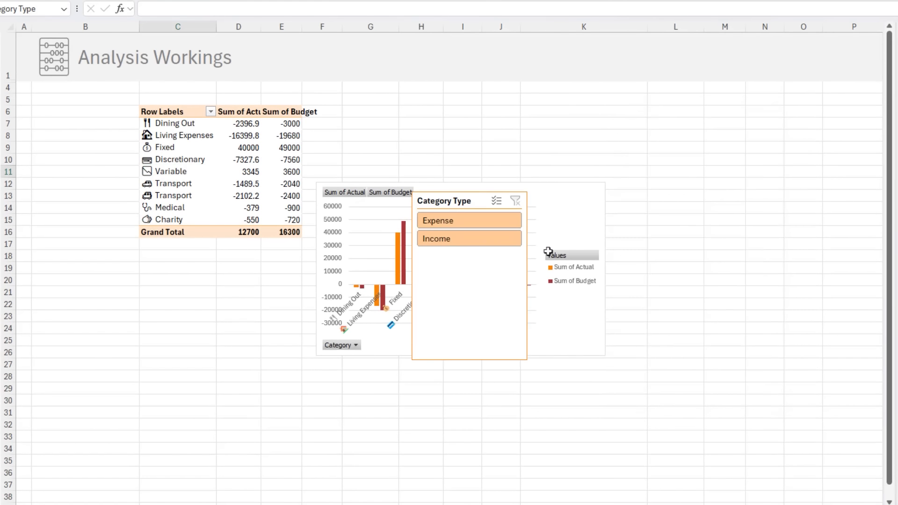
- Fit a shortened Category Type slicer into column B beside the PivotTable and filter it to Expense
drag(481, 199, 90, 111)
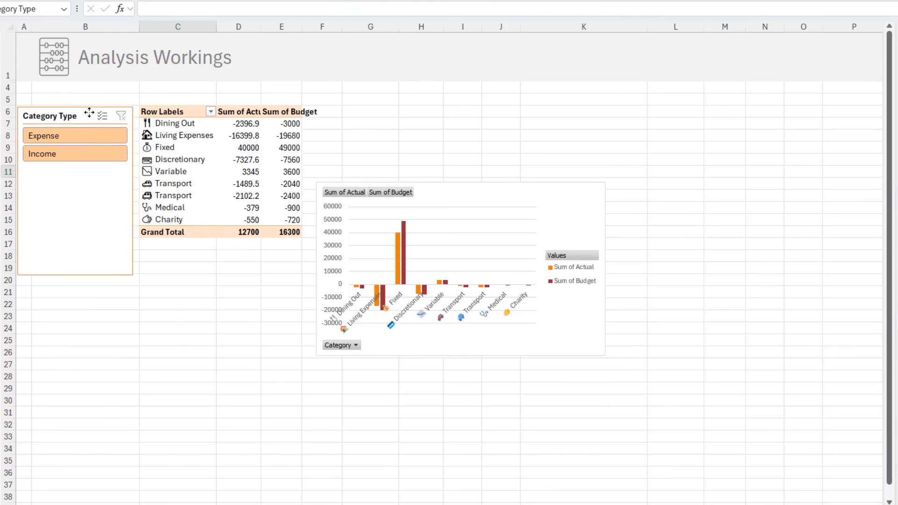
drag(78, 276, 92, 186)
click(92, 136)
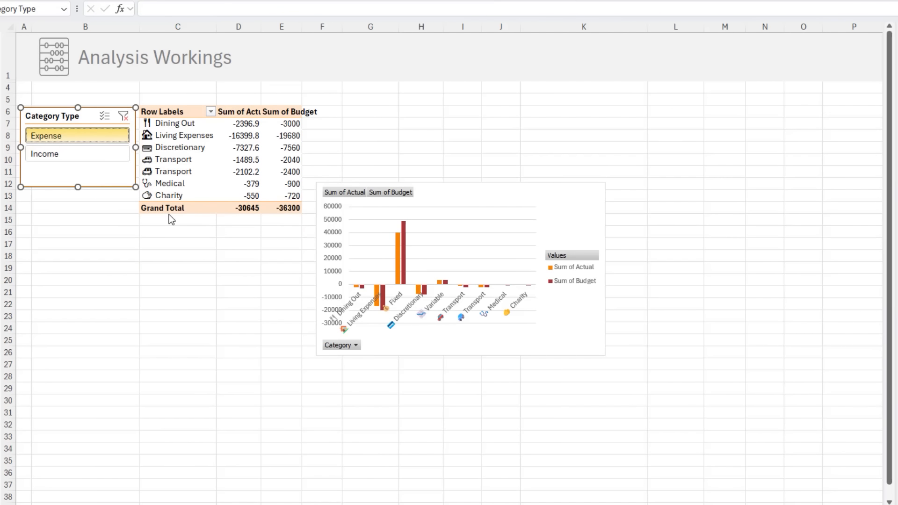
- Sort the PivotTable's categories by Sum of Actual from smallest to largest
click(240, 133)
right_click(240, 133)
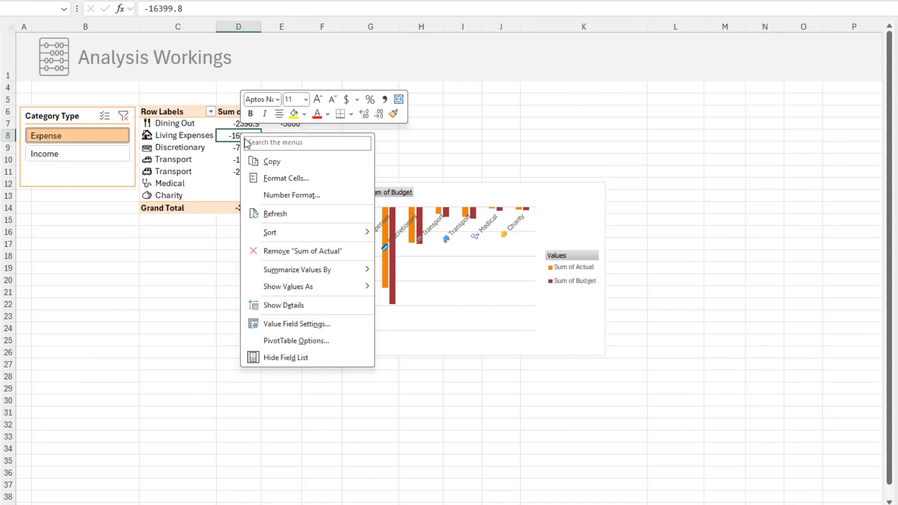
mouse_move(327, 231)
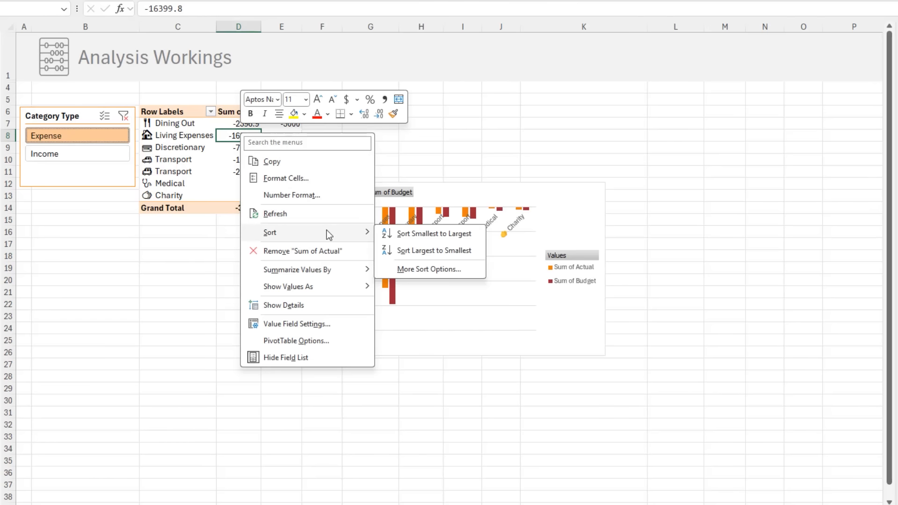
click(440, 234)
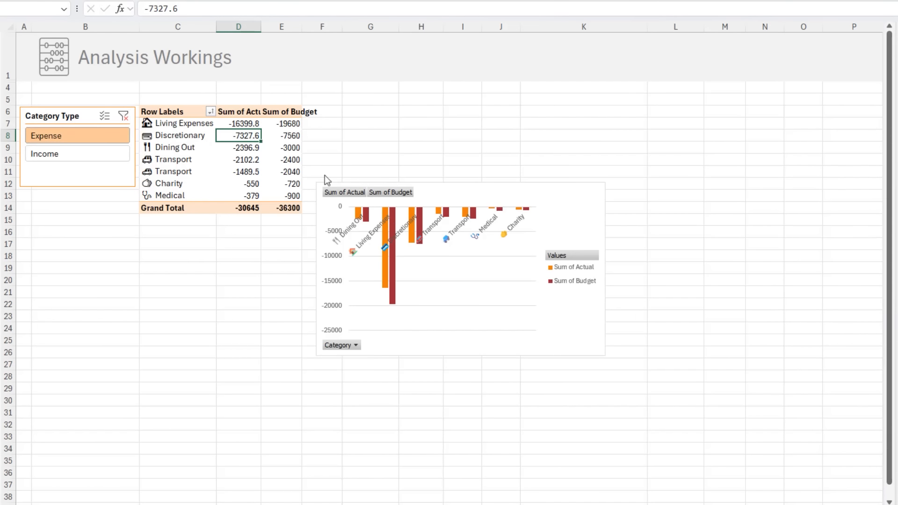
- Replace the General number format of the Sum of Actual values with a custom code starting with $
right_click(248, 137)
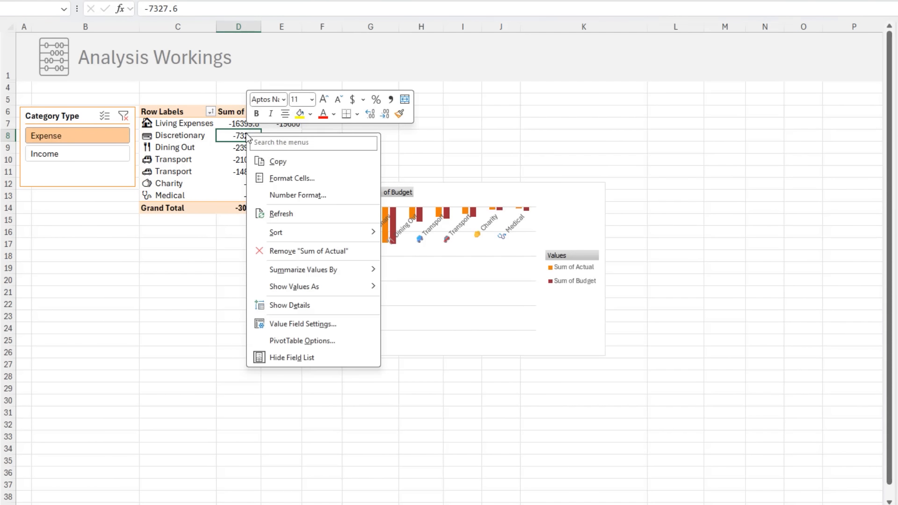
click(347, 198)
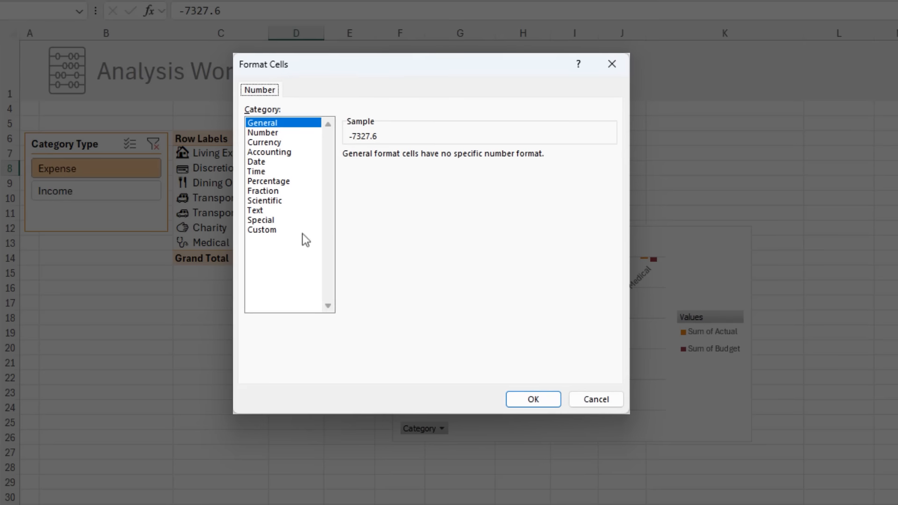
click(292, 230)
click(381, 168)
drag(381, 168, 345, 169)
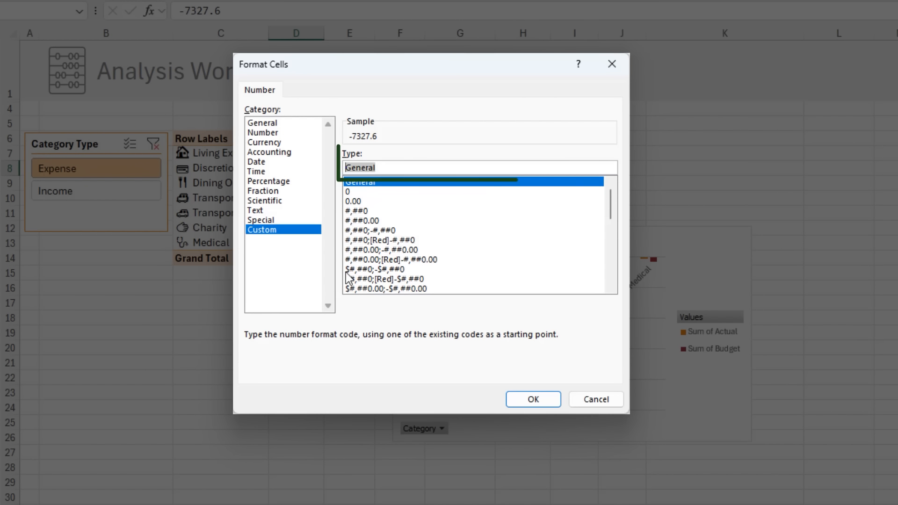
text($)
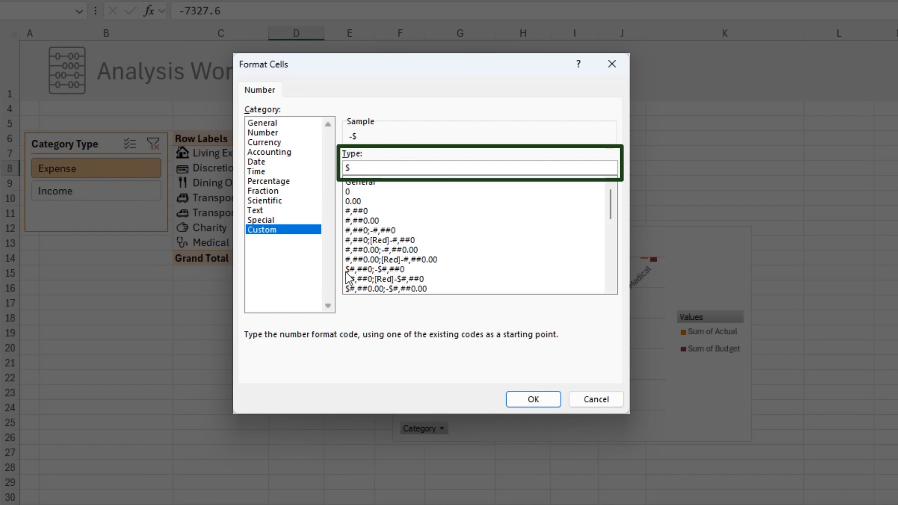
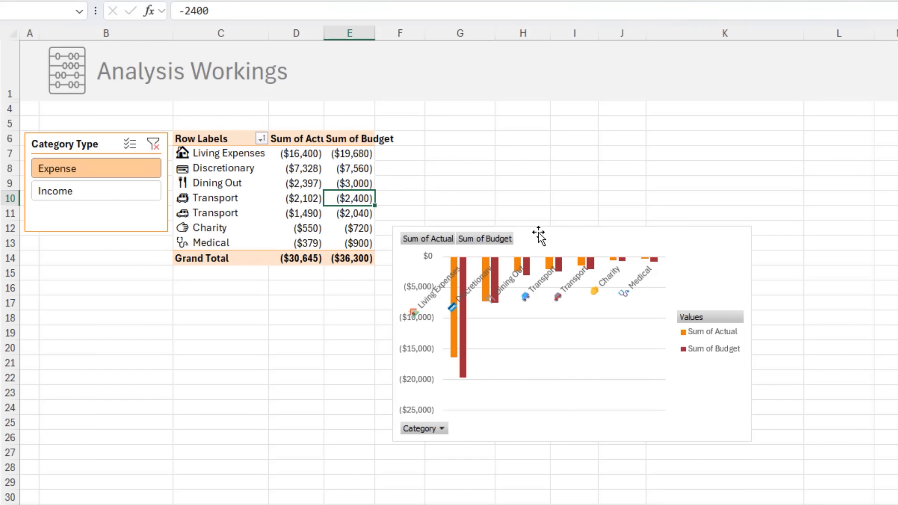
- Move the PivotChart up beside the PivotTable and change its type to Clustered Bar
drag(538, 233, 552, 135)
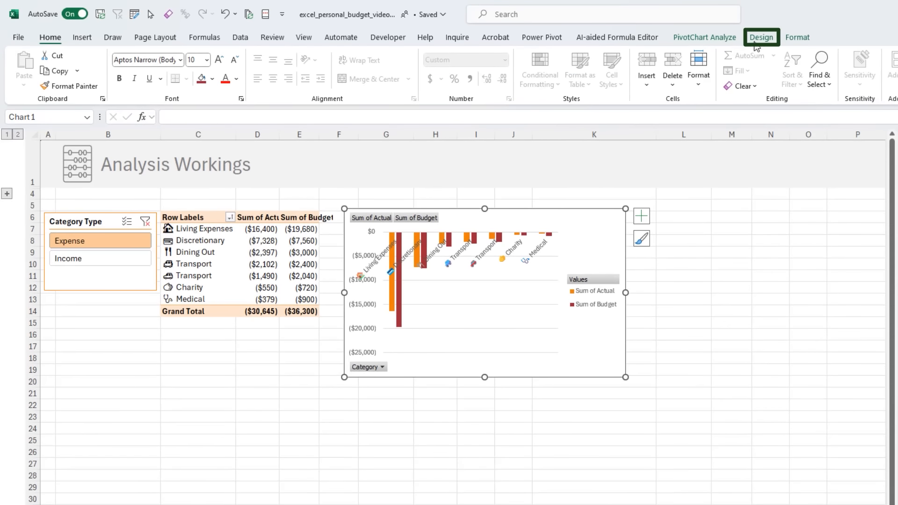
click(754, 43)
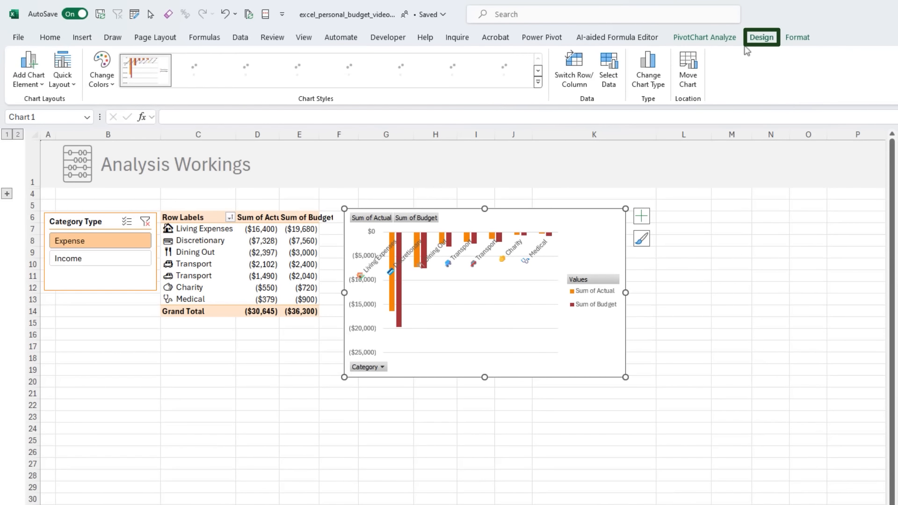
click(652, 79)
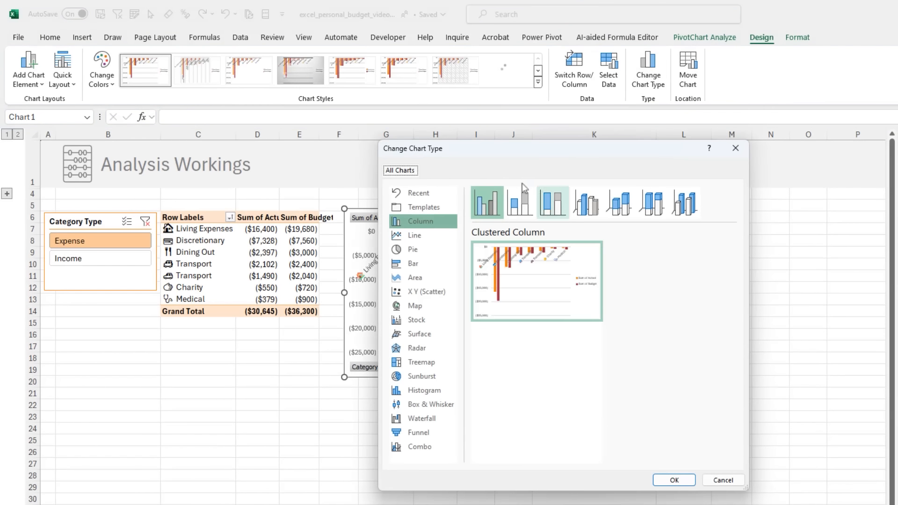
click(420, 262)
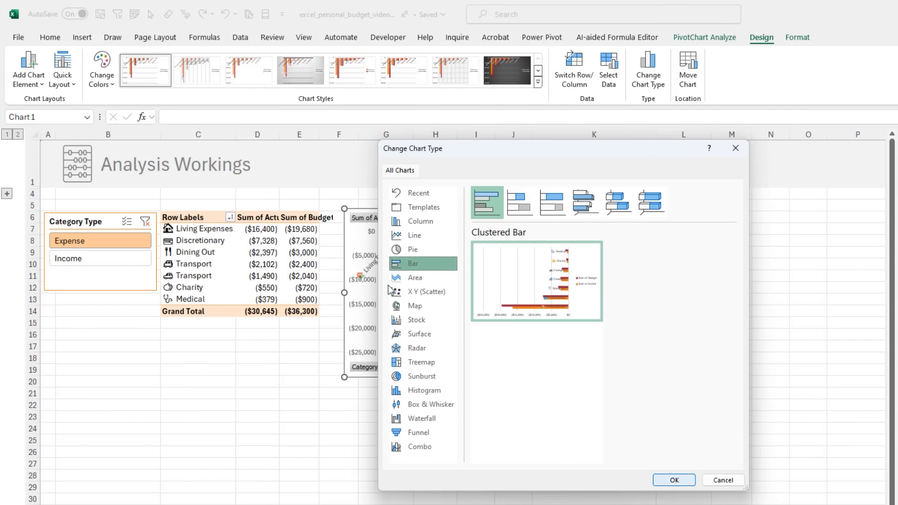
key(Return)
- Hide all field buttons on the PivotChart and plot its value axis in reverse order
right_click(367, 299)
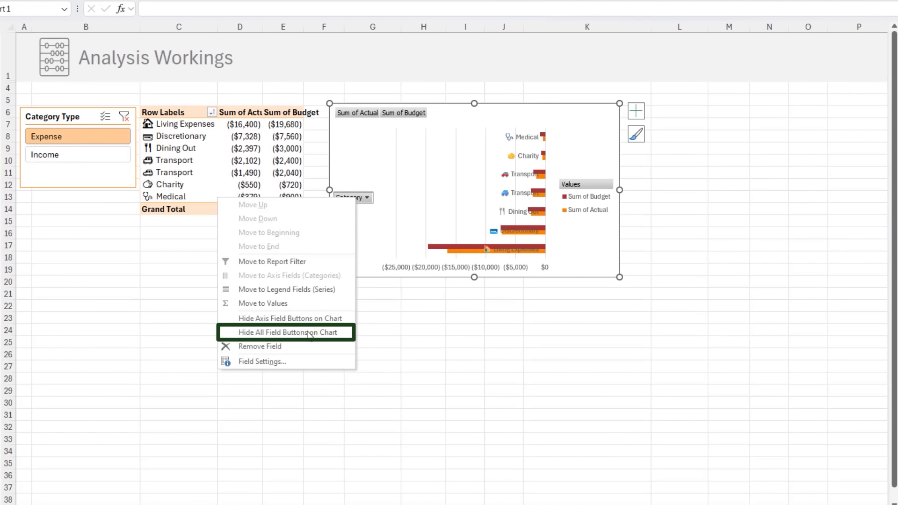
click(309, 332)
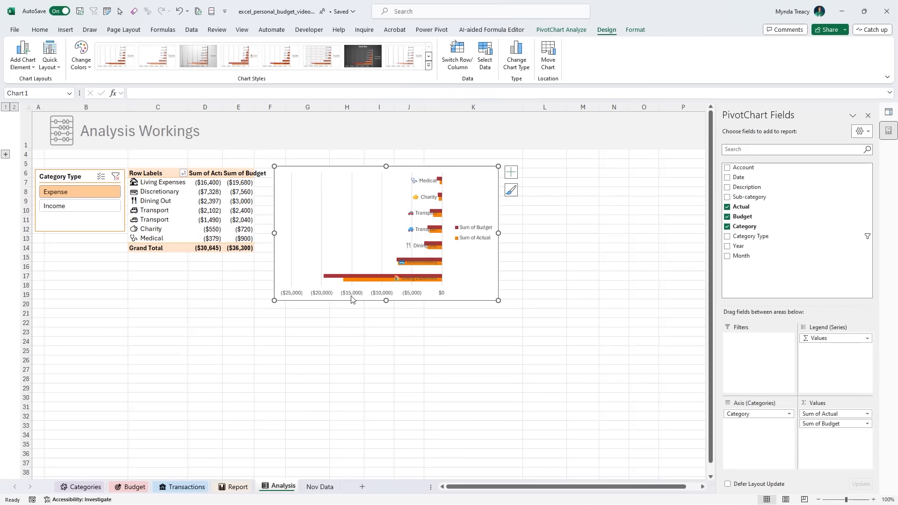
click(432, 269)
key(ctrl+1)
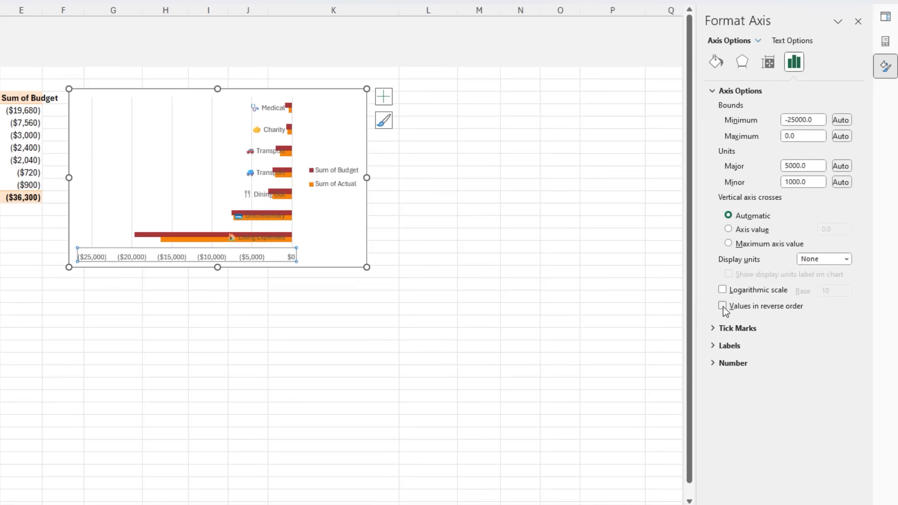
click(723, 306)
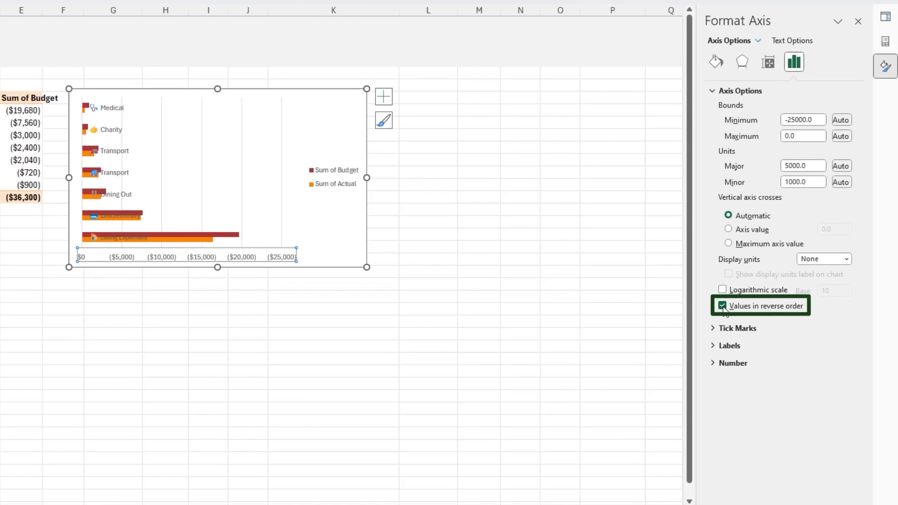
- Set the label position of the chart's value axis to High
click(726, 345)
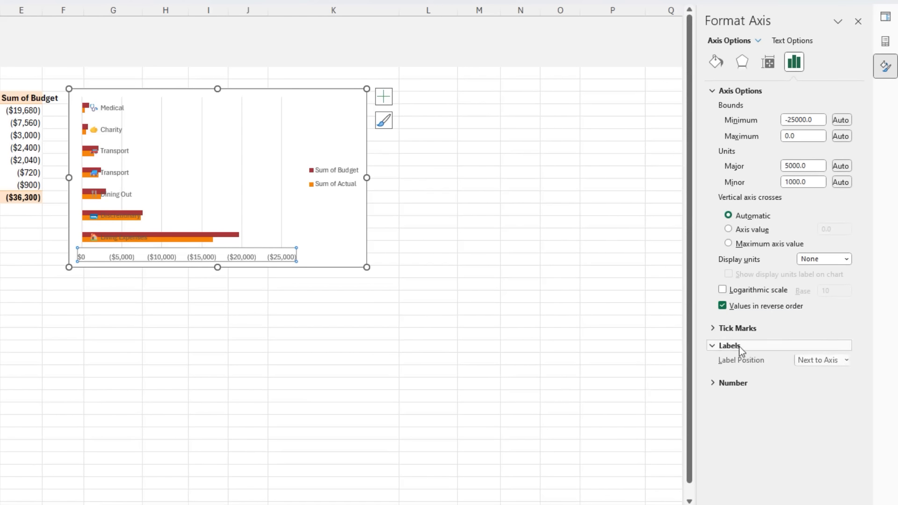
click(845, 361)
click(826, 387)
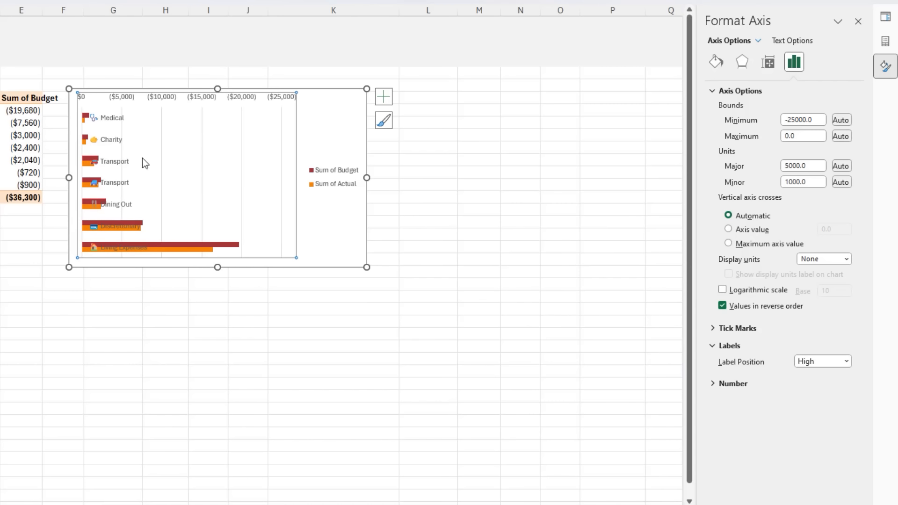
- Put the category axis in reverse order and set its label position to High
click(117, 142)
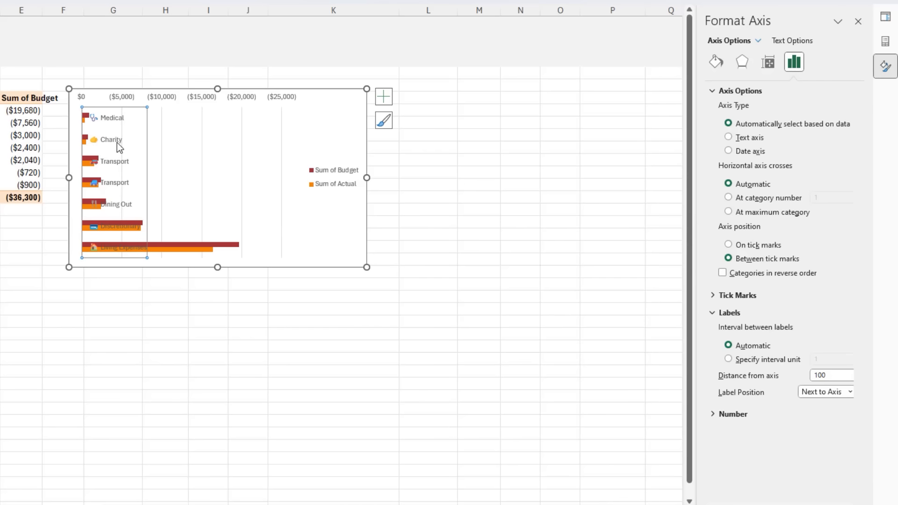
click(734, 274)
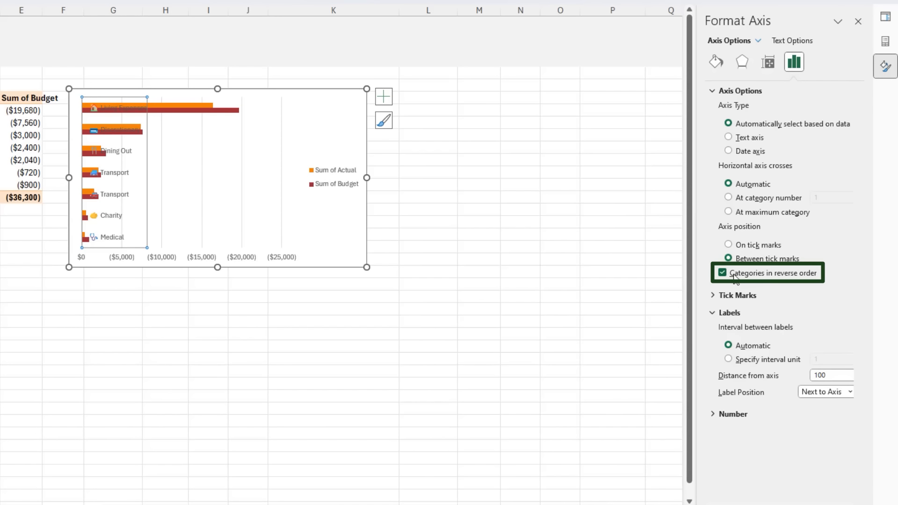
click(850, 392)
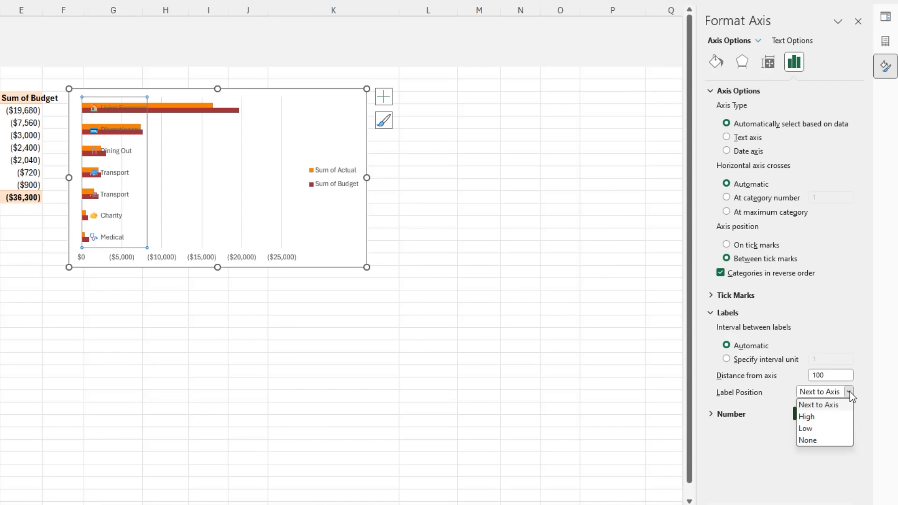
key(Down)
click(841, 416)
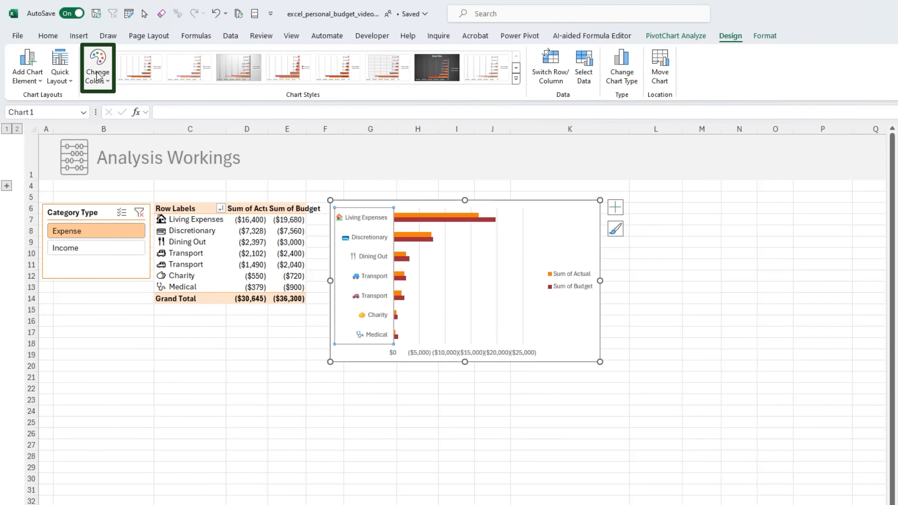
- Recolor the PivotChart with the monochromatic tan palette that runs from light to dark
click(97, 75)
scroll(111, 147, down, 5)
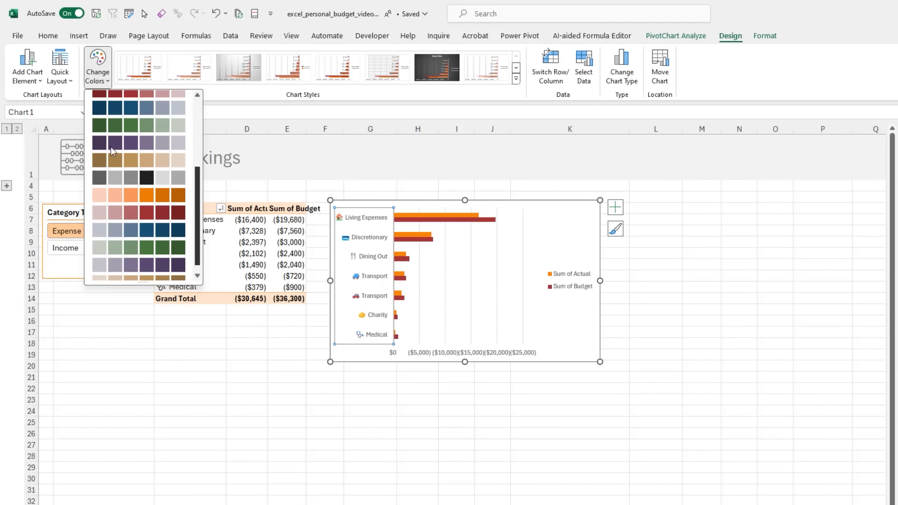
click(134, 270)
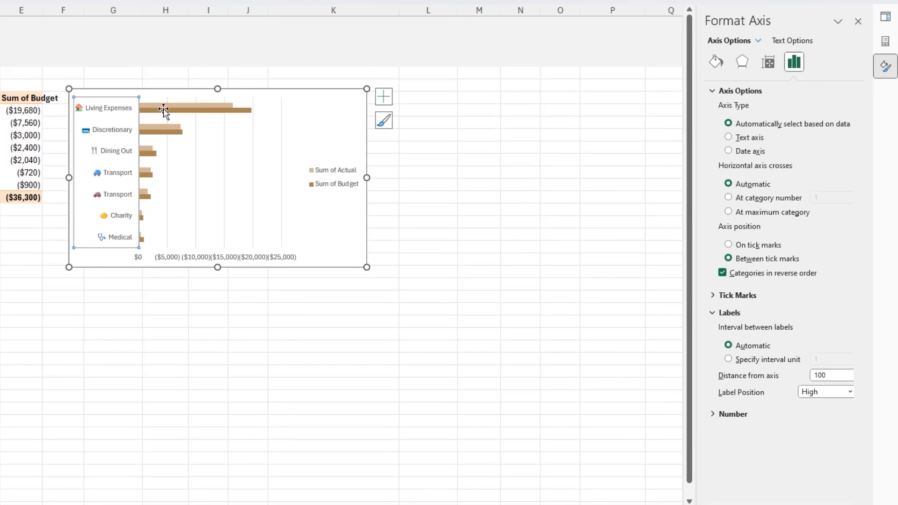
- Set the bars' series overlap to 100% and gap width to 50%, and make the chart taller
click(164, 111)
key(ctrl+1)
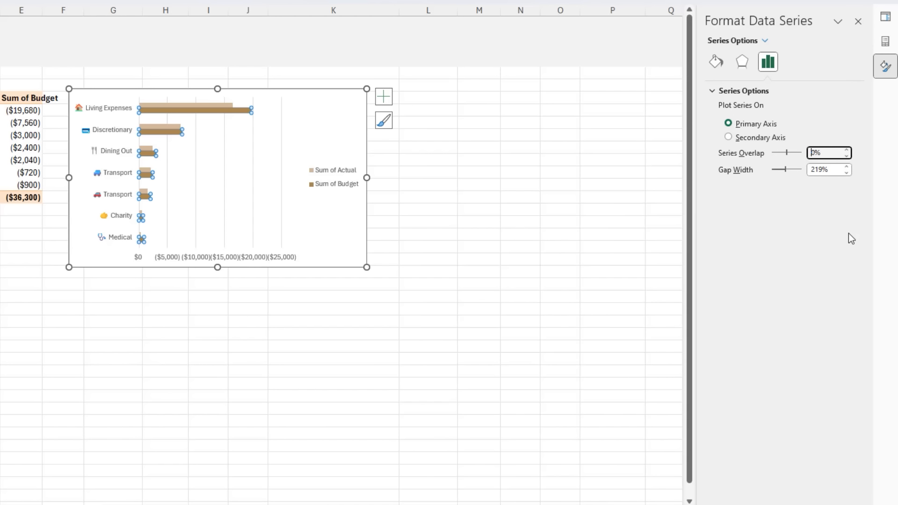
text(10)
key(Tab)
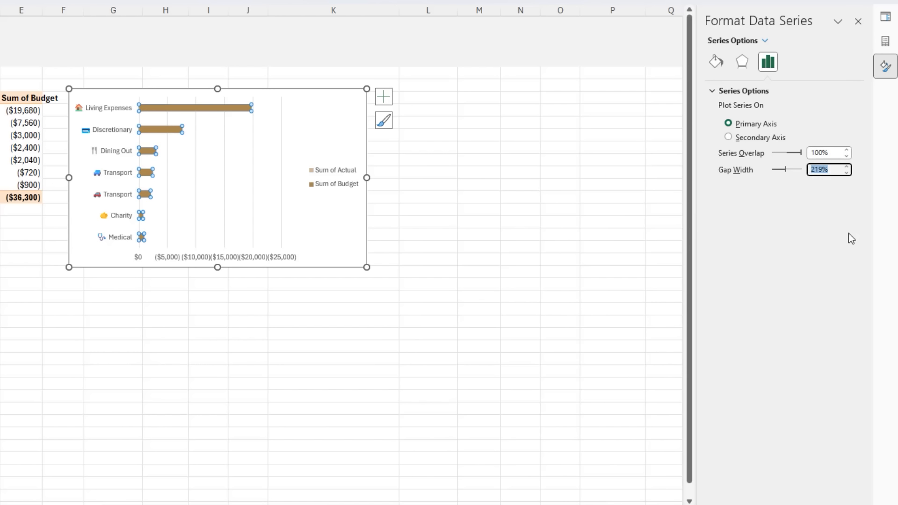
text(50)
key(Tab)
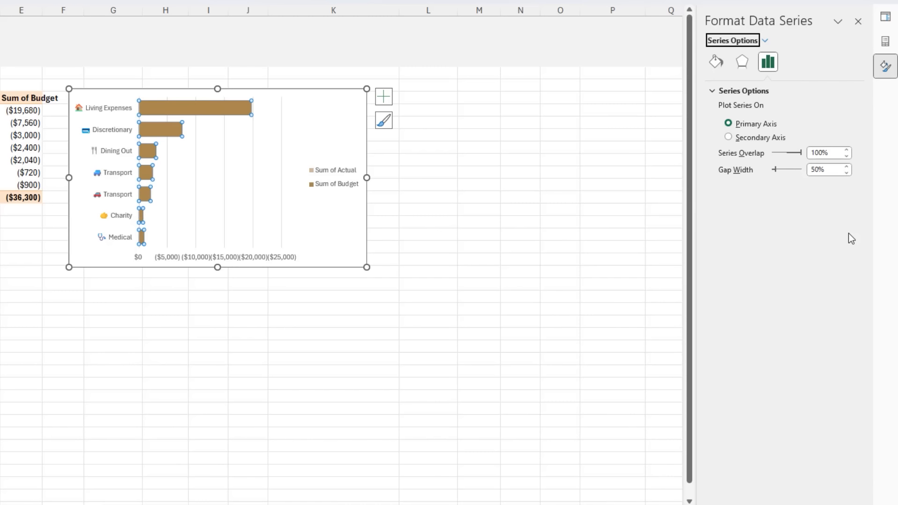
drag(367, 267, 361, 384)
- Format the Sum of Budget bars with no fill and a solid dark tan border 1.25 pt wide
click(160, 128)
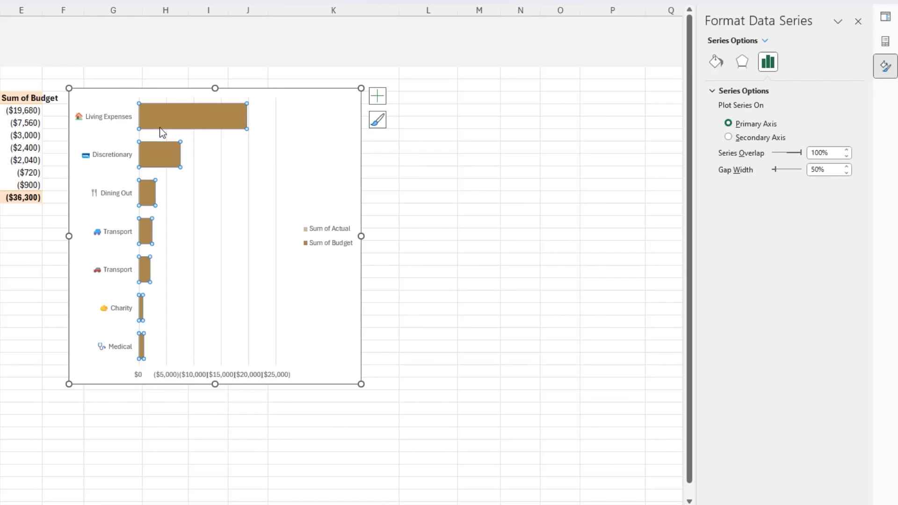
click(716, 62)
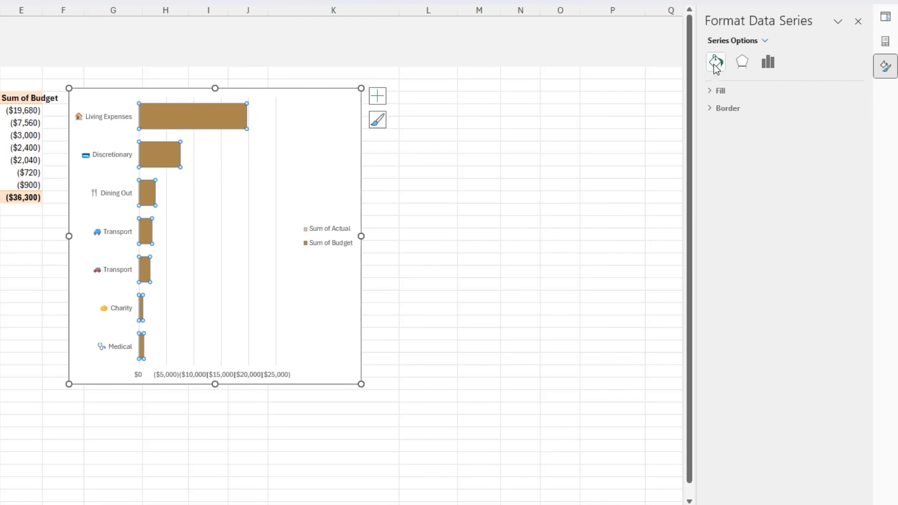
click(721, 91)
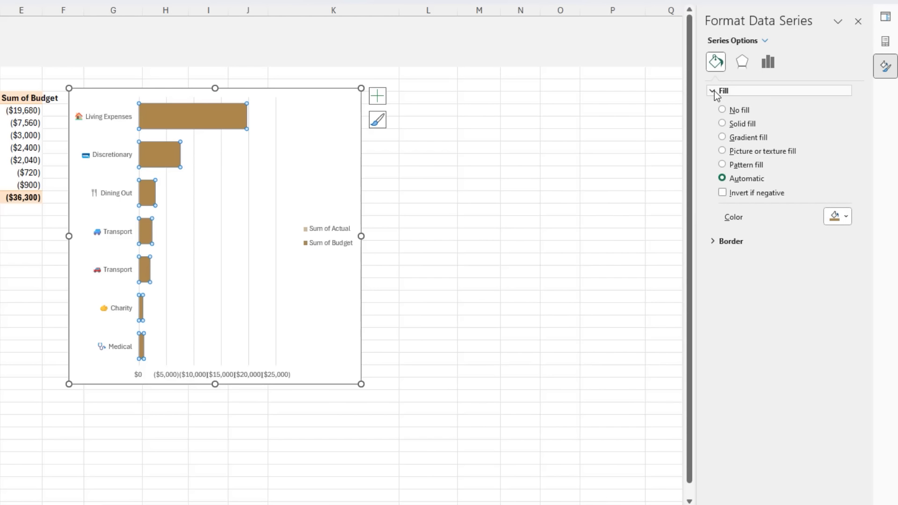
click(731, 113)
click(713, 215)
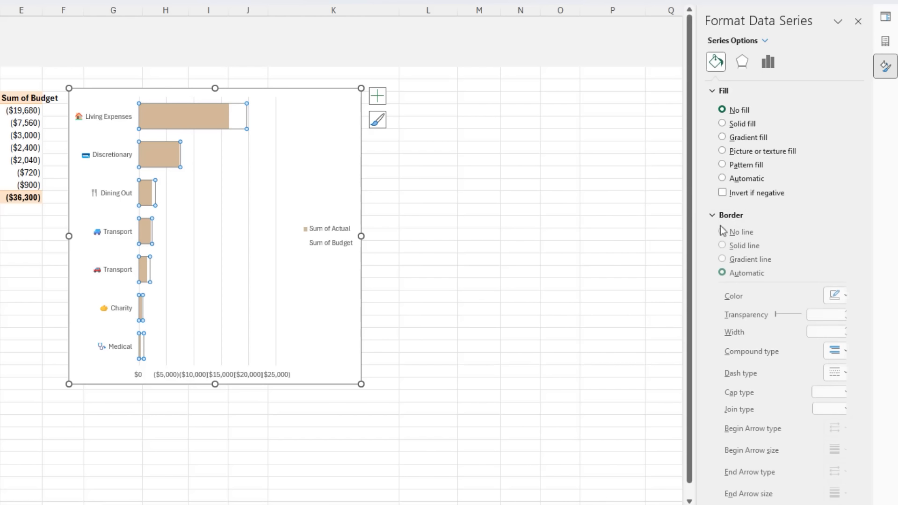
click(749, 252)
click(847, 298)
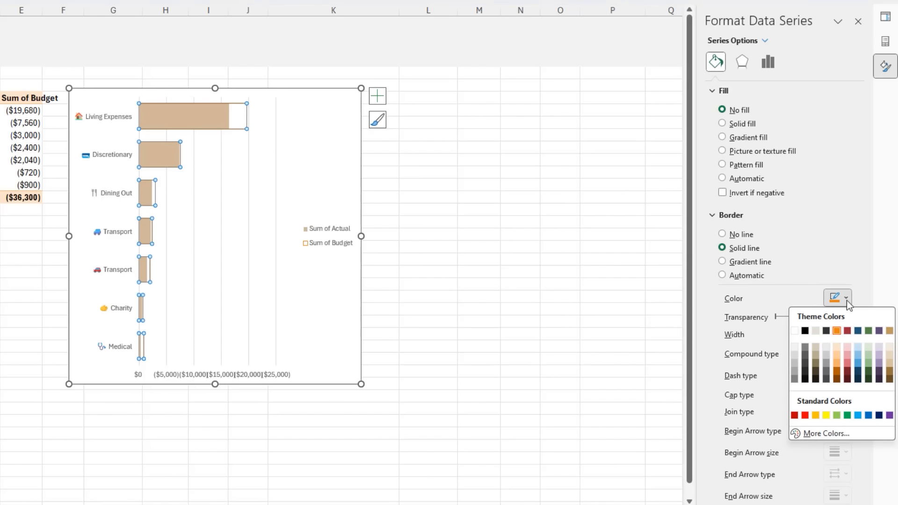
click(891, 372)
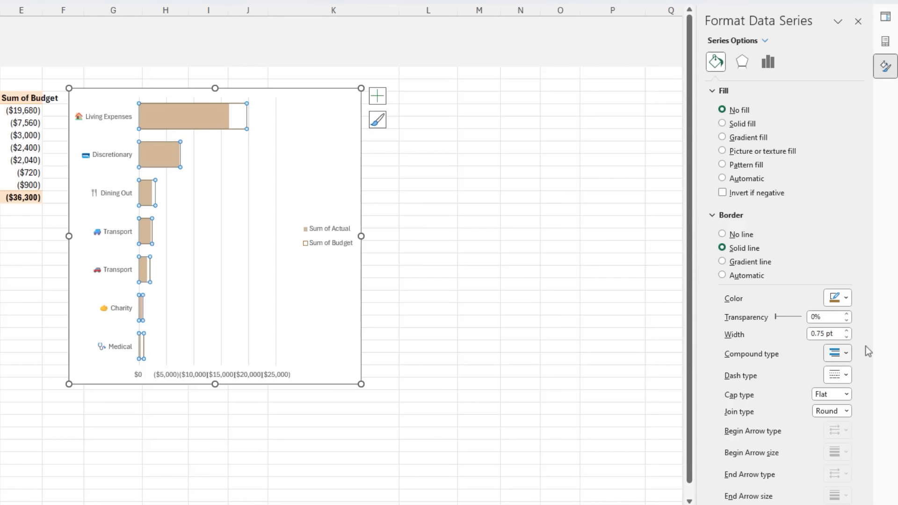
click(847, 331)
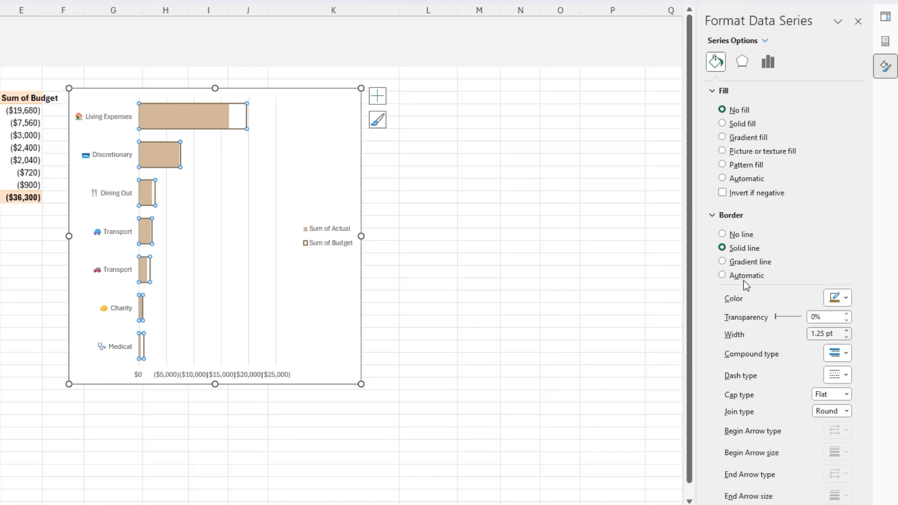
- Add the chart title "Expenses by Category" and place it in the chart's upper-left corner
click(378, 96)
click(407, 136)
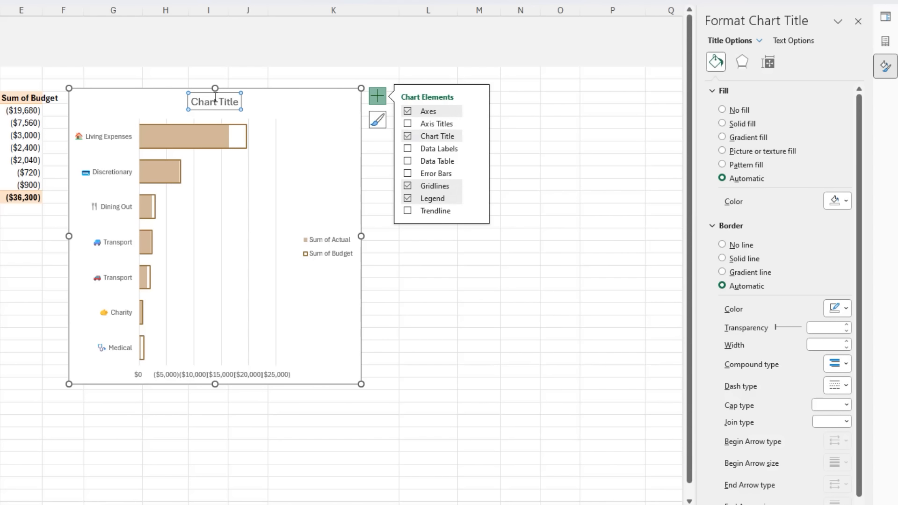
double_click(215, 100)
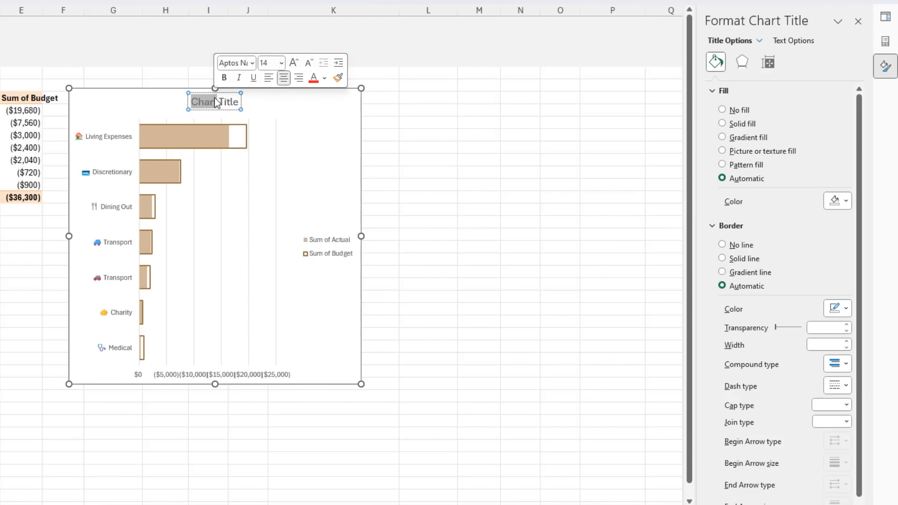
key(ctrl+a)
text(Expenses by Category)
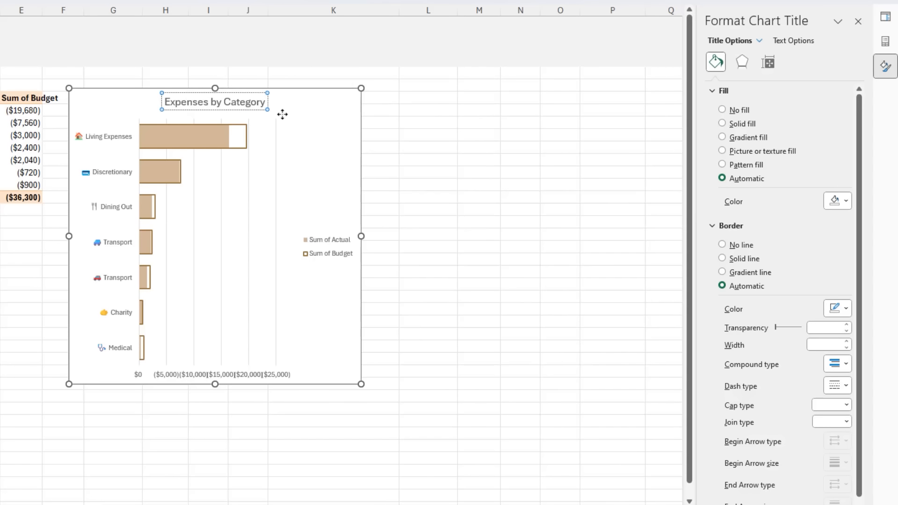
click(282, 114)
click(244, 106)
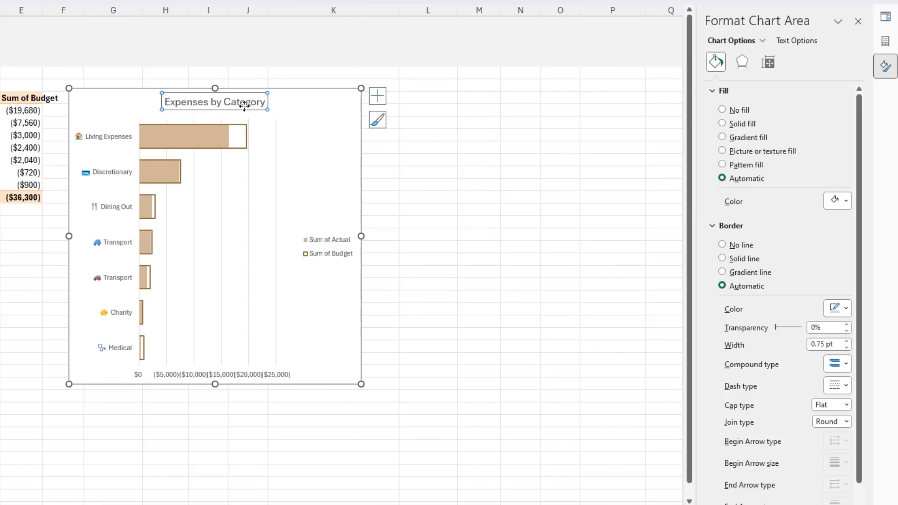
drag(244, 106, 153, 108)
- Place the legend at the top of the chart and move it to the upper-right corner, level with the title
click(377, 96)
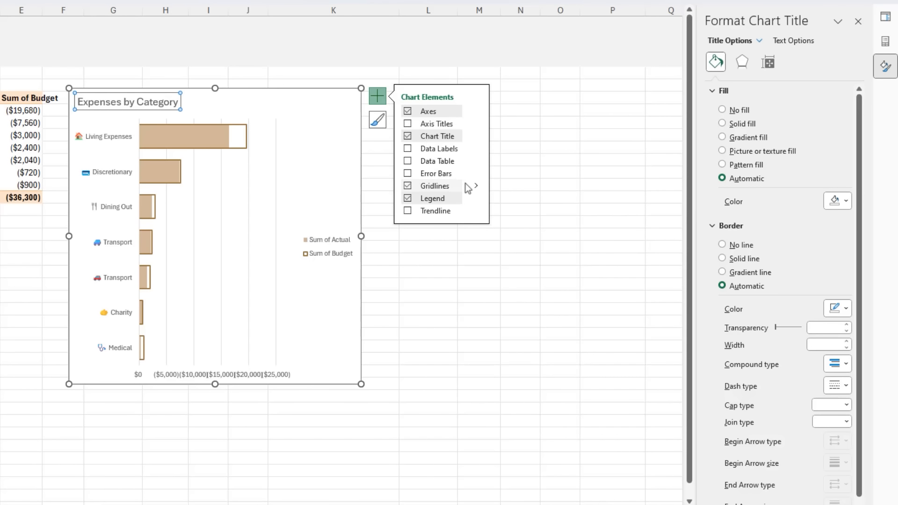
click(478, 198)
click(504, 216)
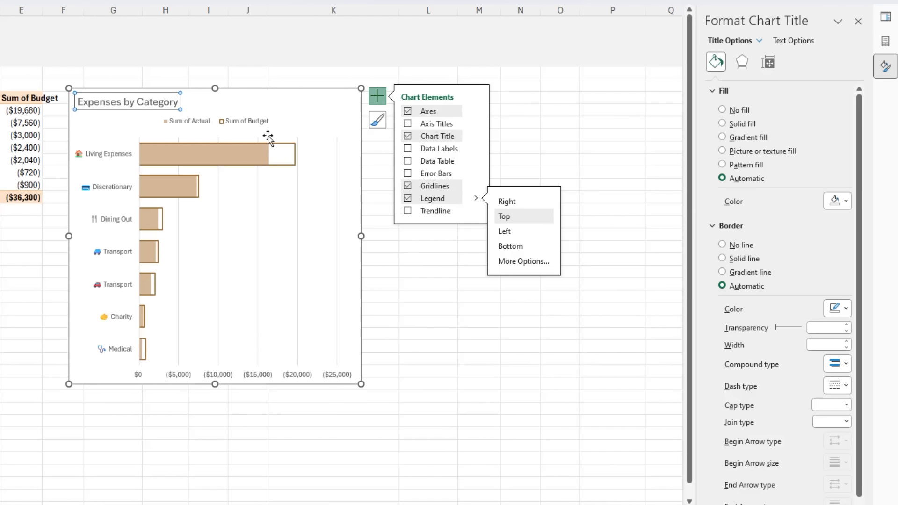
drag(235, 128, 312, 123)
- Enlarge the plot area up toward the title and out toward the chart's right edge
click(265, 158)
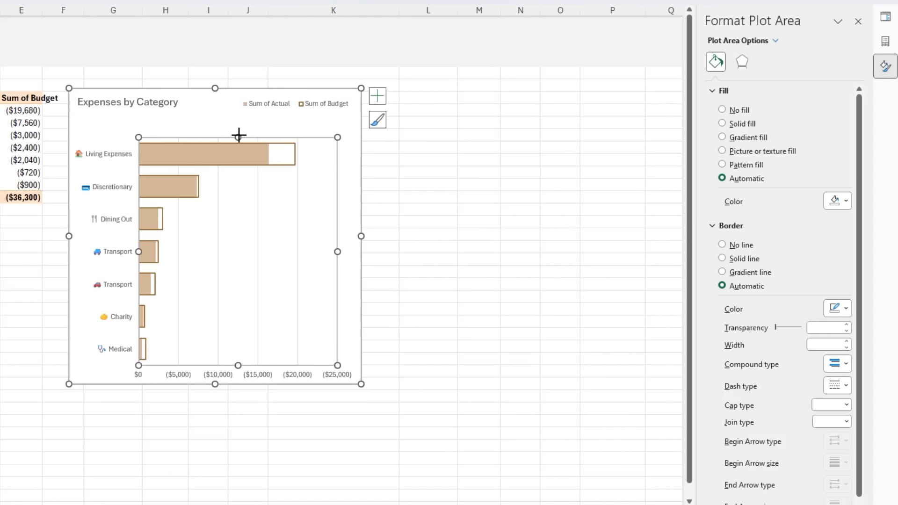
drag(238, 136, 242, 116)
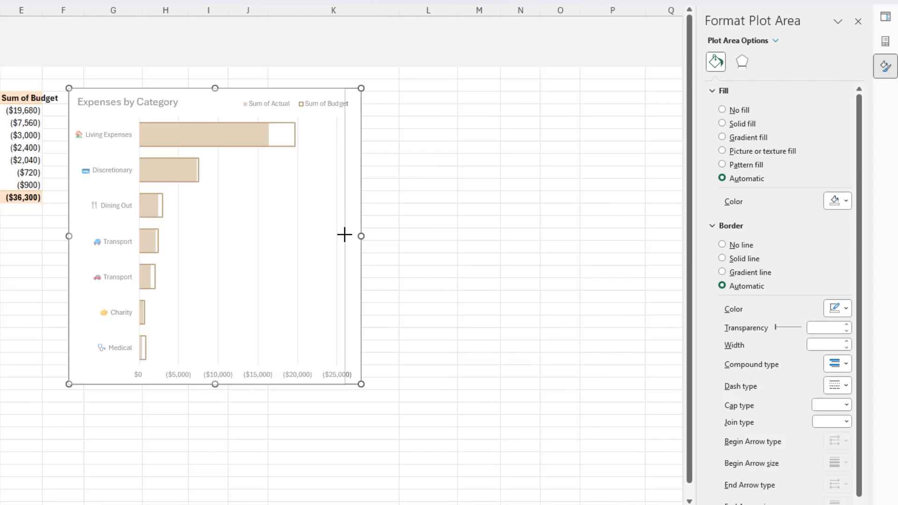
click(345, 234)
- Move the Expenses by Category chart to the Report sheet at cell A10 and make it slightly wider and shorter
key(ctrl+x)
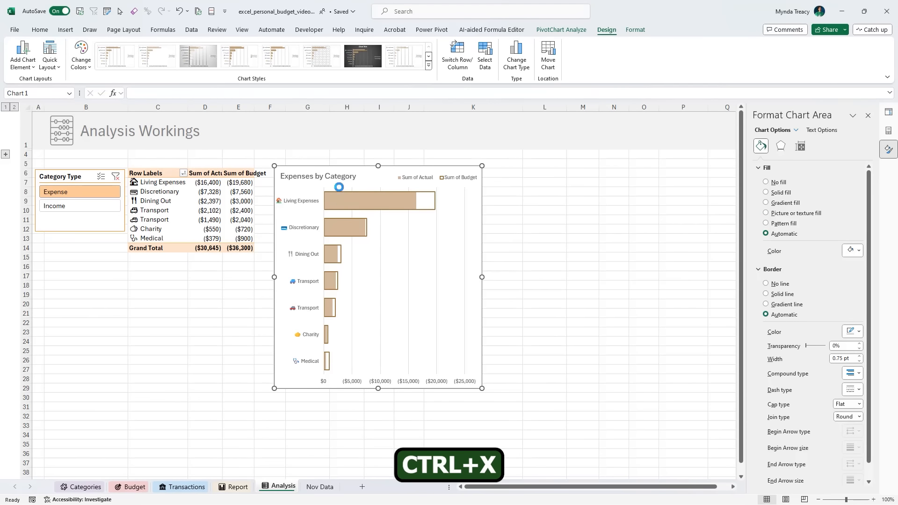
click(237, 487)
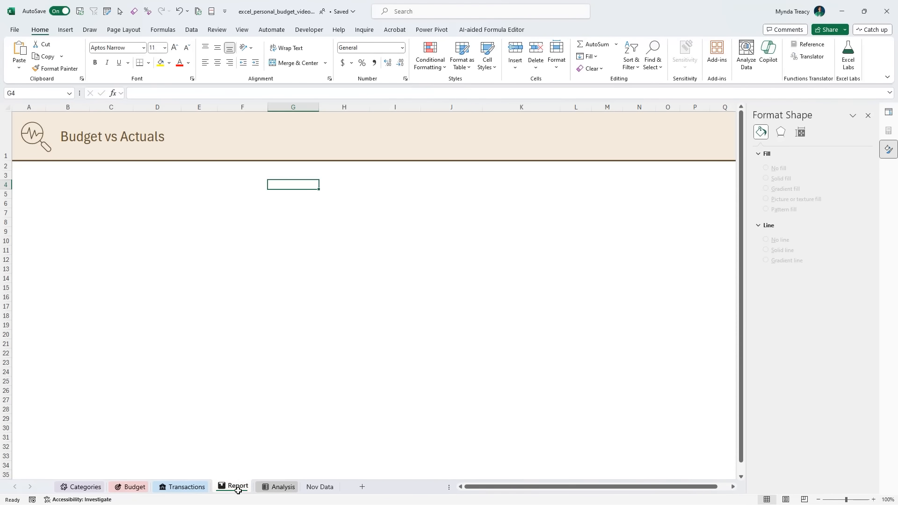
click(34, 240)
key(ctrl+v)
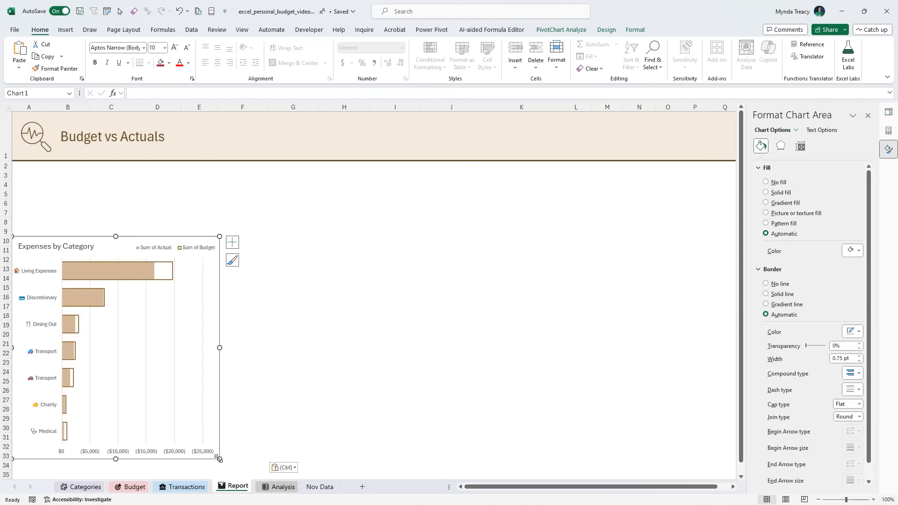
drag(218, 459, 225, 445)
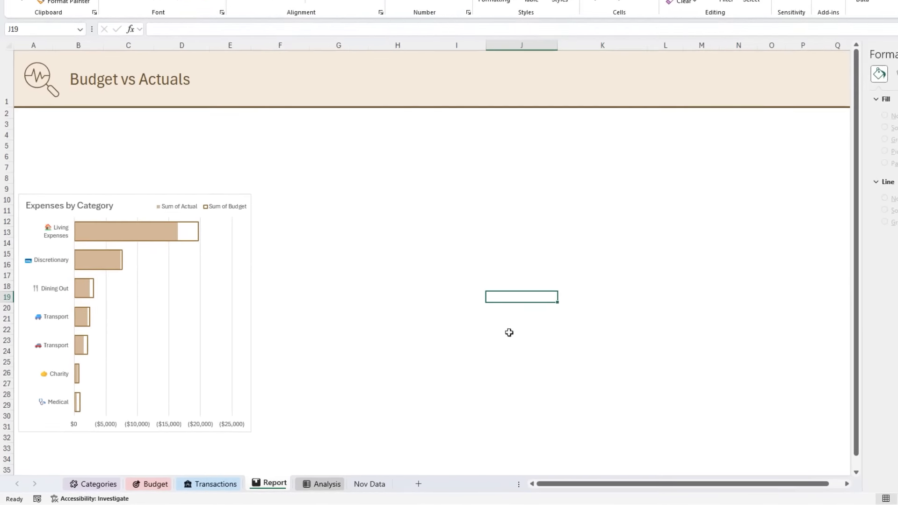
- Copy the expense category PivotTable on the Analysis sheet and paste the copy at cell G6
click(325, 484)
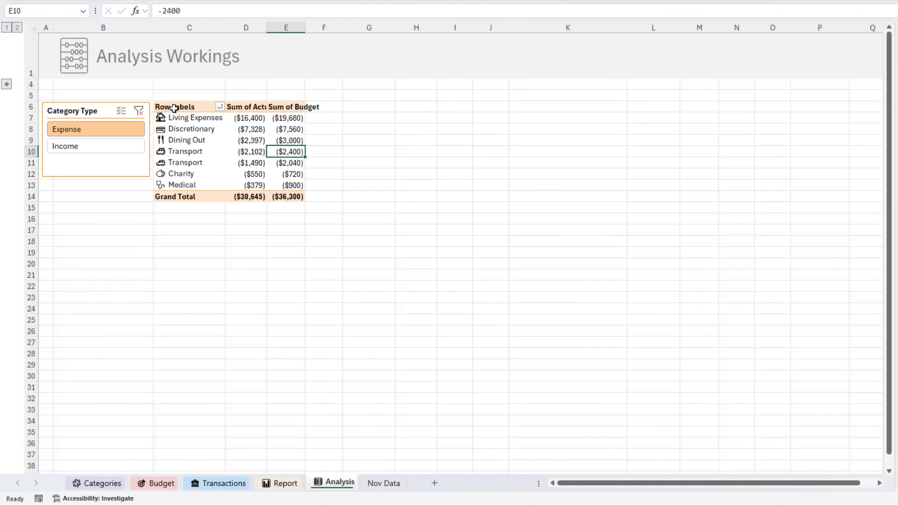
drag(174, 108, 280, 197)
key(ctrl+c)
click(361, 105)
key(ctrl+v)
- Replace Category with Year and Month in the rows of the copied PivotTable
click(370, 151)
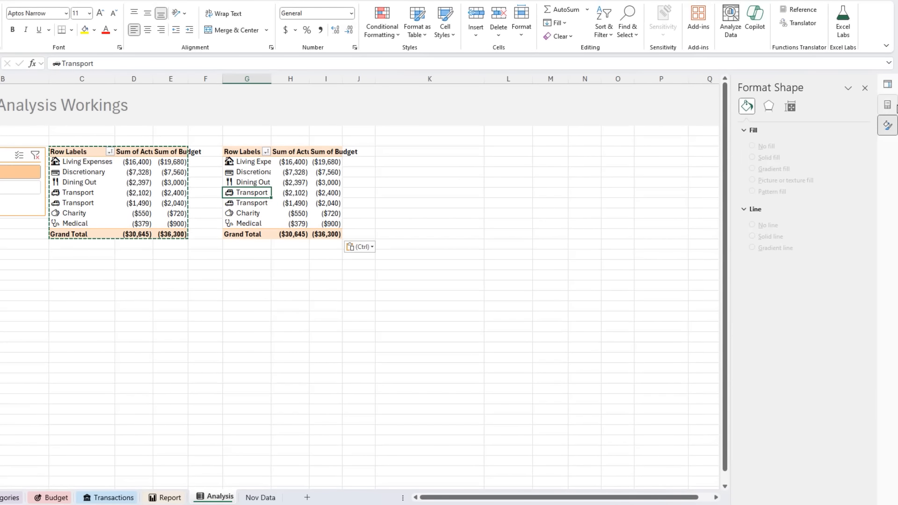
click(894, 107)
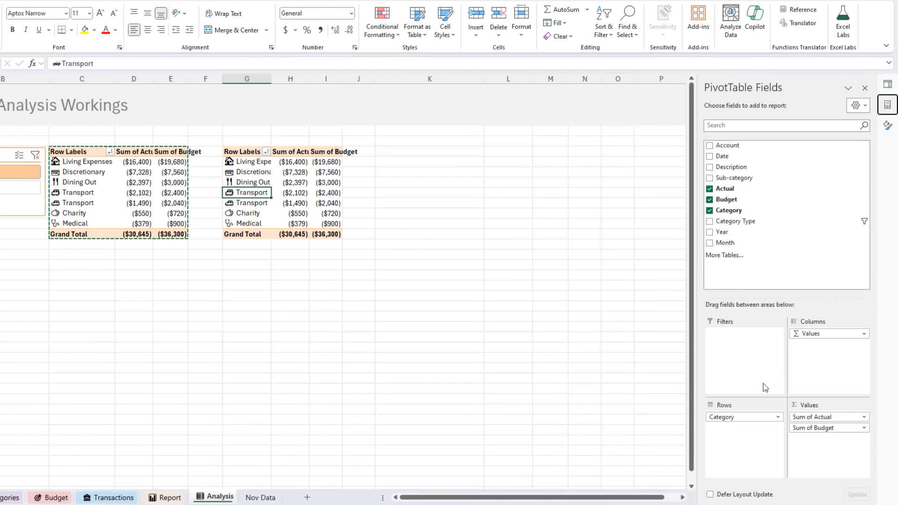
drag(747, 417, 610, 393)
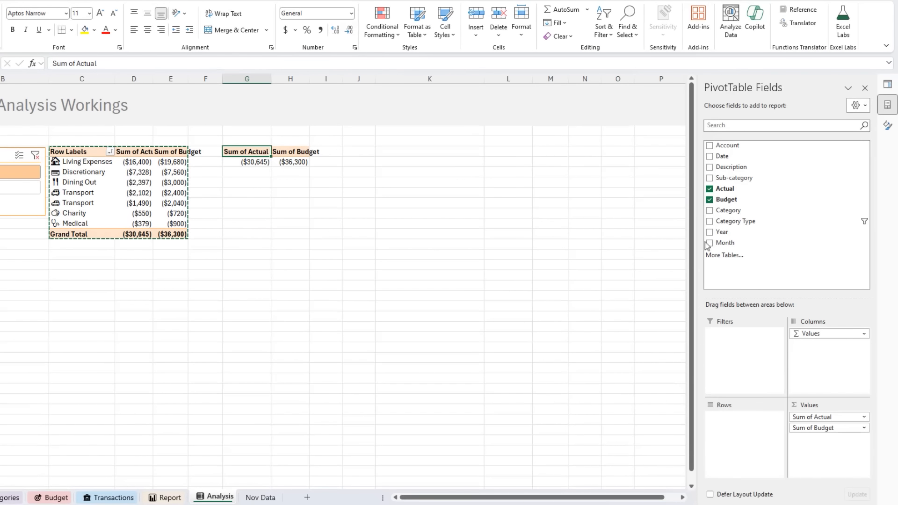
drag(723, 232, 744, 422)
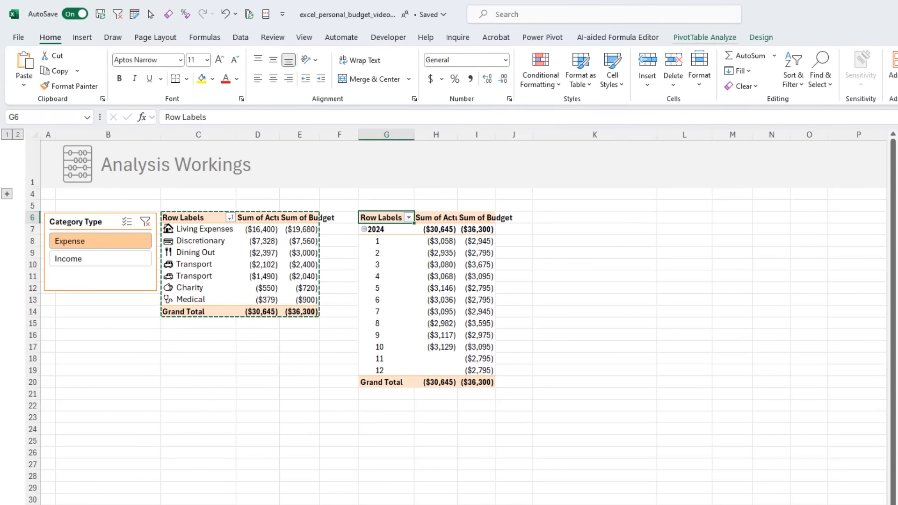
- Insert a clustered column PivotChart from the Year and Month PivotTable
click(82, 38)
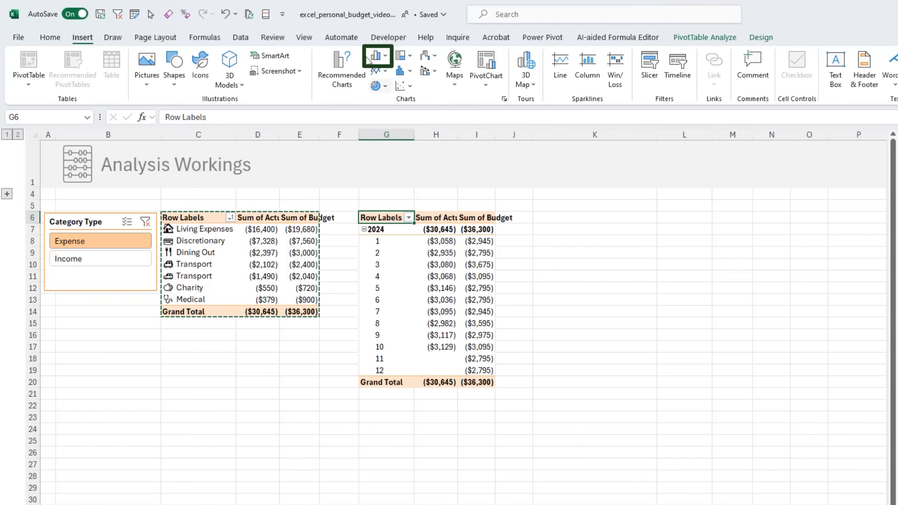
click(370, 59)
click(387, 88)
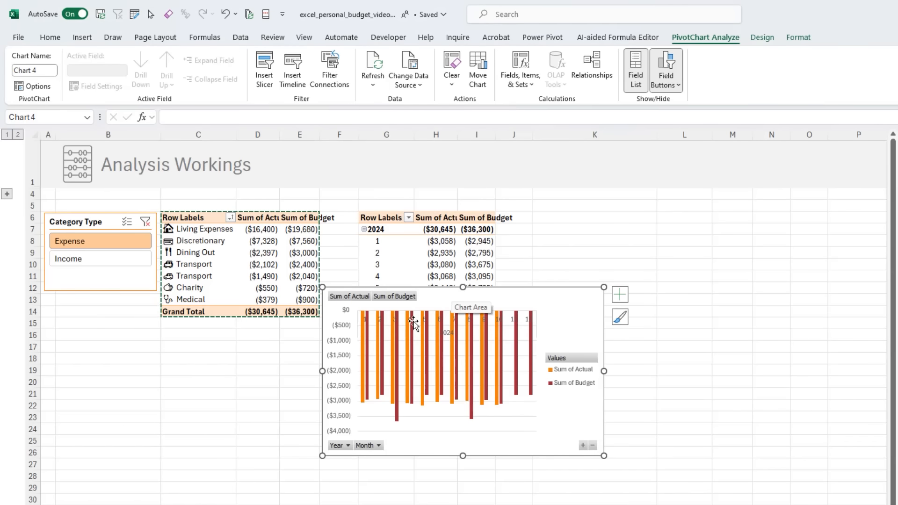
- Move the column chart to the Report sheet beside the Expenses by Category chart and hide all its field buttons
key(ctrl+x)
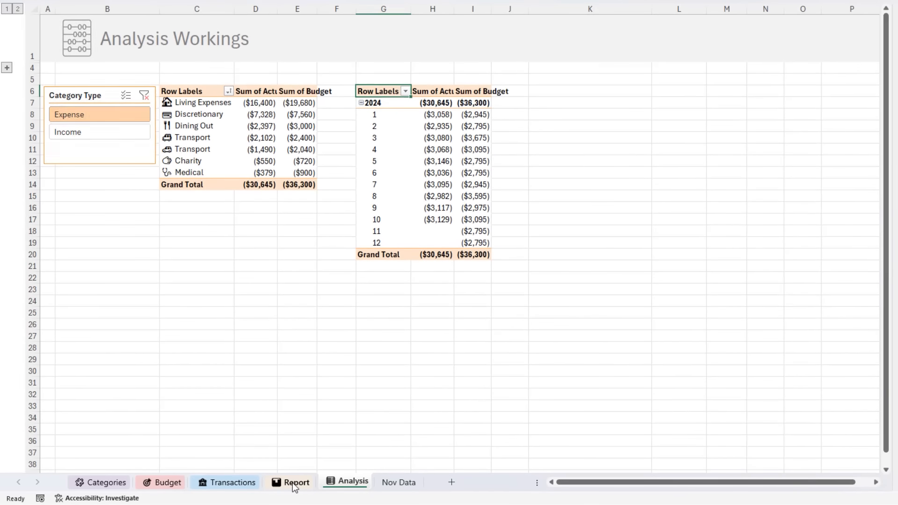
click(293, 483)
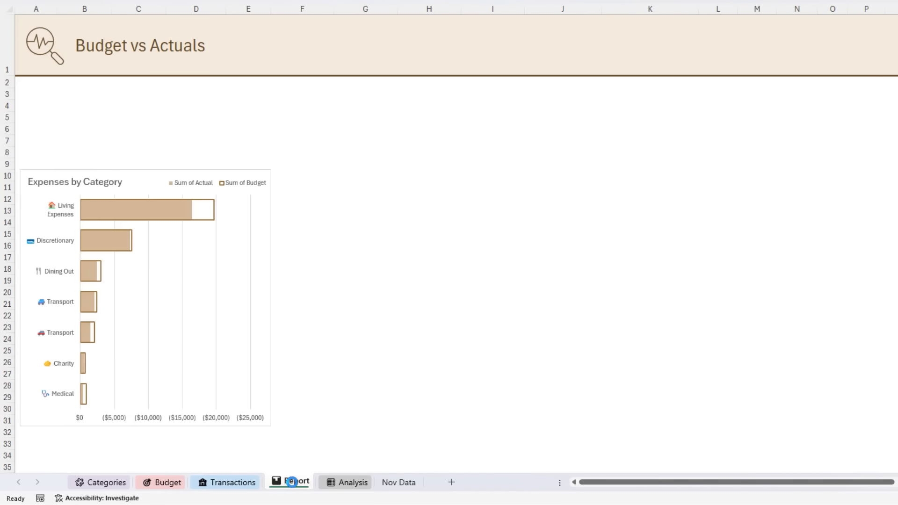
key(ctrl+v)
drag(639, 276, 389, 257)
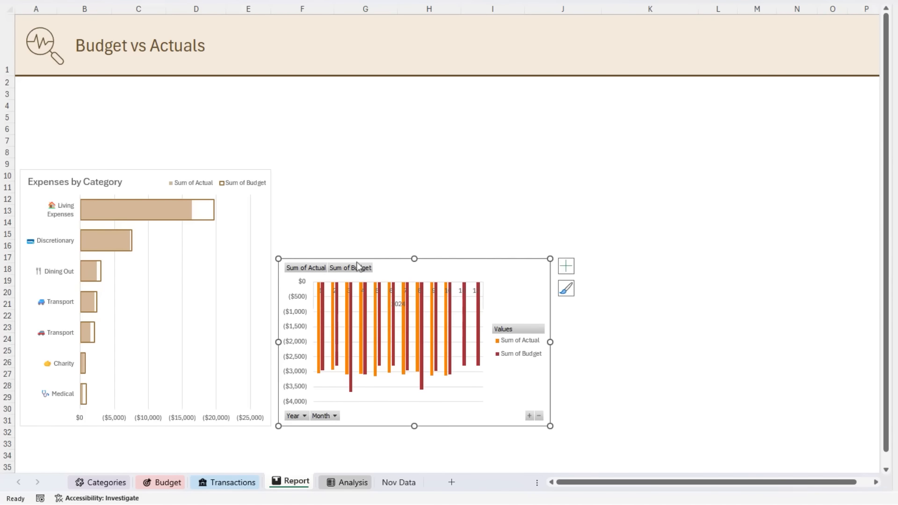
right_click(334, 265)
click(275, 397)
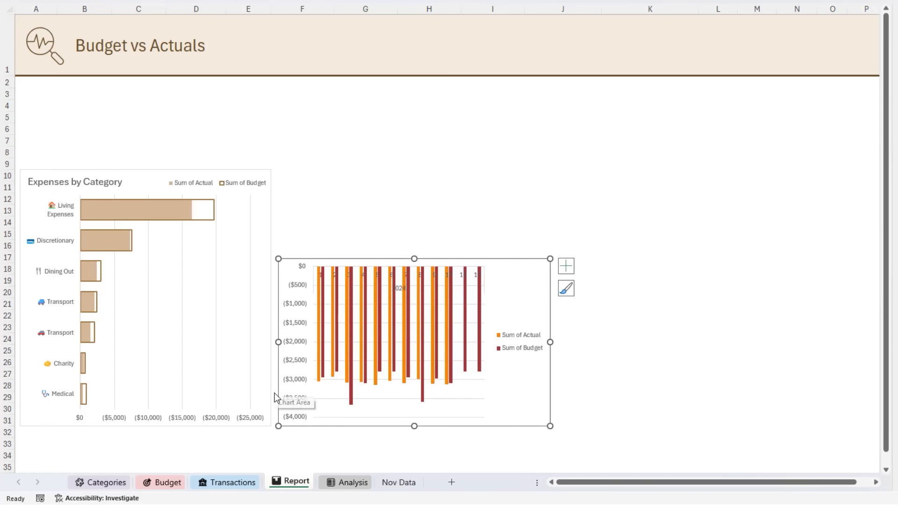
- Set the column chart's vertical axis to show values in reverse order
key(ctrl+1)
click(300, 287)
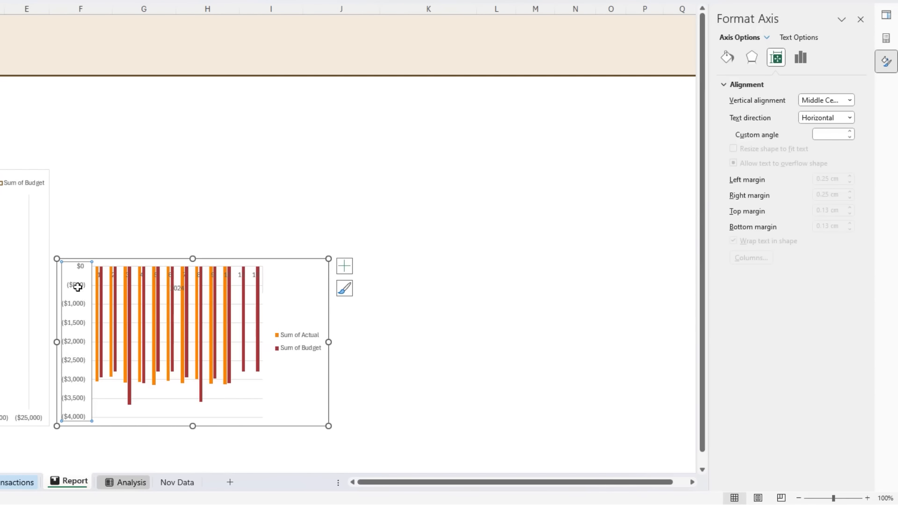
click(800, 57)
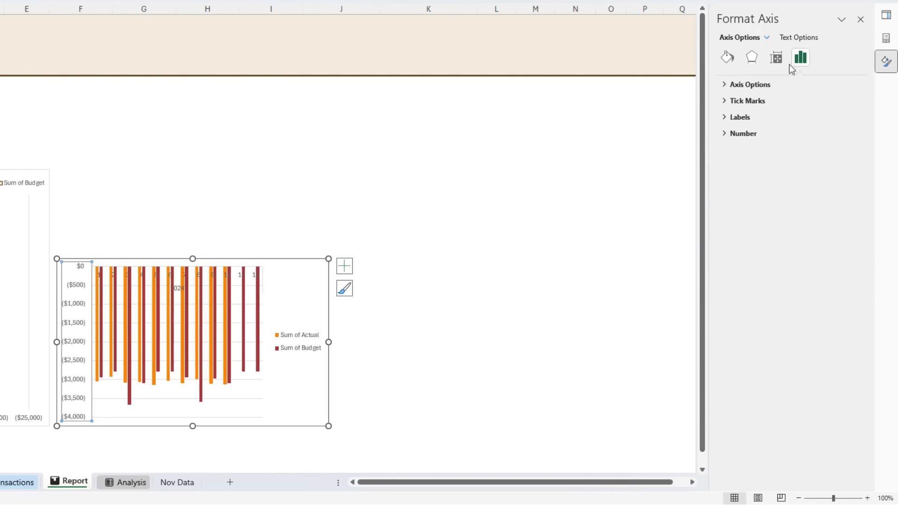
click(770, 82)
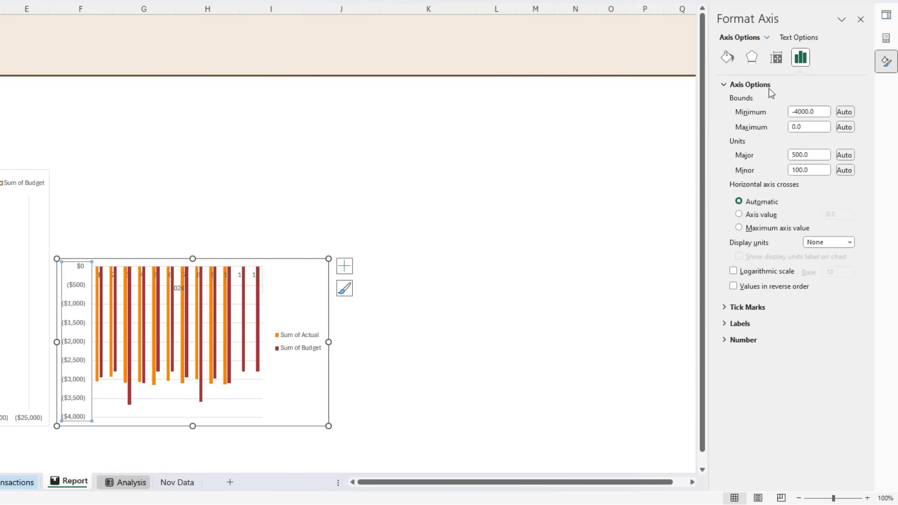
click(733, 286)
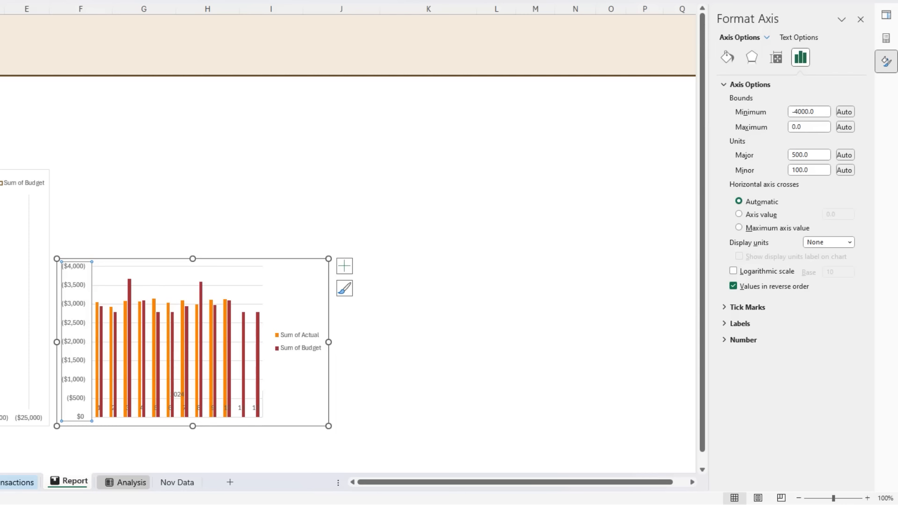
- Set the column chart's series overlap to 100% and gap width to 50%
click(131, 331)
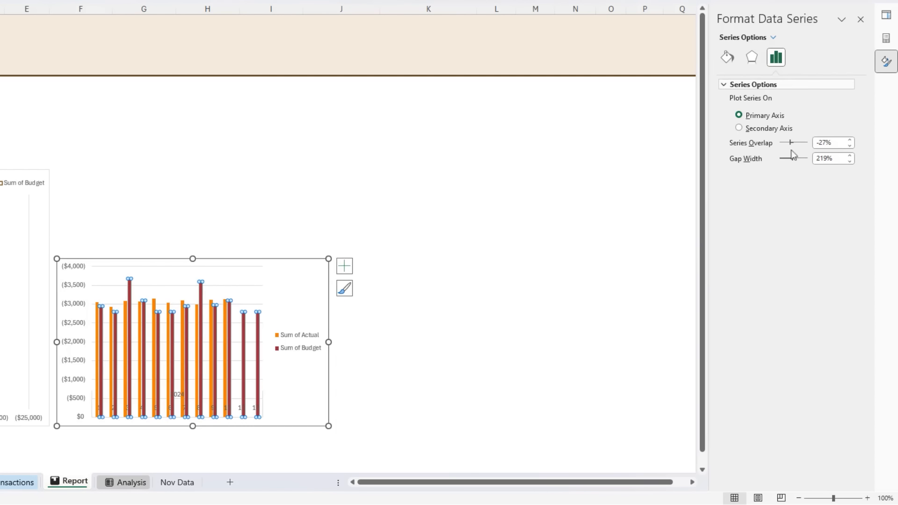
click(824, 142)
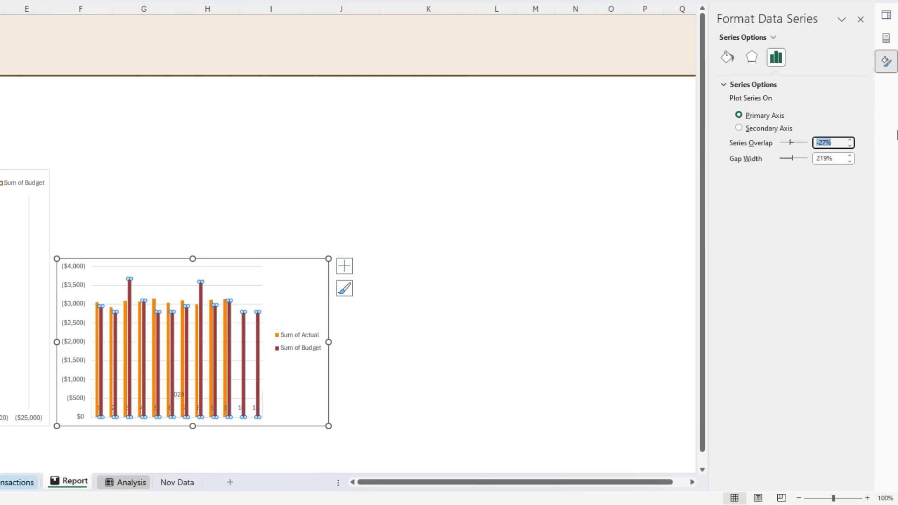
text(100)
key(Tab)
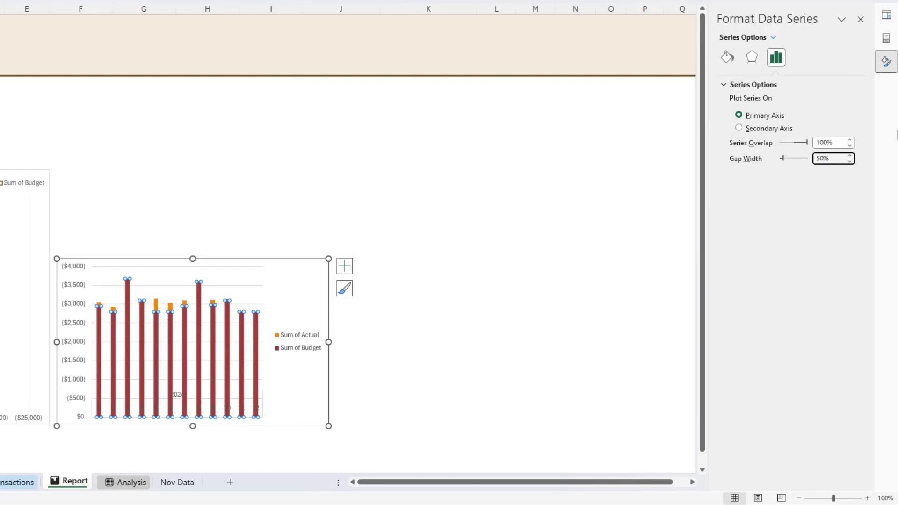
text(50%)
key(Return)
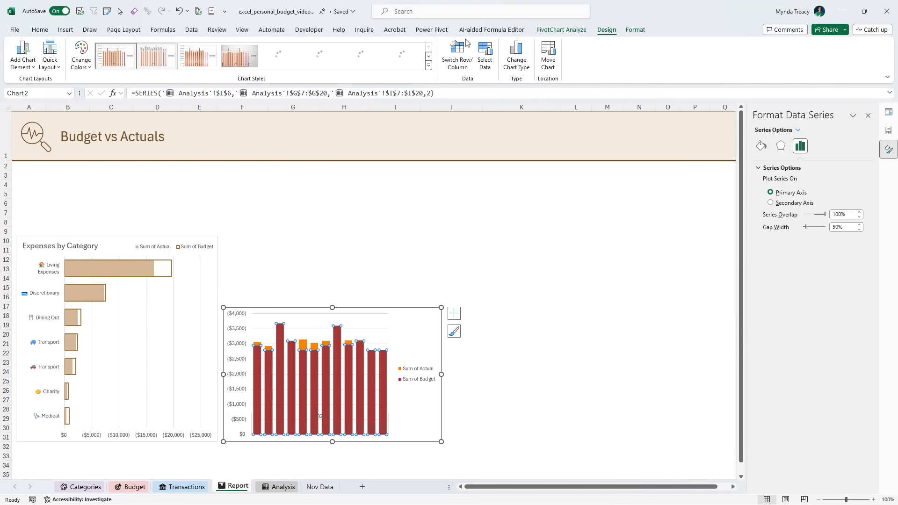
- Change the column chart's colors to the monochromatic tan and brown palette
click(82, 63)
scroll(110, 187, down, 5)
click(115, 226)
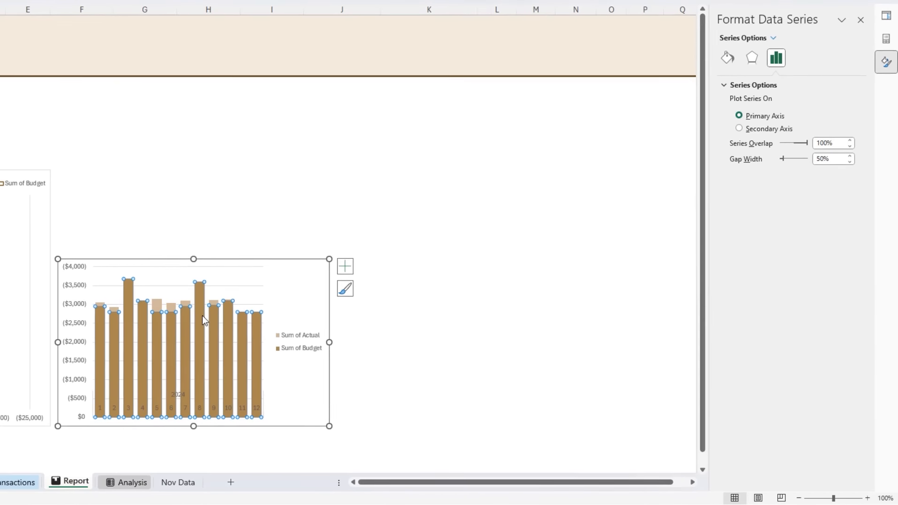
- Format the column chart's Sum of Budget series with no fill and a solid brown border 1.25 pt wide
click(202, 317)
click(223, 297)
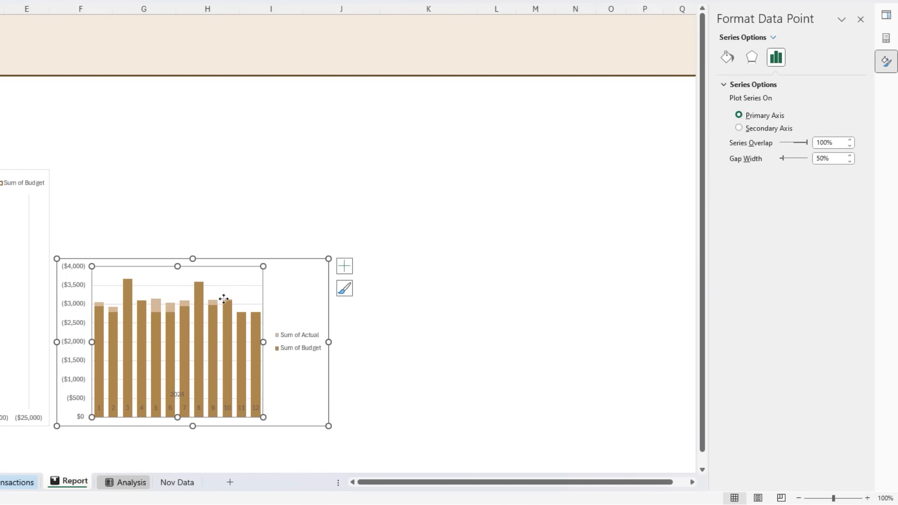
click(217, 319)
click(726, 56)
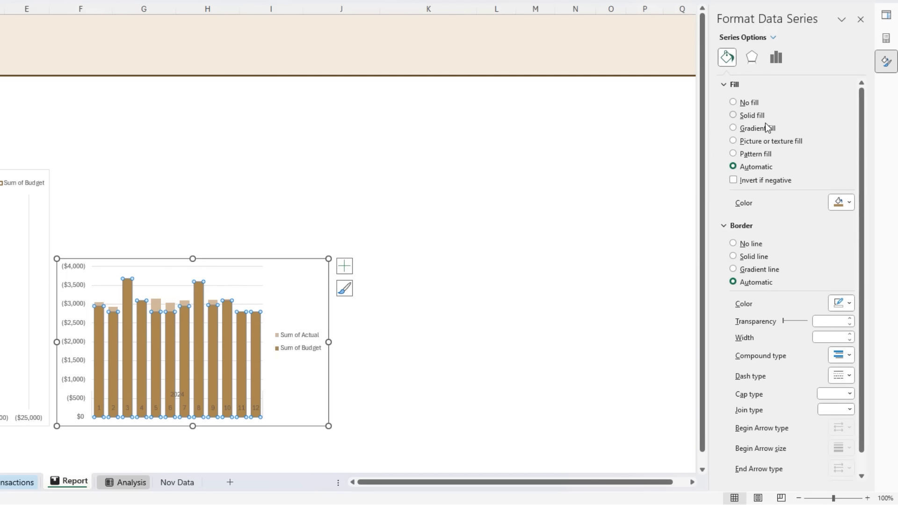
click(750, 102)
click(765, 233)
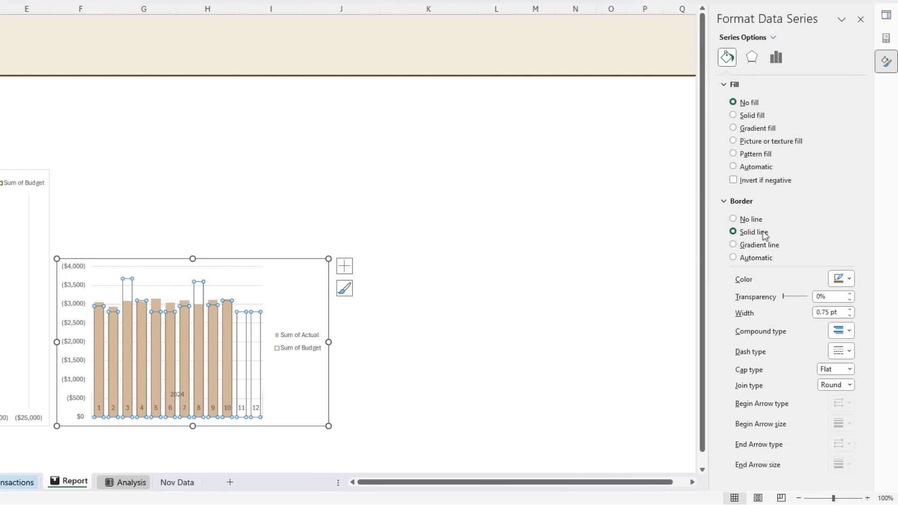
click(851, 309)
click(850, 309)
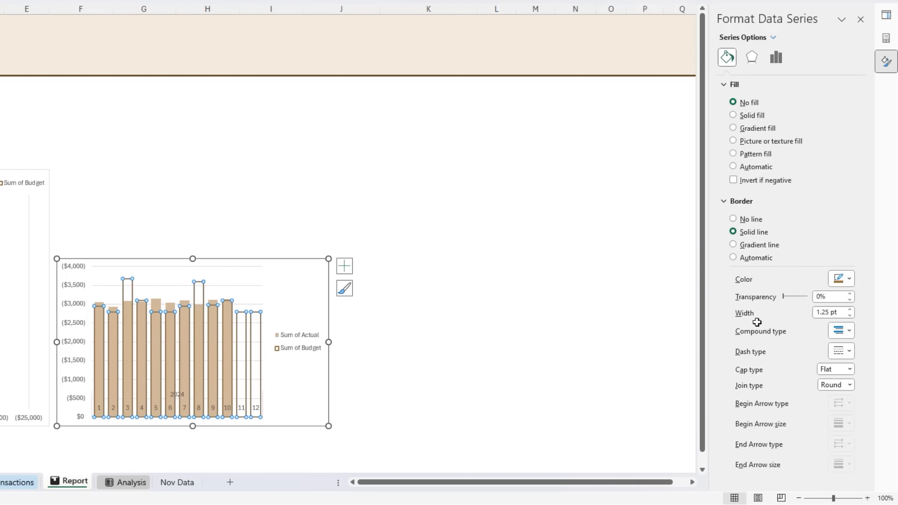
- Set the label position of the column chart's horizontal month and year axis to High
click(180, 404)
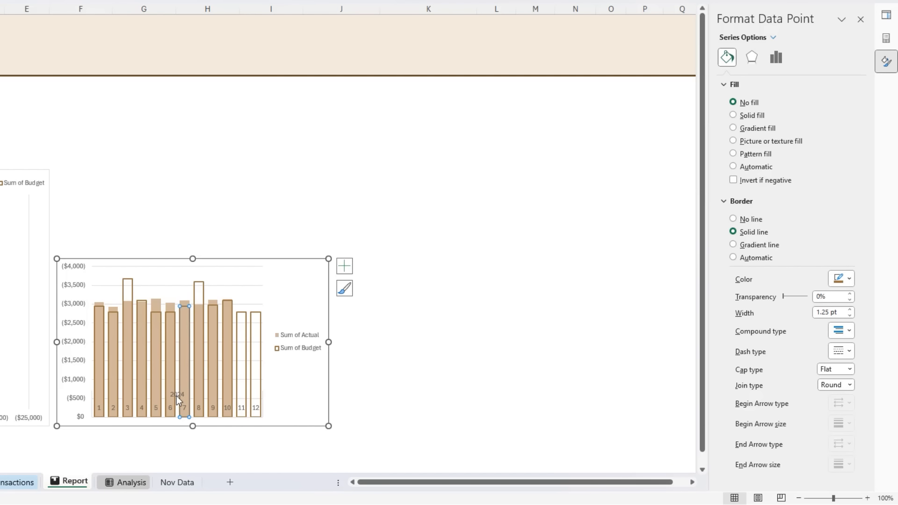
click(175, 396)
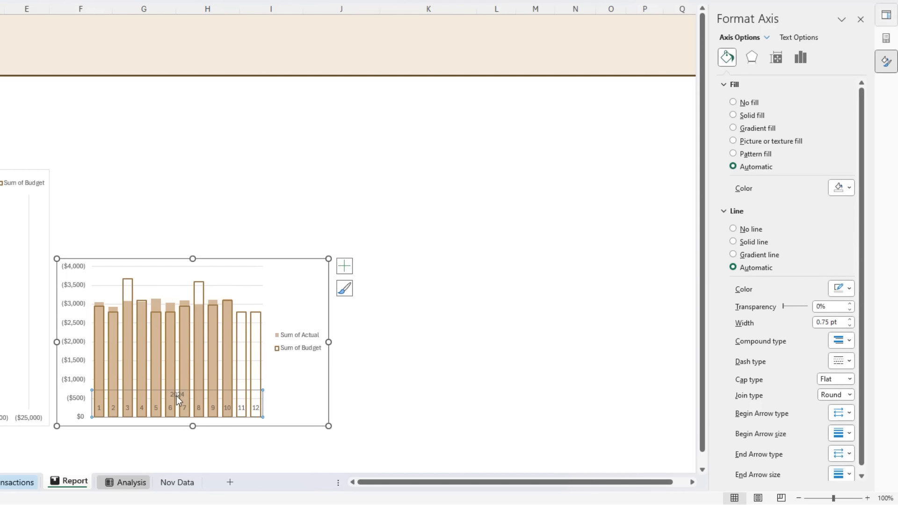
click(800, 58)
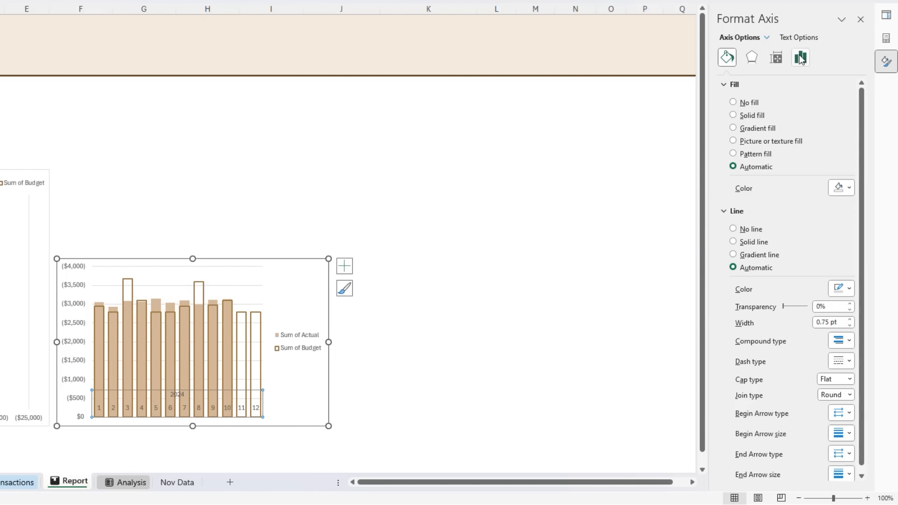
click(724, 117)
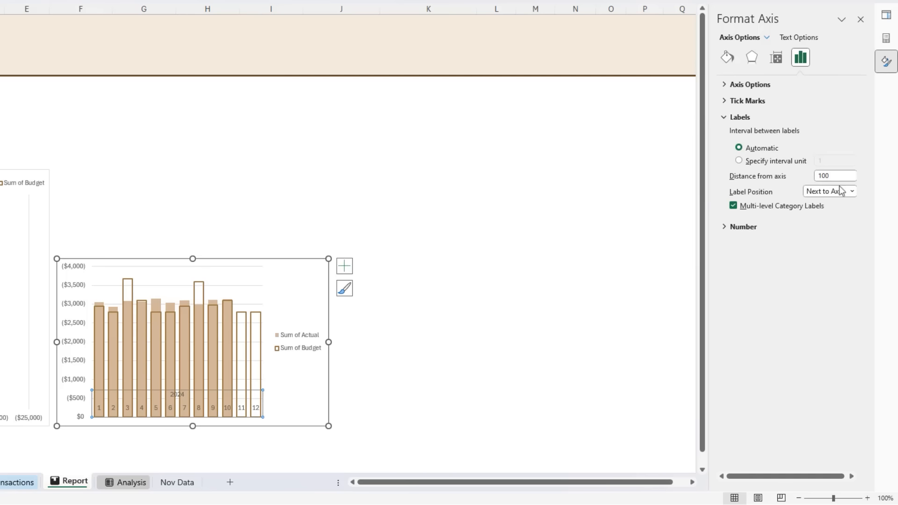
click(851, 192)
click(833, 217)
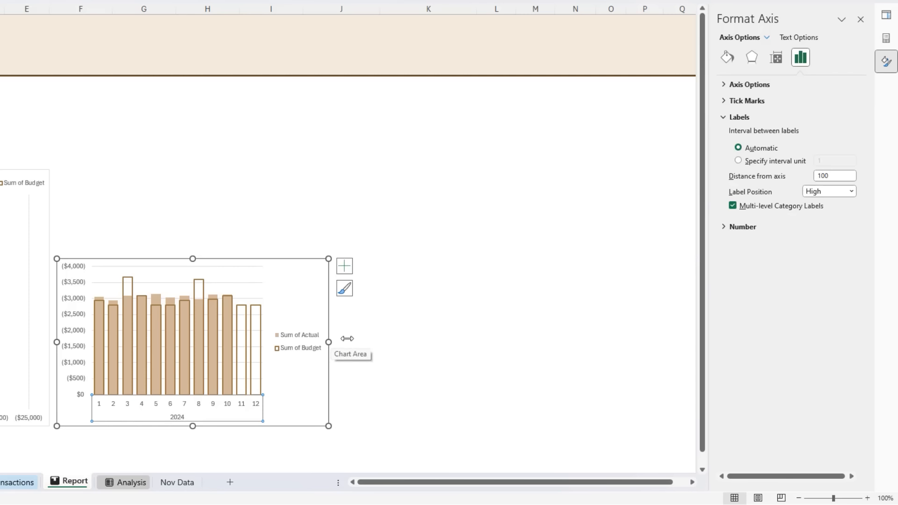
- Add the chart title "Expenses" to the column chart
click(345, 275)
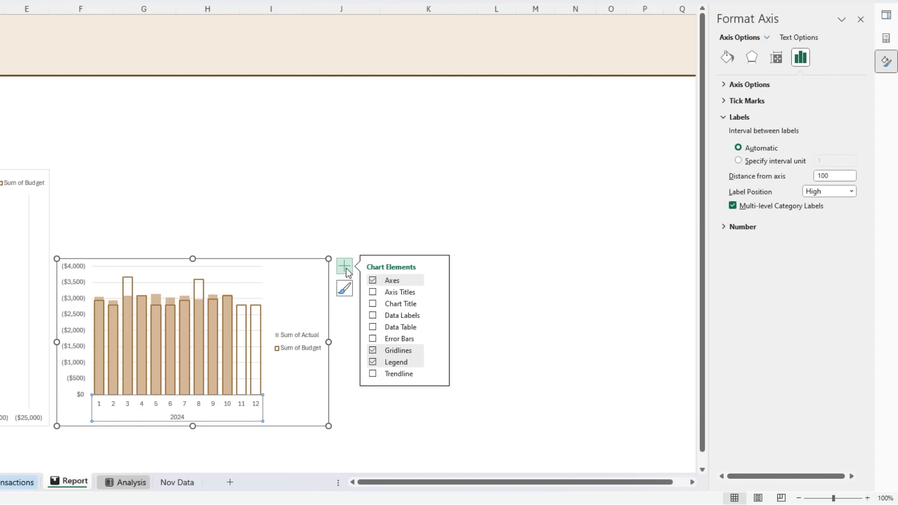
click(373, 304)
triple_click(181, 272)
text(Exp)
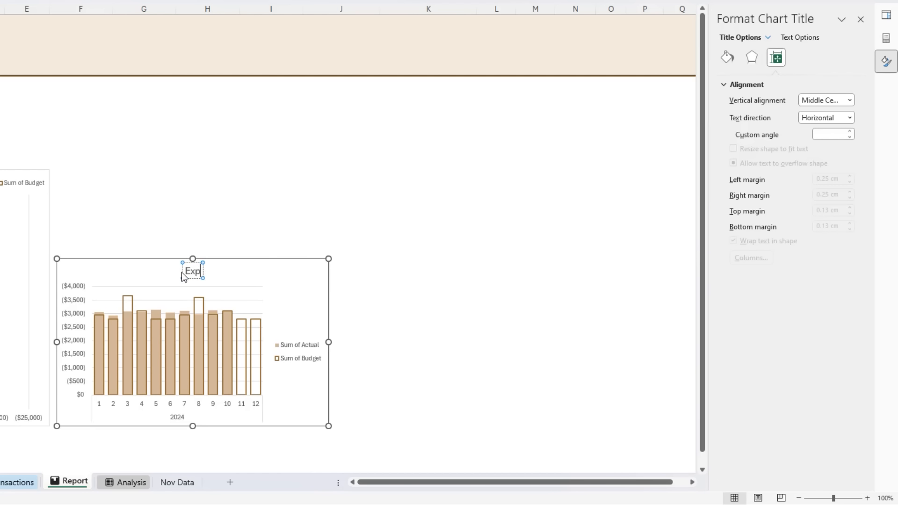
text(enses)
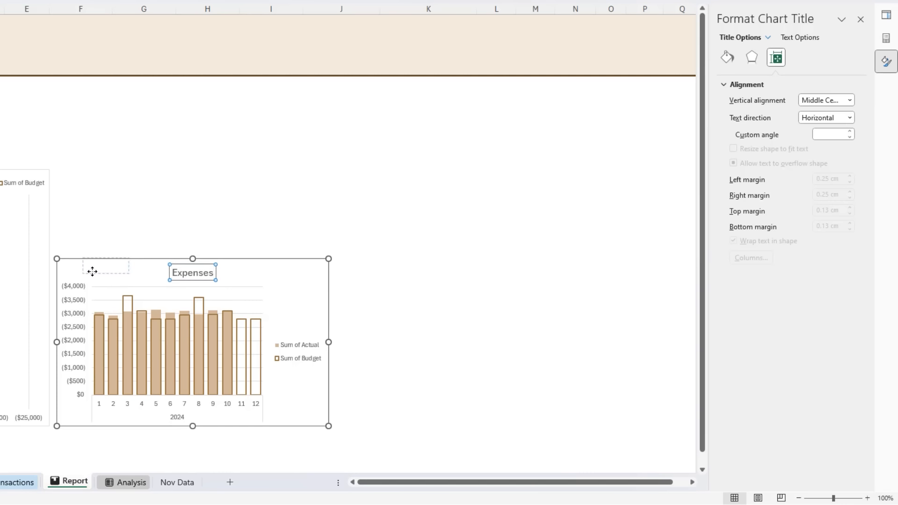
- Move the Expenses chart's title to its upper-left corner, and place the legend at the top, aligned toward the right edge
drag(73, 272, 74, 273)
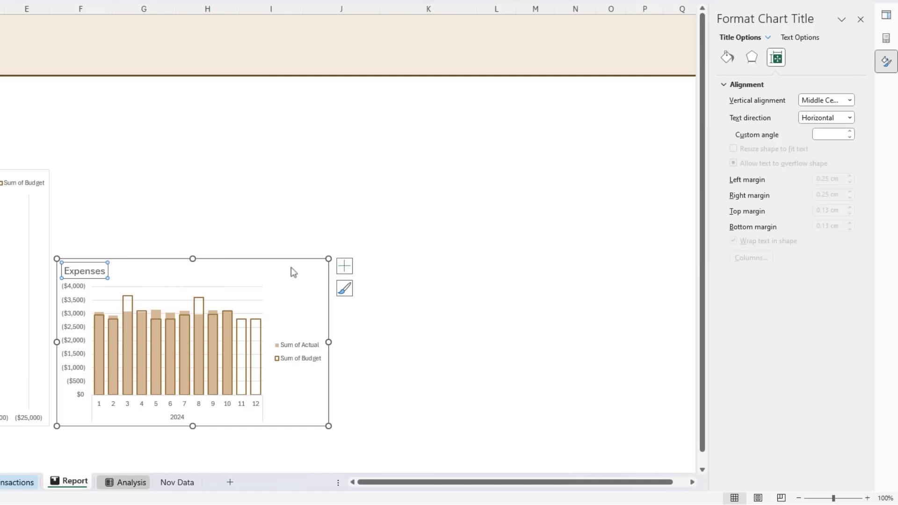
click(345, 267)
click(438, 363)
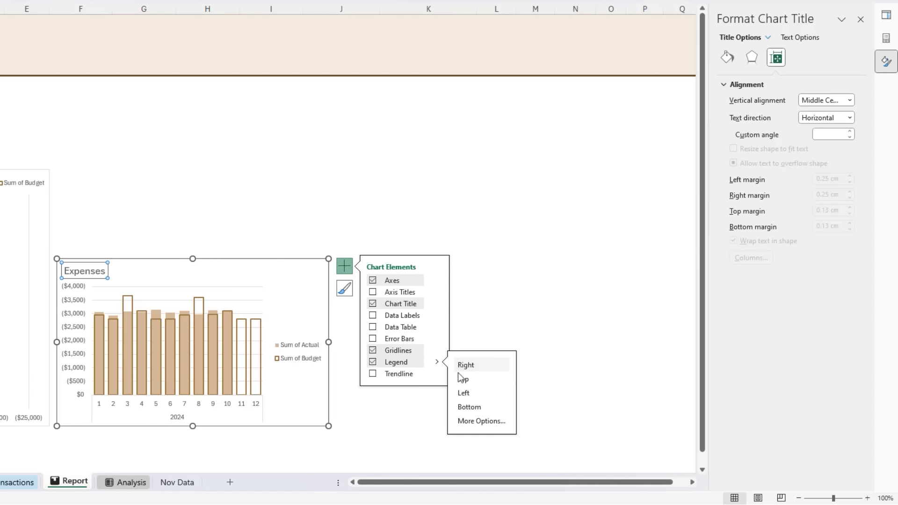
click(468, 379)
drag(293, 265, 294, 267)
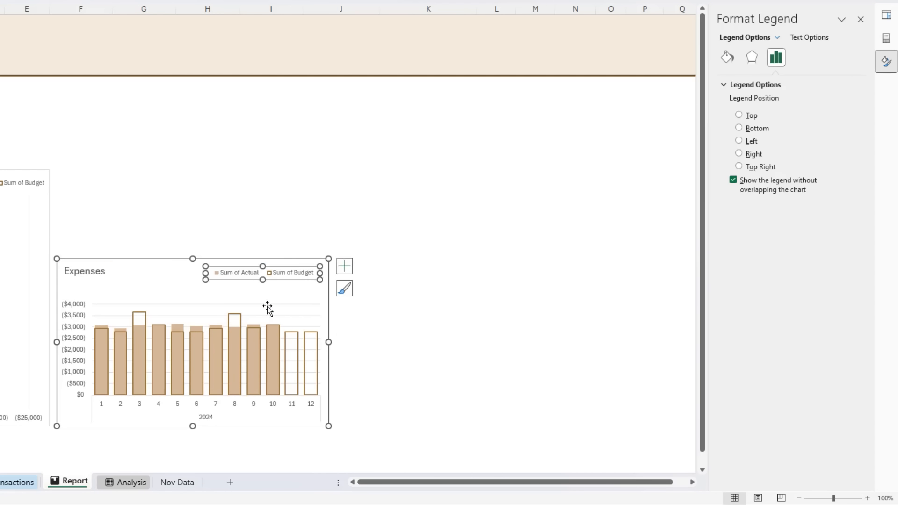
- Extend the Expenses chart's plot area upward toward the title and widen the whole chart slightly to the right
click(218, 305)
drag(207, 302, 206, 284)
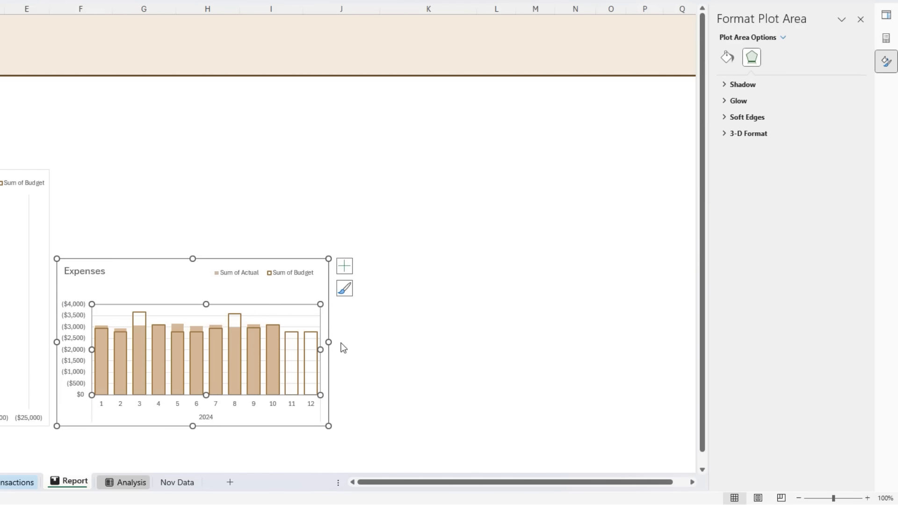
drag(333, 342, 353, 342)
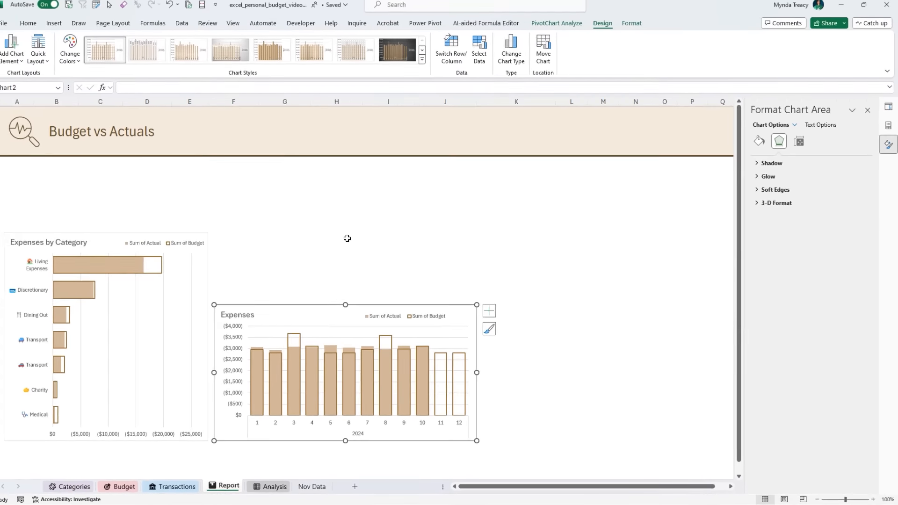
click(218, 180)
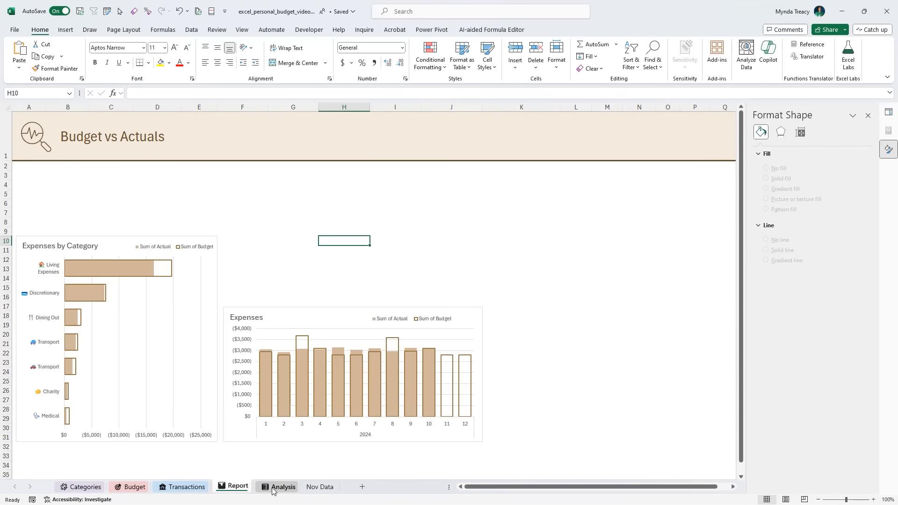
- Copy the monthly PivotTable on the Analysis sheet and paste the copy at cell L6
click(279, 487)
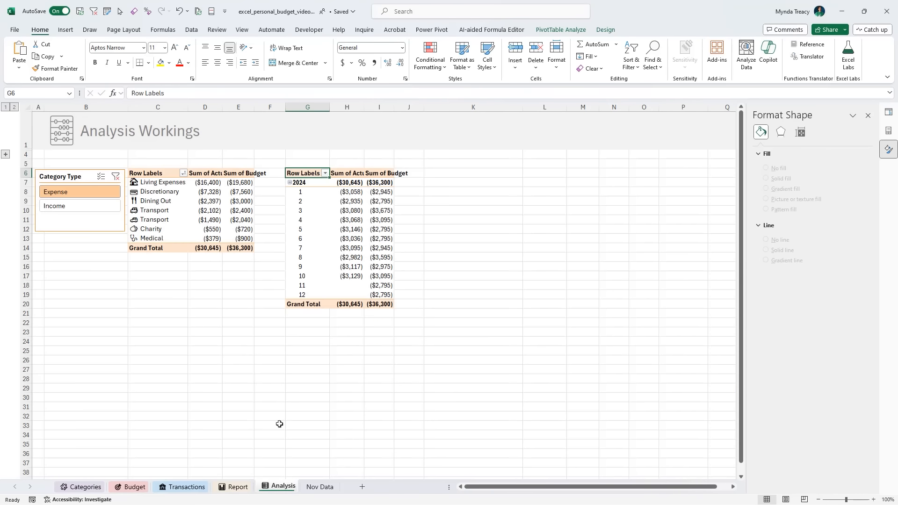
drag(308, 174, 384, 305)
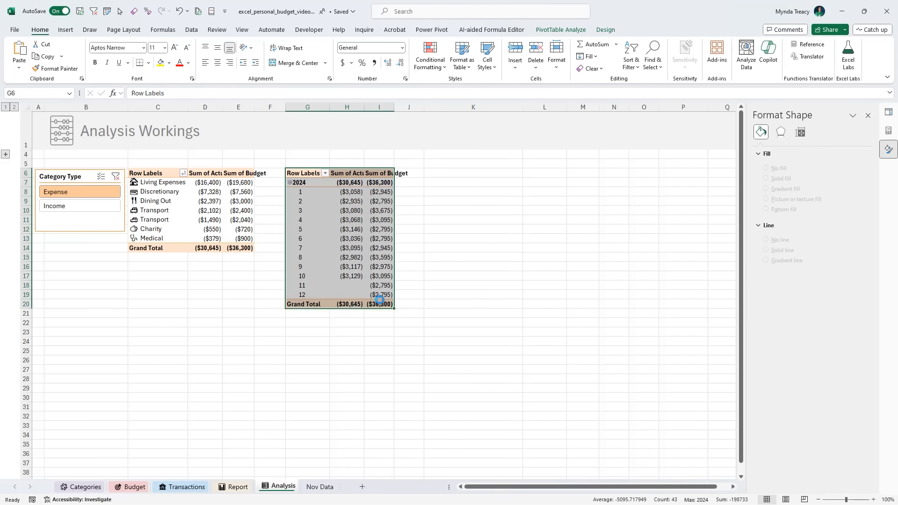
key(ctrl+c)
click(529, 176)
key(ctrl+v)
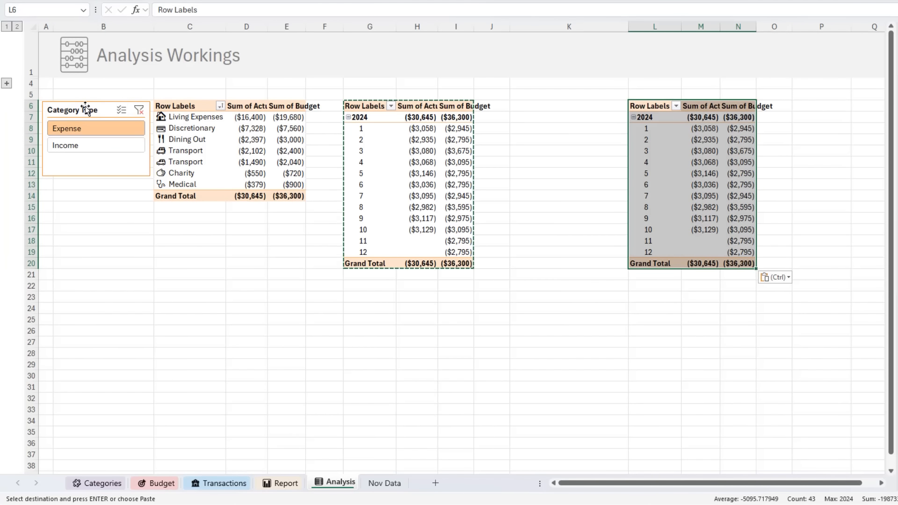
- Disconnect PivotTable3 from the existing Category Type slicer through its report connections
right_click(87, 106)
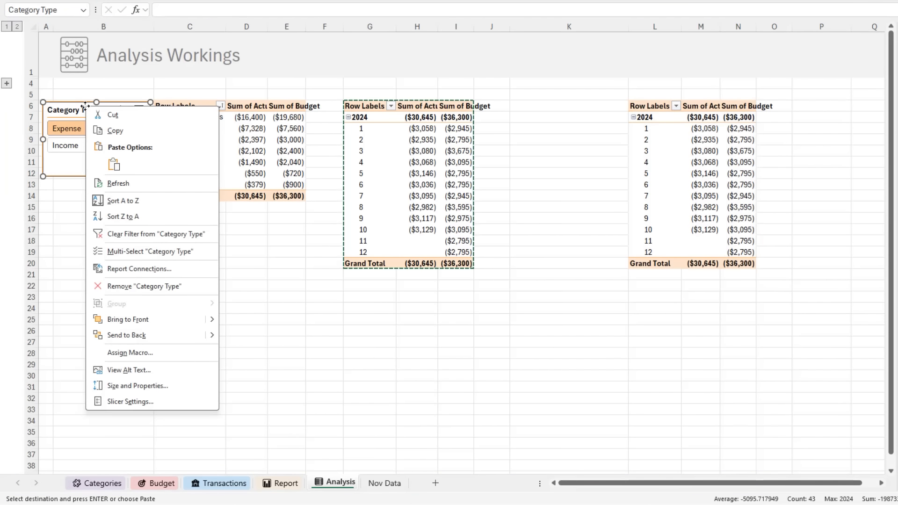
click(156, 269)
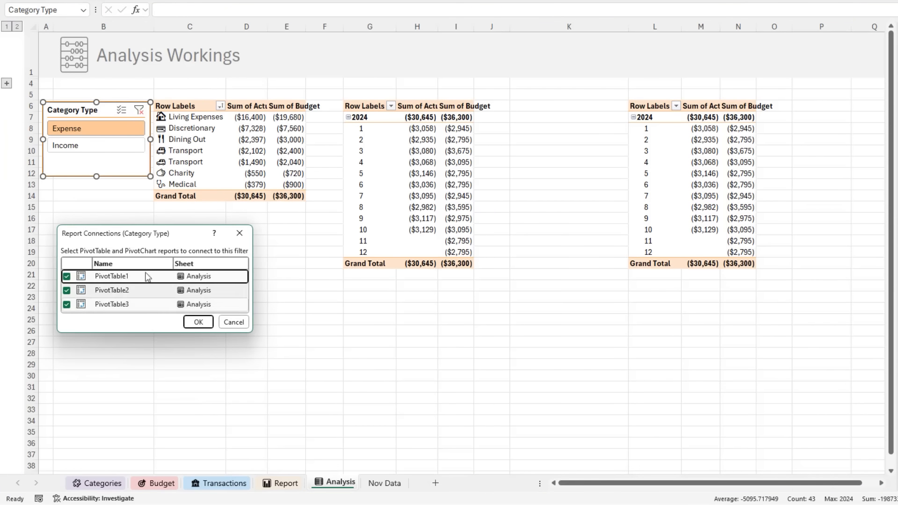
click(68, 305)
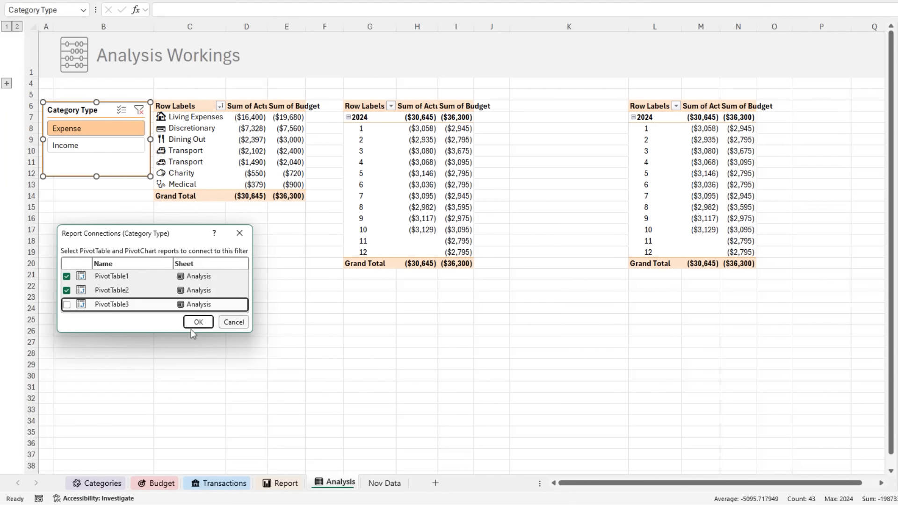
drag(250, 332, 292, 373)
click(253, 366)
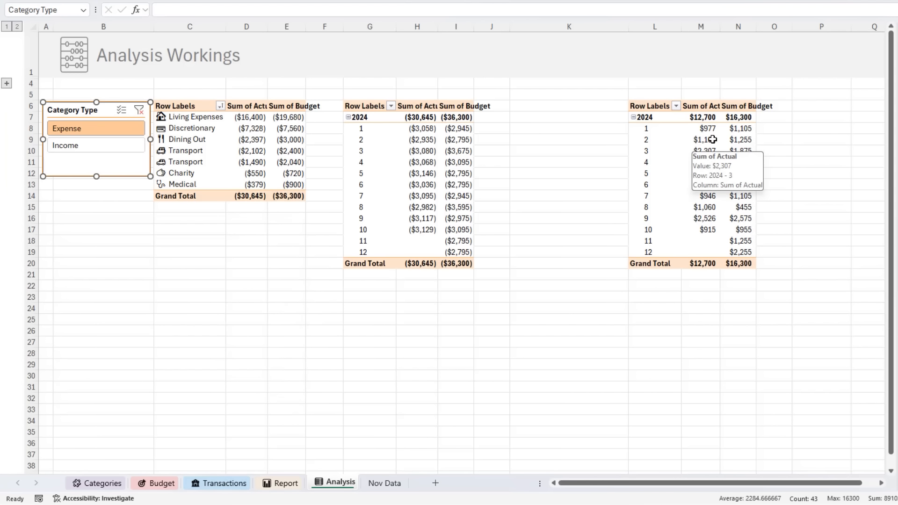
- Insert a Category Type slicer for the copied PivotTable in columns L to N
click(691, 128)
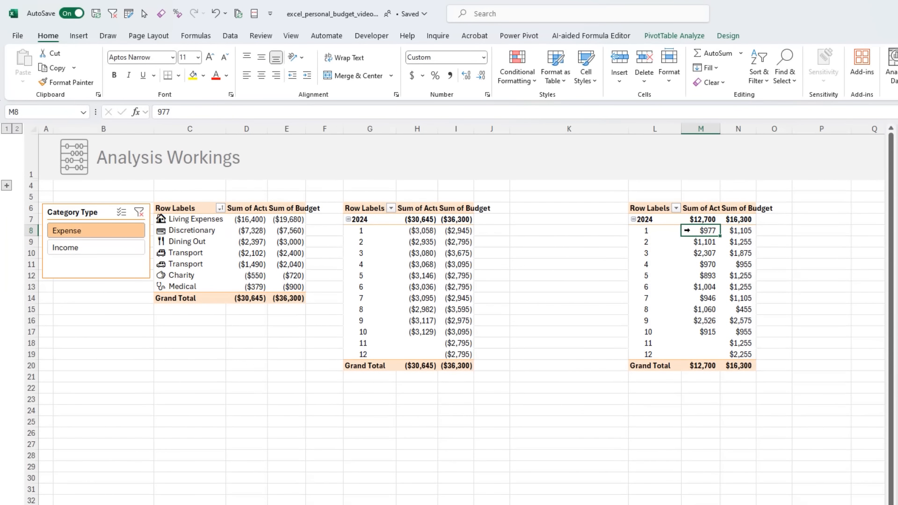
click(78, 35)
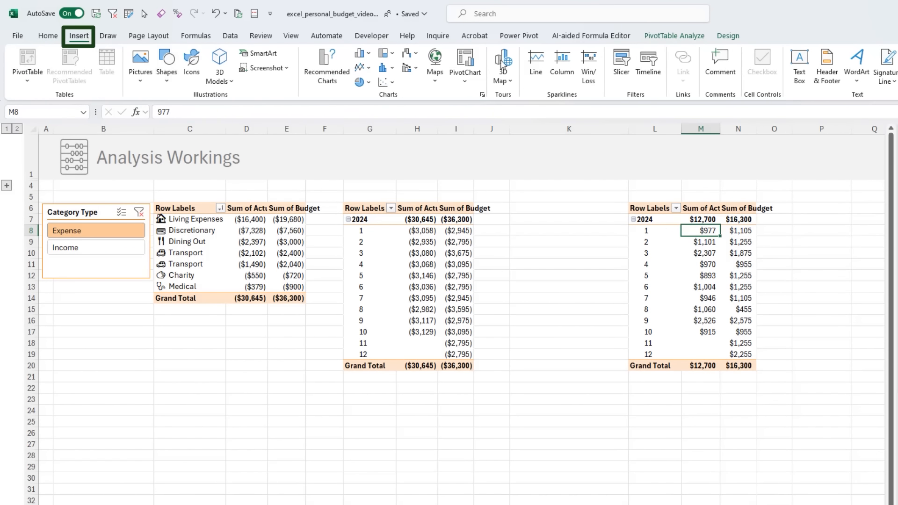
click(621, 70)
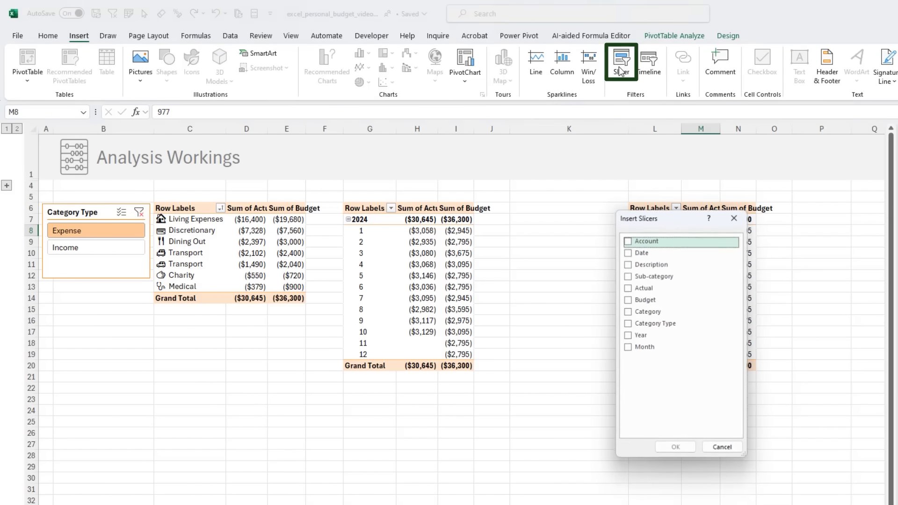
click(630, 325)
click(676, 448)
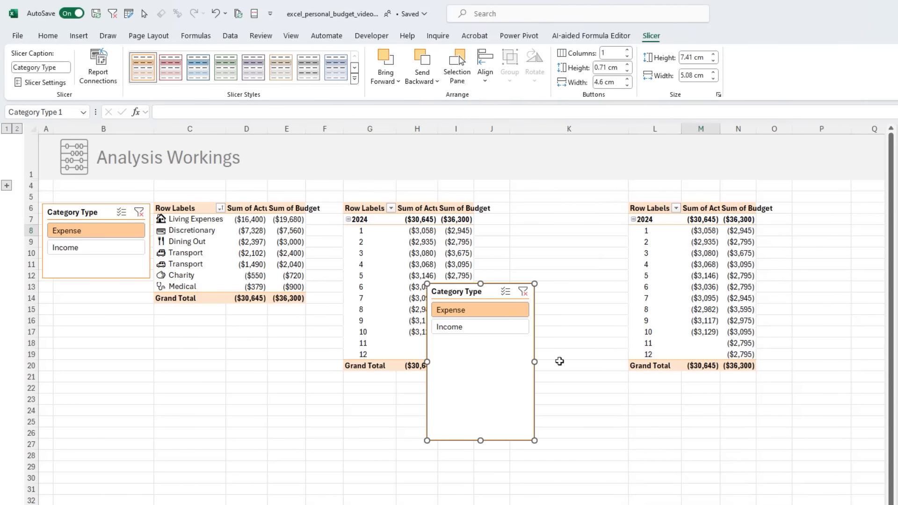
- Place the new slicer beside the copied PivotTable, filter it to Income, and shorten it to fit its two items
drag(470, 293, 563, 216)
click(560, 251)
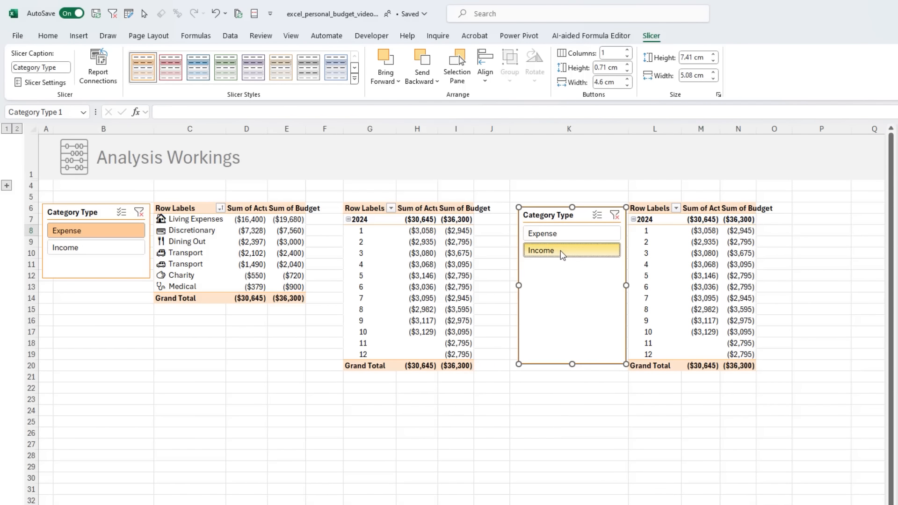
drag(572, 364, 569, 274)
- Insert a clustered column PivotChart based on the income PivotTable
click(647, 263)
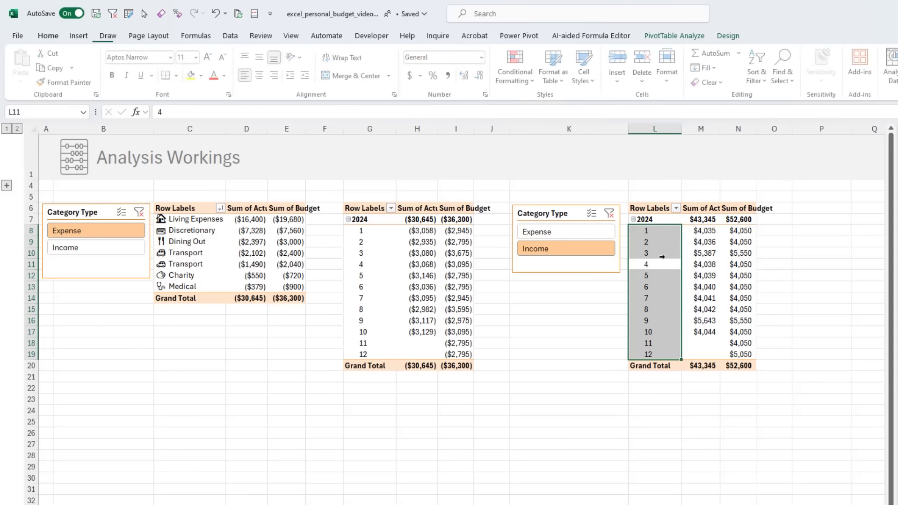
click(78, 36)
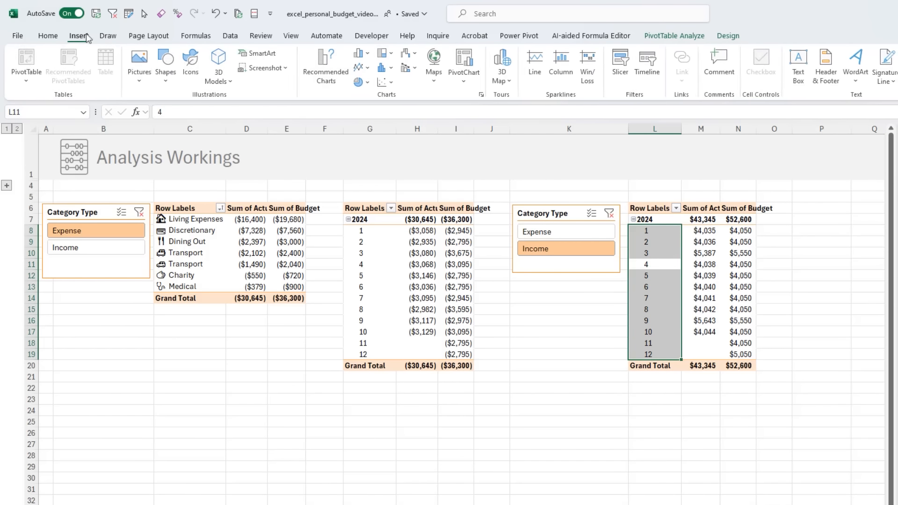
click(360, 55)
click(369, 93)
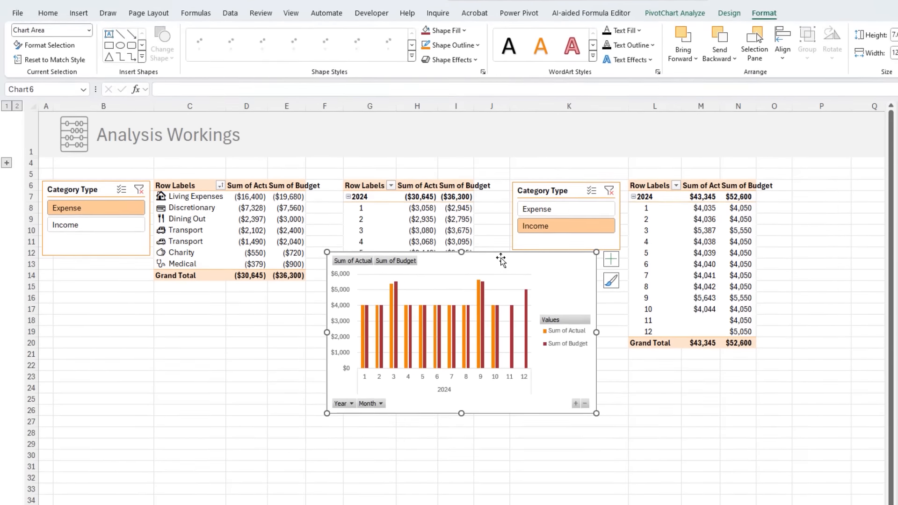
- Move the income PivotChart to the Report sheet, positioned above the Expenses chart and resized to match its width
key(Delete)
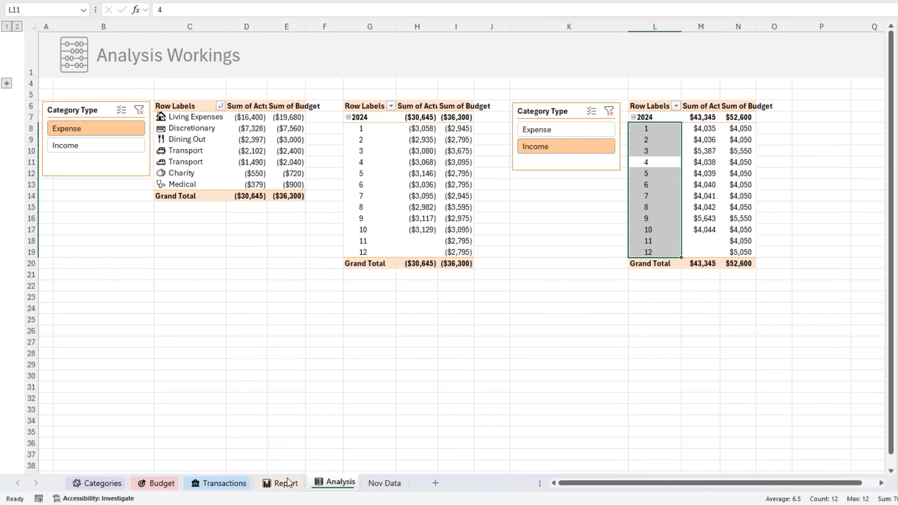
click(284, 483)
key(ctrl+v)
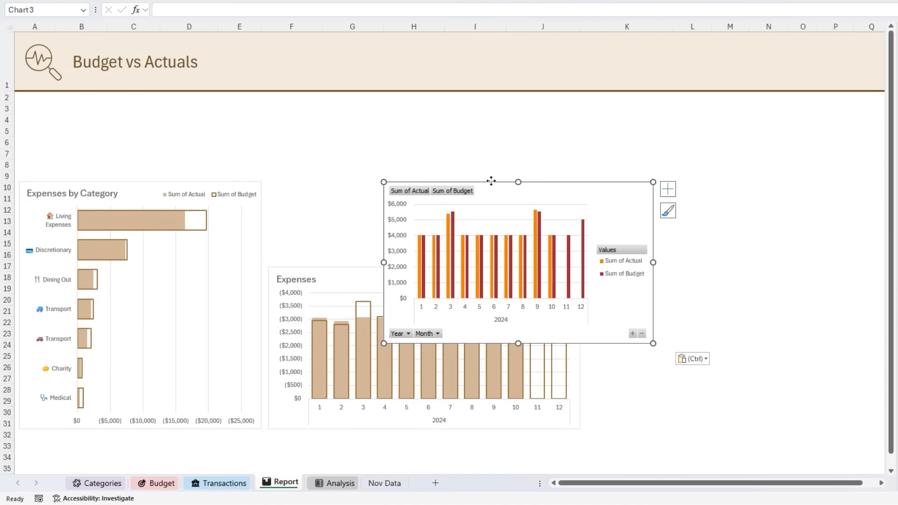
drag(492, 180, 377, 100)
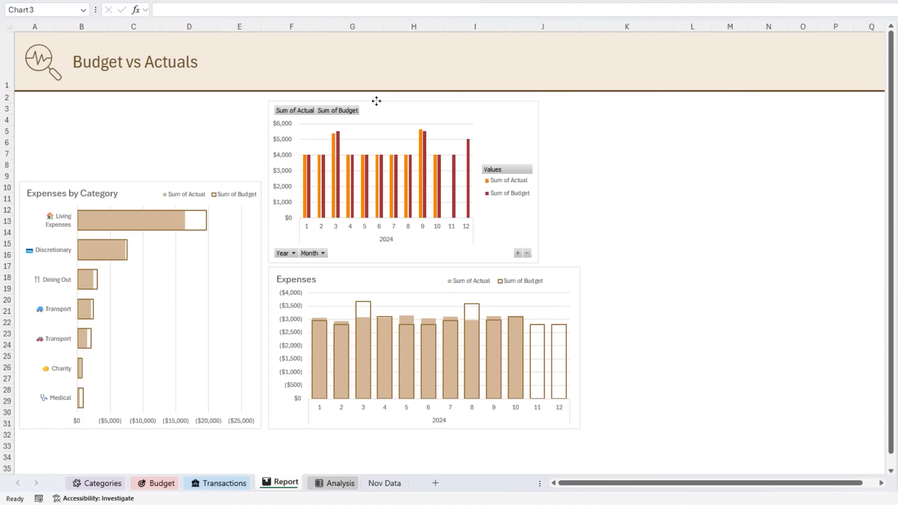
drag(538, 102, 573, 97)
drag(424, 102, 425, 97)
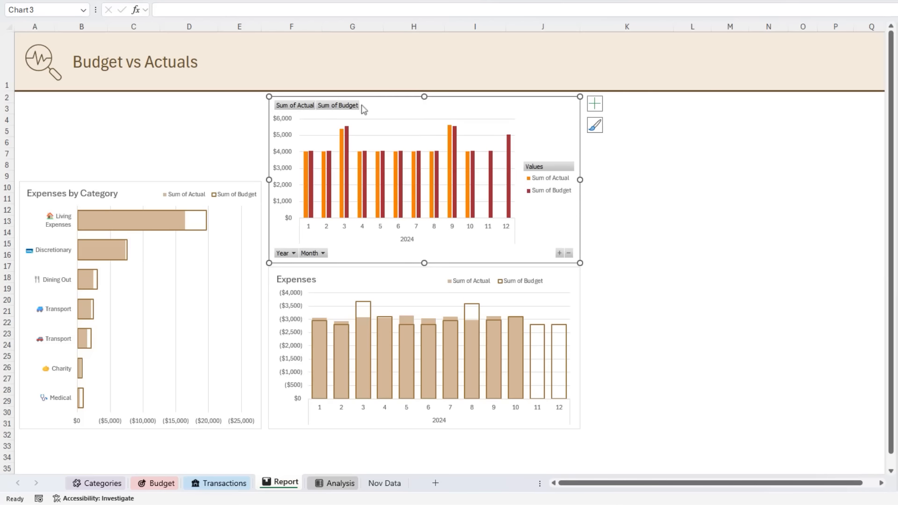
- Hide all field buttons on the income chart and change its colors to the light-to-dark monochromatic green palette
right_click(313, 106)
click(273, 230)
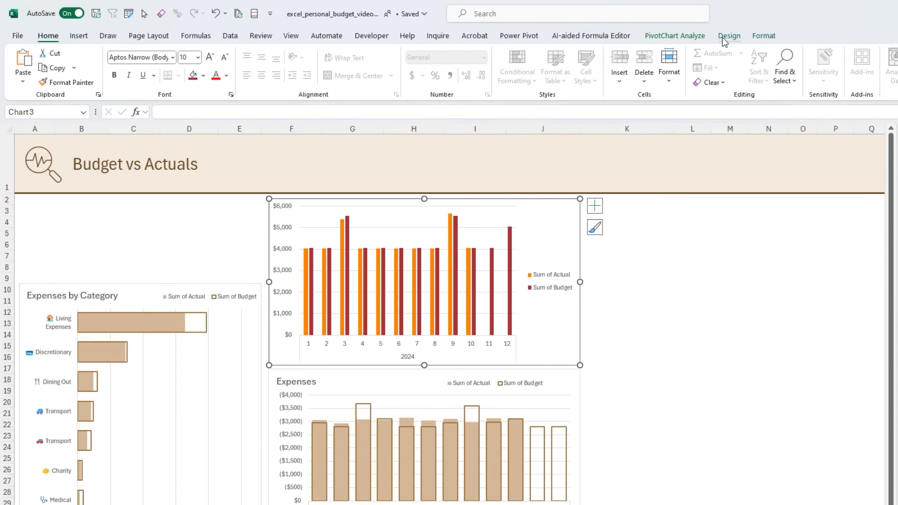
click(724, 37)
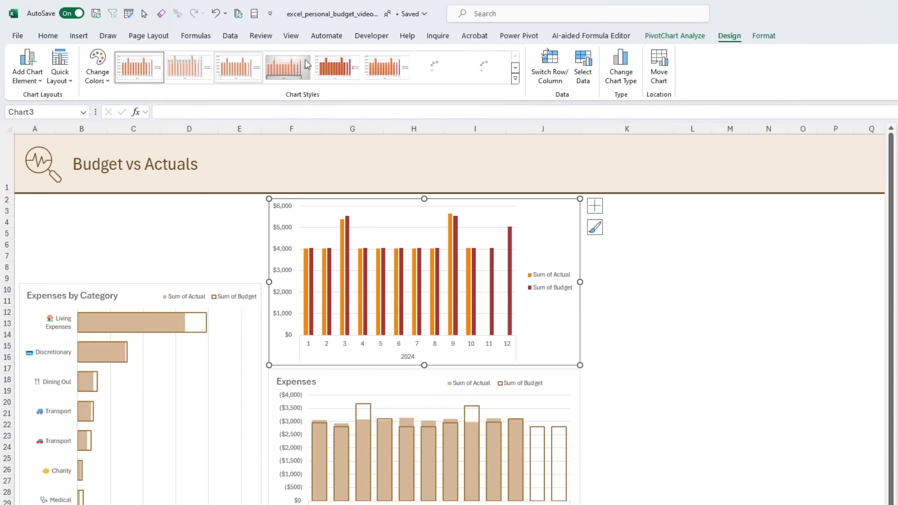
click(101, 68)
scroll(106, 236, down, 3)
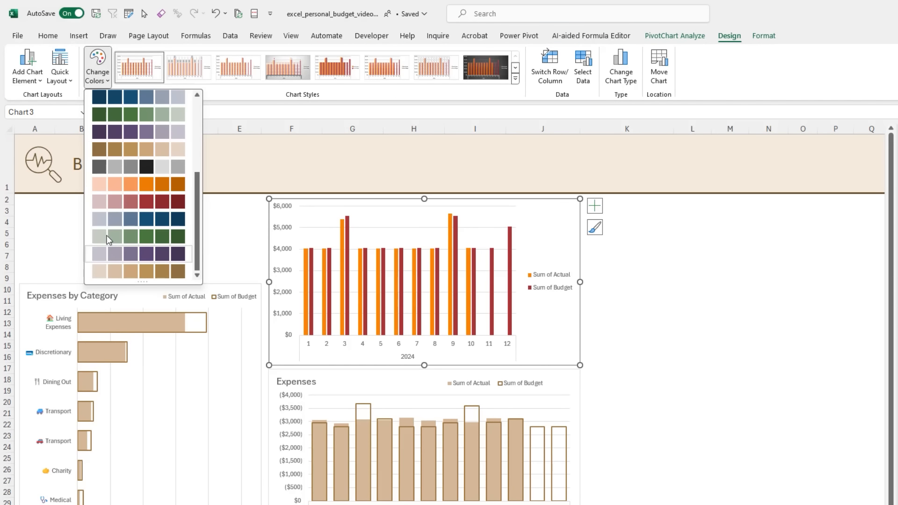
click(131, 238)
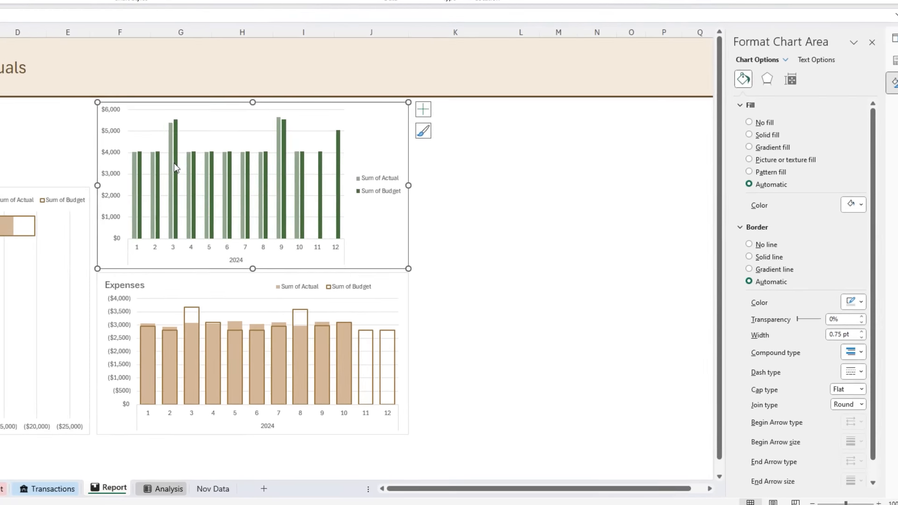
- Set the income chart's series overlap to 100% and gap width to 50%
click(346, 260)
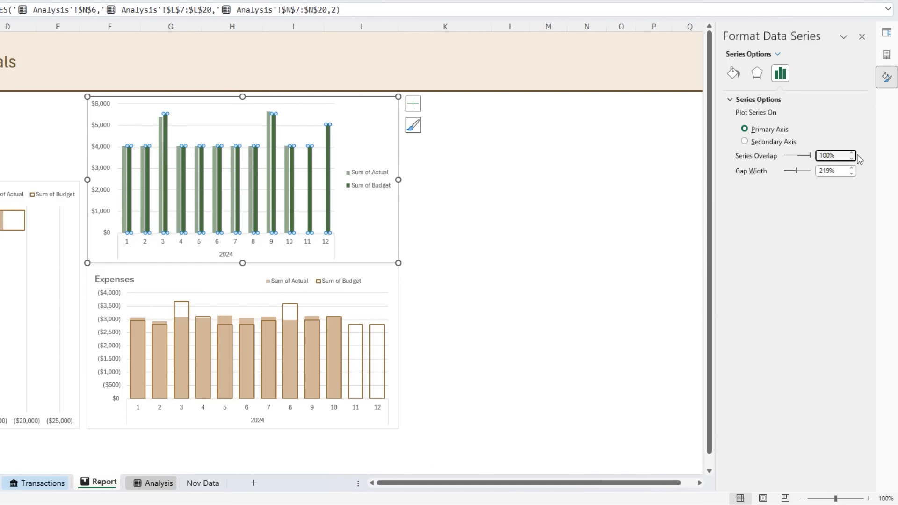
key(Tab)
text(50%)
key(Tab)
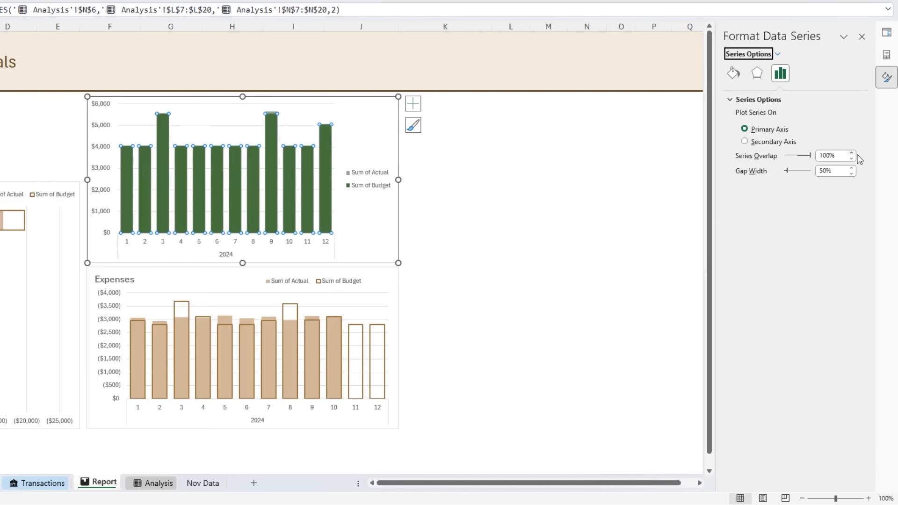
- Format the income chart's Sum of Budget series with no fill and a solid dark green border 1.25 pt wide
click(338, 158)
click(330, 160)
click(733, 75)
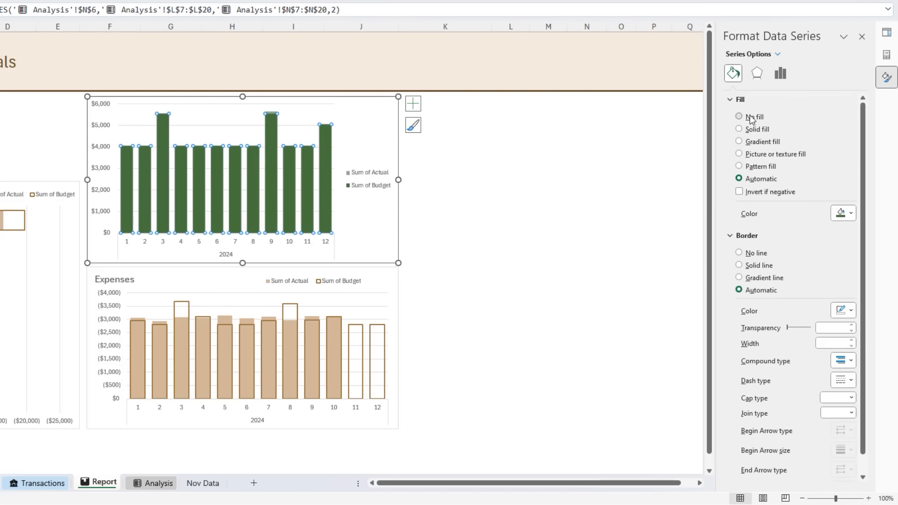
click(741, 117)
click(760, 242)
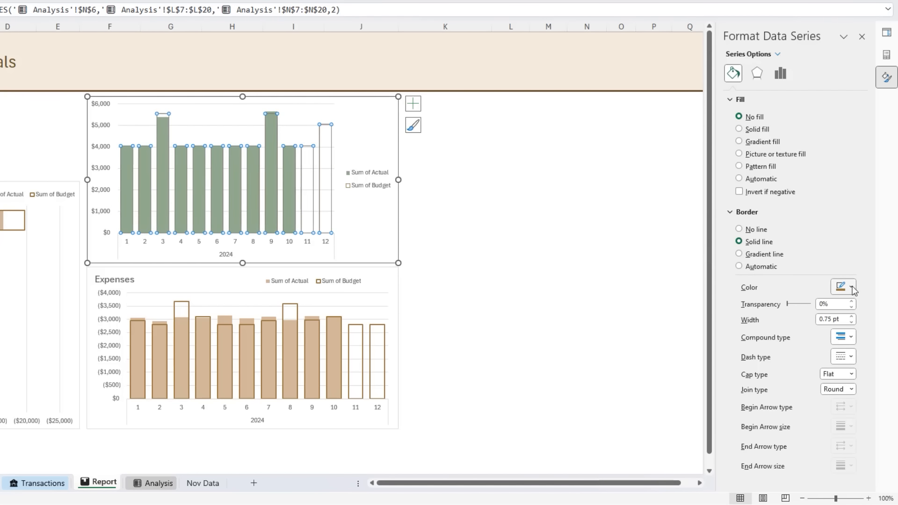
click(851, 287)
click(871, 354)
click(852, 317)
click(851, 317)
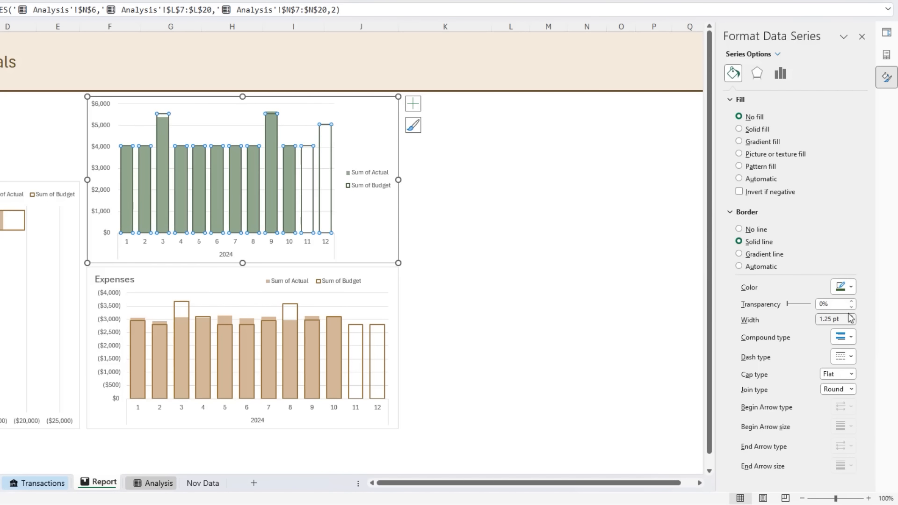
- Add the chart title "Income" to the green column chart
click(420, 110)
click(441, 140)
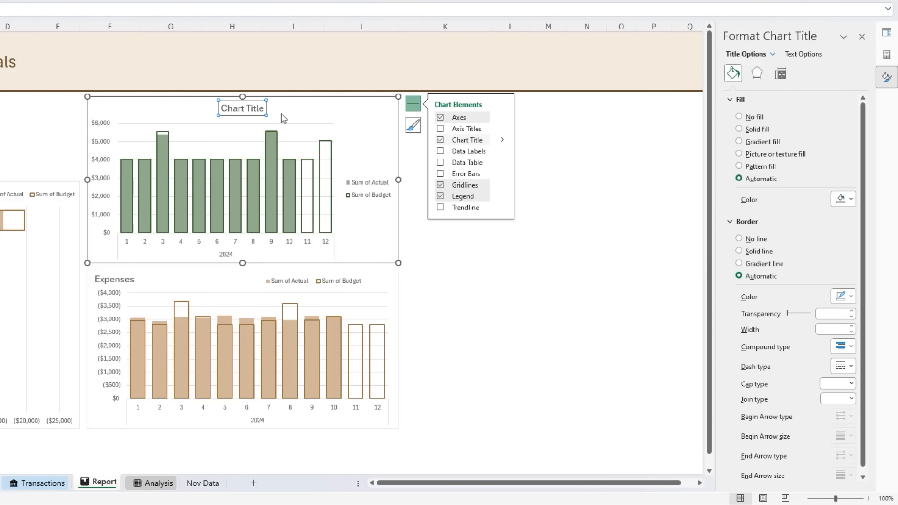
triple_click(238, 108)
text(Income)
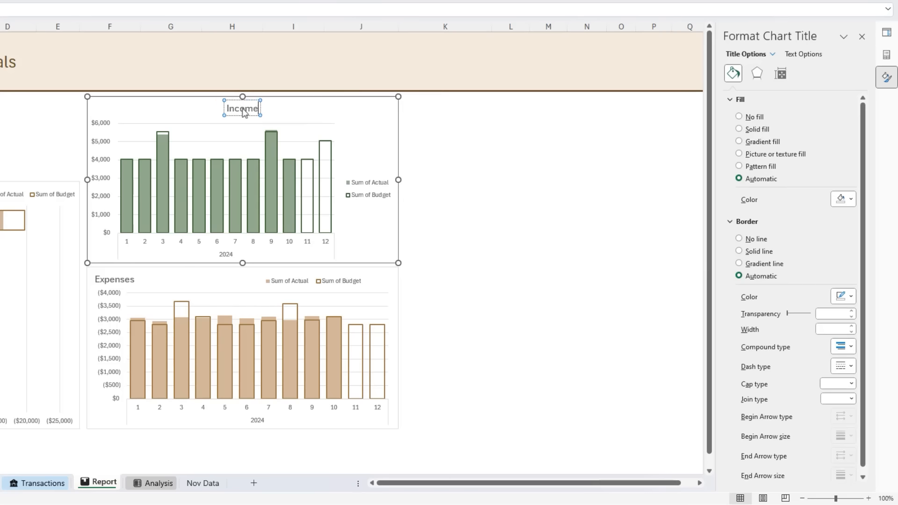
- Move the Income title to the income chart's upper-left corner and place its legend at the top
click(246, 119)
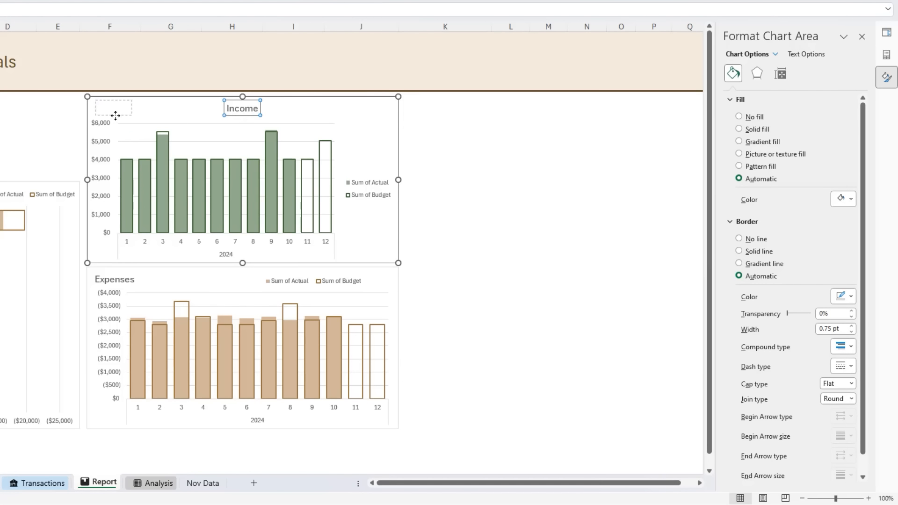
drag(283, 111, 152, 111)
click(413, 103)
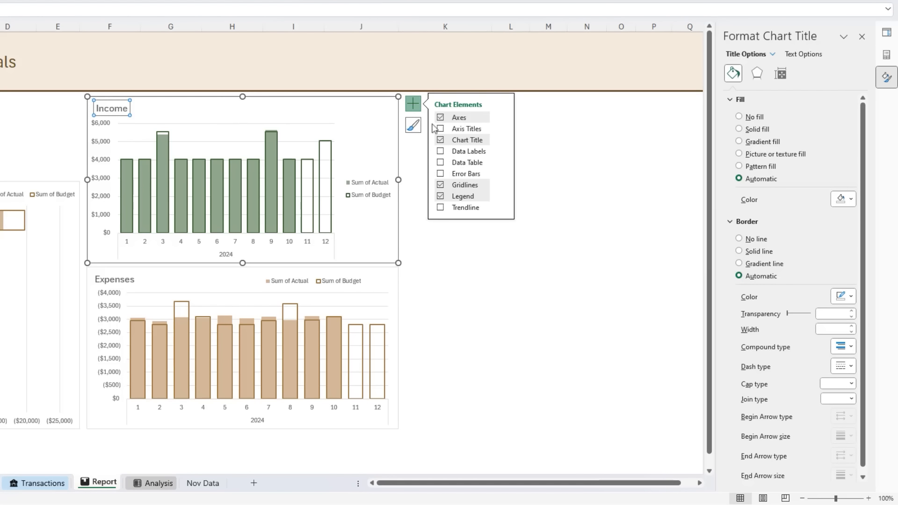
click(503, 197)
click(528, 213)
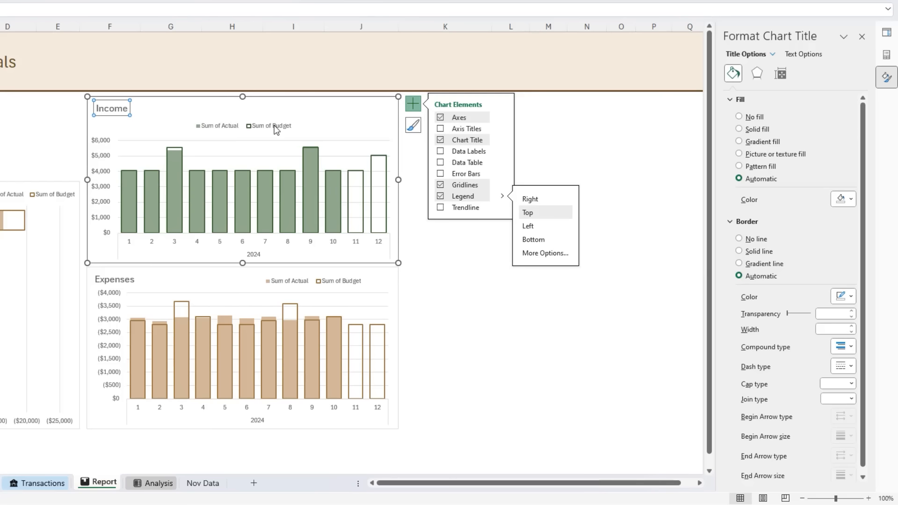
- Move the income chart's legend to its upper-right corner and stretch the plot area up to fill the freed space
drag(265, 131, 360, 112)
click(269, 149)
drag(253, 140, 258, 120)
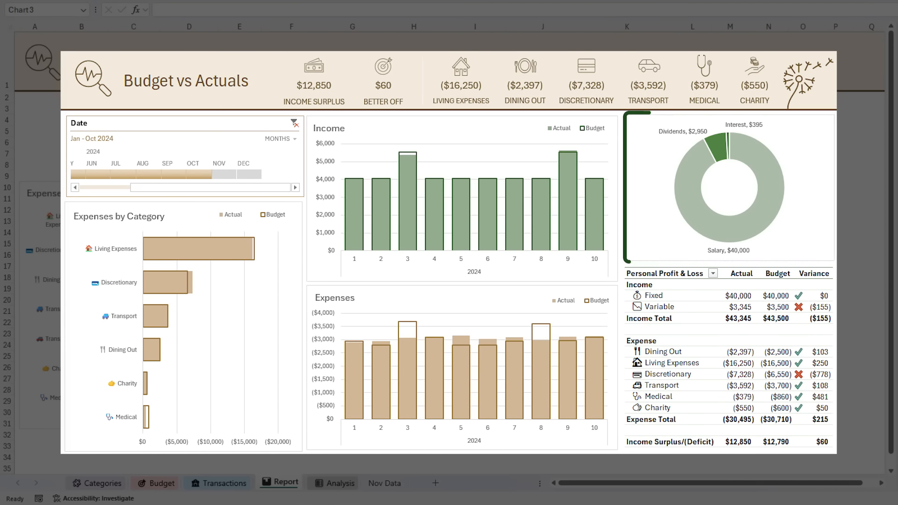
- Copy the monthly income PivotTable on the Analysis sheet and paste the copy at cell P6
click(338, 485)
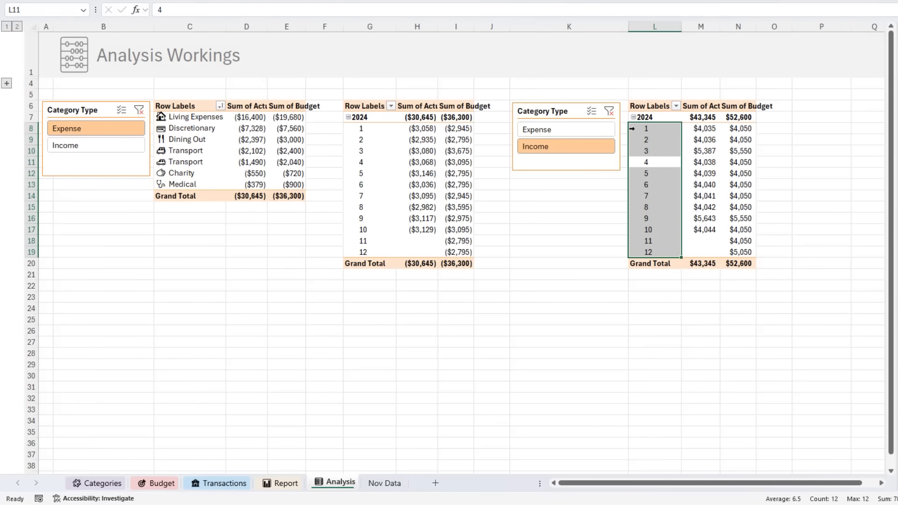
drag(653, 106, 738, 260)
key(ctrl+c)
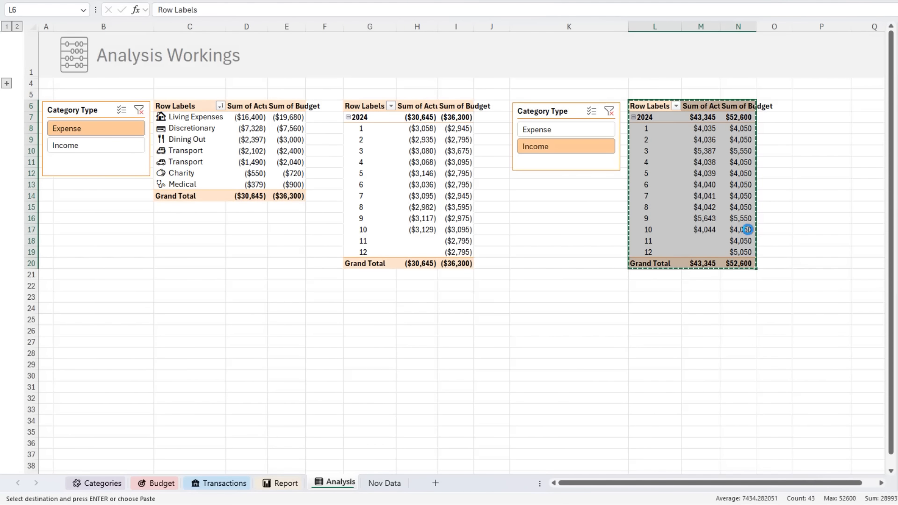
click(801, 108)
key(ctrl+v)
drag(726, 487, 748, 486)
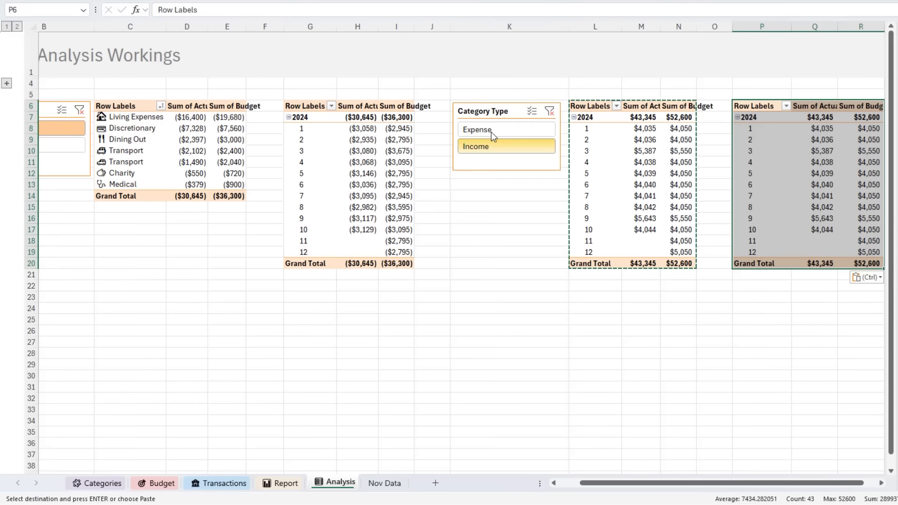
- Rearrange the PivotTable copy at P6 to show only Sum of Actual by Sub-category, removing Year, Month and Budget
click(770, 140)
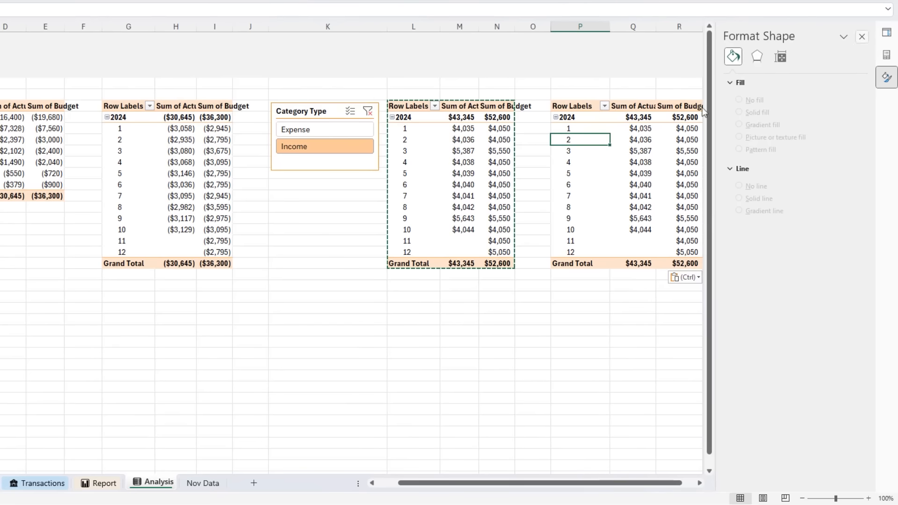
click(889, 54)
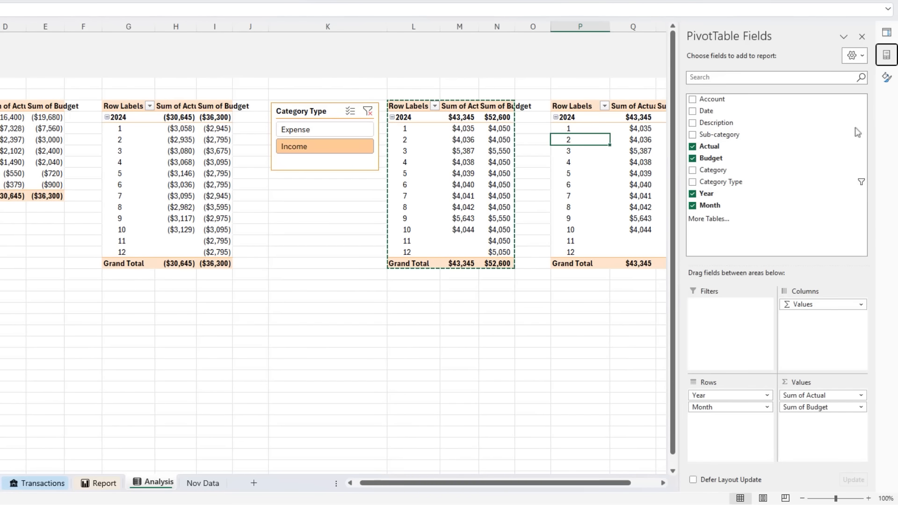
drag(731, 396, 571, 383)
drag(788, 407, 444, 356)
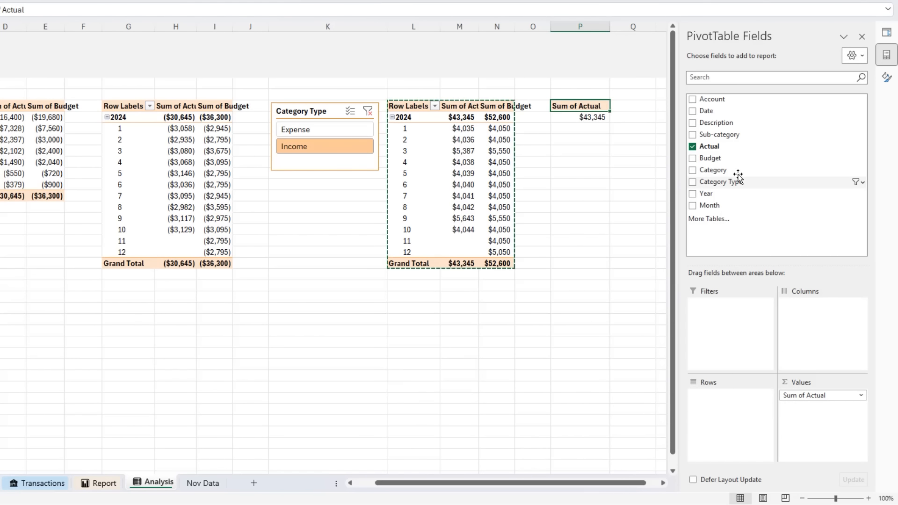
drag(723, 135, 733, 397)
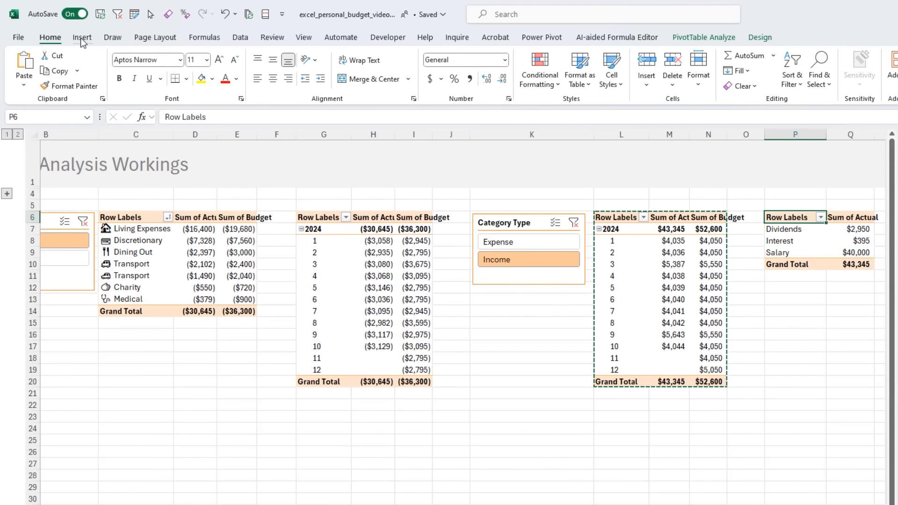
- Insert a doughnut PivotChart based on the income Sub-category PivotTable
click(82, 37)
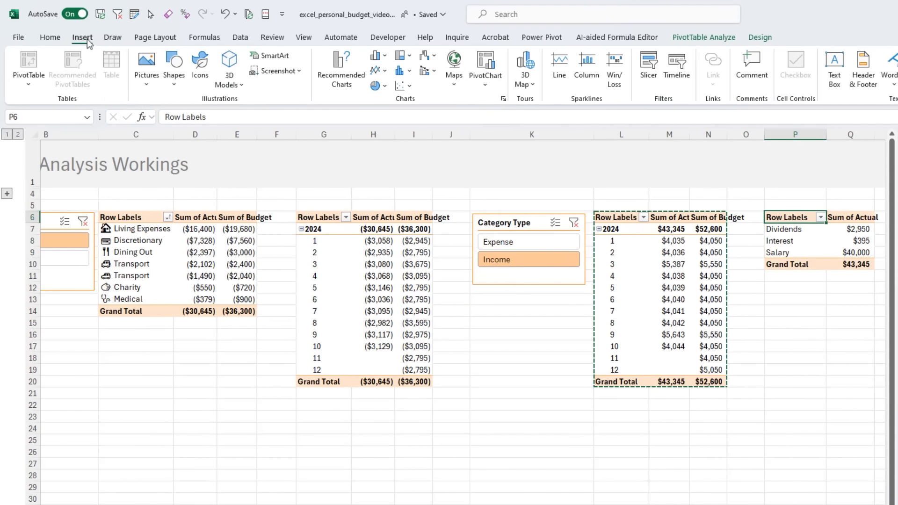
click(376, 85)
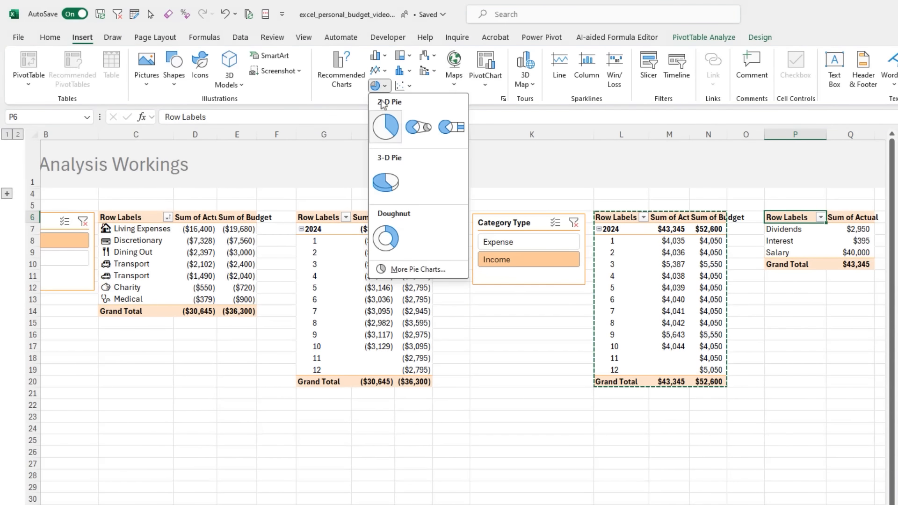
click(385, 239)
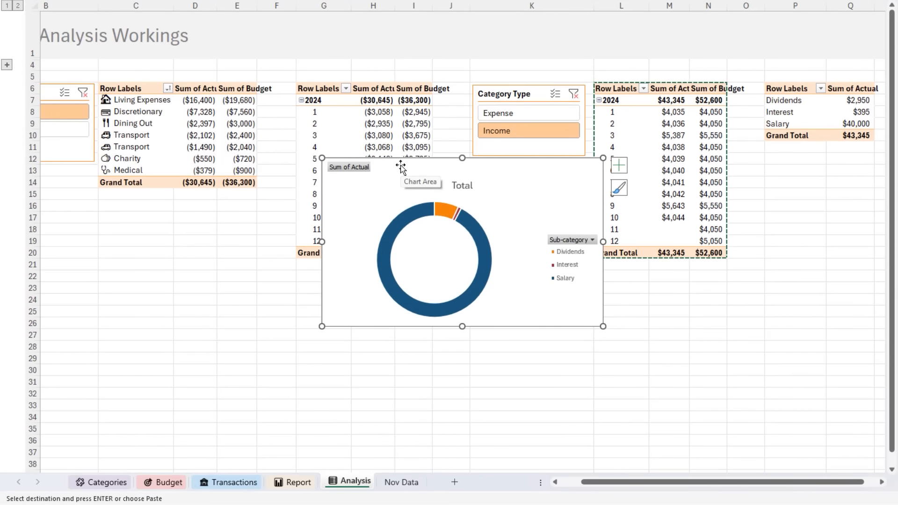
- Move the doughnut chart to the Report sheet and position it beside the Income column chart at column K
key(ctrl+x)
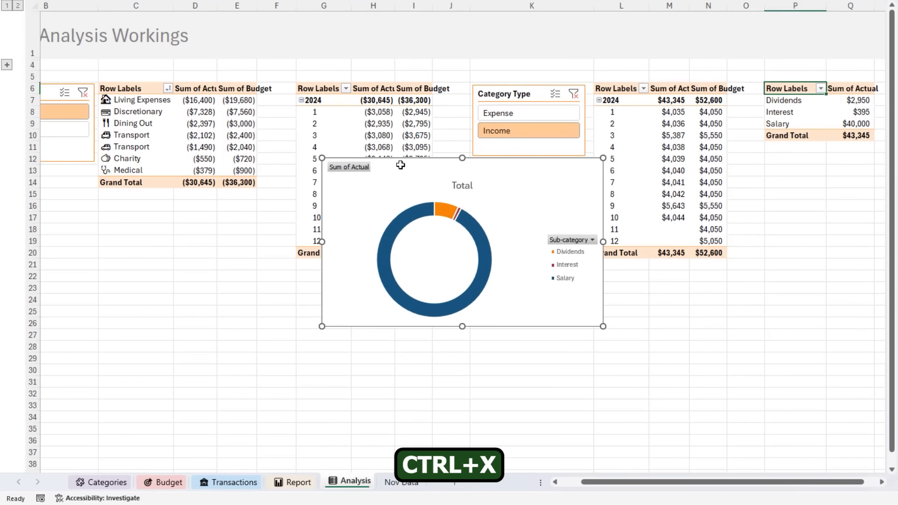
click(292, 483)
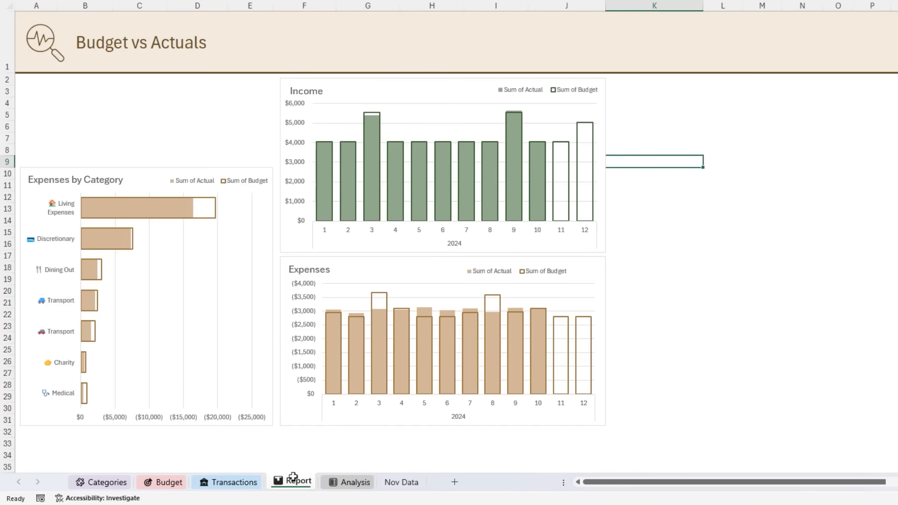
key(ctrl+v)
drag(677, 158, 683, 82)
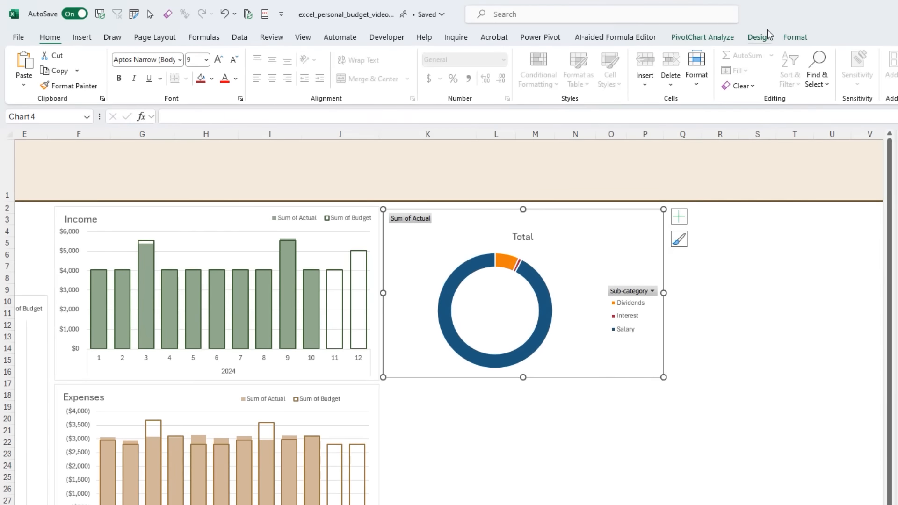
- Change the doughnut chart's colors to the light-to-dark monochromatic green palette
click(763, 34)
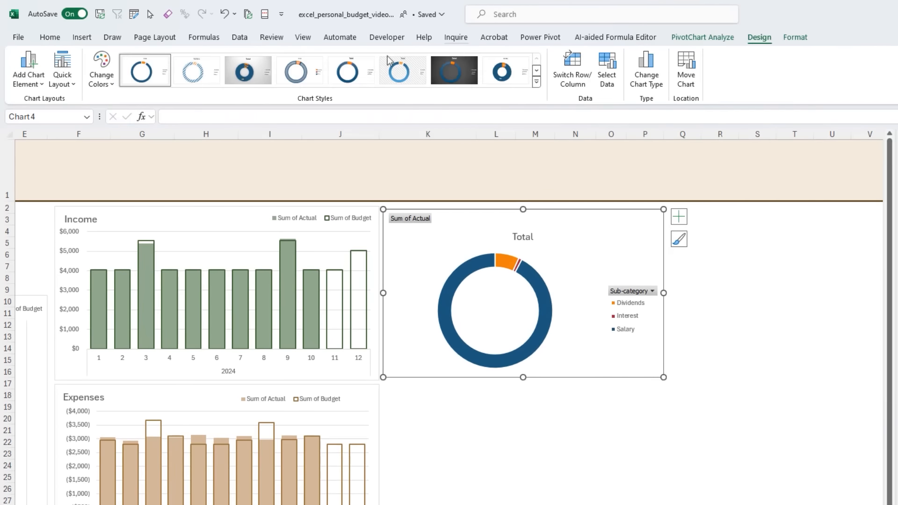
click(102, 68)
scroll(146, 248, down, 3)
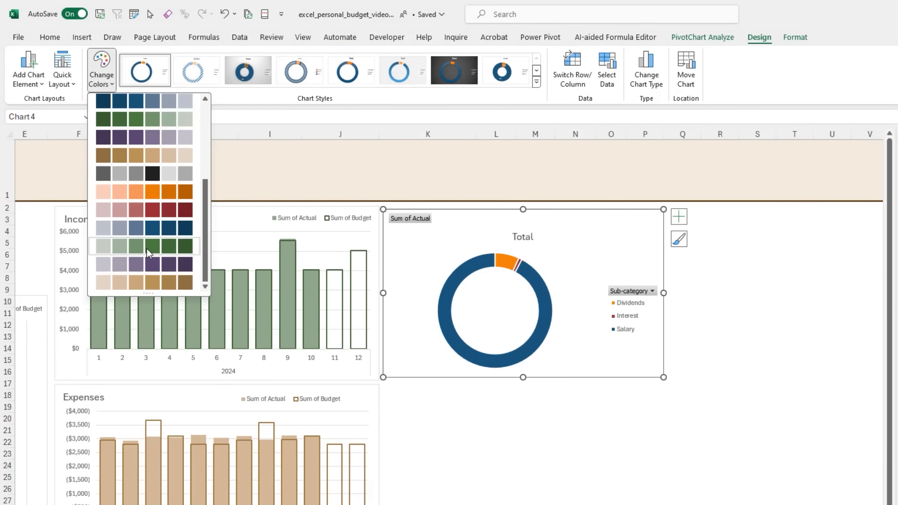
click(147, 248)
- Sort the income Sub-category PivotTable on the Analysis sheet by Sum of Actual from largest to smallest
click(353, 481)
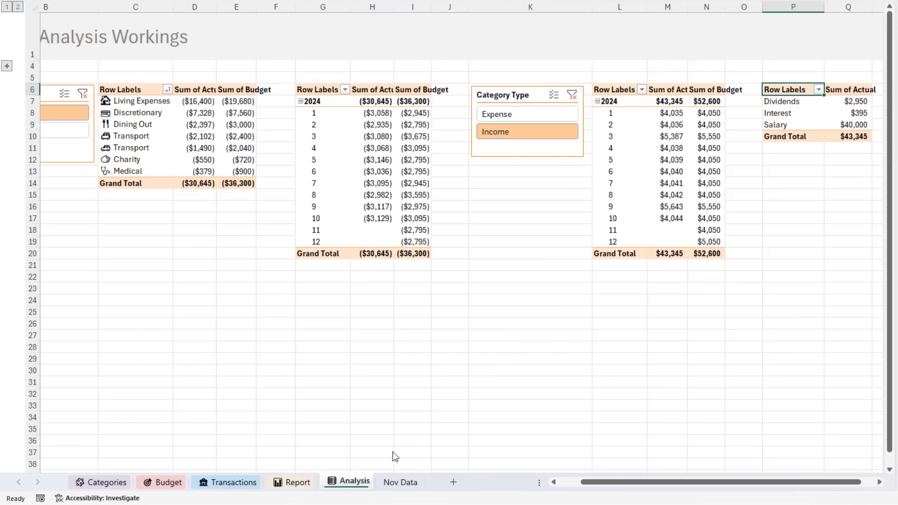
click(856, 101)
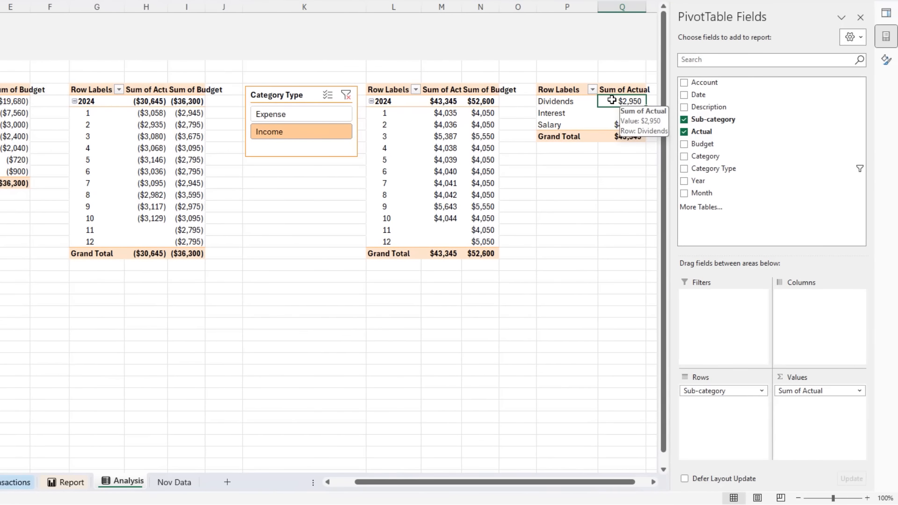
right_click(840, 104)
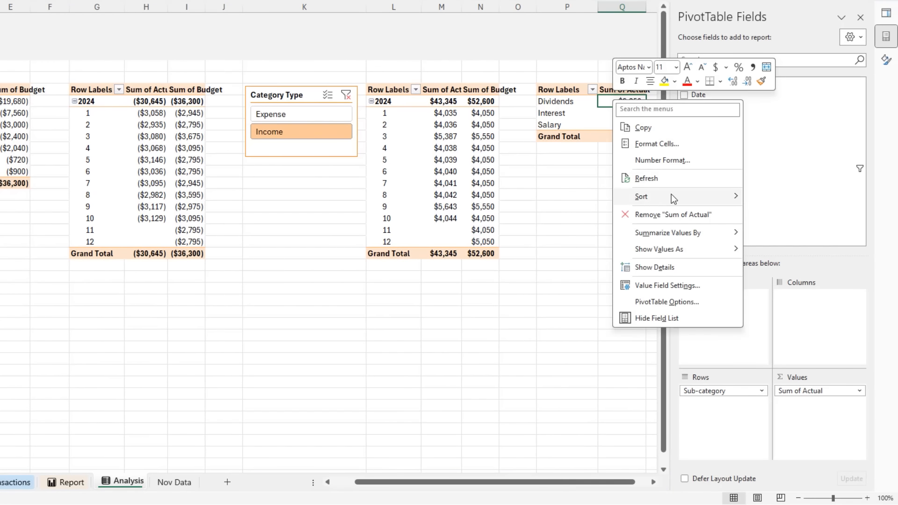
mouse_move(702, 200)
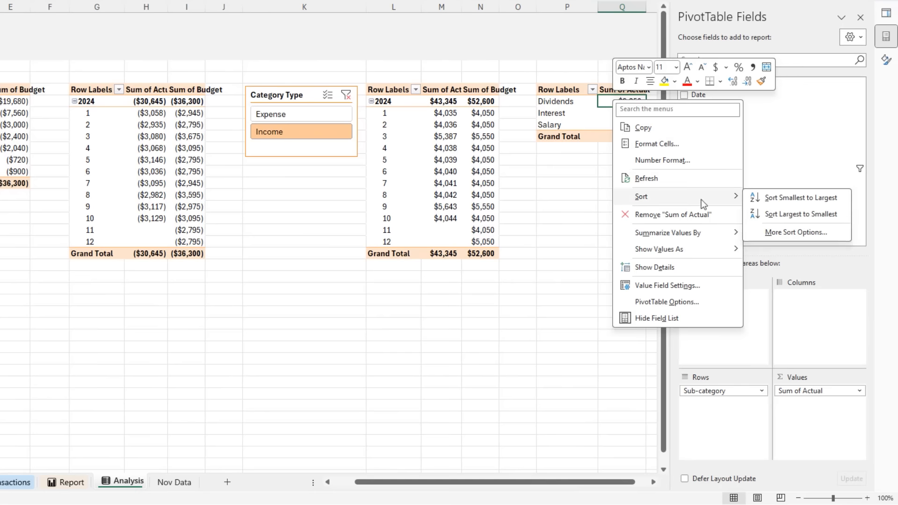
click(780, 215)
- Hide all field buttons on the Report sheet's doughnut chart
click(75, 485)
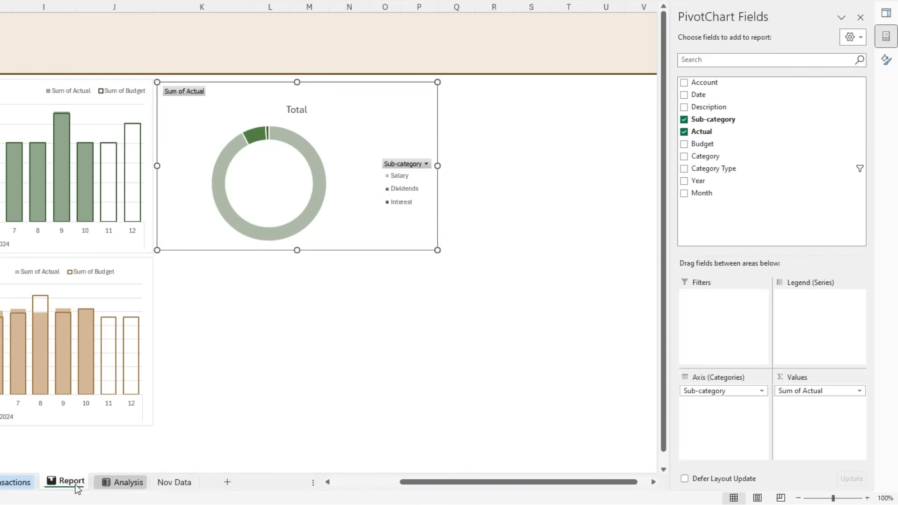
click(144, 401)
click(220, 294)
click(212, 210)
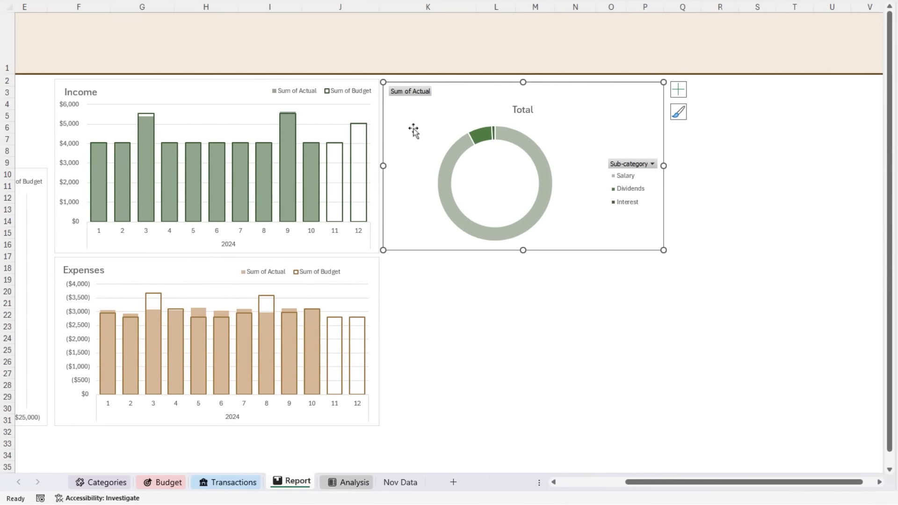
right_click(196, 91)
click(379, 223)
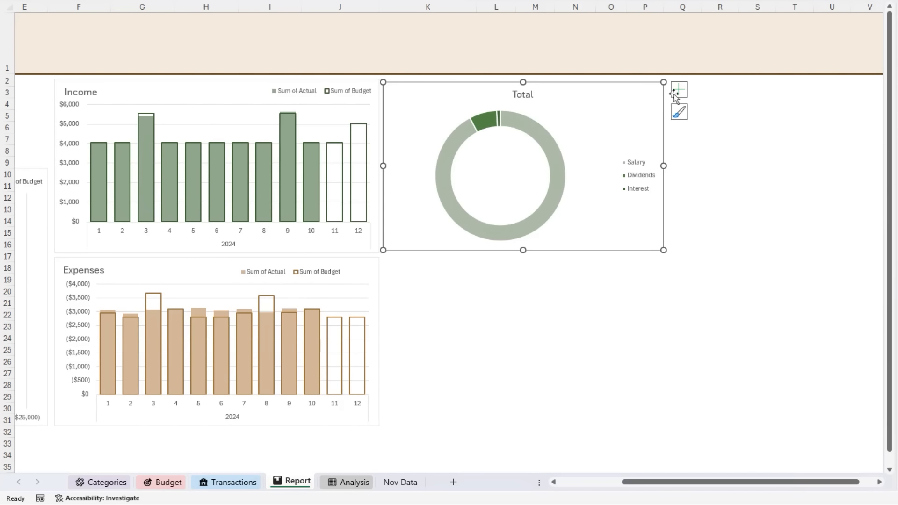
- Replace the doughnut chart's title and legend with data labels showing category name and value
click(679, 92)
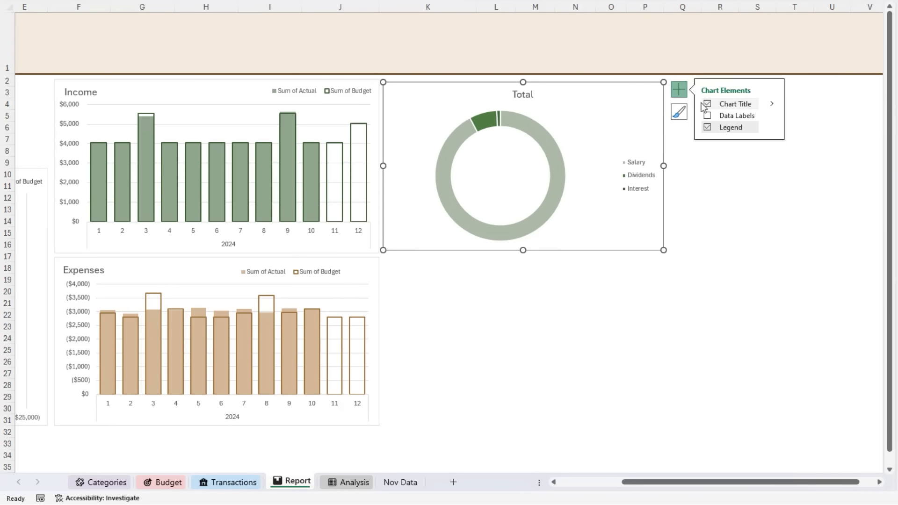
click(707, 104)
click(707, 127)
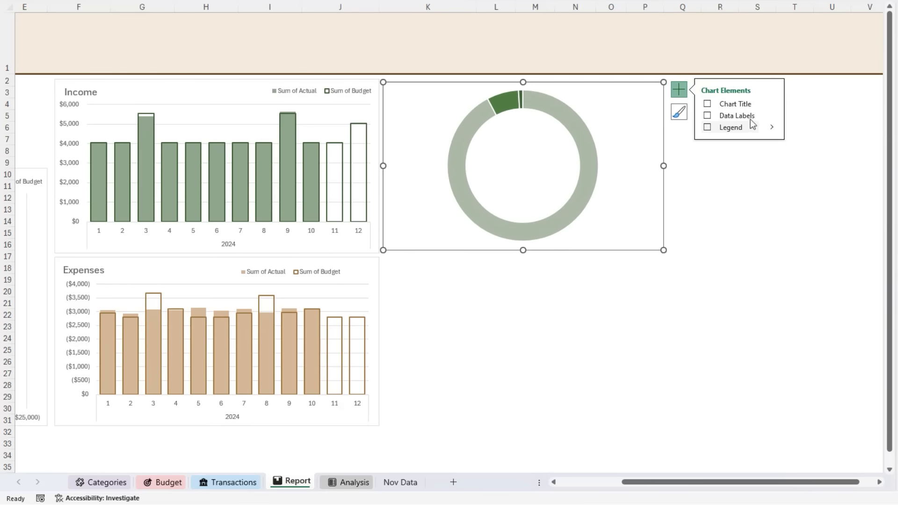
click(772, 117)
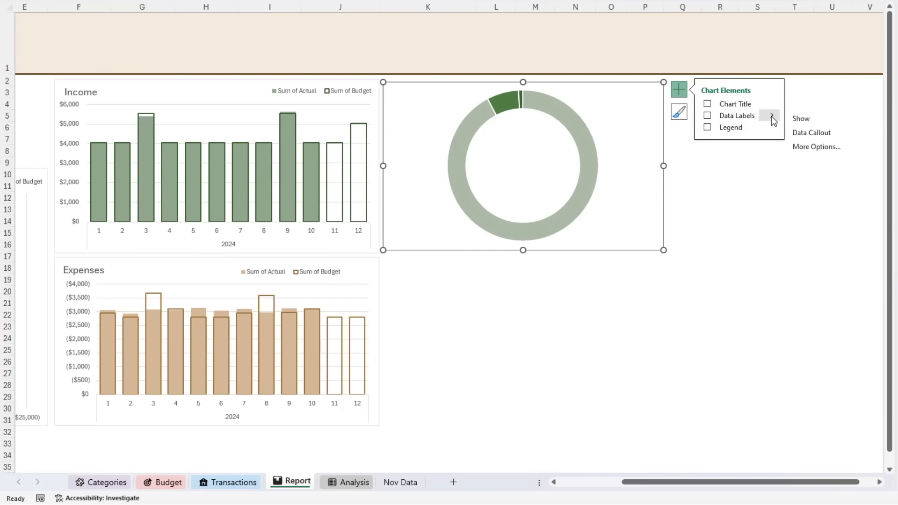
click(808, 147)
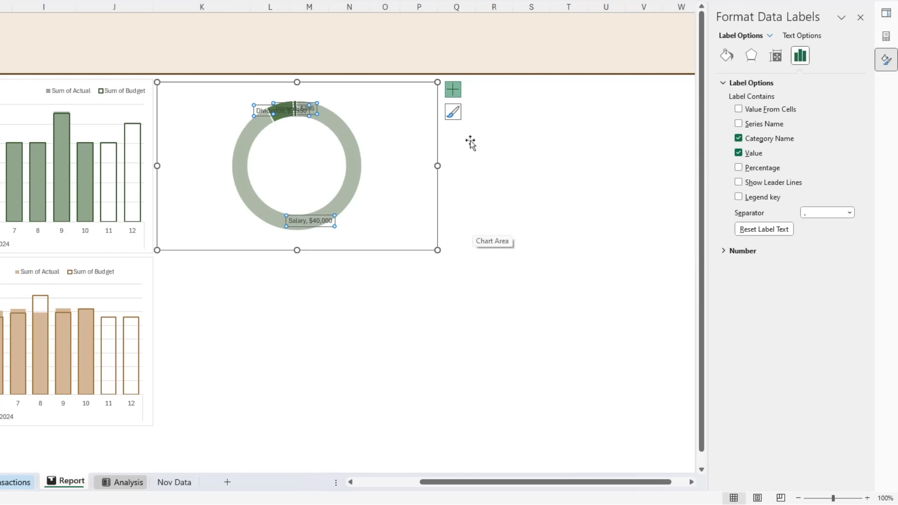
- Set the doughnut hole size to 50%
click(264, 108)
click(264, 109)
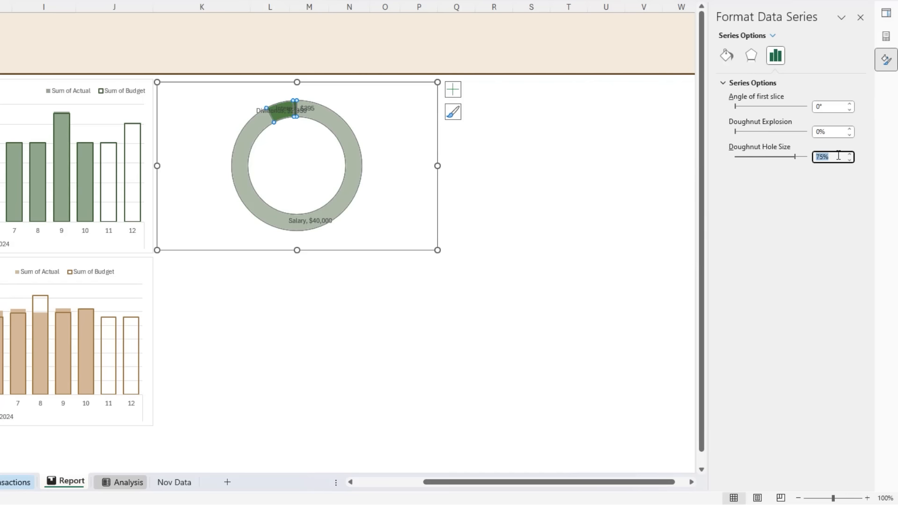
key(Return)
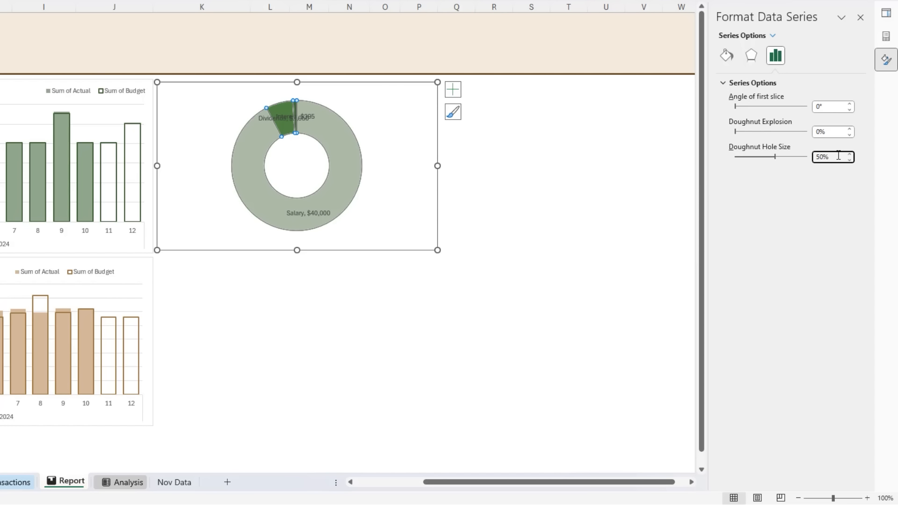
- Move the Dividends and Interest labels above the doughnut ring and the Salary label below it
click(270, 123)
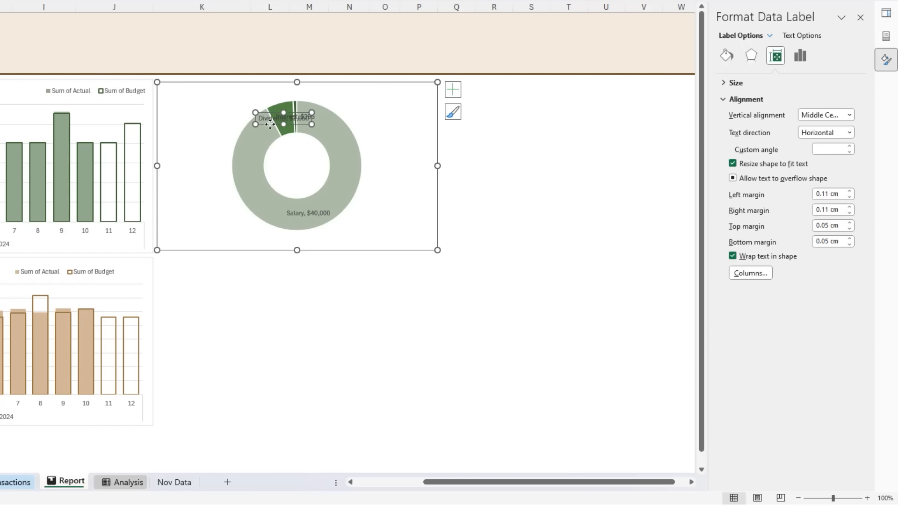
drag(231, 104, 231, 106)
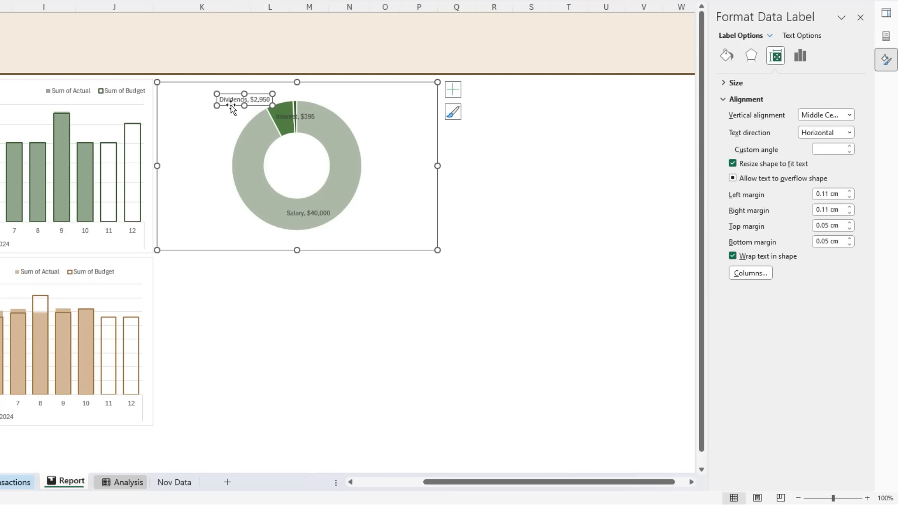
drag(291, 122, 313, 98)
click(294, 215)
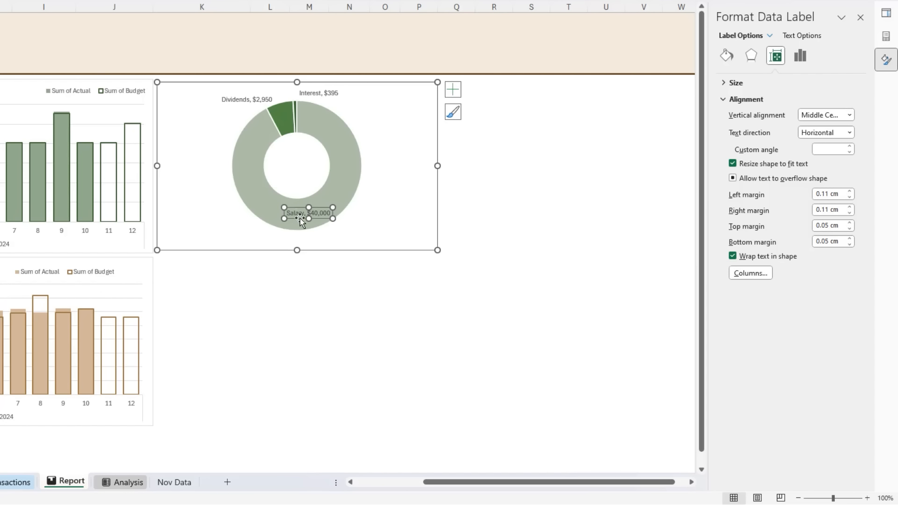
drag(305, 224, 324, 242)
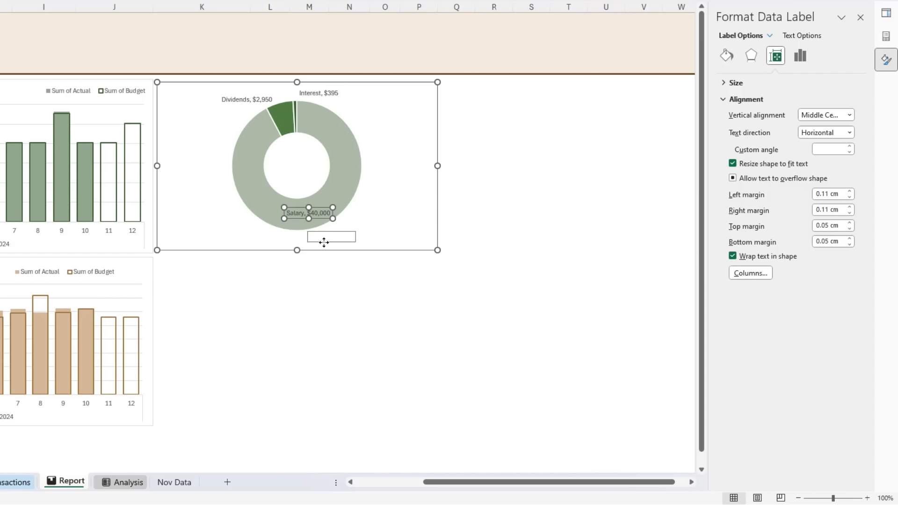
click(320, 279)
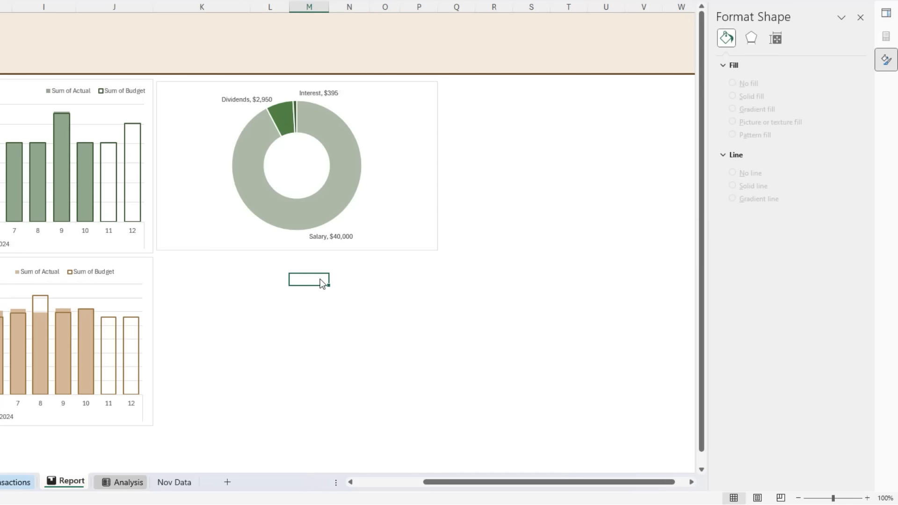
- Narrow the income doughnut chart on the Report sheet so that it ends around column N
click(364, 238)
drag(438, 165, 370, 166)
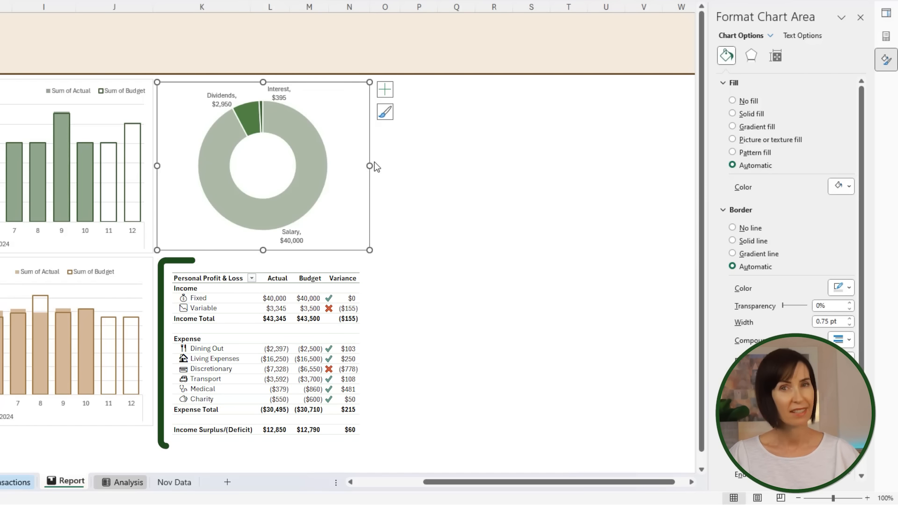
- Insert a PivotTable from the Query - Data connection at cell K18 of the Report sheet, below the doughnut chart
click(206, 268)
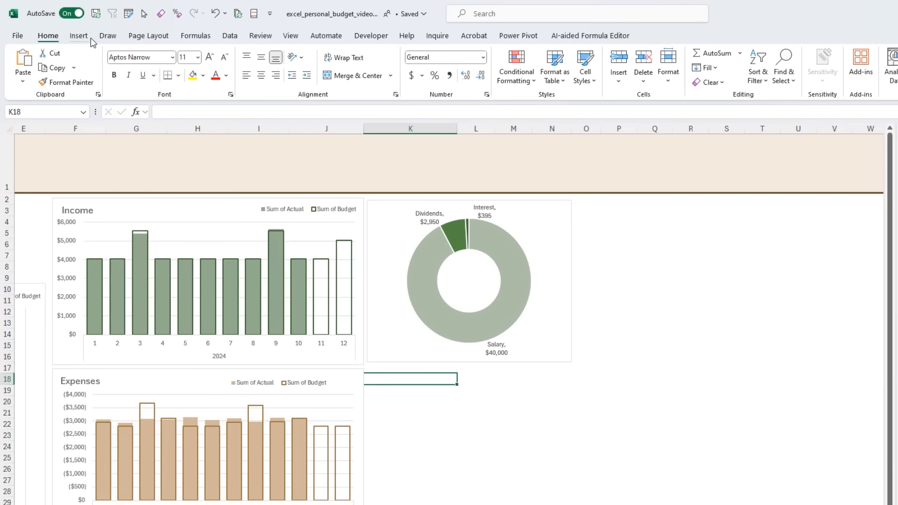
click(84, 37)
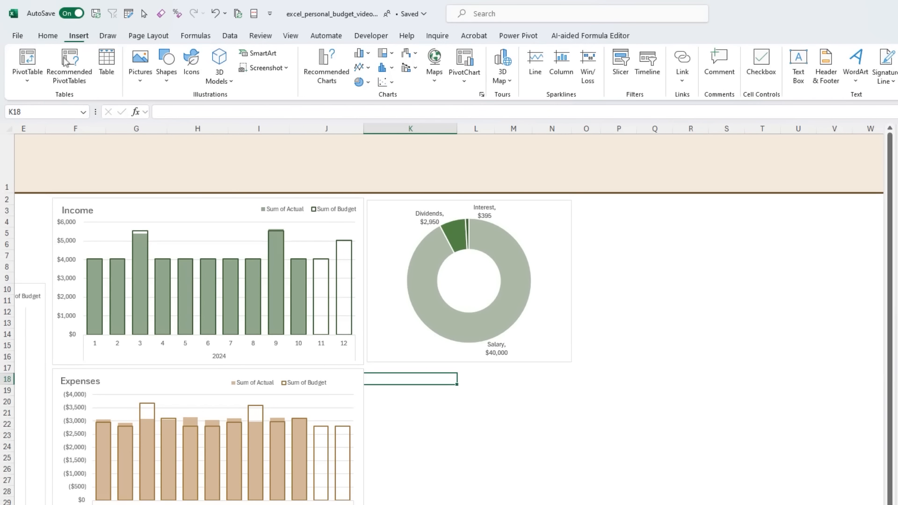
click(27, 70)
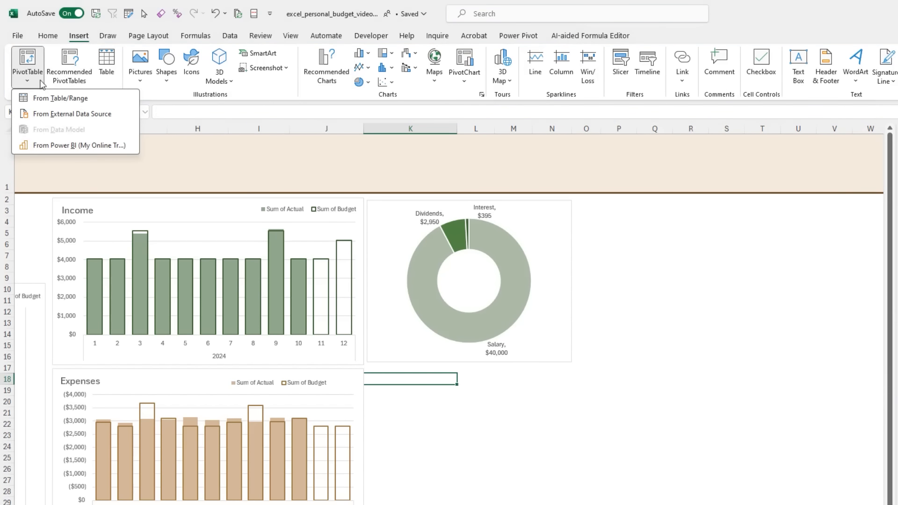
click(86, 117)
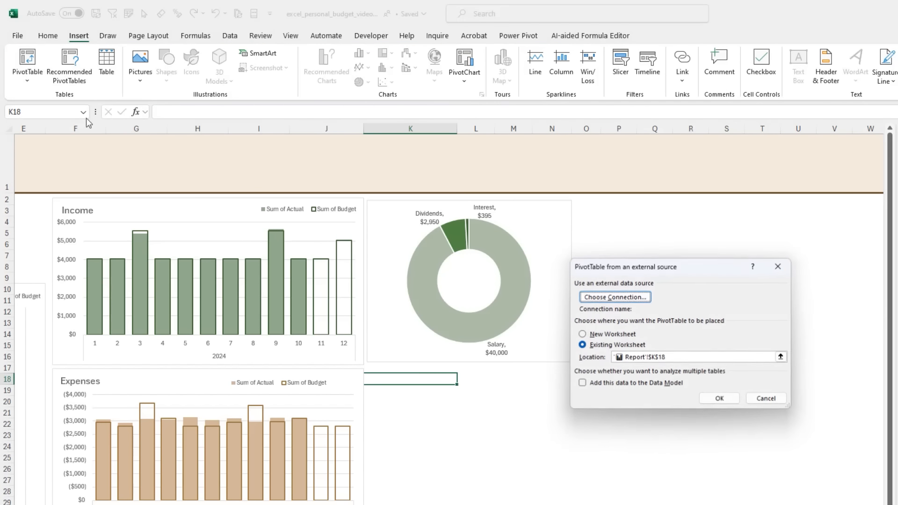
click(628, 301)
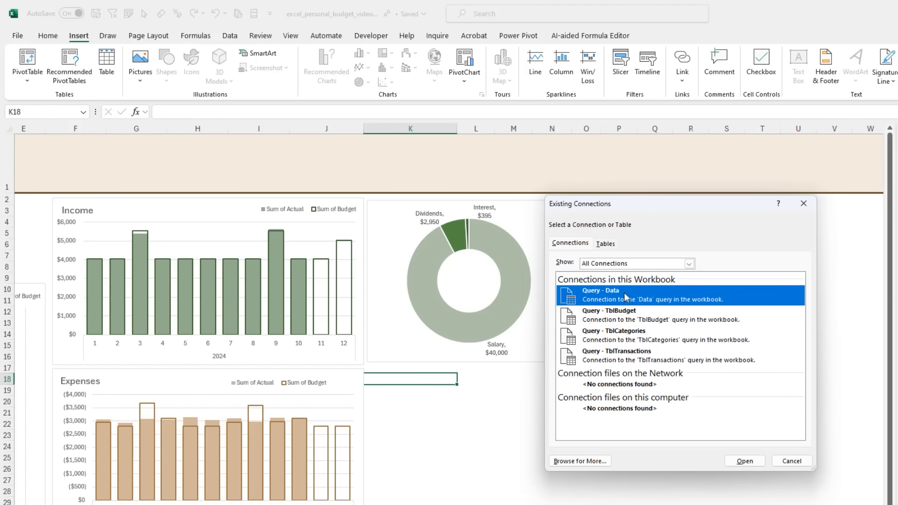
click(756, 462)
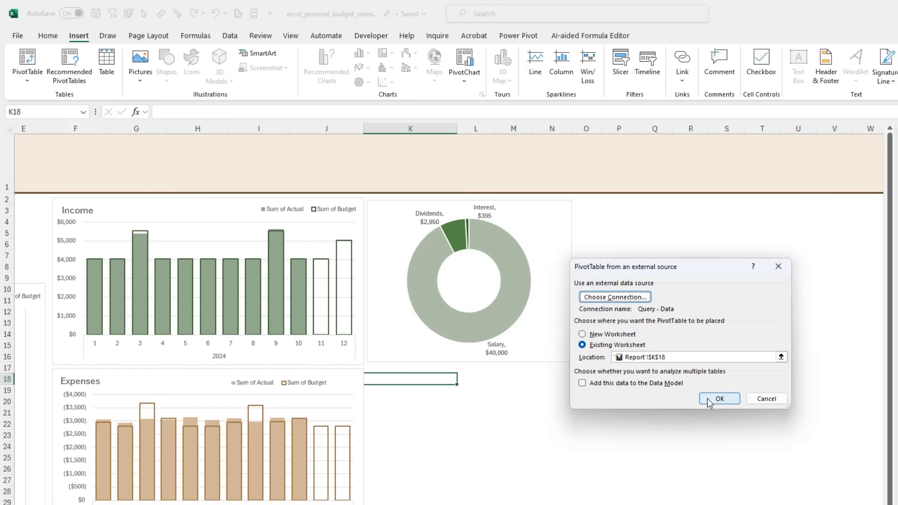
click(720, 399)
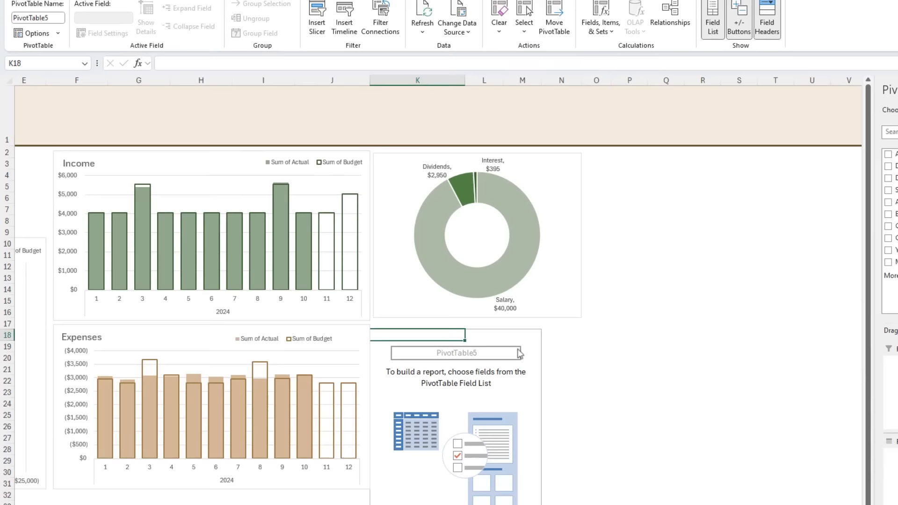
- Narrow the Income and Expenses column charts slightly to leave a gap before column K, and reselect the new PivotTable
click(362, 393)
drag(379, 342, 370, 341)
click(420, 316)
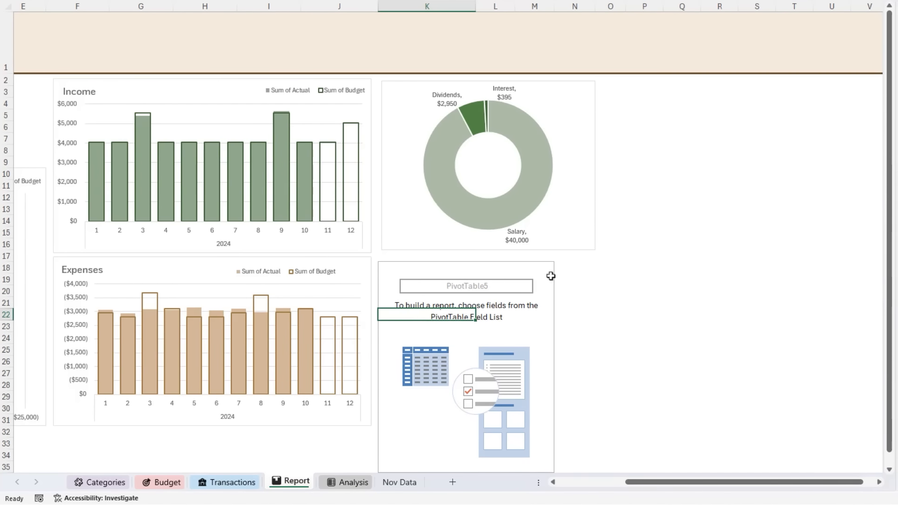
- Add Category Type and Category as PivotTable rows, with Actual and Budget as values
click(684, 168)
click(684, 156)
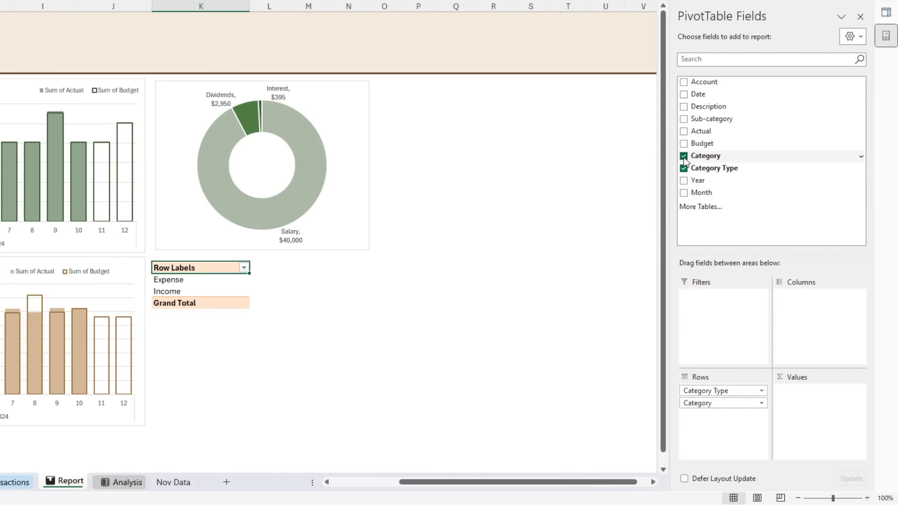
click(684, 131)
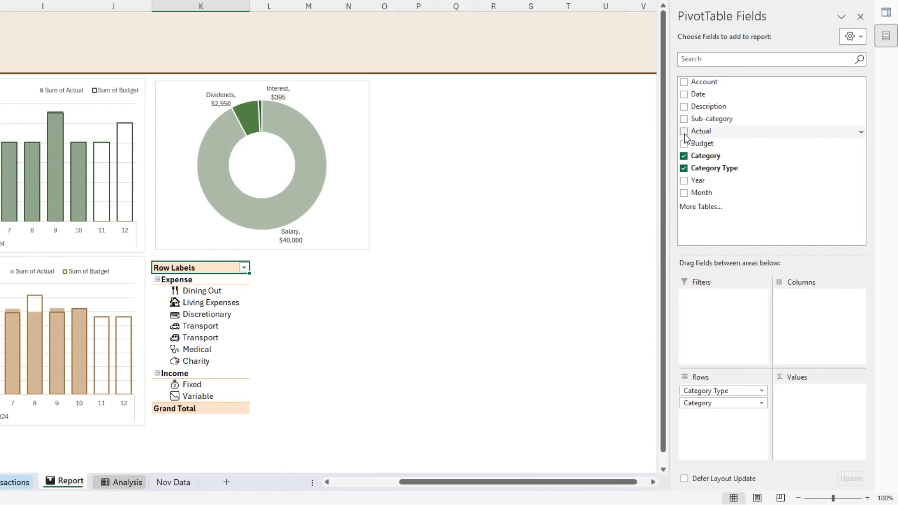
click(684, 144)
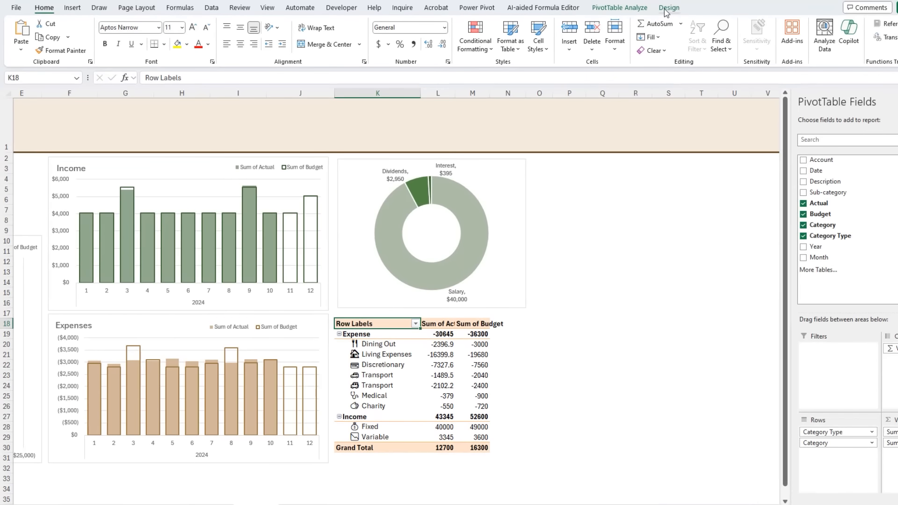
- Show all of the PivotTable's subtotals at the bottom of each group
click(669, 7)
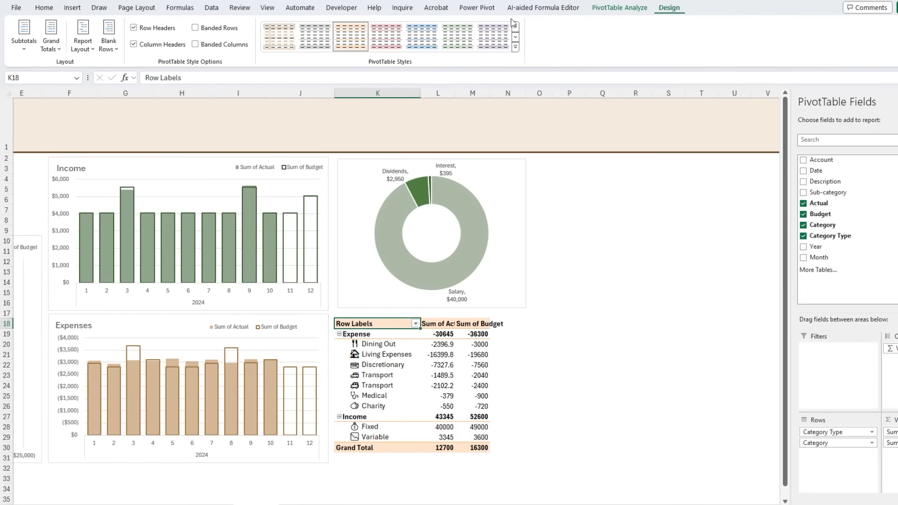
click(26, 50)
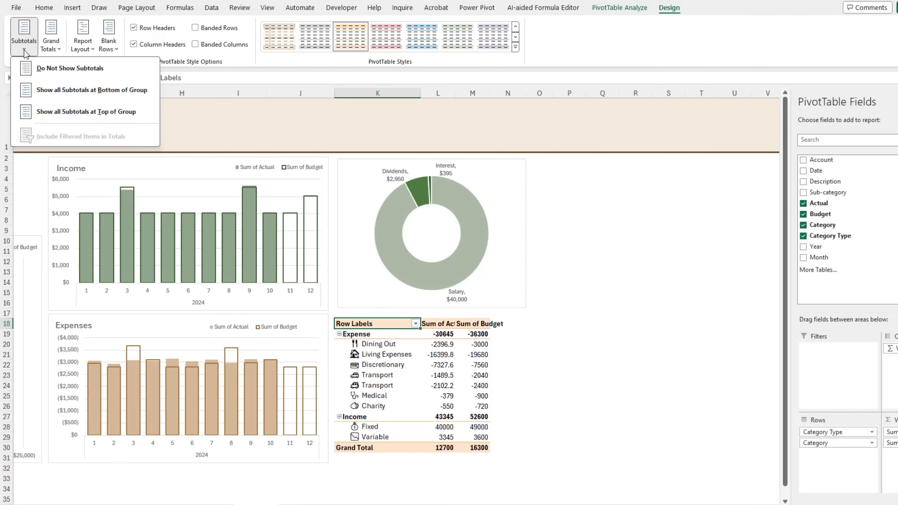
click(72, 97)
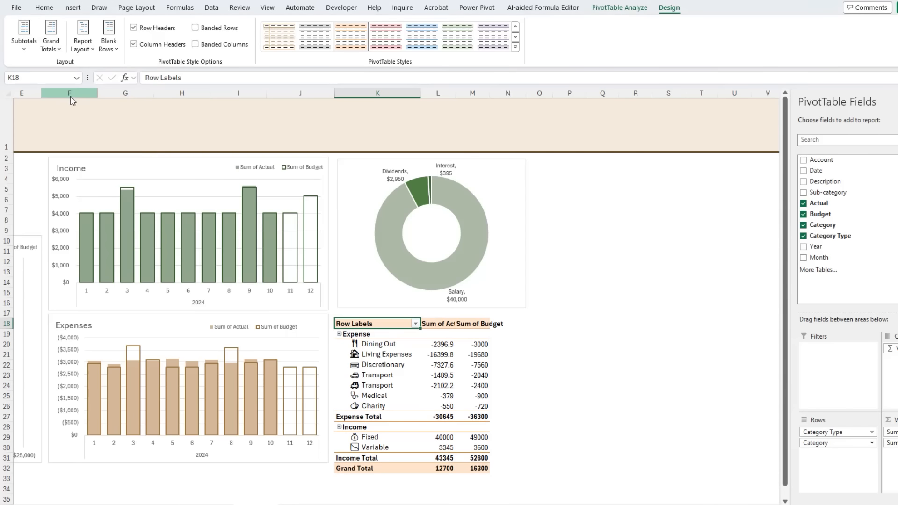
- Add a calculated field named Variance to the PivotTable with the formula = Actual - Budget
click(633, 14)
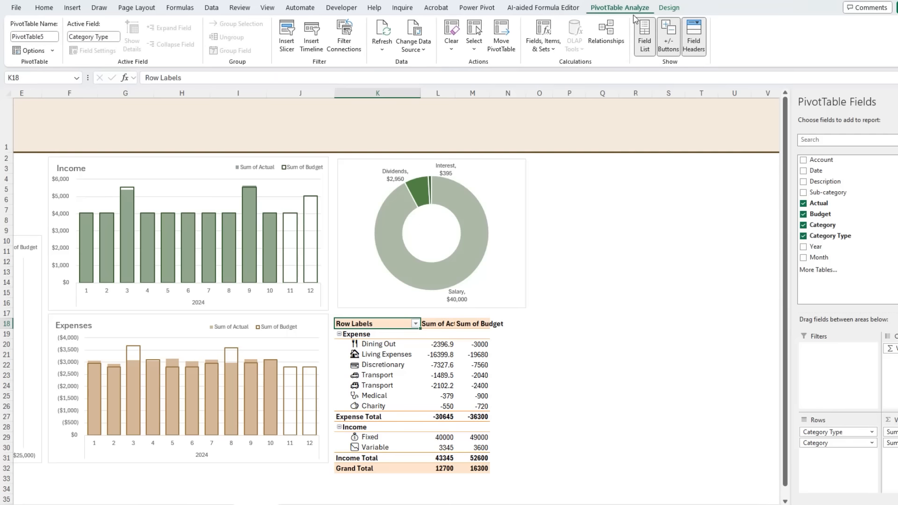
click(546, 53)
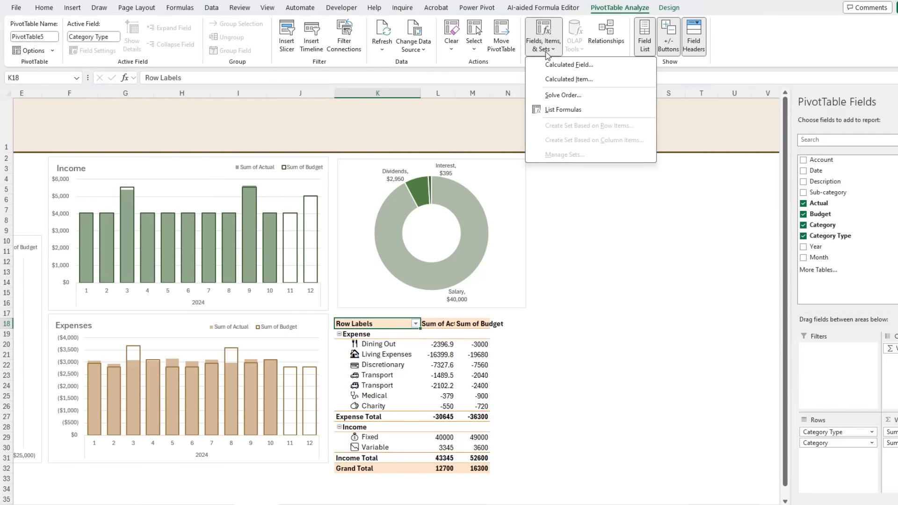
click(613, 65)
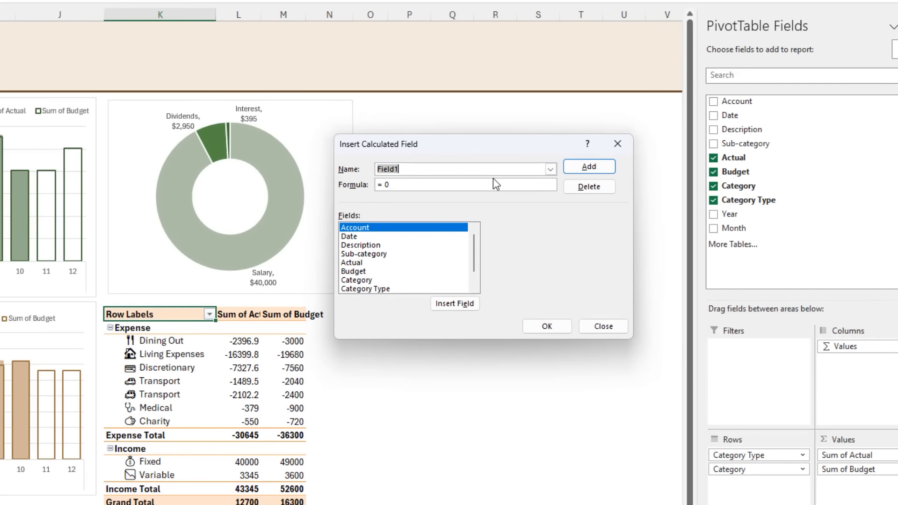
text(Variance)
scroll(370, 253, down, 1)
double_click(360, 245)
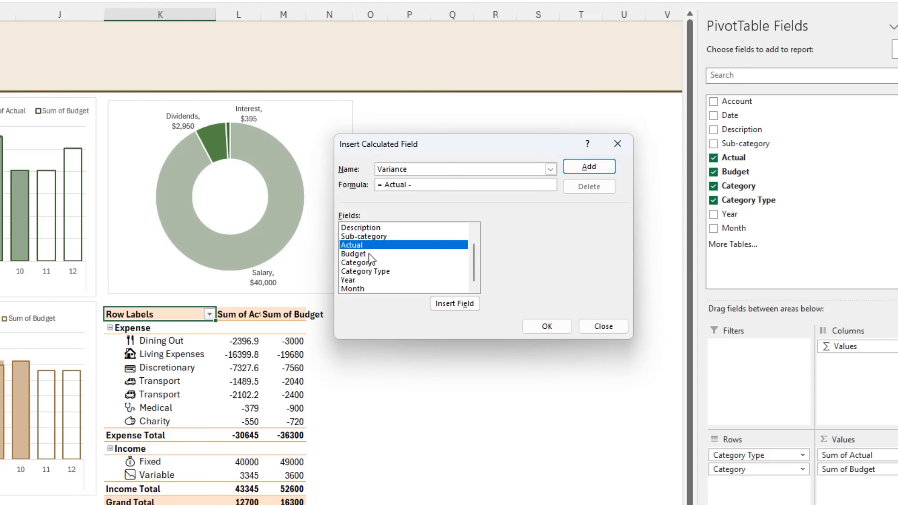
double_click(369, 254)
click(580, 170)
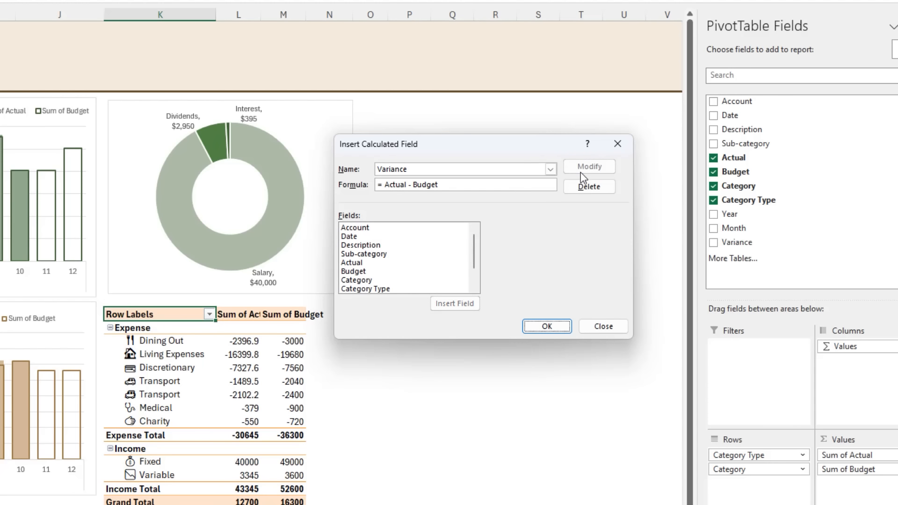
click(569, 327)
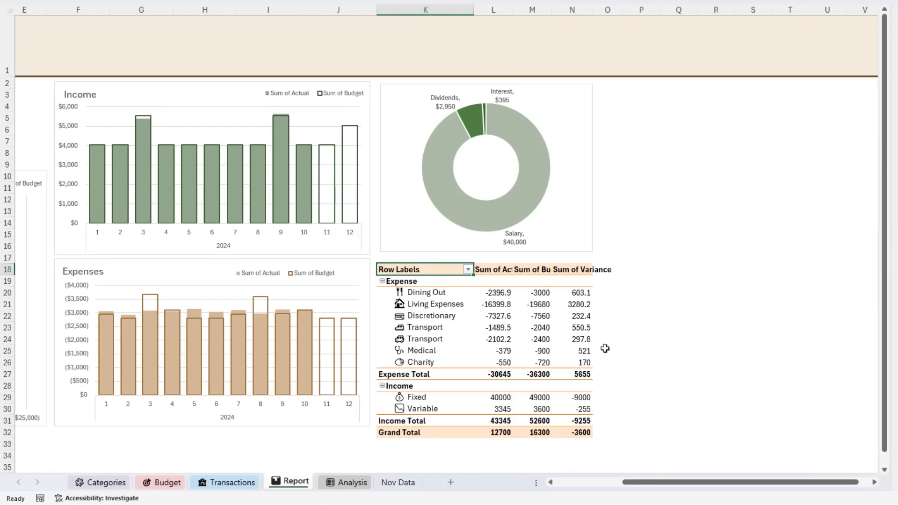
- Rename the PivotTable headers in row 18 to Personal Profit & Loss, Actual, Budget and Variance
mouse_move(524, 296)
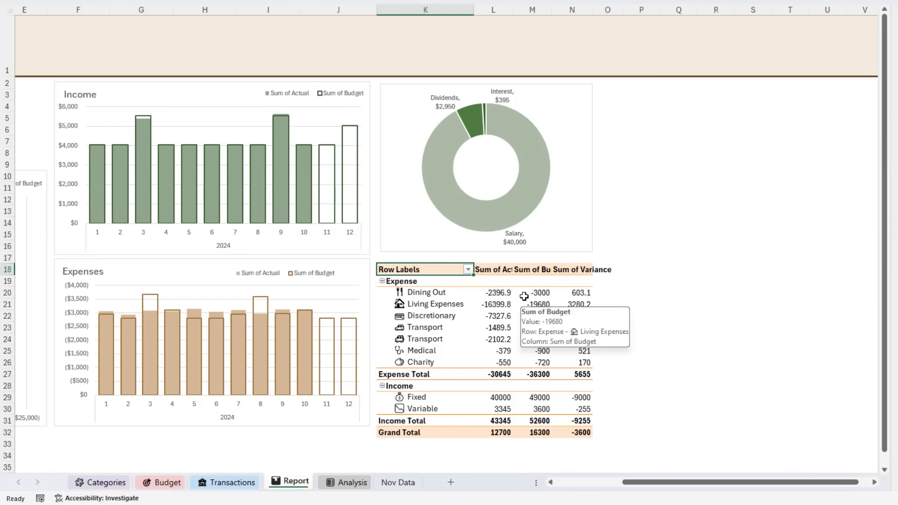
text(Personal Profit & Lo)
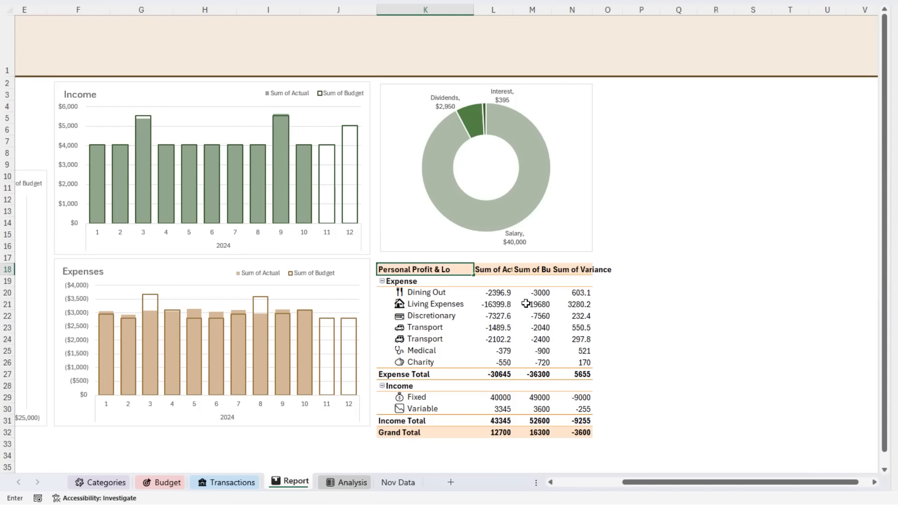
text(ss)
key(Tab)
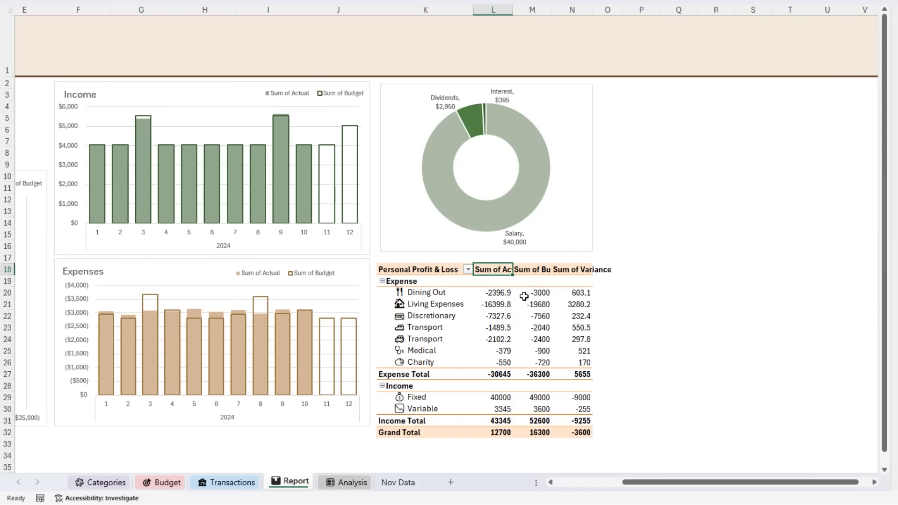
text(Actual)
key(Tab)
text(Bu)
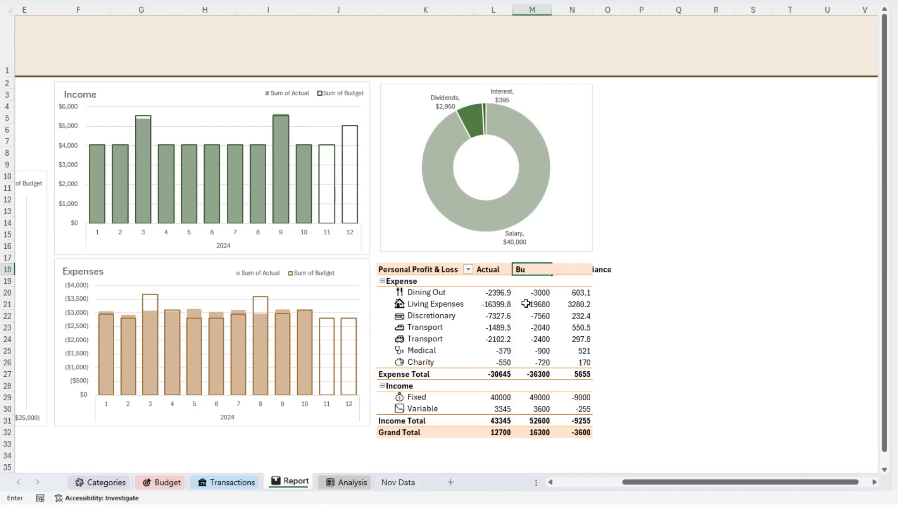
text(dget)
key(Tab)
text(Va)
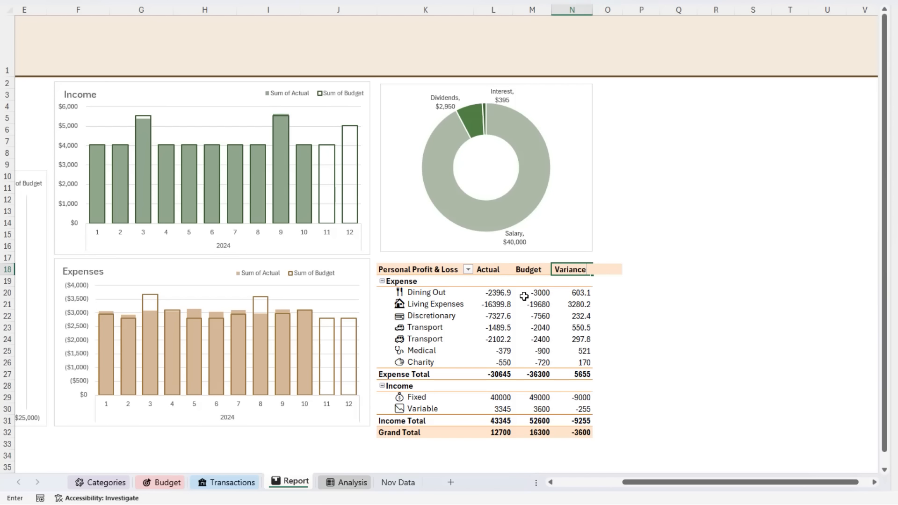
text(riance)
key(Return)
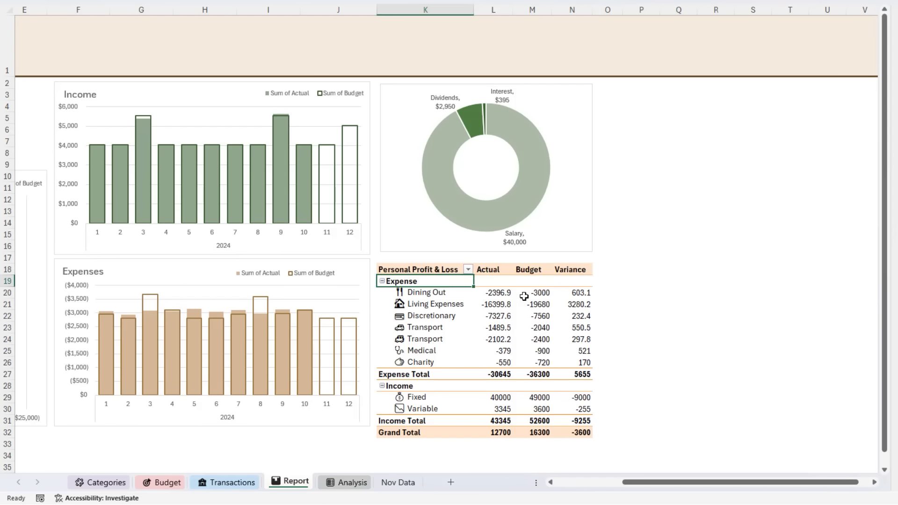
- Move the Income group above the Expense group and insert a blank line after each item in the PivotTable
click(404, 386)
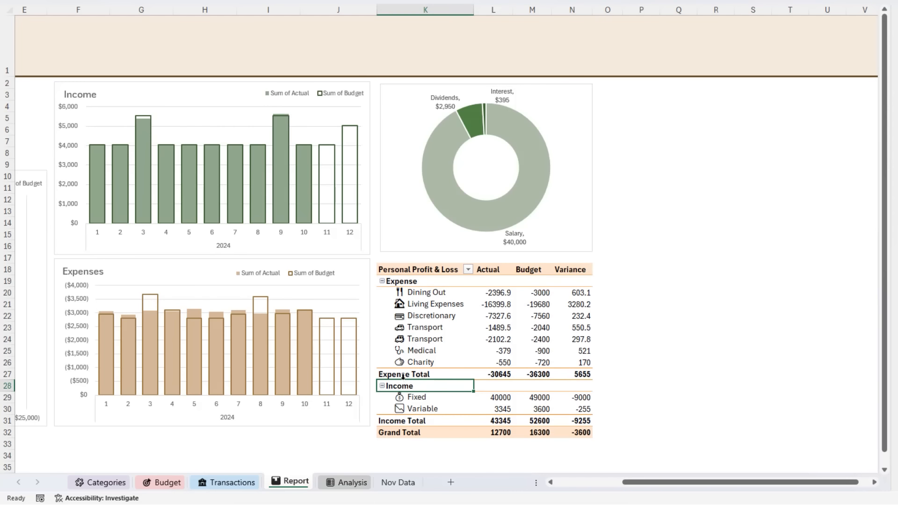
drag(404, 377, 421, 274)
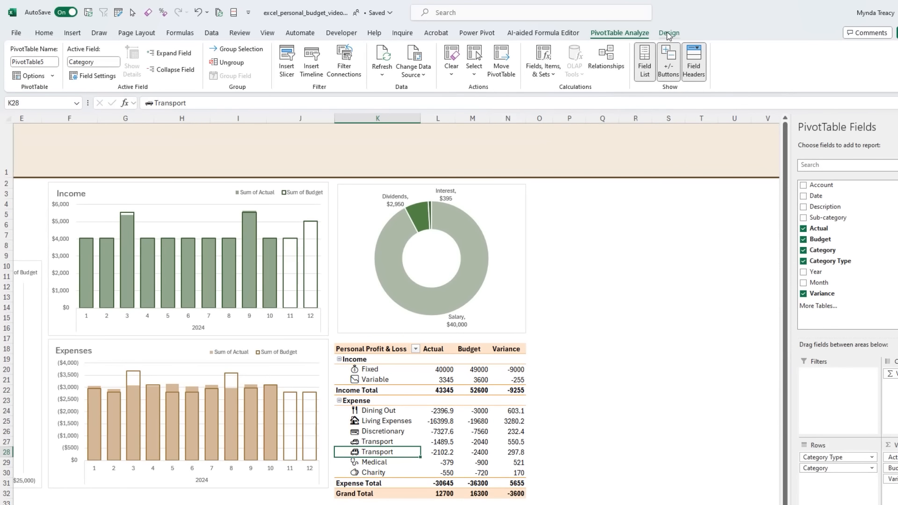
click(669, 34)
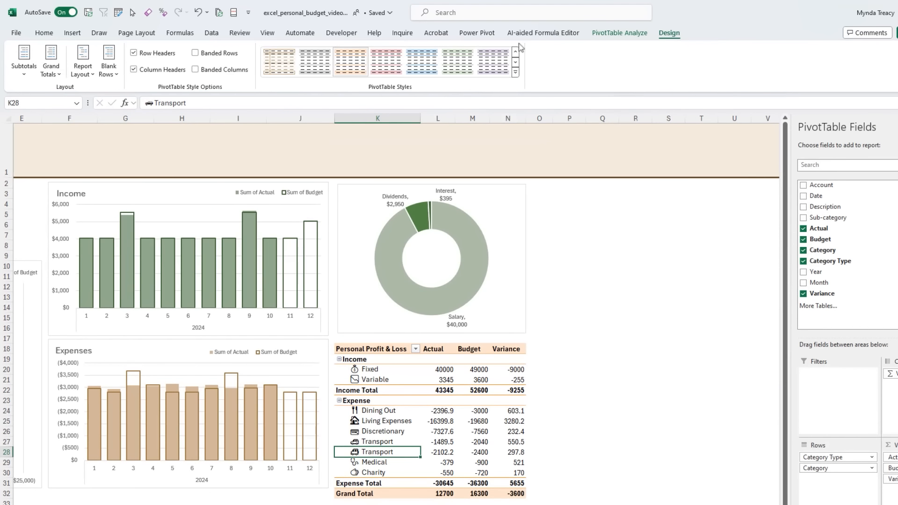
click(109, 63)
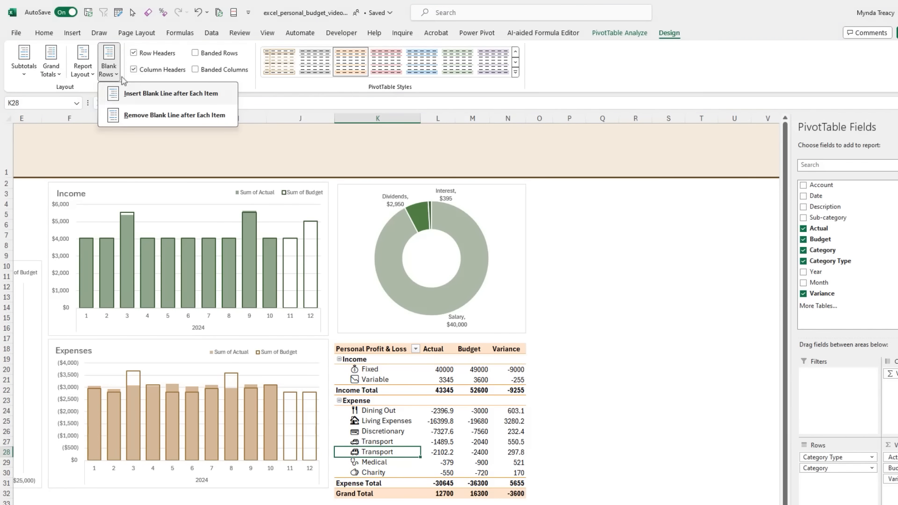
click(169, 100)
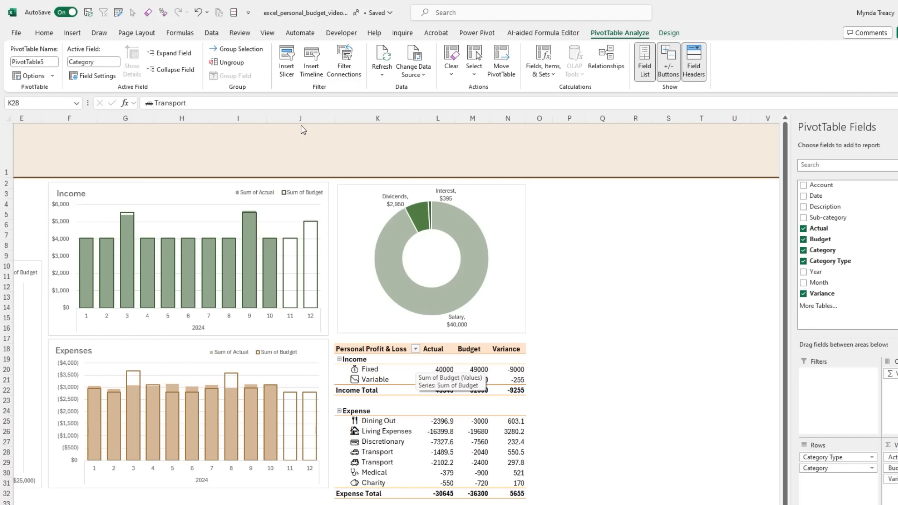
- Add a calculated item named Income Surplus/(Deficit) to the Category Type field with the formula = Income + Expense
click(366, 361)
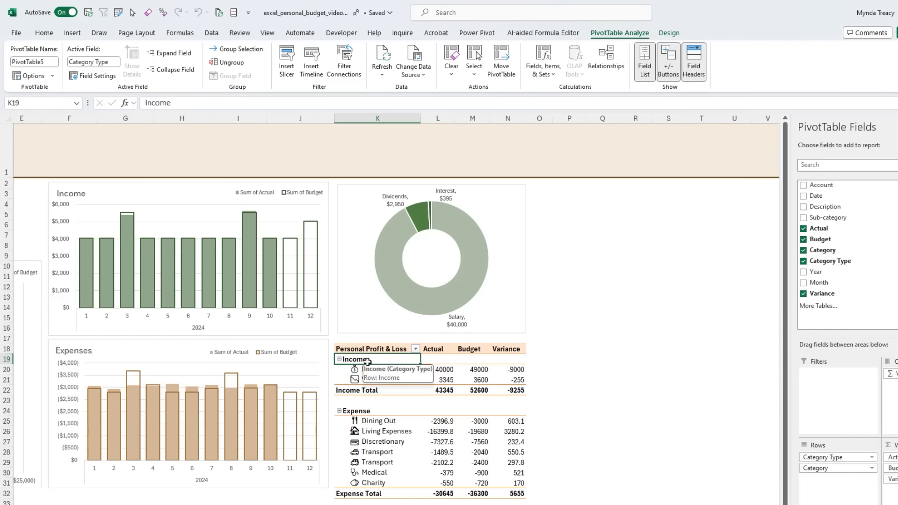
click(545, 70)
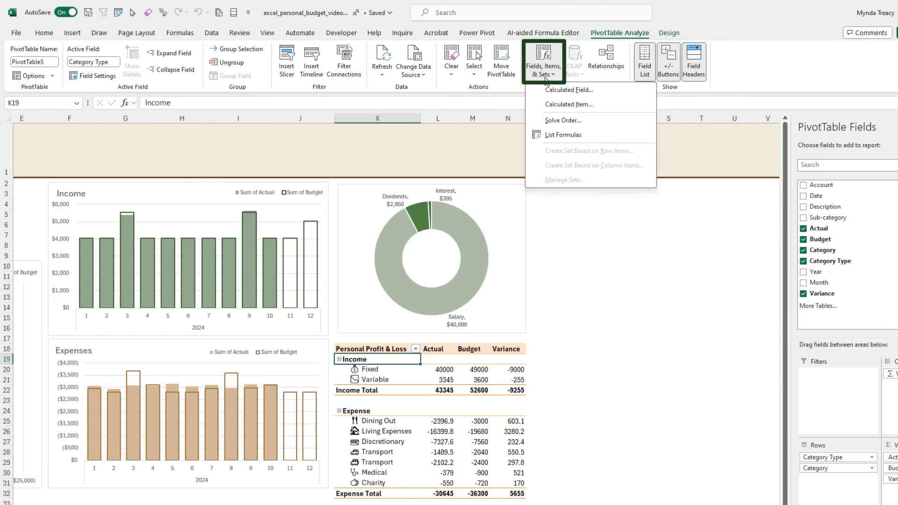
click(539, 103)
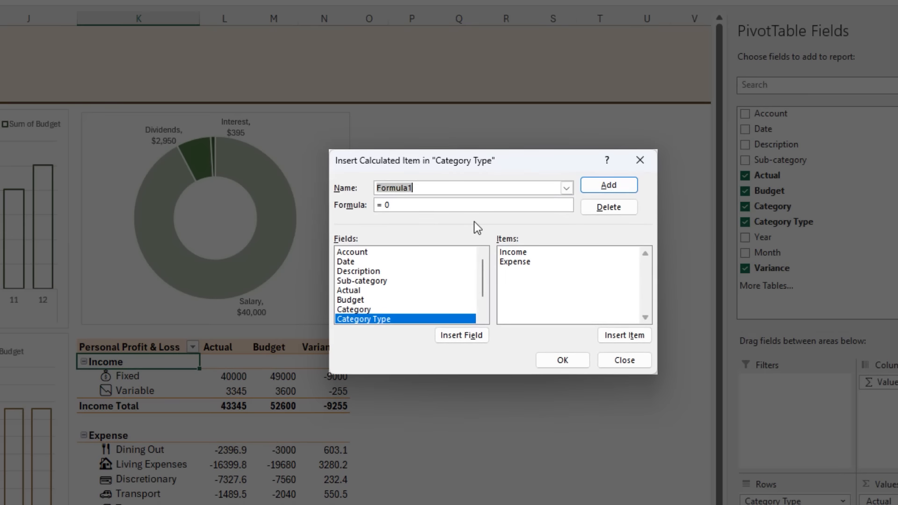
text(Income)
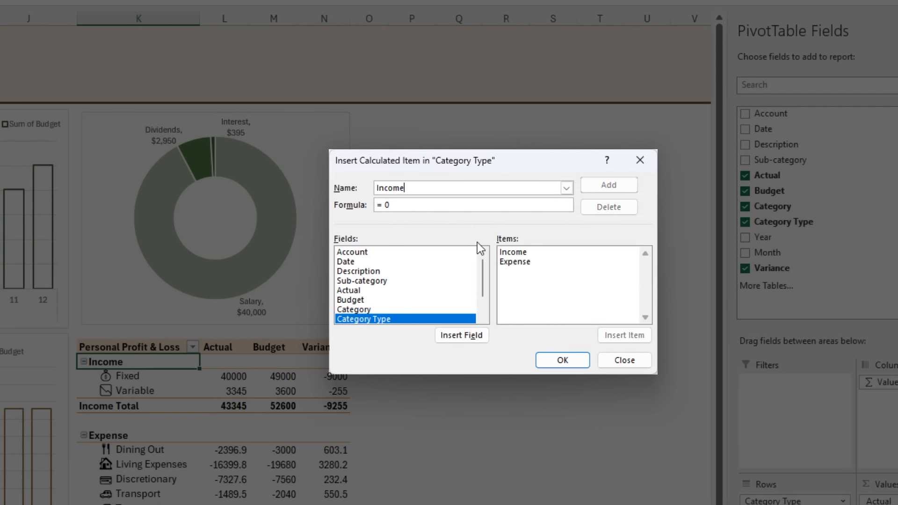
text( Surplus/(Deficit))
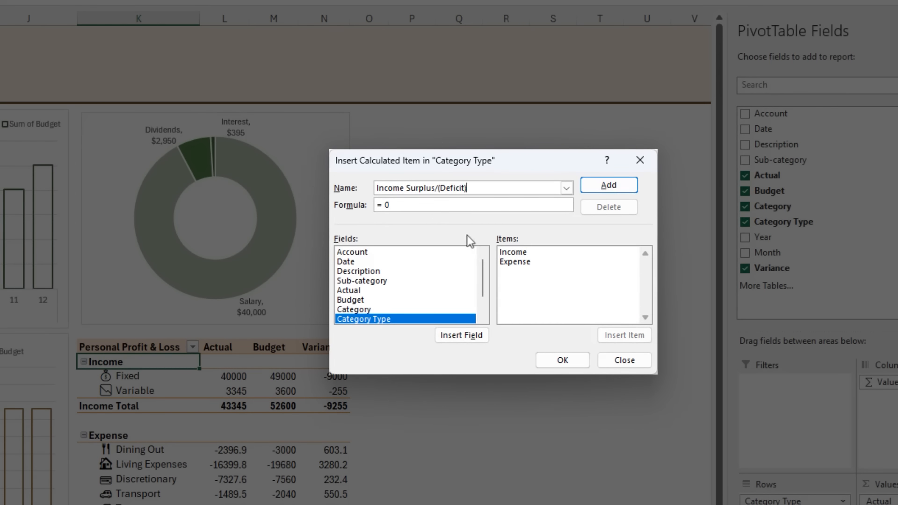
click(389, 205)
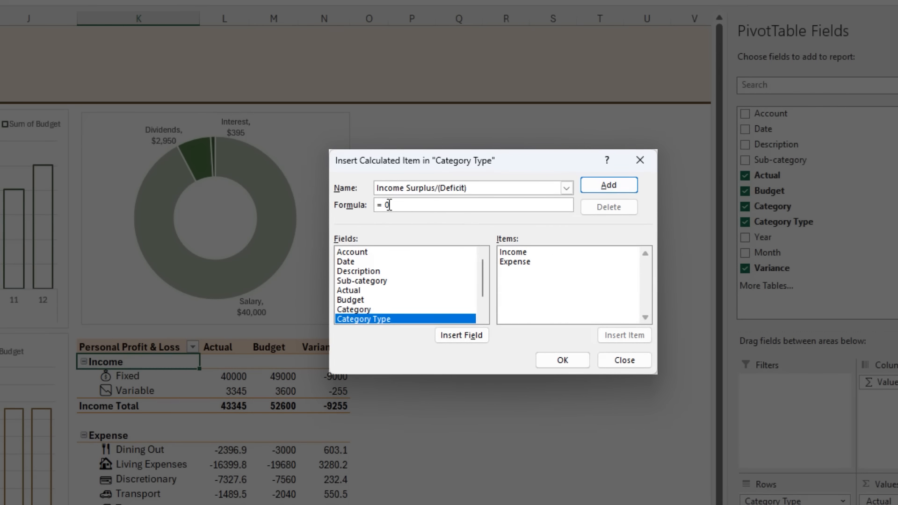
double_click(524, 252)
text(+)
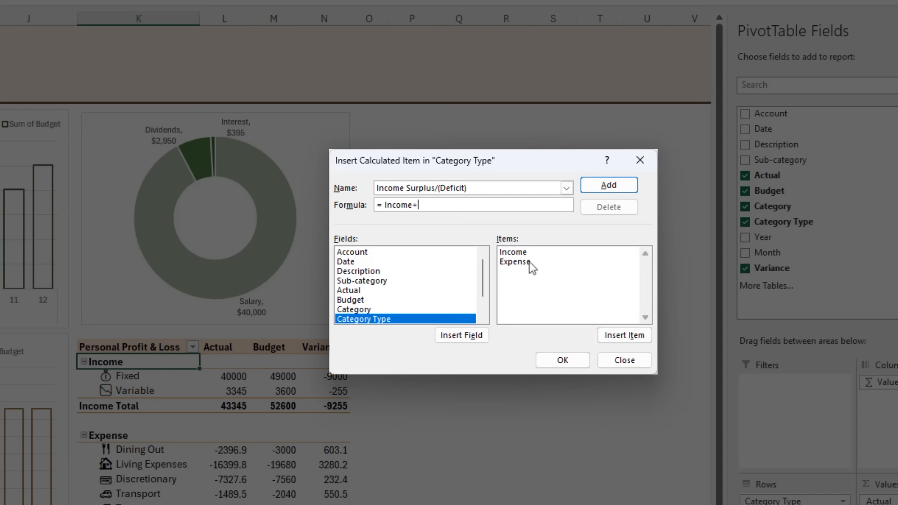
double_click(530, 262)
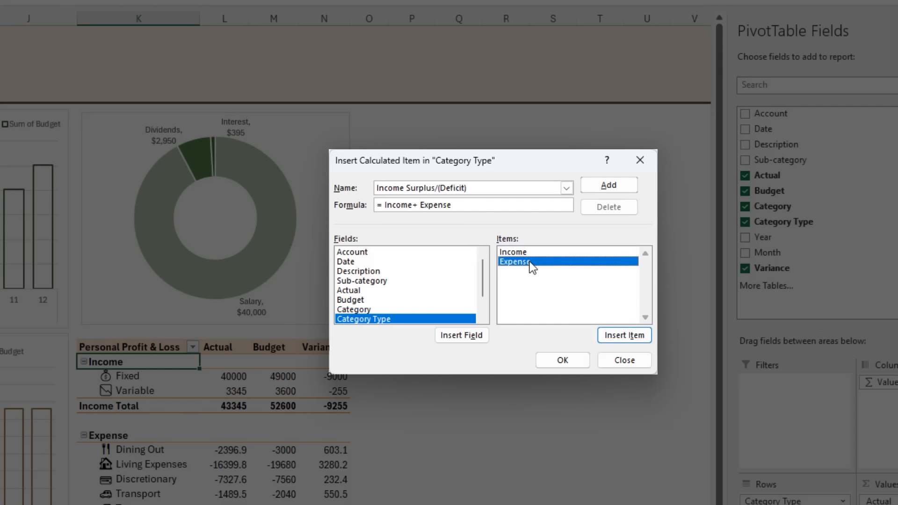
click(604, 185)
click(582, 357)
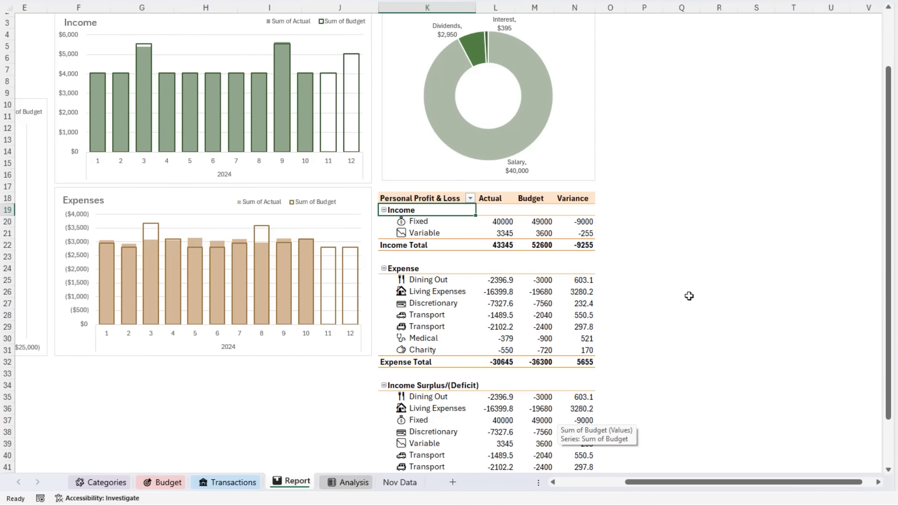
- Collapse the Income Surplus/(Deficit) group to a single row and widen column K to fit its label
scroll(687, 297, down, 1)
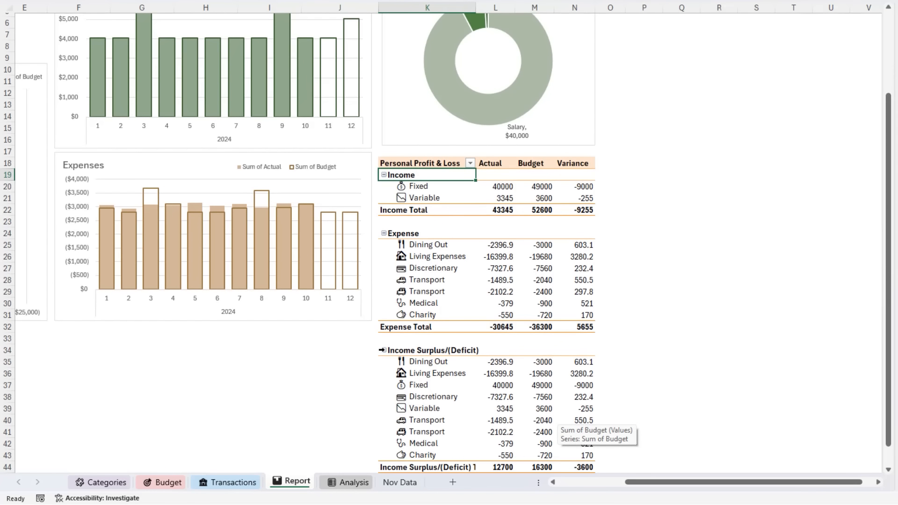
click(384, 351)
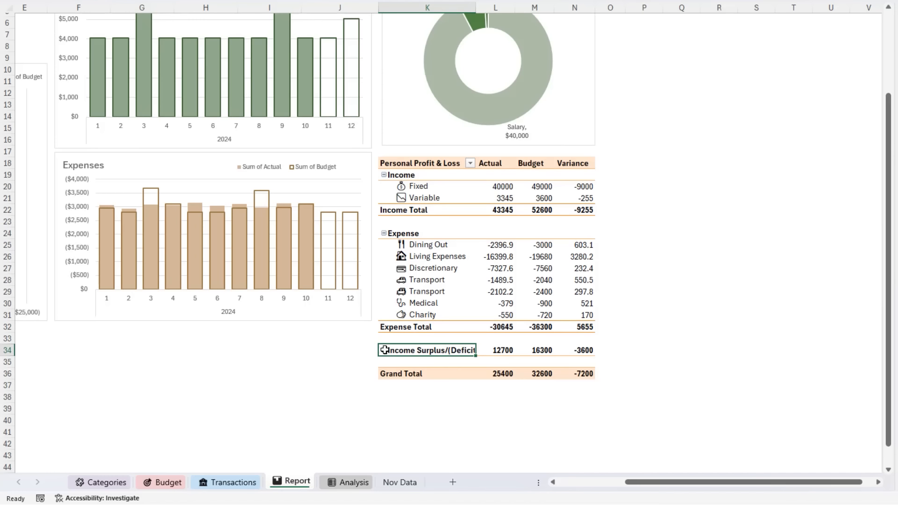
drag(476, 5, 482, 6)
- Remove the Grand Total row from the Personal Profit & Loss PivotTable
click(413, 363)
right_click(413, 374)
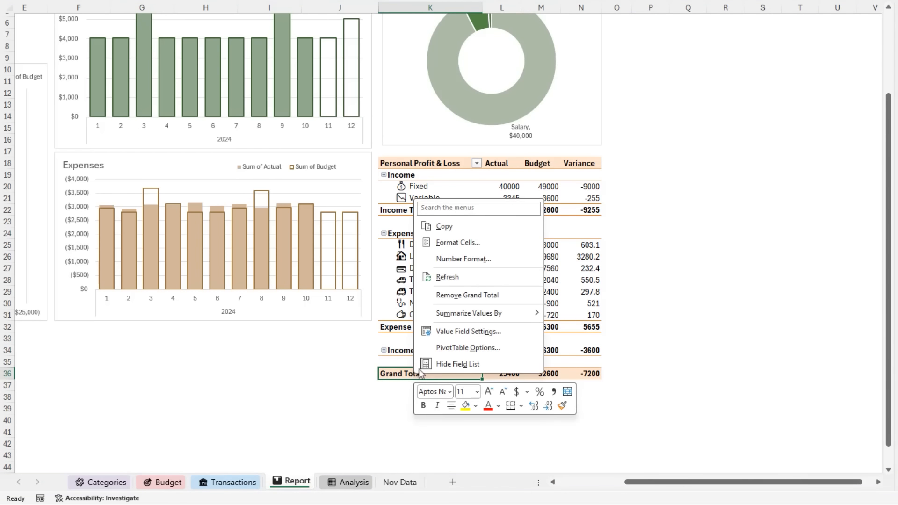
click(517, 293)
- Hide the PivotTable's expand/collapse buttons and apply the green style from the first row of the Light PivotTable styles
click(417, 280)
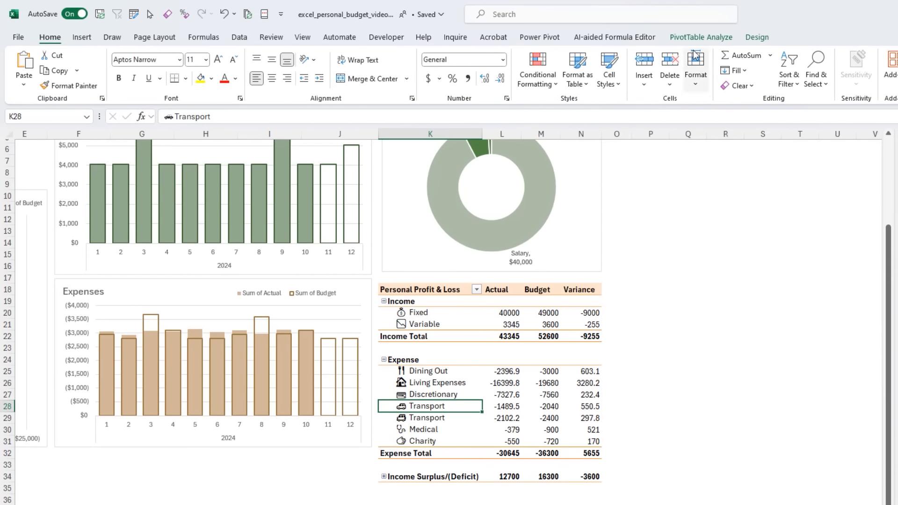
click(701, 37)
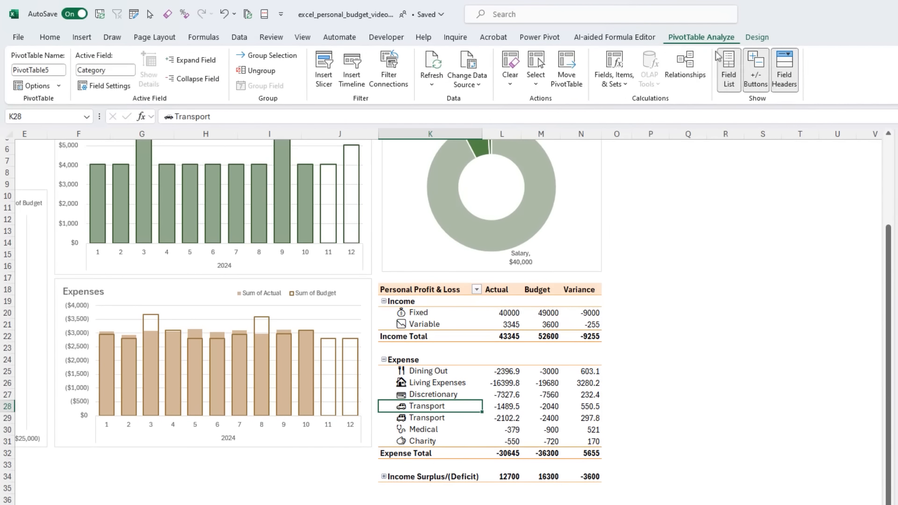
click(757, 85)
click(757, 37)
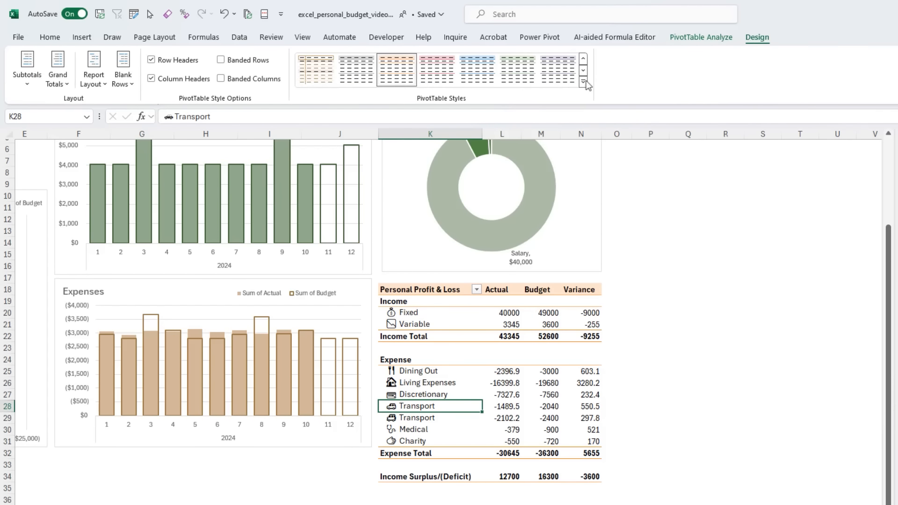
click(583, 82)
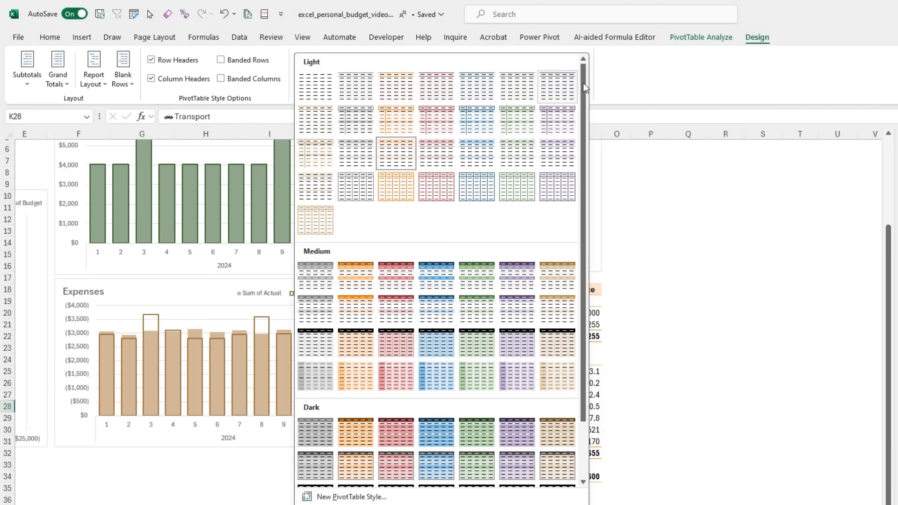
click(512, 90)
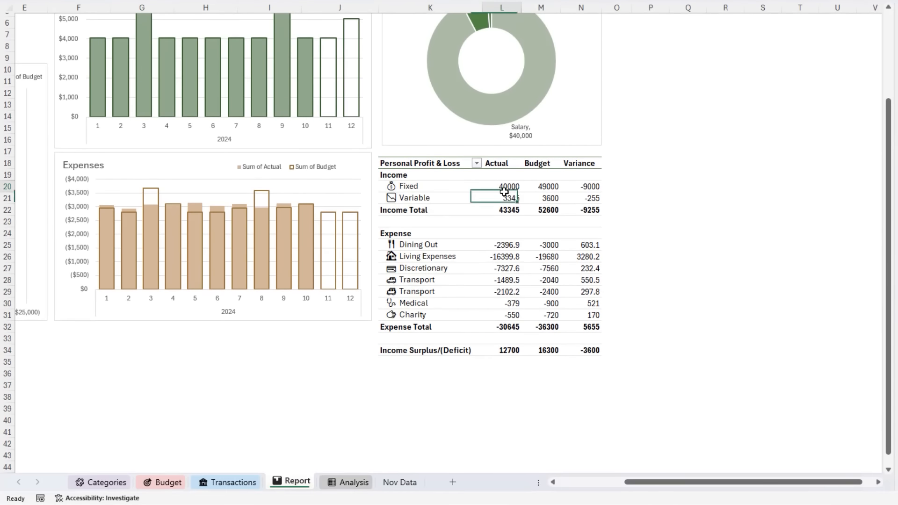
- Format the PivotTable's Actual values with the custom number format $#,##0_);($#,##0)
right_click(506, 316)
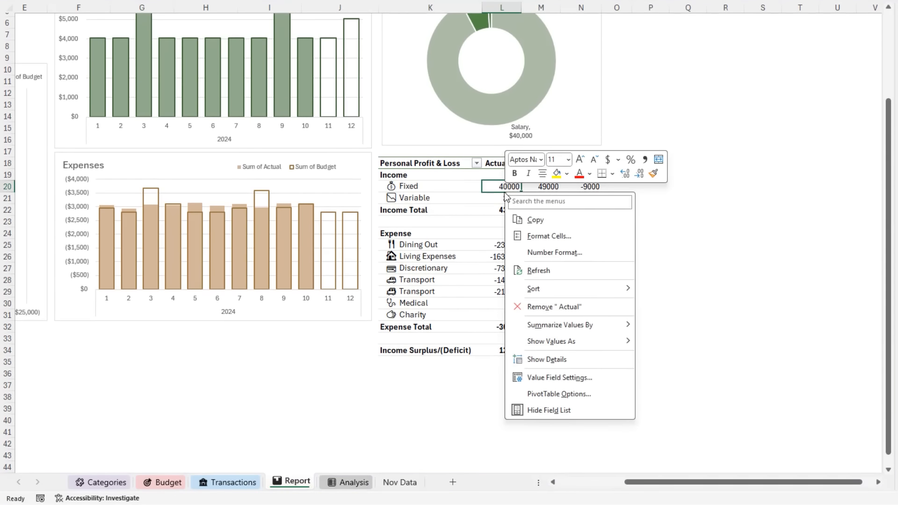
click(586, 251)
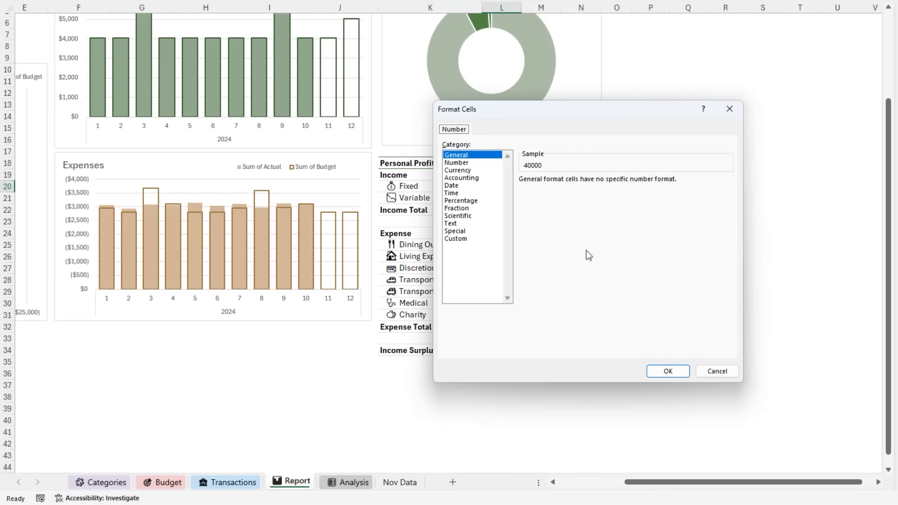
click(473, 239)
drag(728, 210, 733, 286)
click(577, 284)
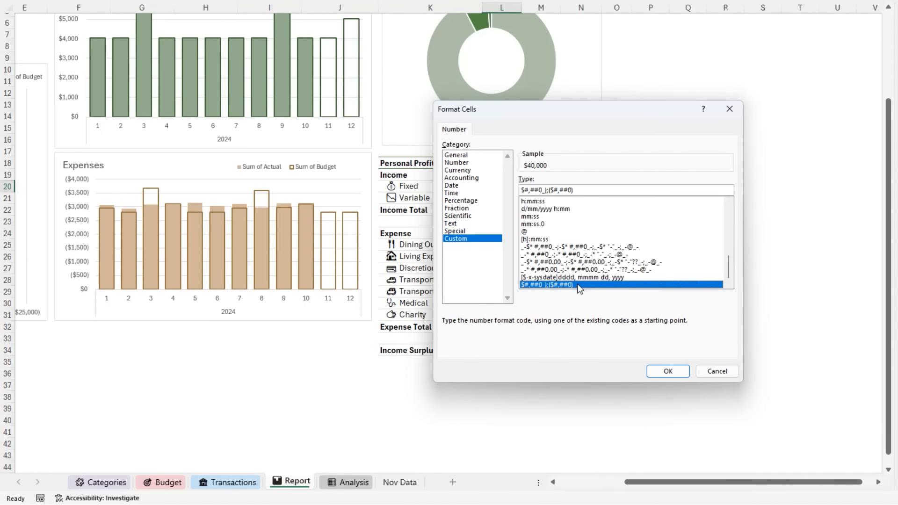
key(Return)
- Format the PivotTable's Budget values with the custom number format $#,##0_);($#,##0)
click(552, 202)
right_click(552, 202)
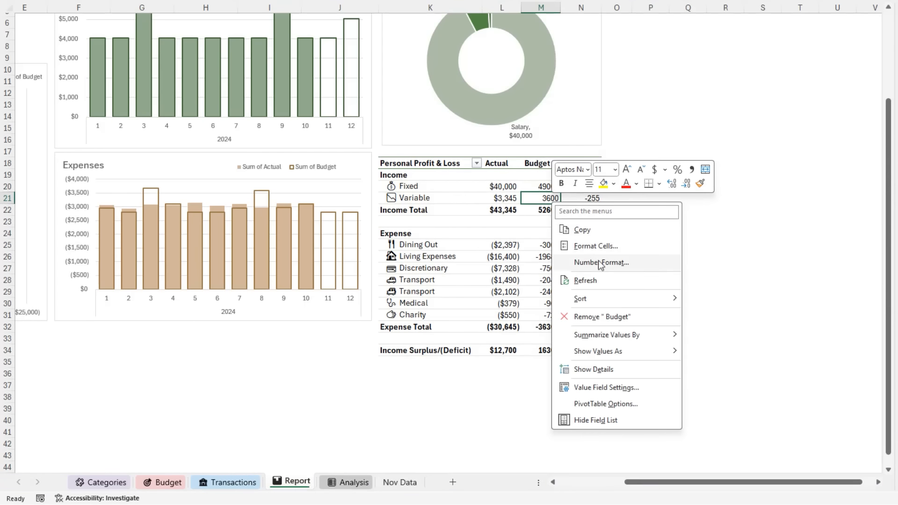
click(584, 261)
click(469, 251)
drag(742, 222, 745, 294)
click(626, 299)
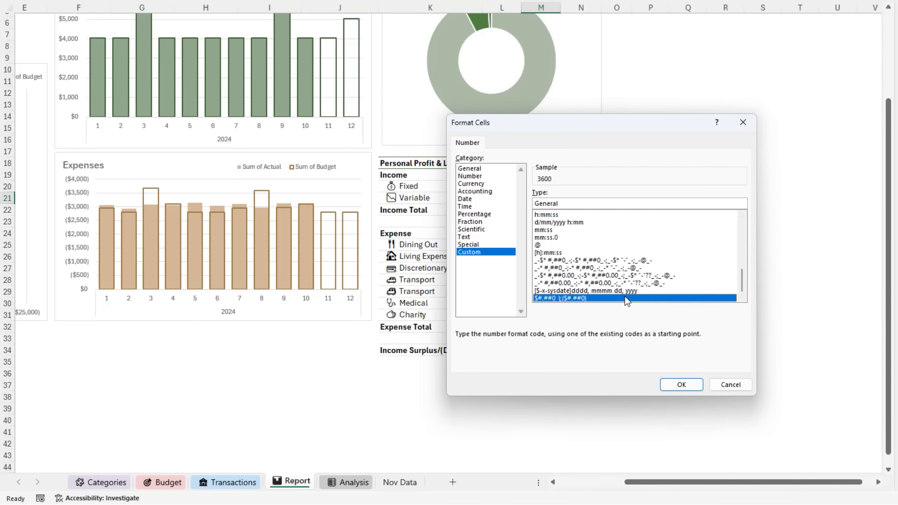
click(678, 382)
- Format the PivotTable's Variance values with the custom number format $#,##0_);($#,##0)
right_click(583, 202)
click(636, 262)
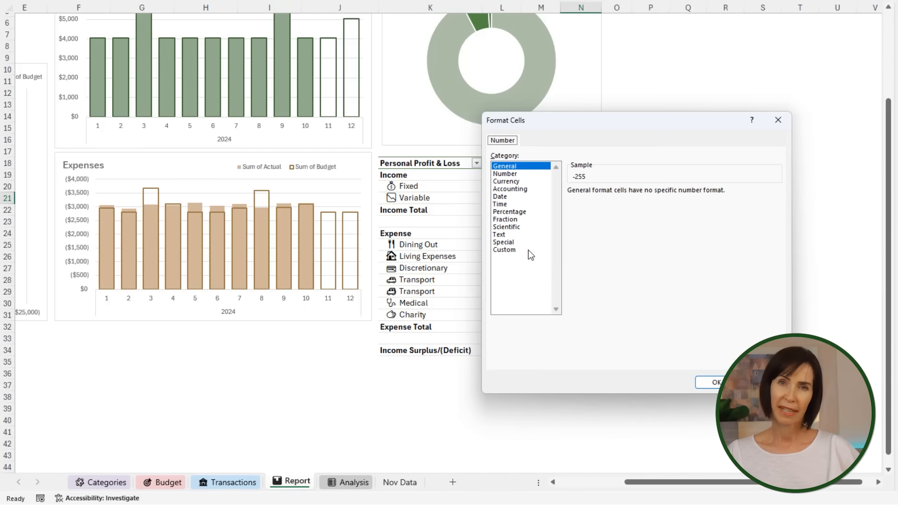
click(506, 249)
scroll(652, 280, down, 10)
click(651, 295)
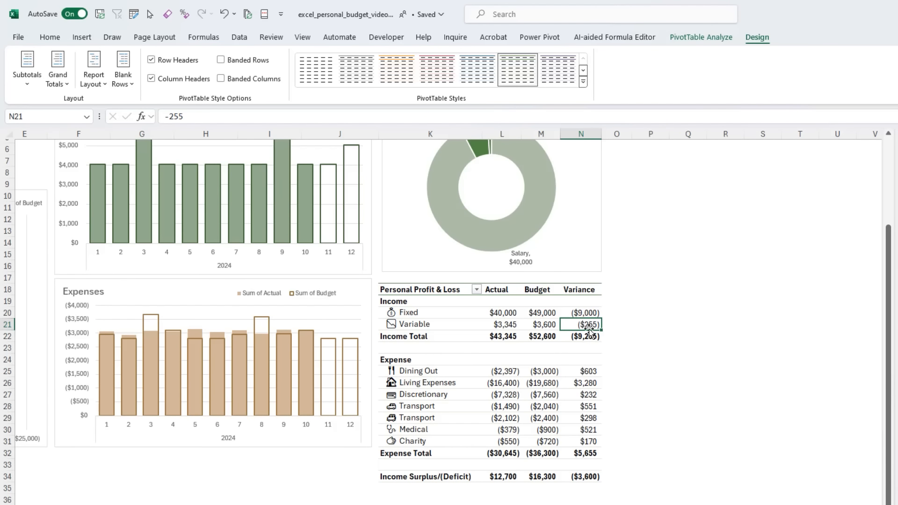
- Apply the uncircled check, exclamation and cross icon set to all cells showing Variance values for Category
click(50, 37)
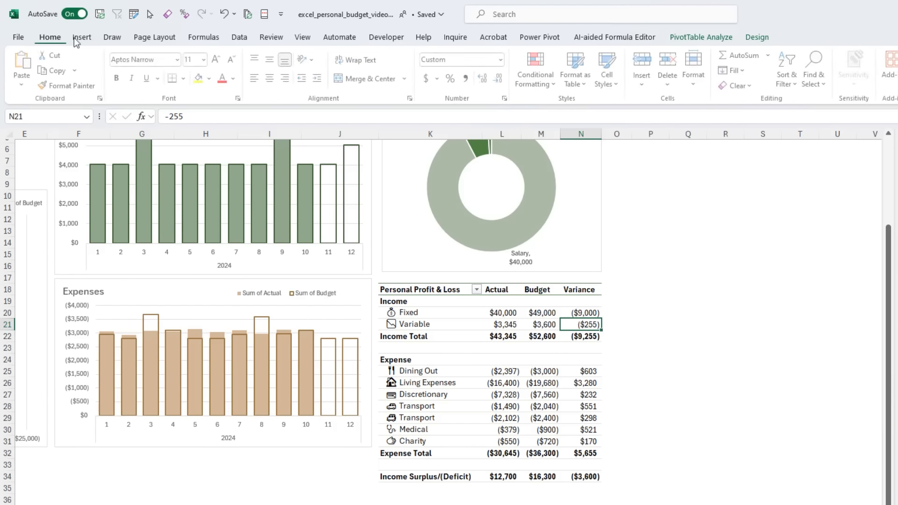
click(552, 83)
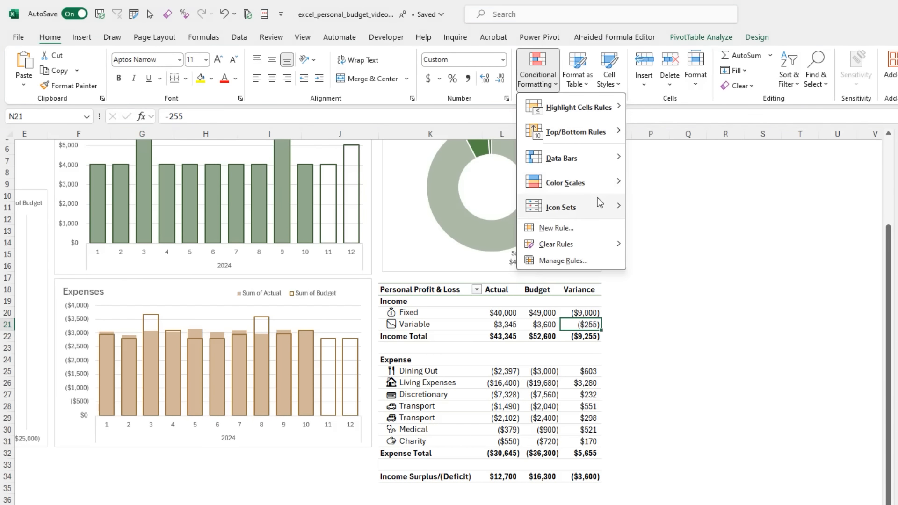
mouse_move(599, 204)
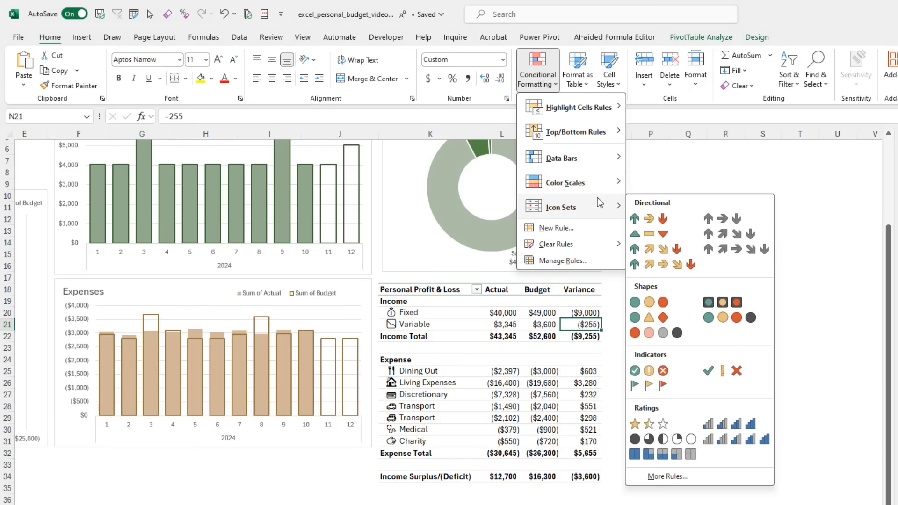
click(749, 373)
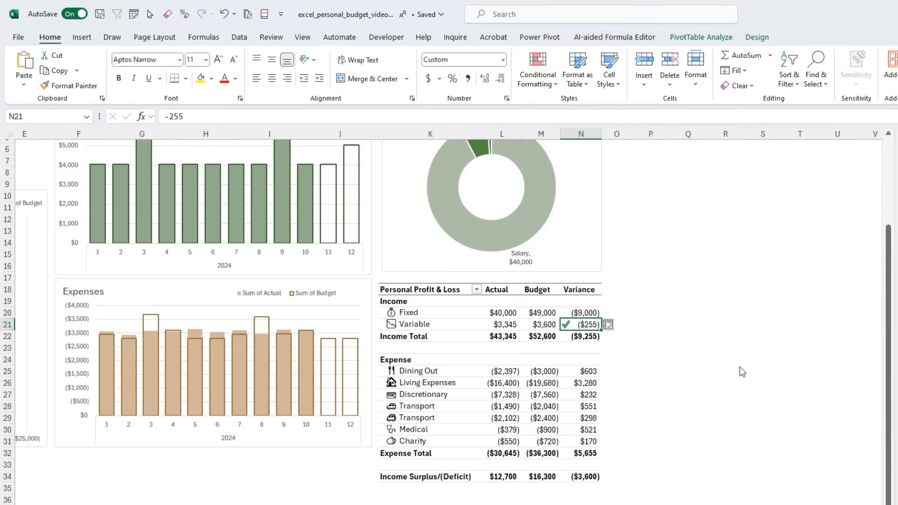
click(614, 326)
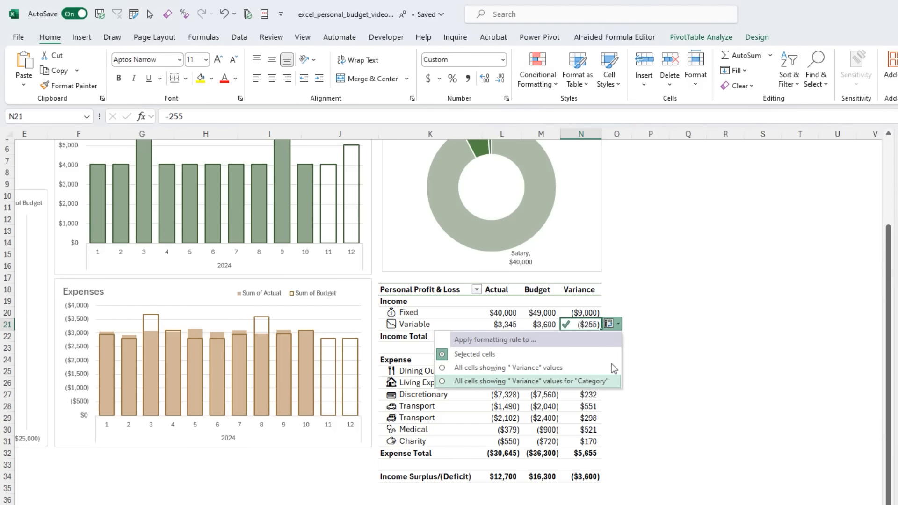
click(613, 383)
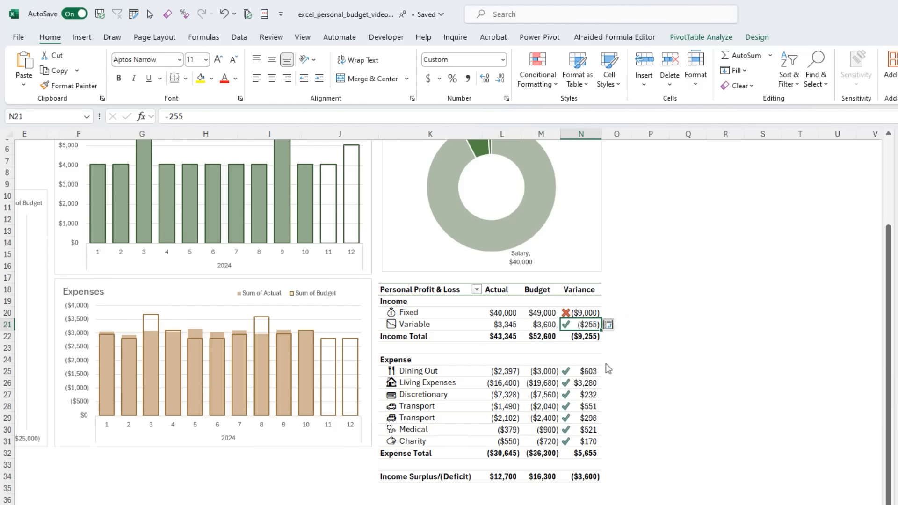
- Edit the Variance icon rule so the green check shows when the value is >= 0, with type Number
click(523, 80)
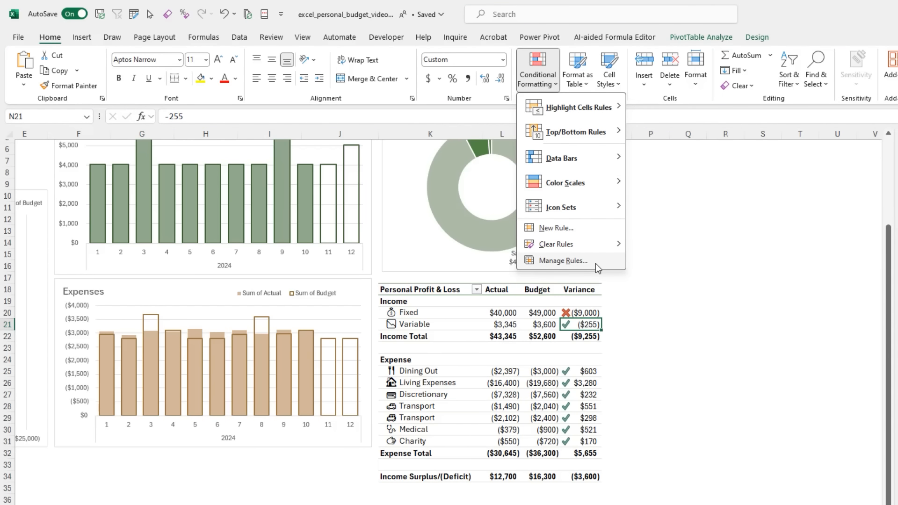
click(564, 261)
double_click(328, 227)
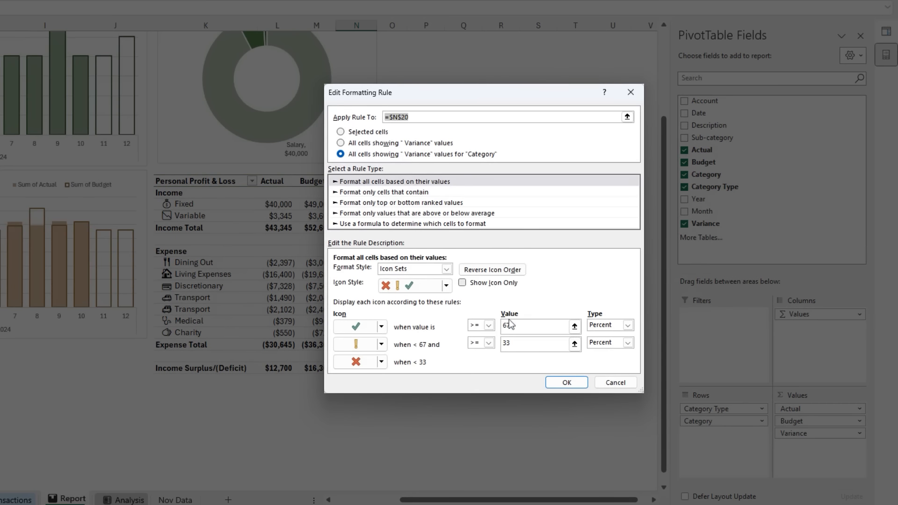
click(517, 324)
text(0)
click(628, 326)
click(619, 335)
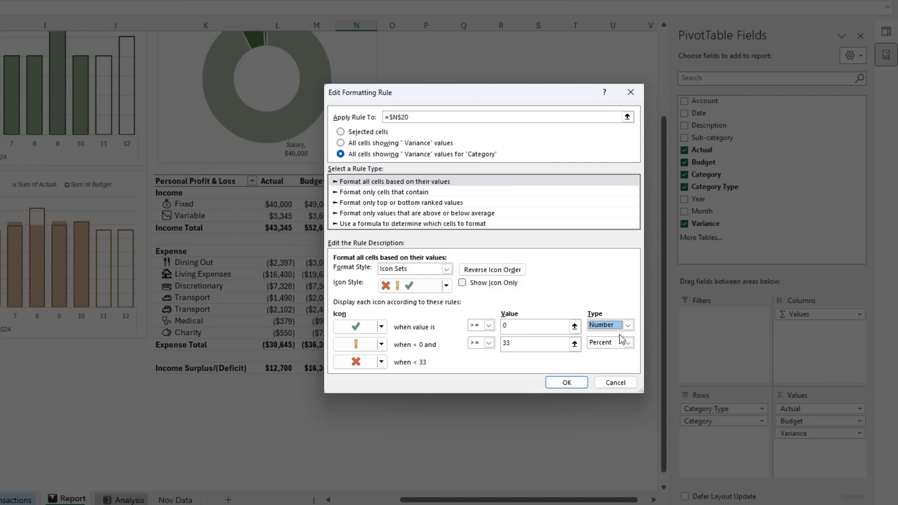
- Set the yellow exclamation icon's threshold in the Variance rule to >= 0, with type Number
click(515, 344)
click(627, 343)
click(604, 352)
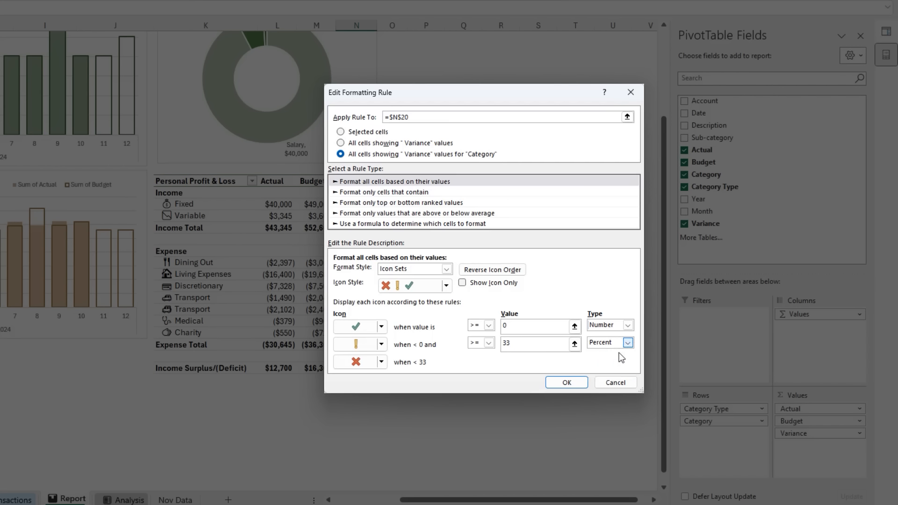
double_click(508, 343)
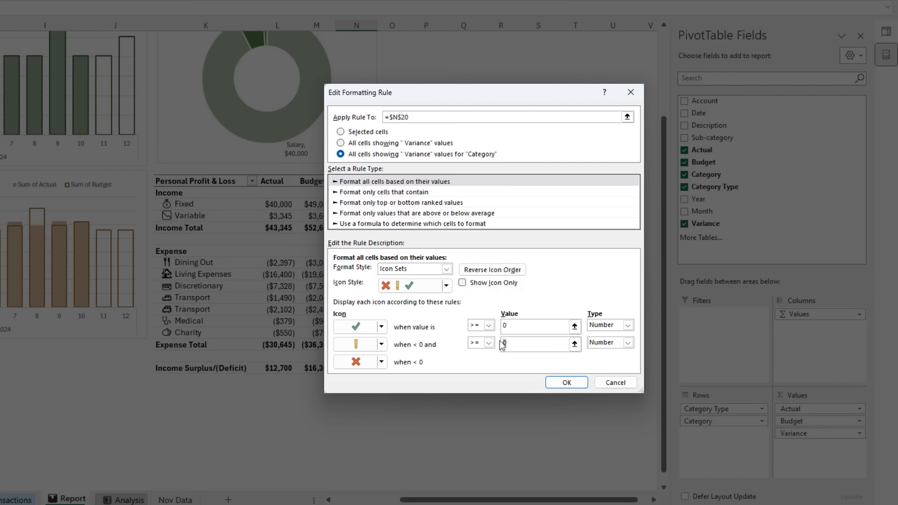
- Replace the yellow exclamation icon with No Cell Icon and apply the edited Variance rule
click(381, 345)
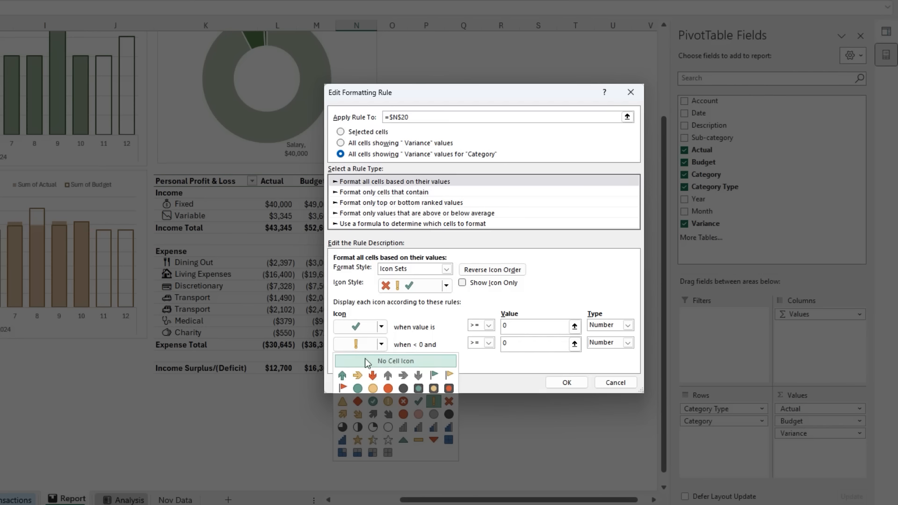
click(367, 362)
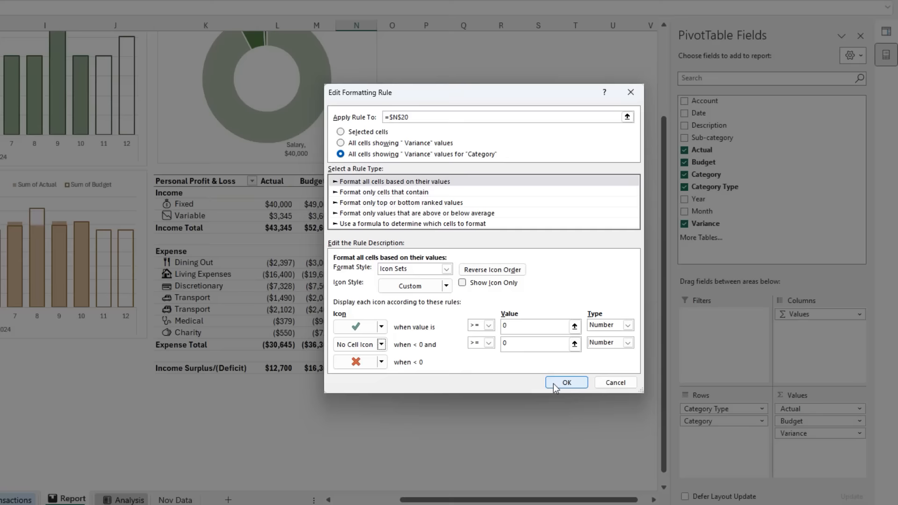
click(554, 384)
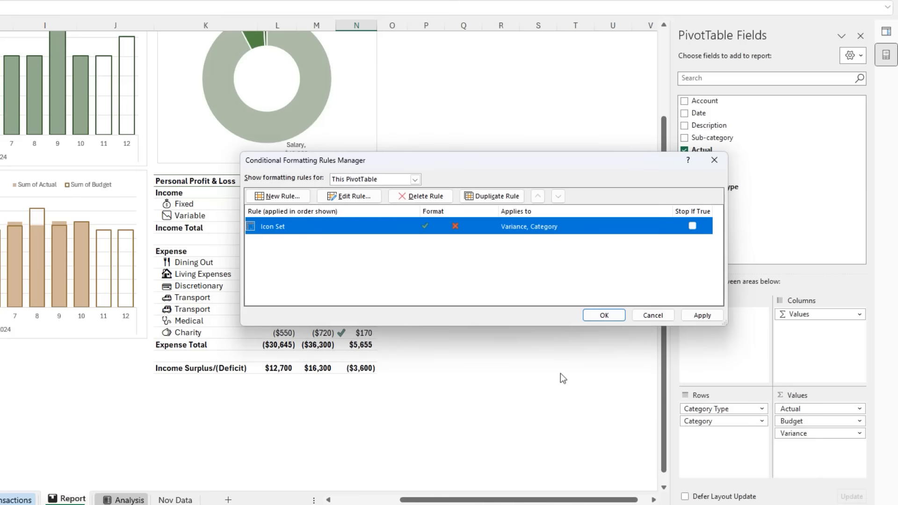
click(599, 318)
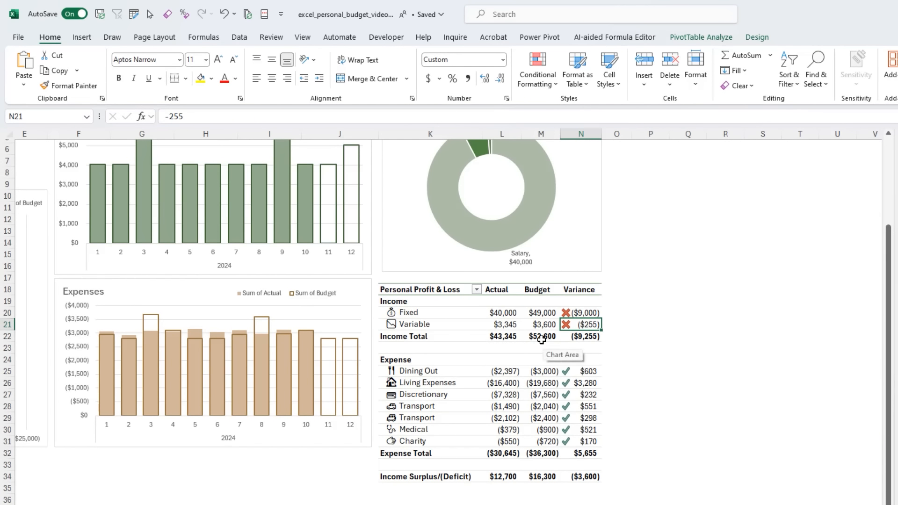
- Rename the Personal Profit & Loss PivotTable as PTProfitLoss
mouse_move(541, 340)
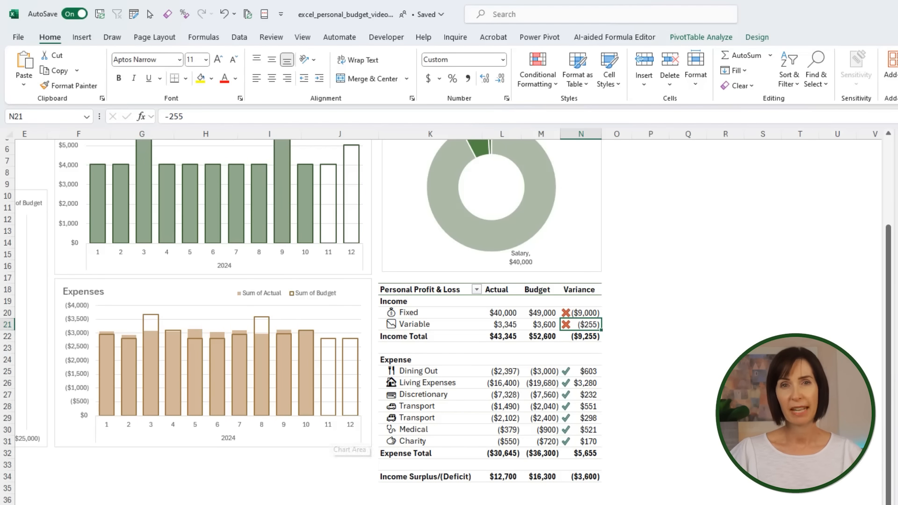
click(728, 40)
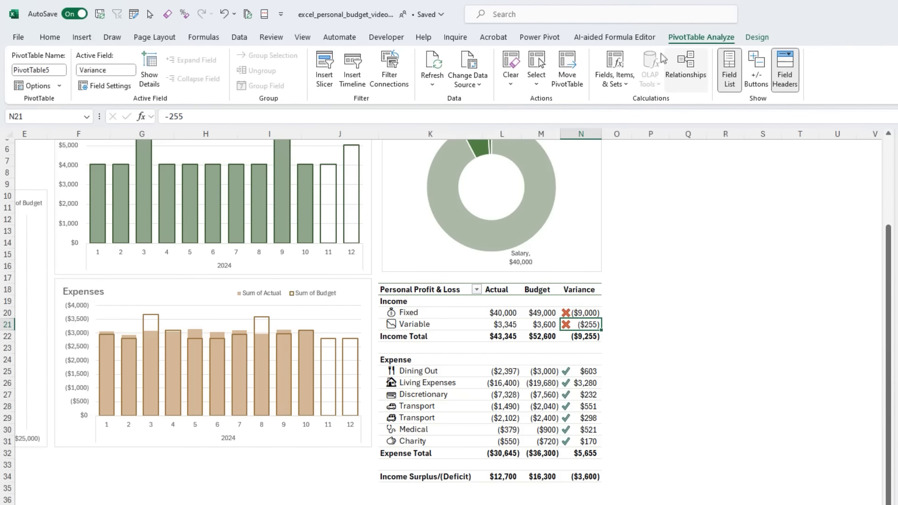
click(63, 68)
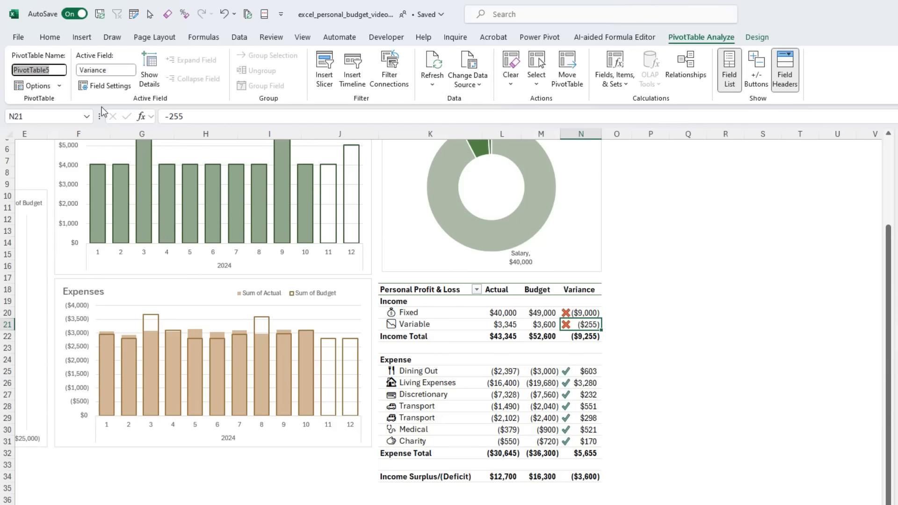
text(PTProfitLoss)
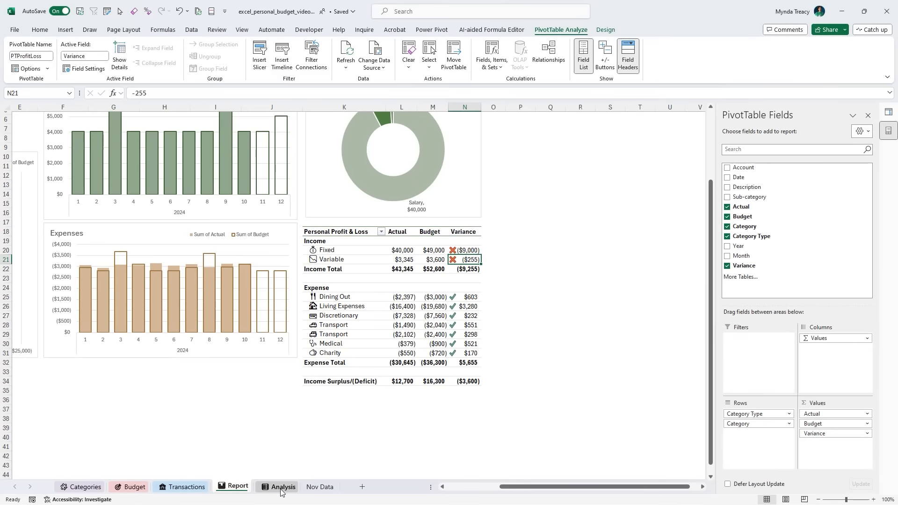
- Rename the expense category PivotTable on the Analysis sheet as PtExpbyCategory
click(279, 486)
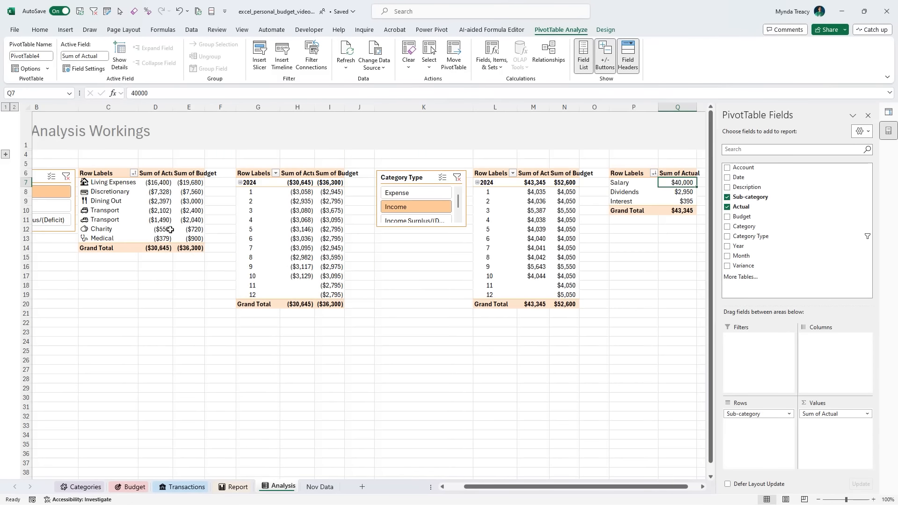
click(46, 57)
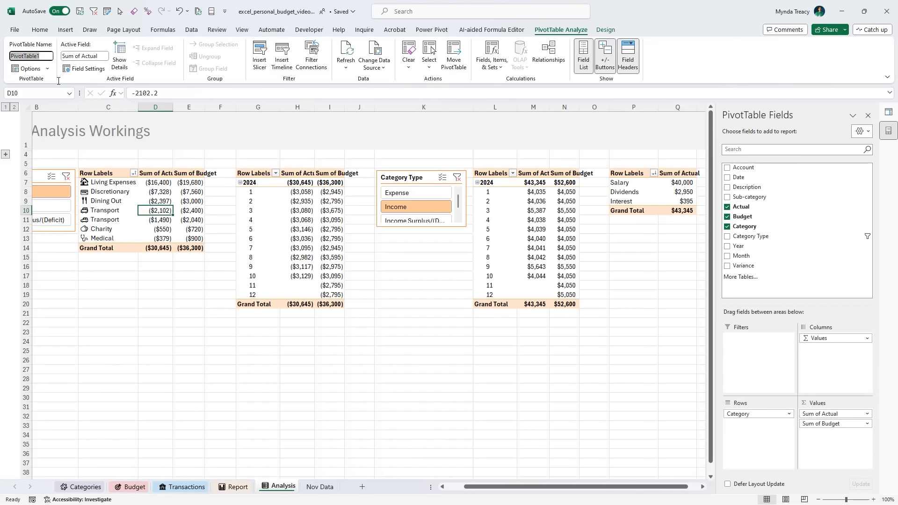
text(PtExpCategory)
- Rename the monthly expenses PivotTable on the Analysis sheet as PTExpActBud
click(297, 229)
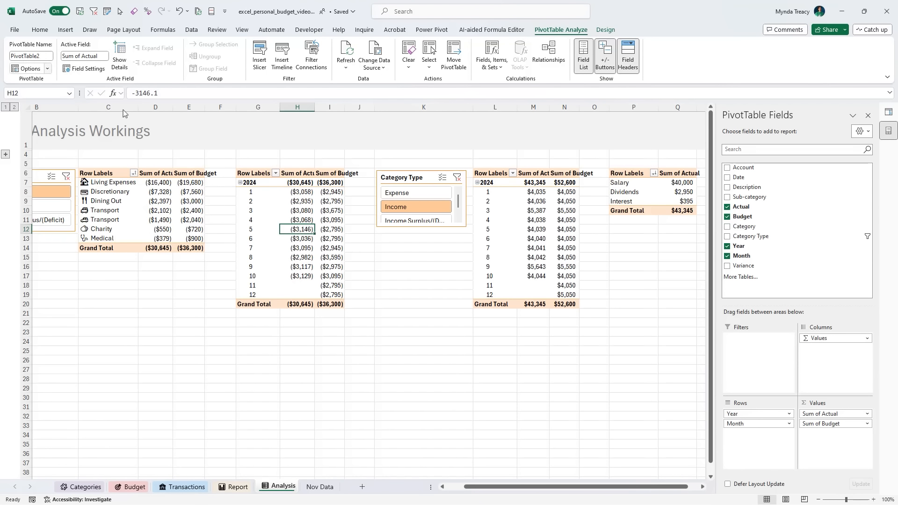
click(47, 57)
text(PTExpActBud)
- Rename the monthly income PivotTable on the Analysis sheet as PTIncomeActBud
click(495, 238)
click(48, 57)
text(PTIncomeAc)
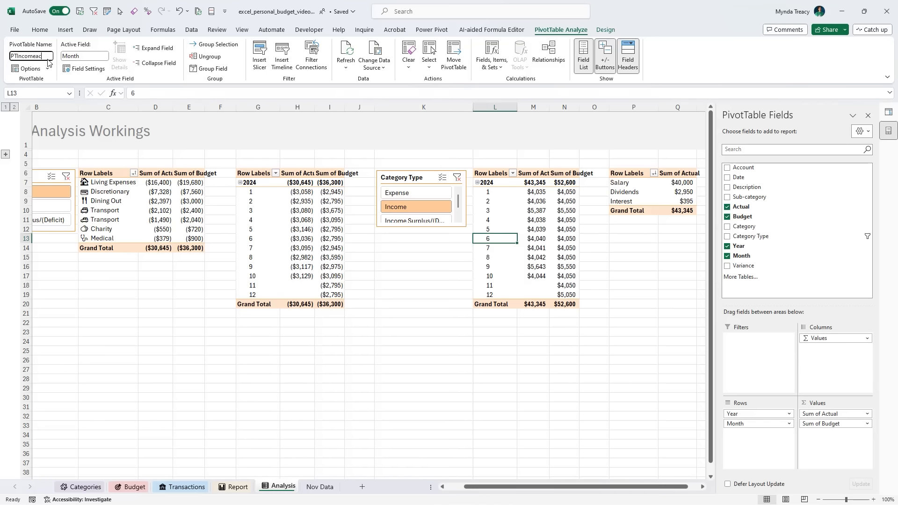
text(tBud)
- Rename the income sub-category PivotTable with Salary, Dividends and Interest as PTIncomeDoughnut
click(634, 192)
click(46, 55)
text(P)
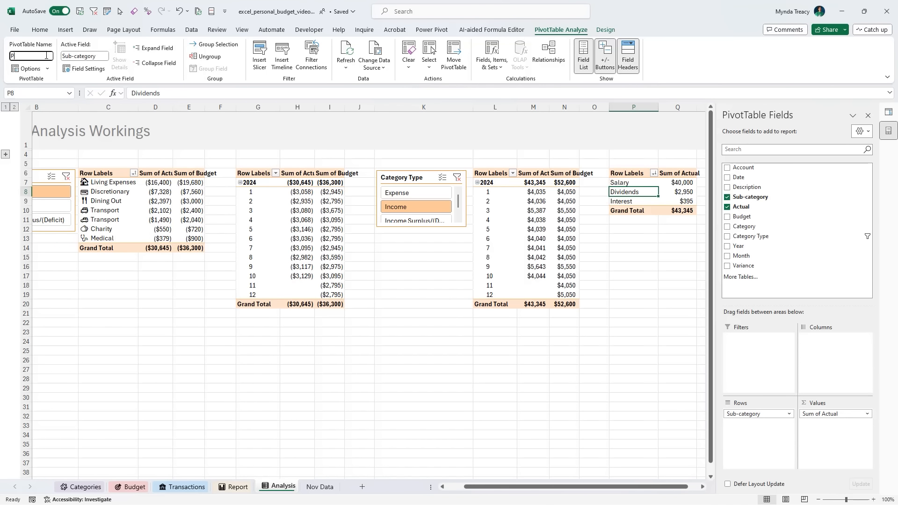
text(TIncomeDoughnut)
key(Return)
- Insert a Date timeline for the Personal Profit & Loss PivotTable on the Report sheet
click(236, 487)
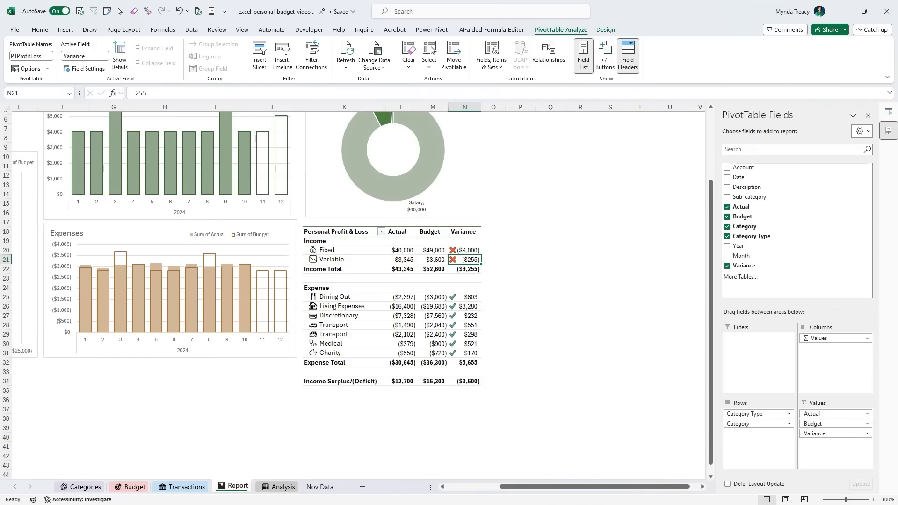
scroll(356, 294, left, 5)
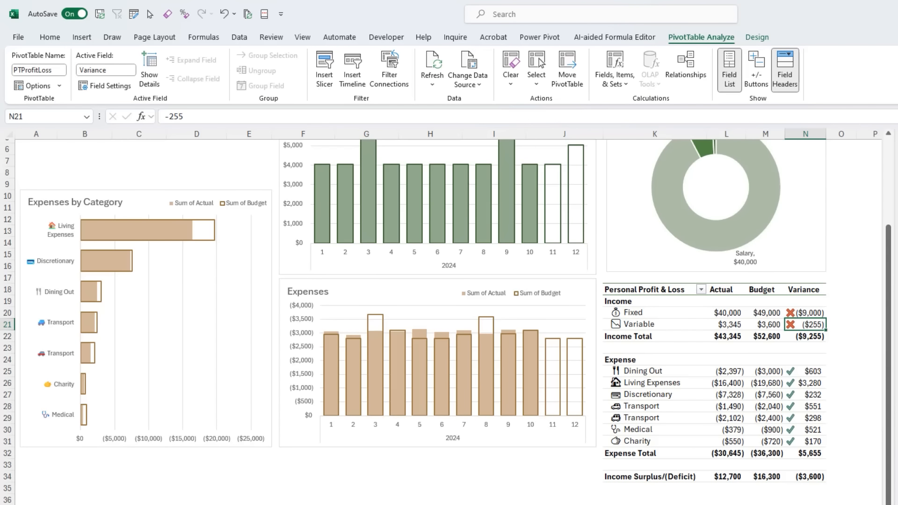
scroll(449, 323, up, 2)
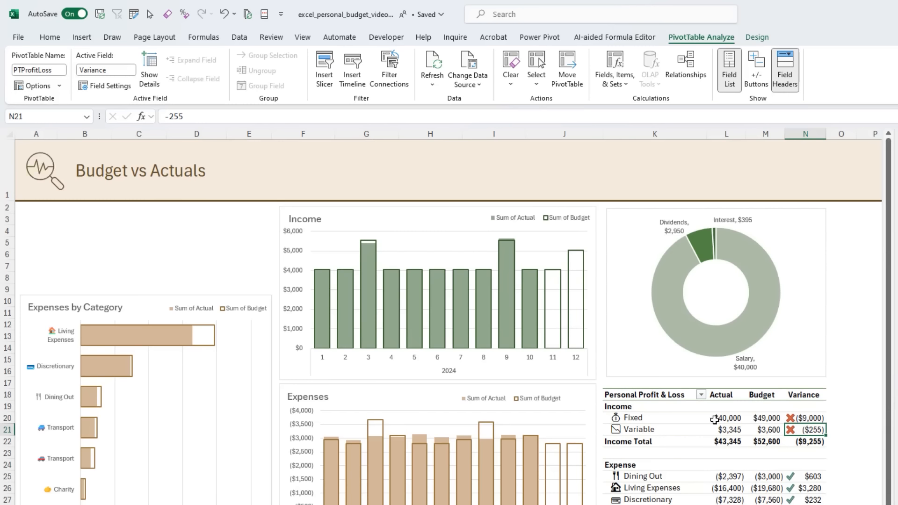
click(82, 37)
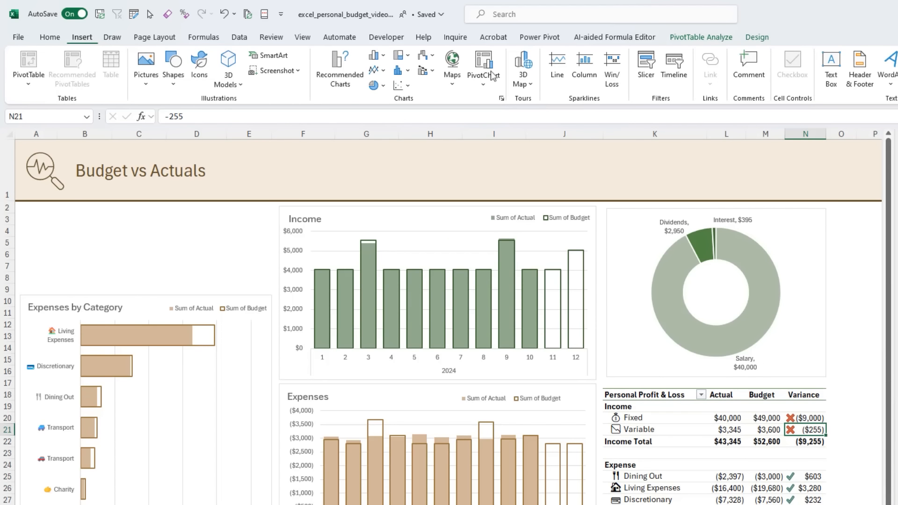
click(683, 89)
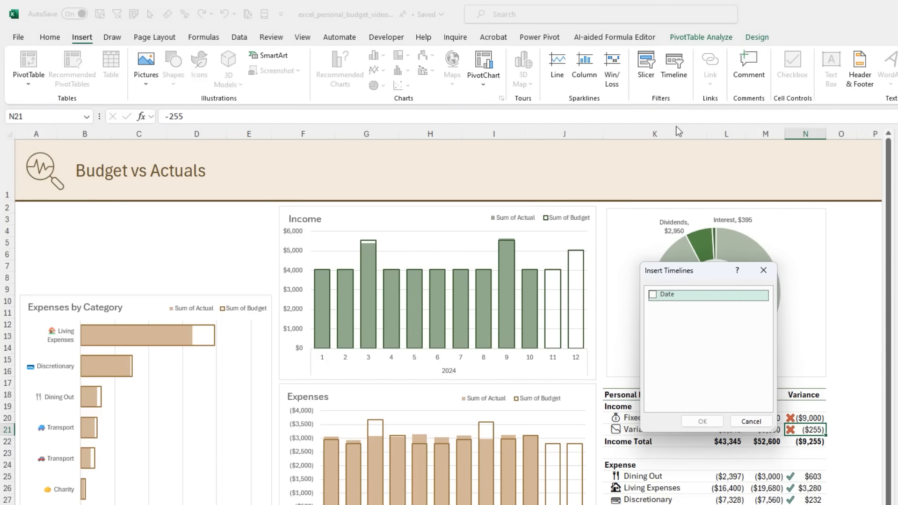
click(653, 295)
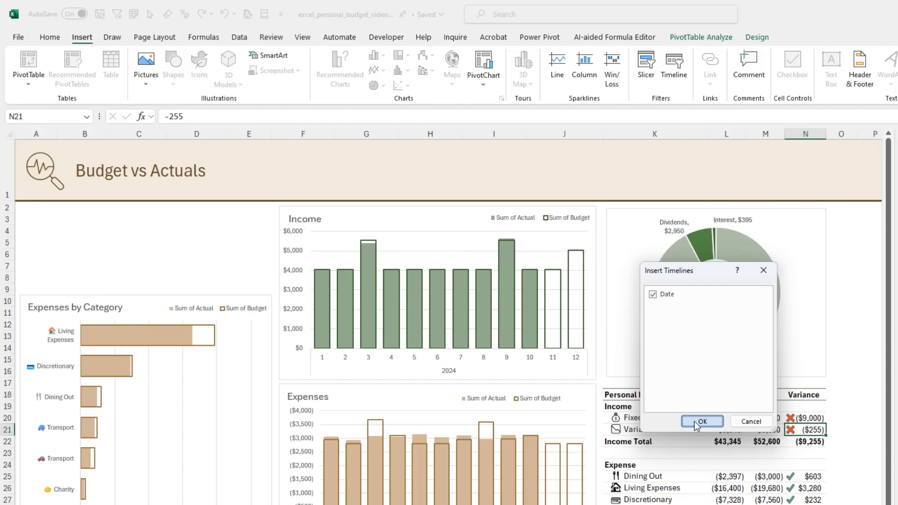
click(701, 422)
- Fit the Date timeline above the Expenses by Category chart at about 11.43 cm wide and apply the light gold timeline style
drag(488, 346, 155, 217)
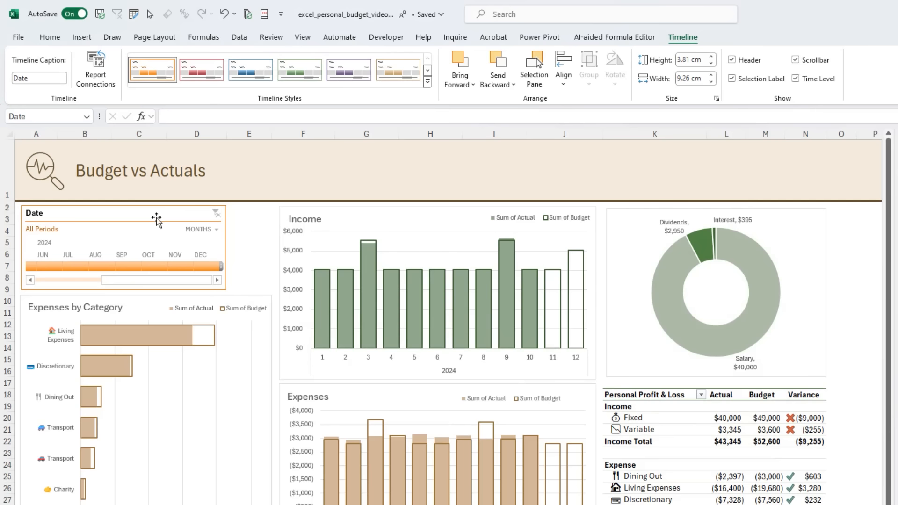
drag(226, 248, 274, 253)
click(428, 85)
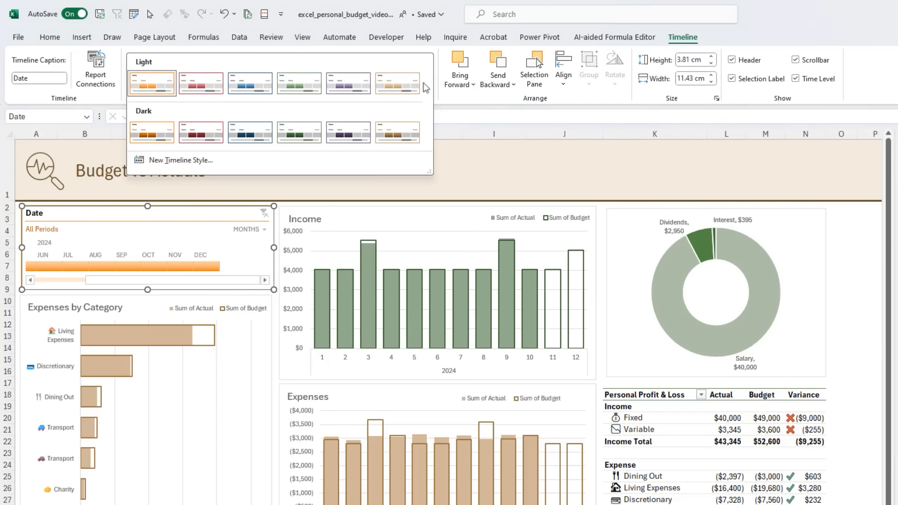
click(402, 89)
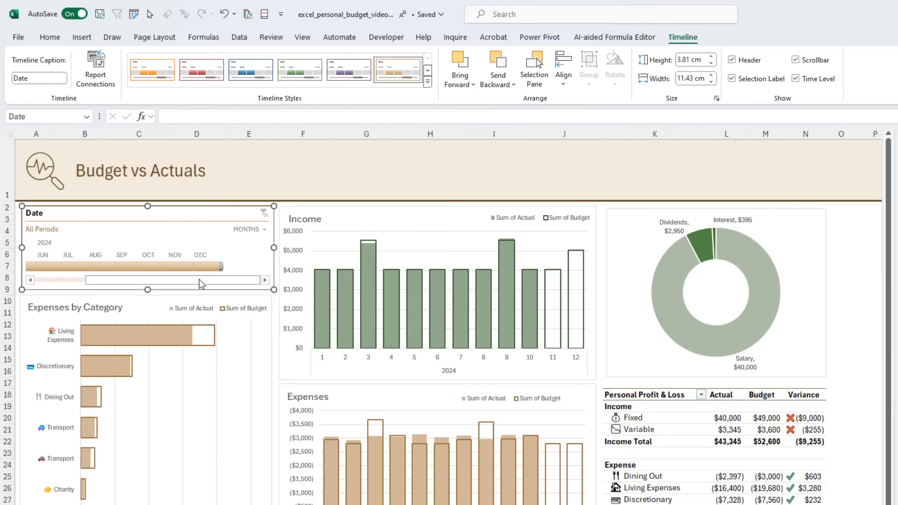
drag(186, 280, 201, 282)
click(255, 281)
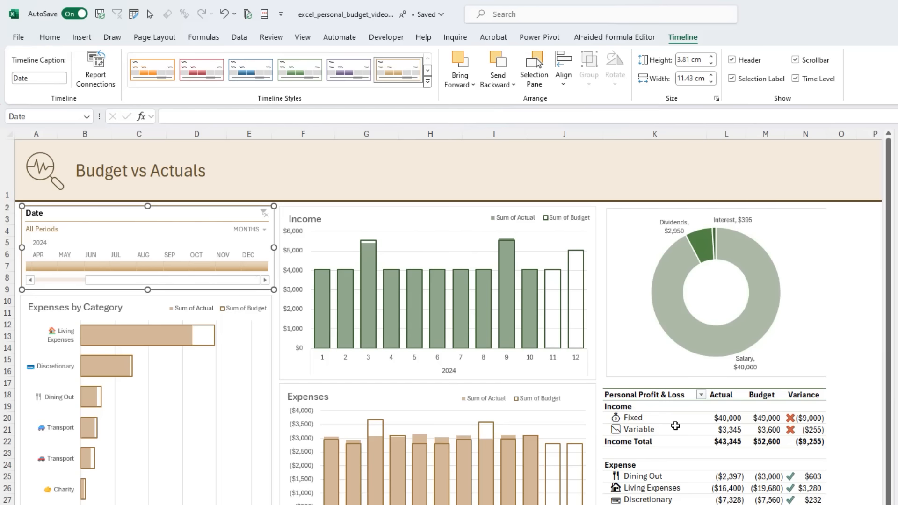
- Connect the Date timeline to the PtExpbyCategory and PTIncomeDoughnut PivotTables in addition to PTProfitLoss
right_click(110, 213)
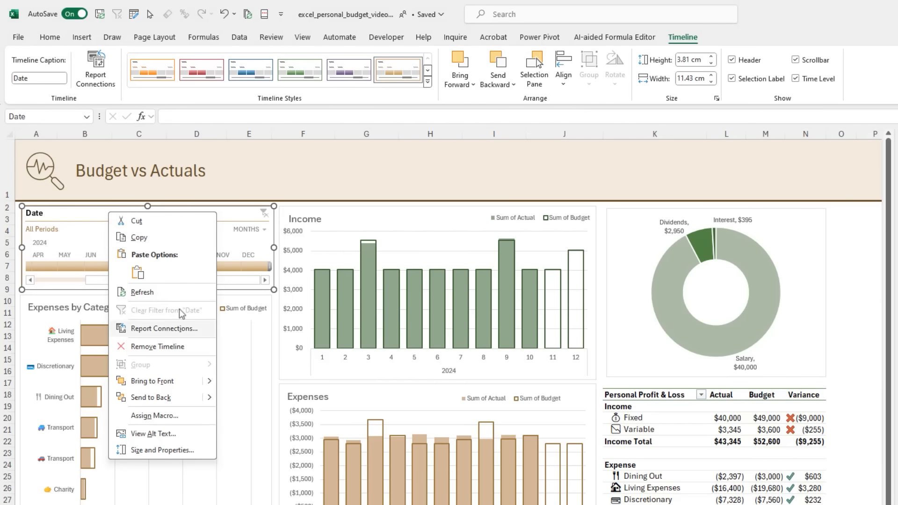
click(195, 329)
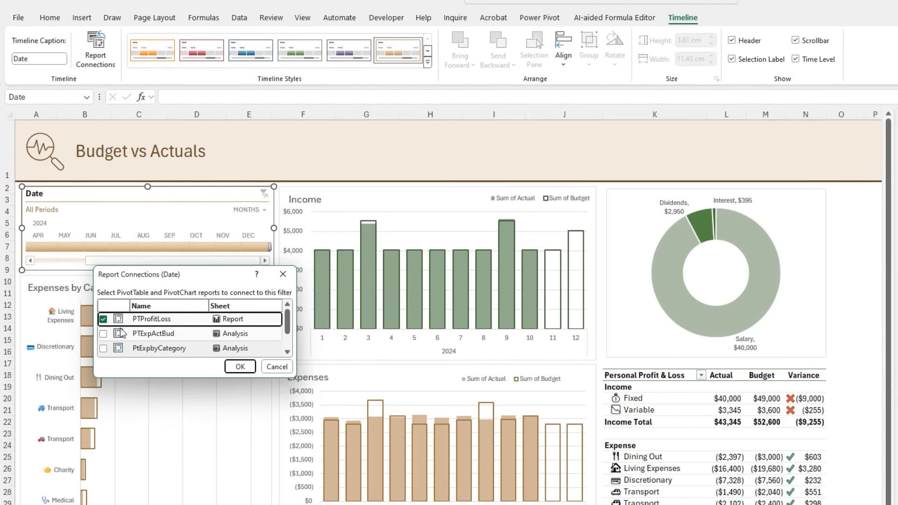
click(159, 354)
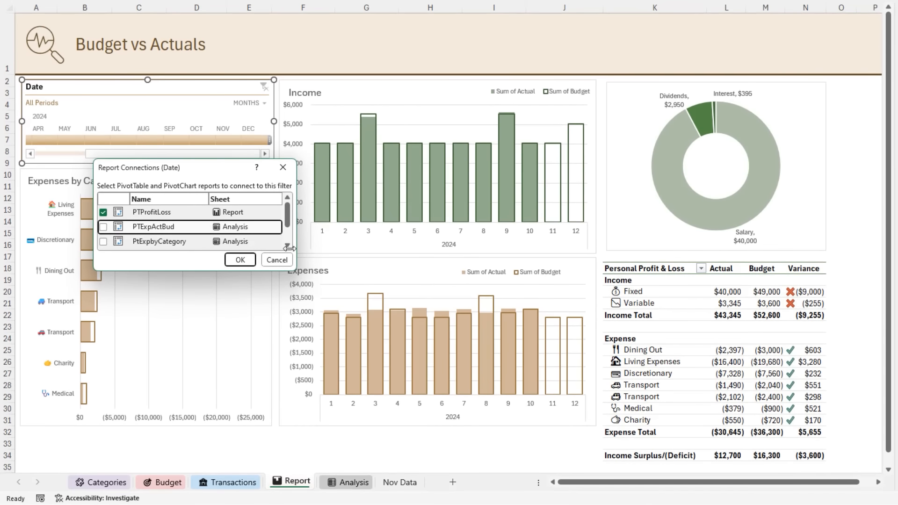
drag(289, 248, 330, 328)
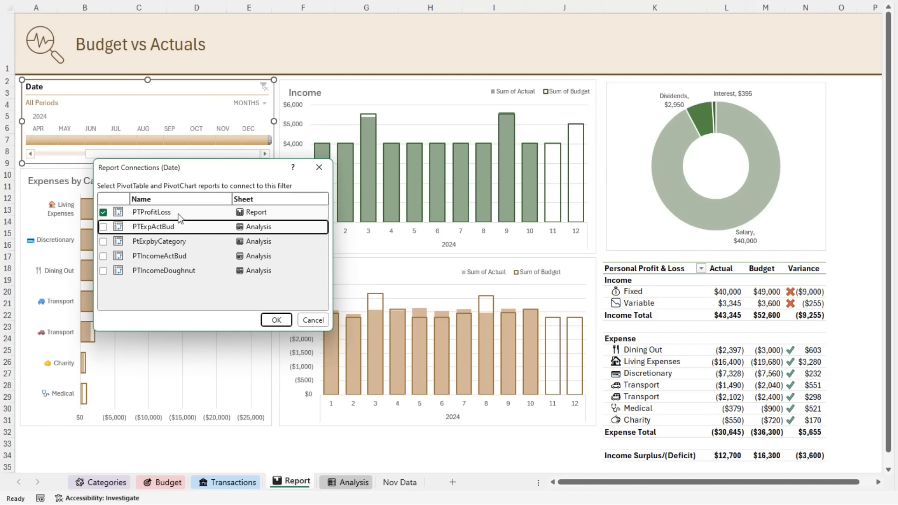
click(104, 242)
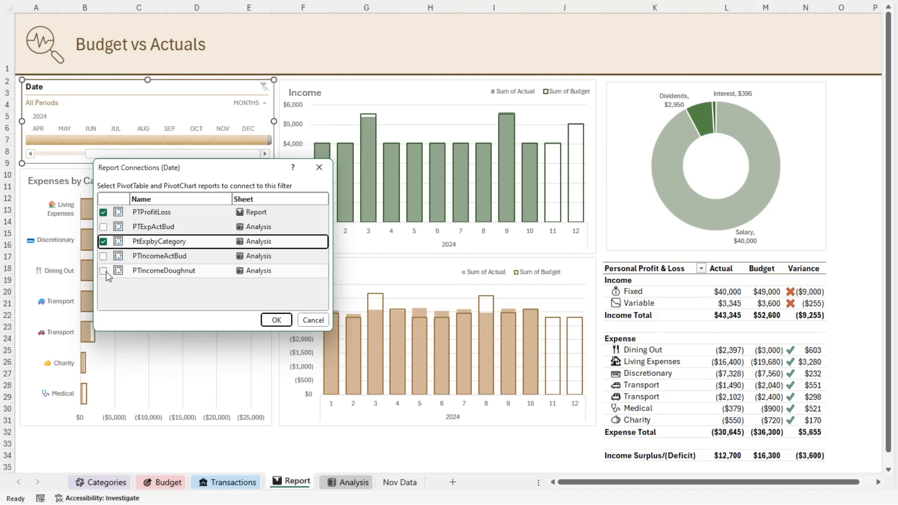
click(103, 270)
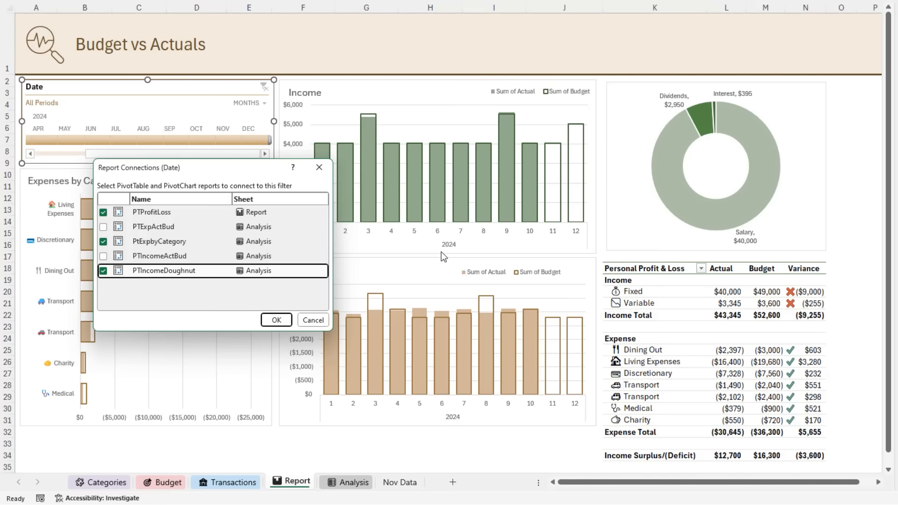
drag(257, 168, 223, 164)
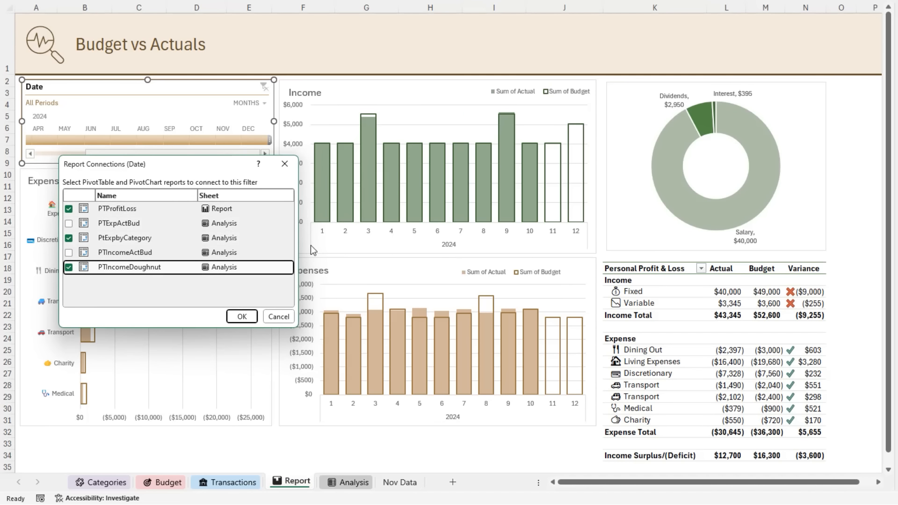
click(242, 317)
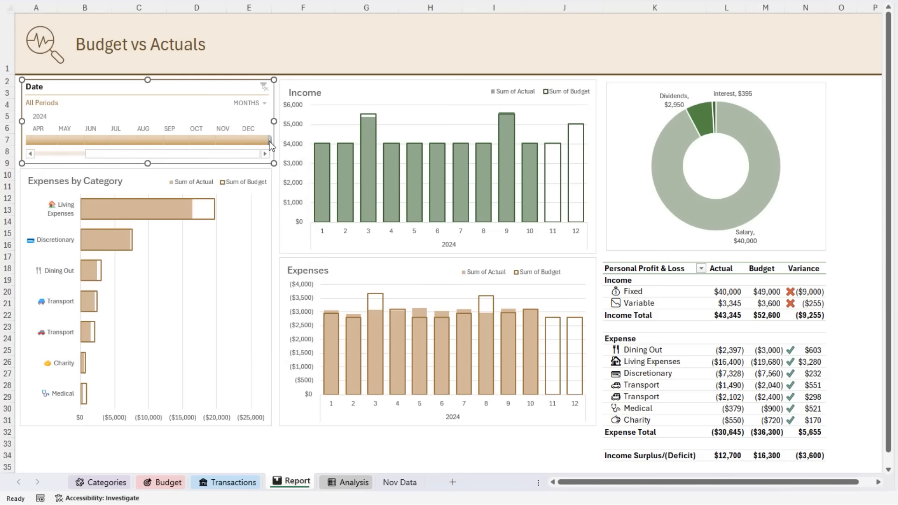
- Filter the Date timeline to Jan - Oct 2024 and select the Variable income variance cell
drag(270, 141, 216, 142)
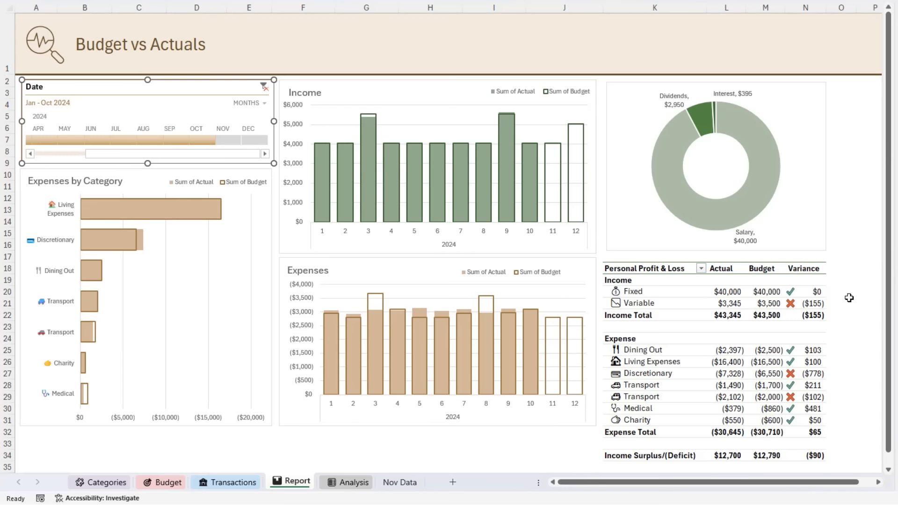
click(816, 303)
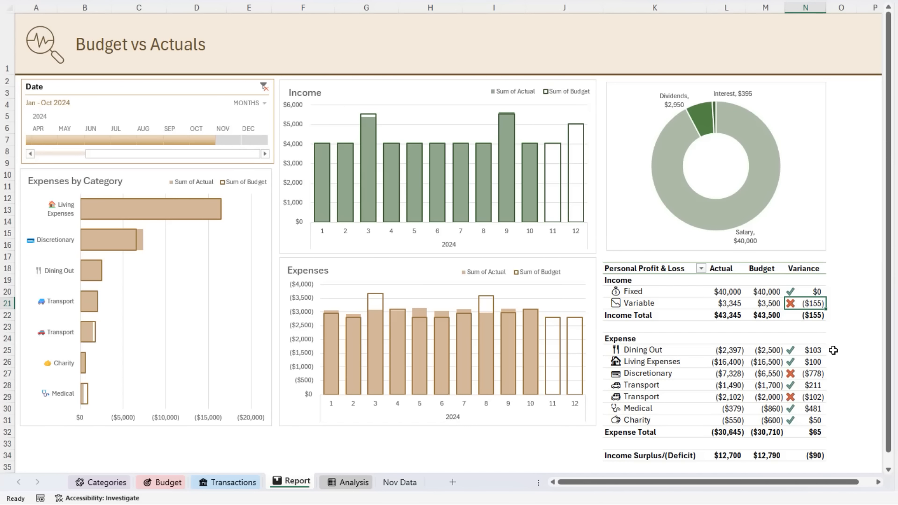
- Examine the variances for Discretionary, the lower Transport row and Income Surplus/(Deficit) in the Personal Profit & Loss PivotTable
click(820, 372)
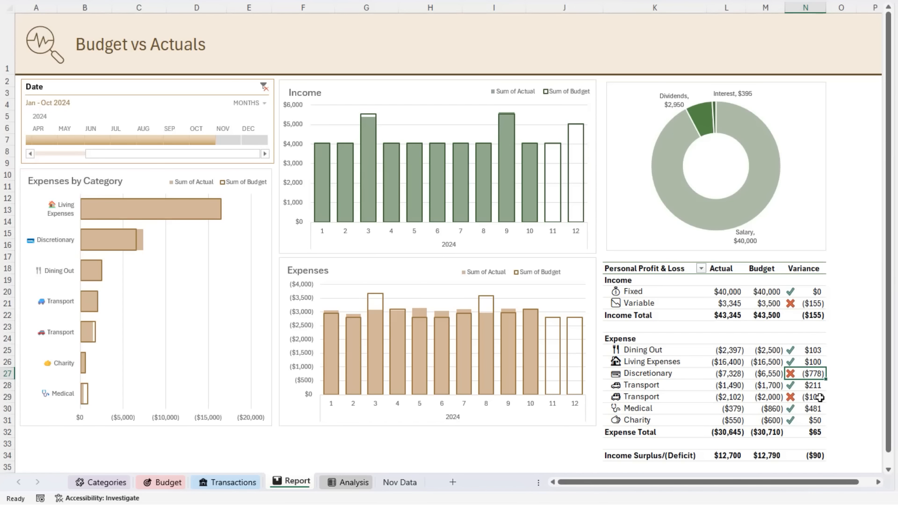
click(820, 397)
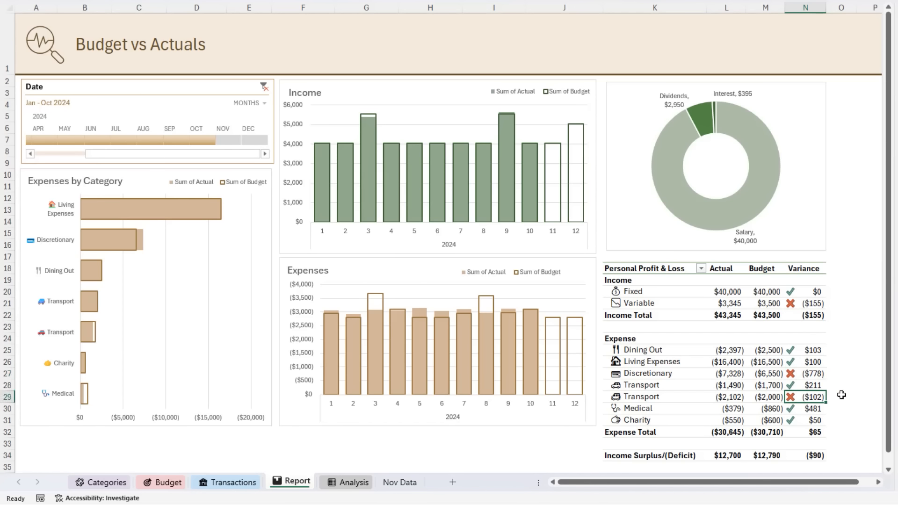
click(822, 453)
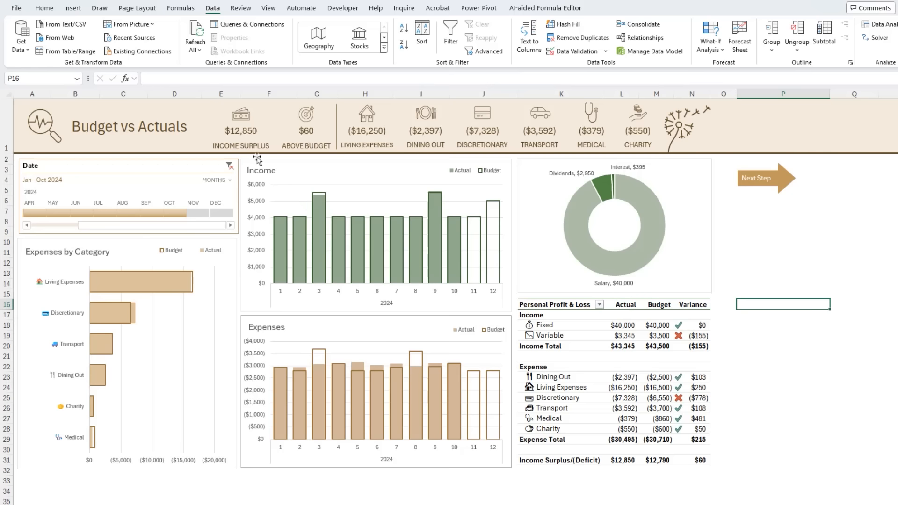
- Inspect the Income Surplus label, value and icon in the finished report's header, including the Analysis cells the shapes link to
click(242, 144)
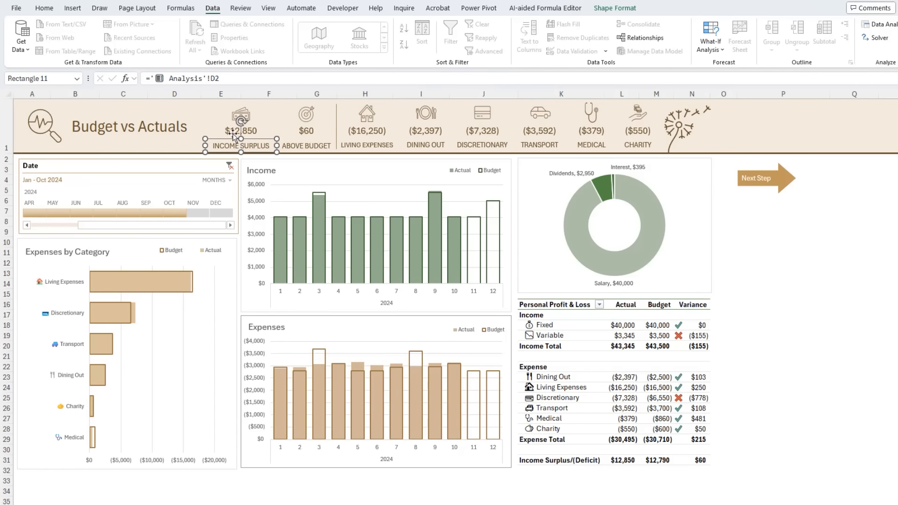
click(232, 132)
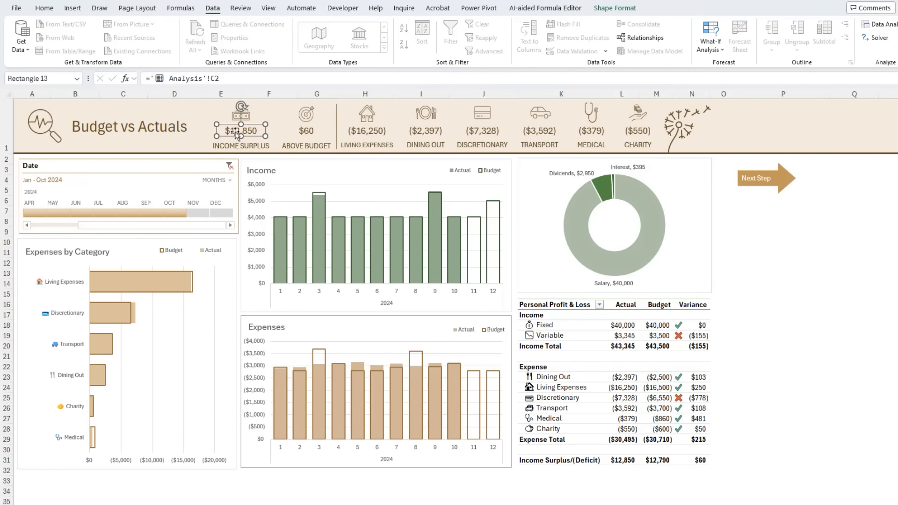
key(Tab)
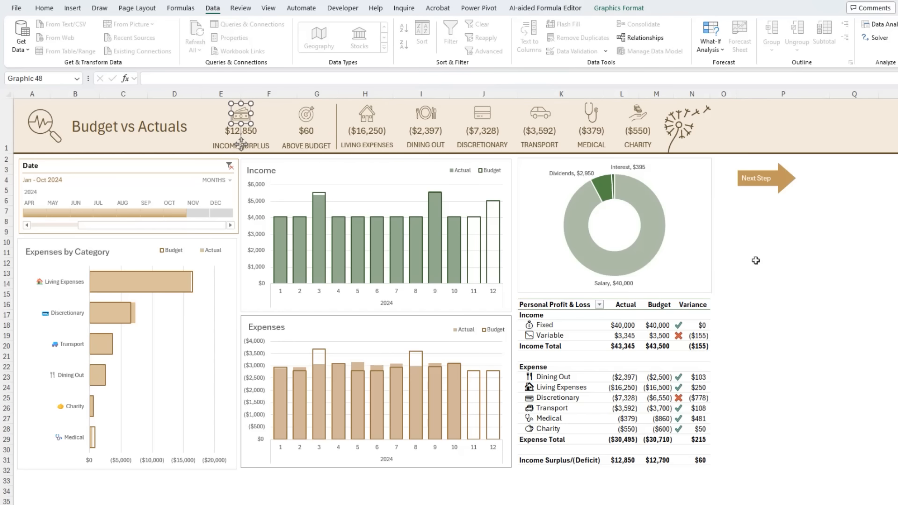
click(776, 267)
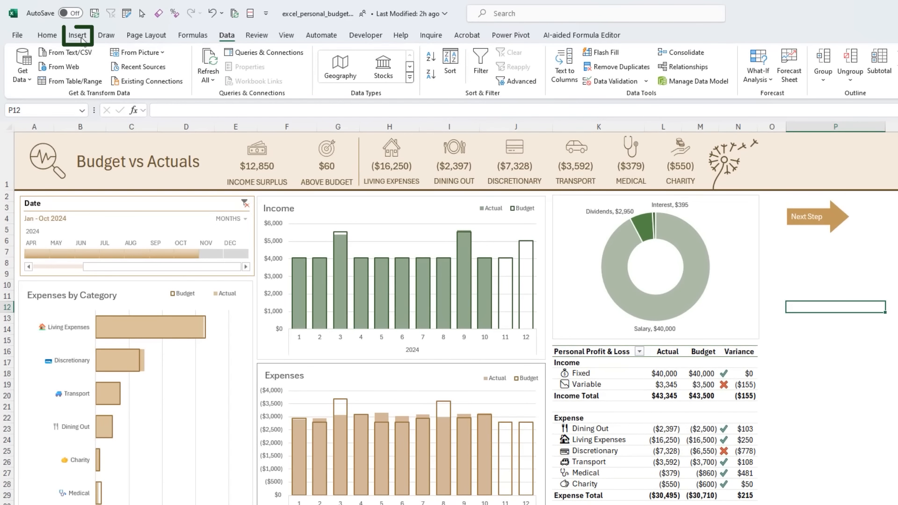
click(72, 7)
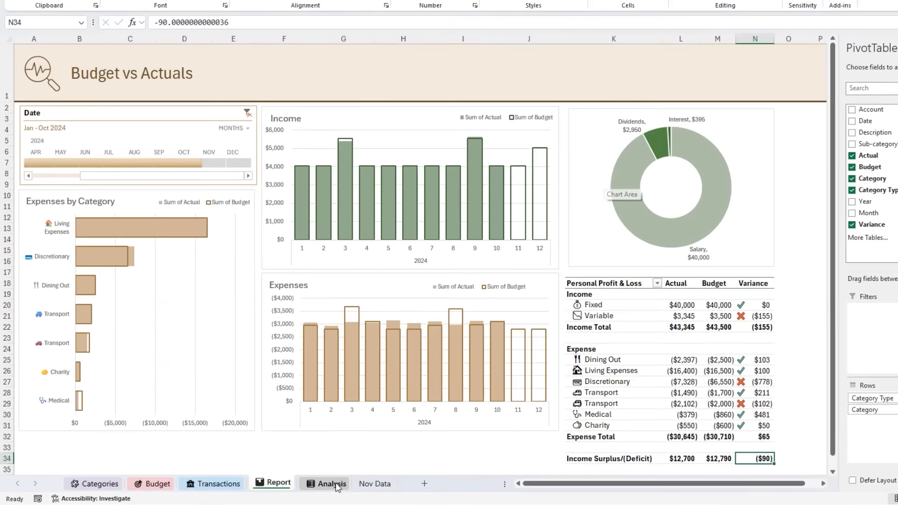
- In Analysis cell C2, enter a formula referencing the Actual value of Income Surplus/(Deficit) in the Report sheet's Personal Profit & Loss PivotTable
click(336, 487)
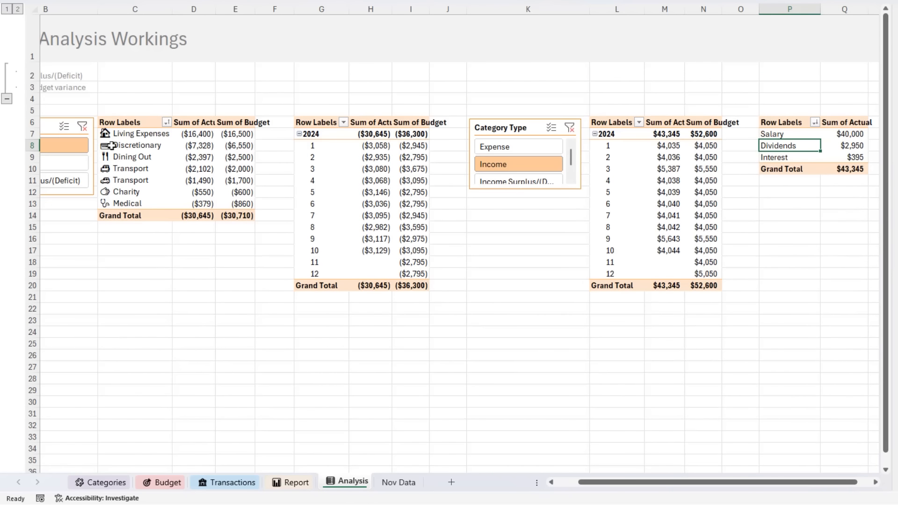
click(563, 478)
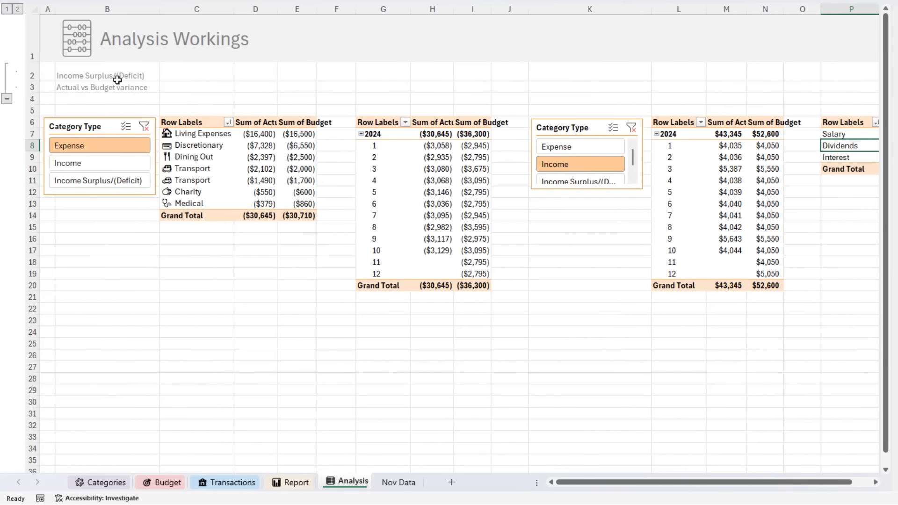
click(117, 79)
click(187, 83)
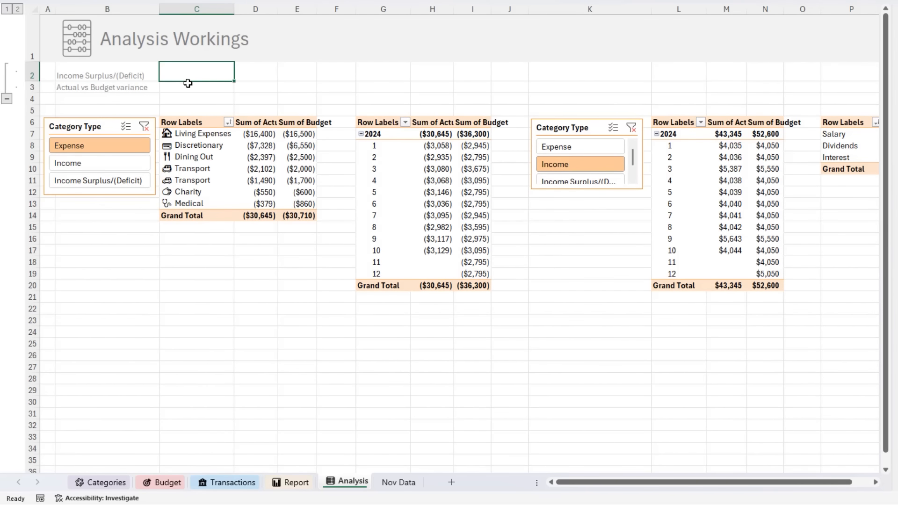
click(188, 83)
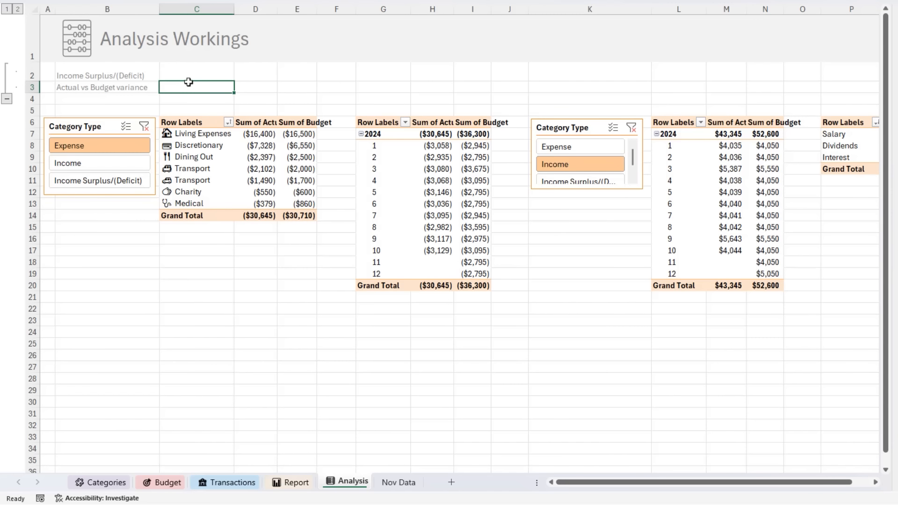
click(194, 70)
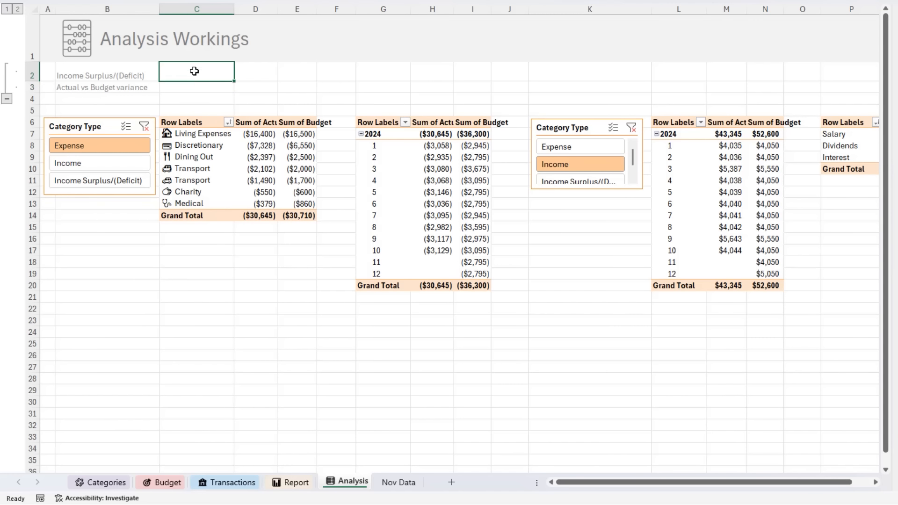
text(=)
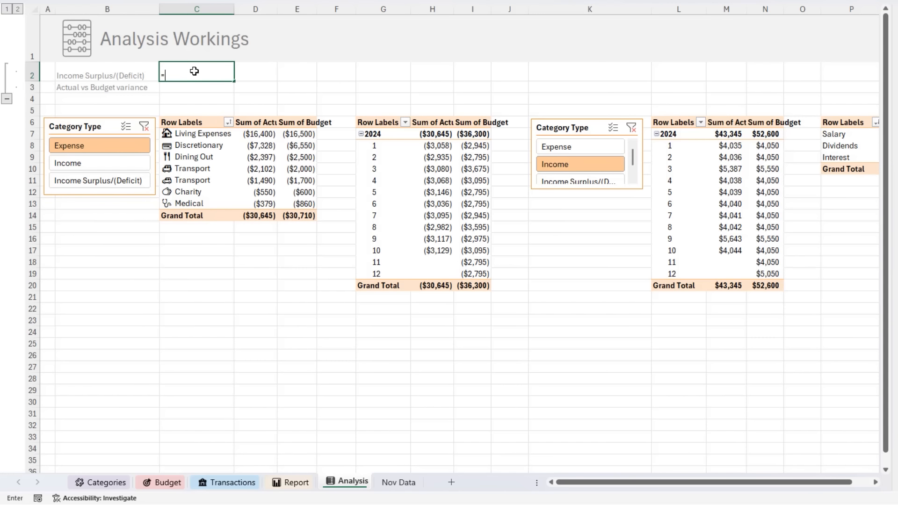
click(290, 483)
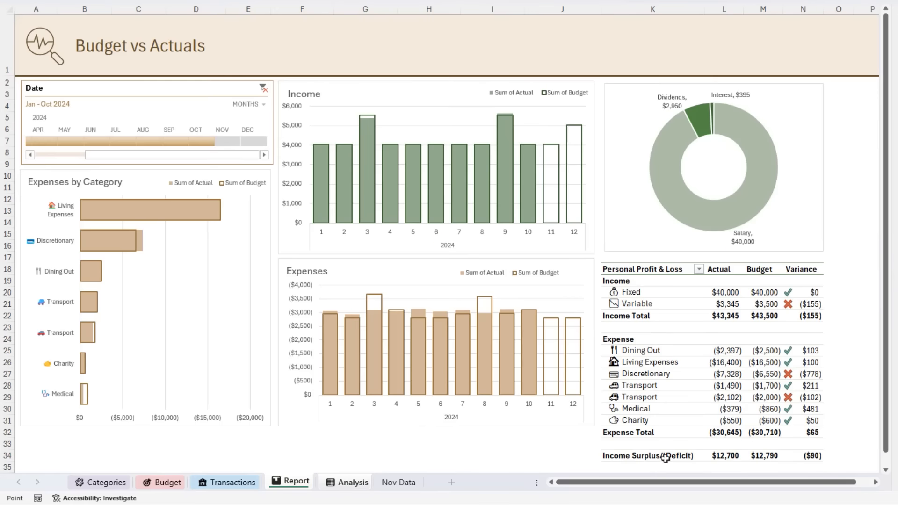
click(738, 455)
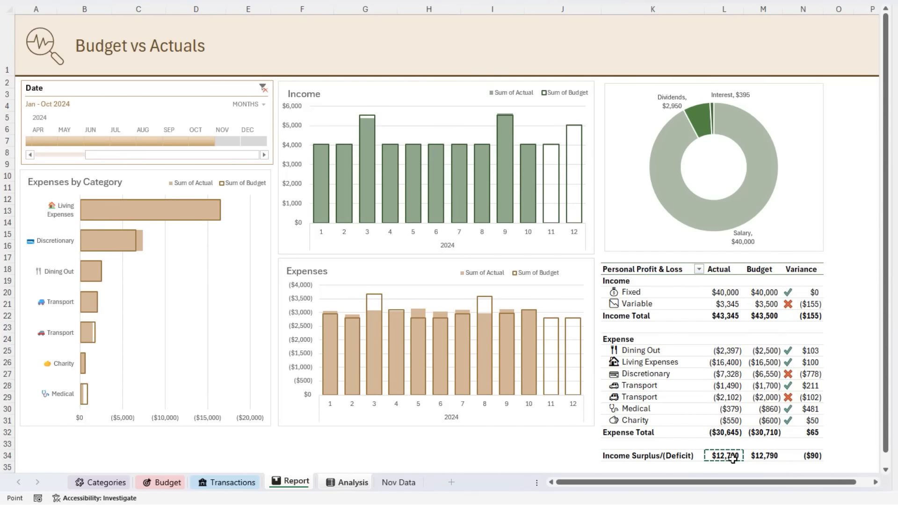
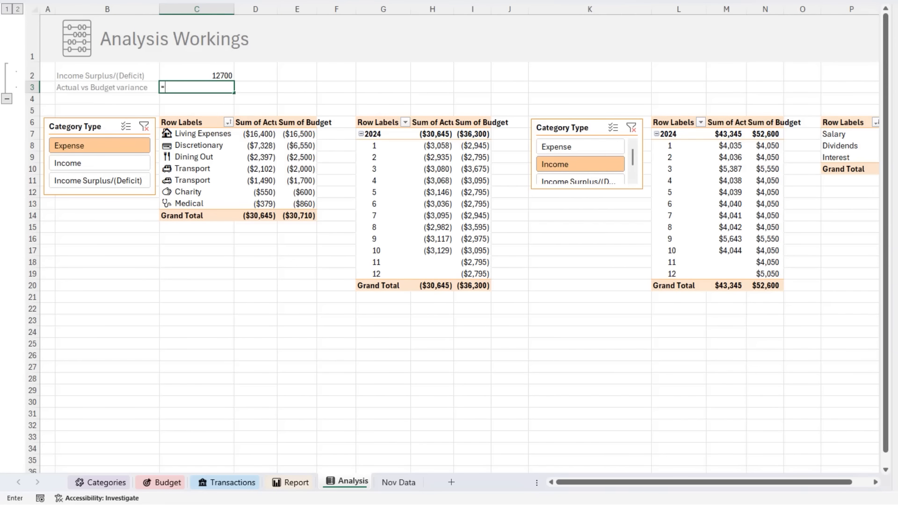
- Complete the formula in Analysis cell C3 by referencing the Income Surplus/(Deficit) Variance value in the Report sheet's Profit & Loss PivotTable
click(294, 482)
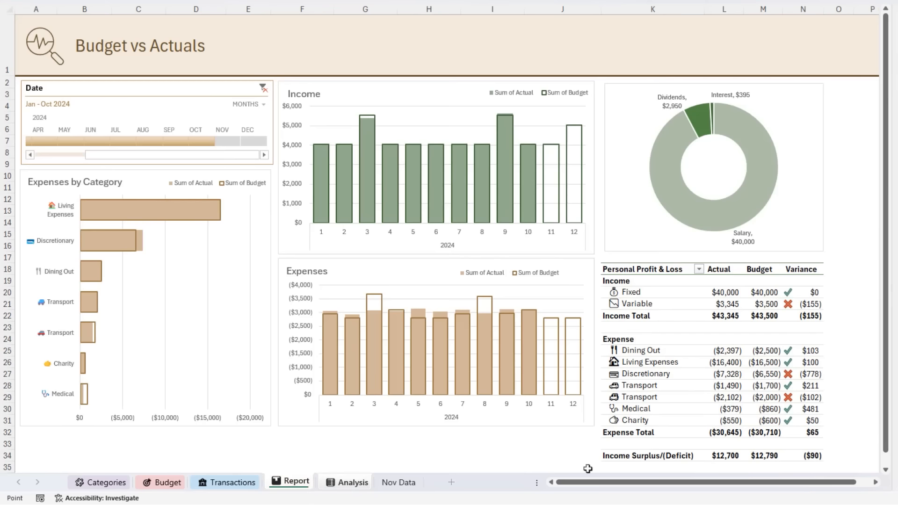
click(811, 457)
key(Return)
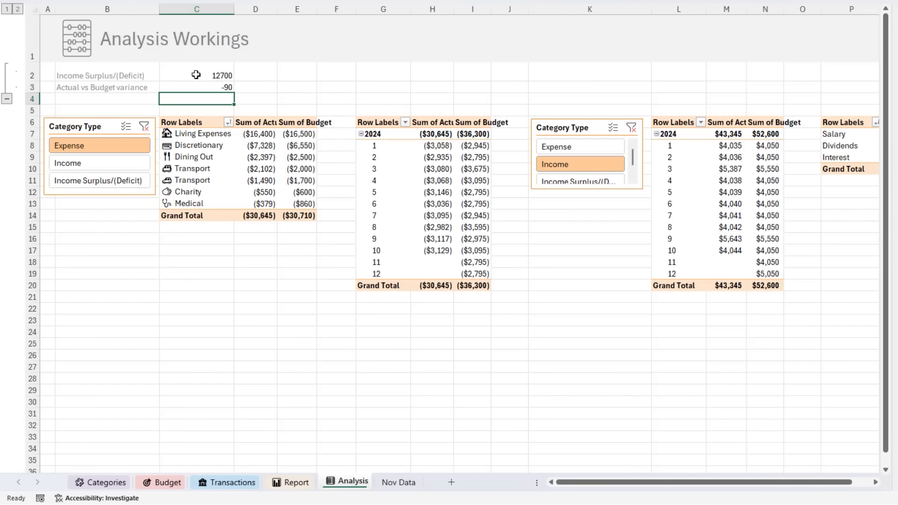
- Apply the custom number format $#,##0_);($#,##0) to Analysis cells C2:C3
drag(195, 75, 197, 87)
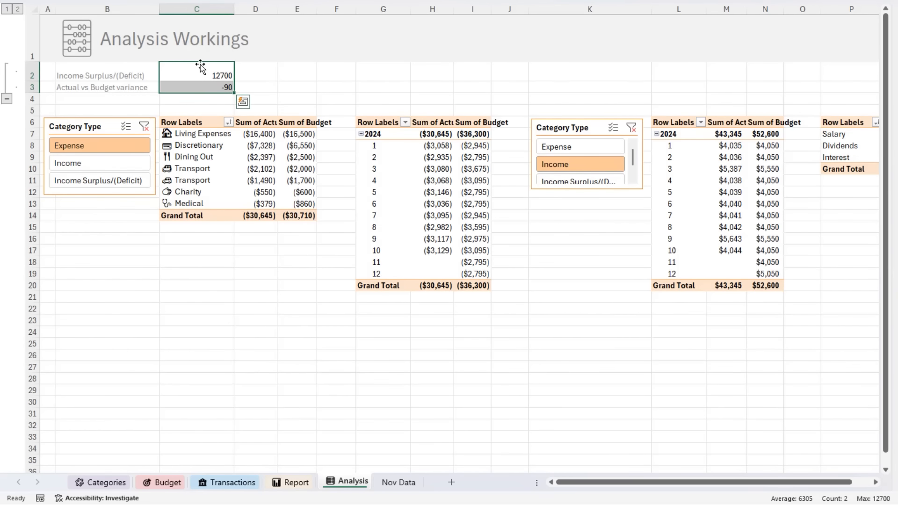
key(ctrl+1)
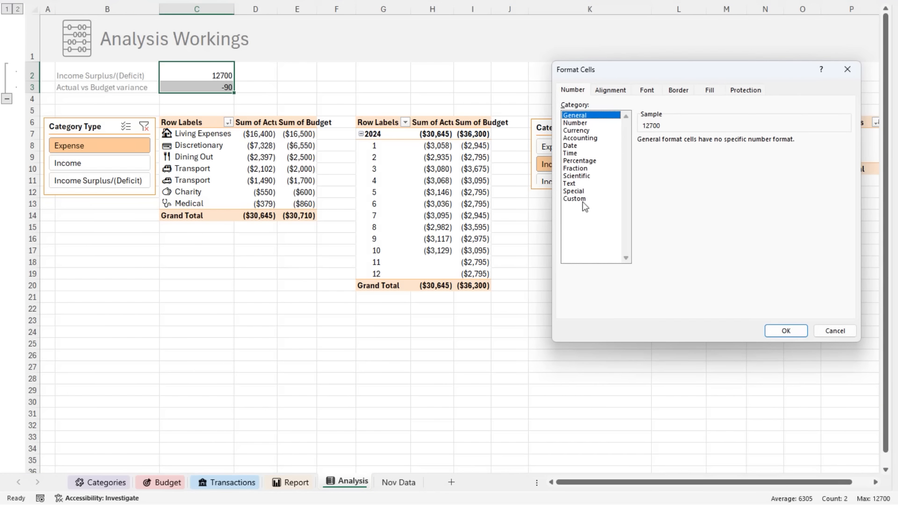
click(588, 199)
click(842, 180)
drag(849, 195, 846, 242)
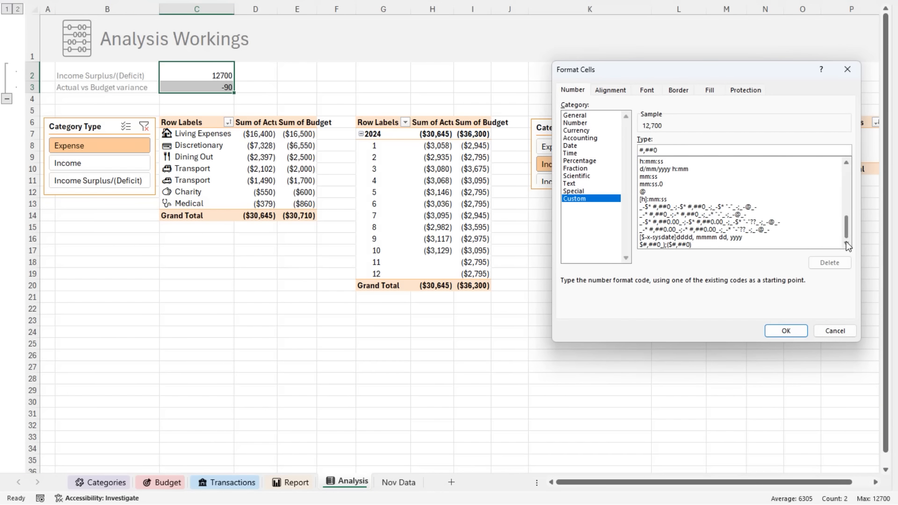
click(707, 244)
key(Return)
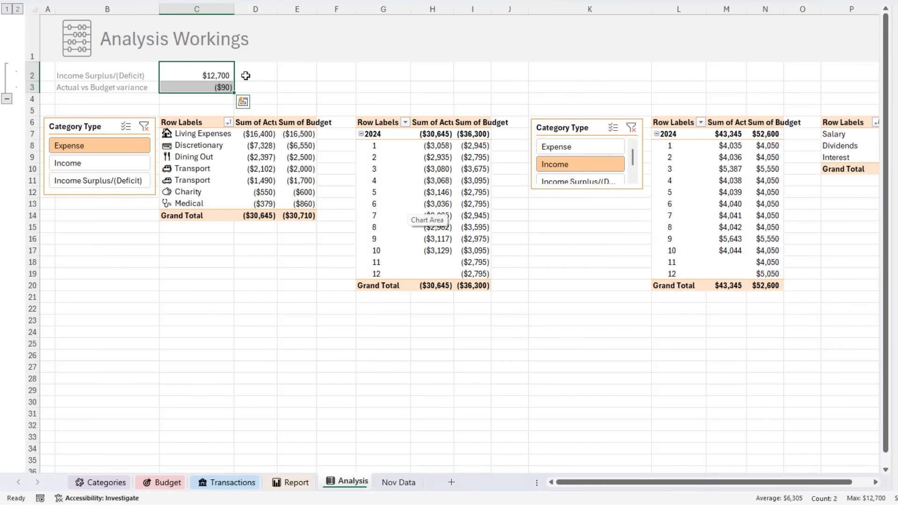
- In Analysis cell D2, enter =IF(C2>0,"INCOME SURPLUS", "INCOME DEFICIT")
click(241, 74)
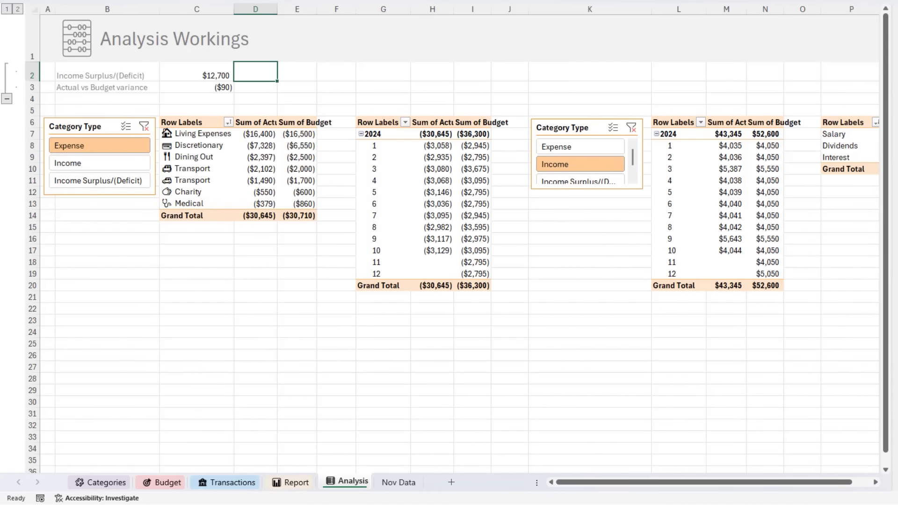
text(IF()
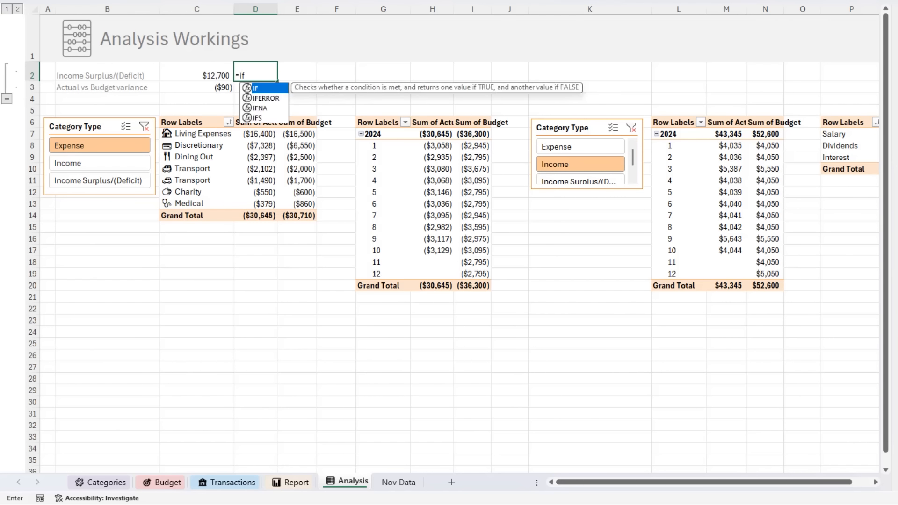
key(Left)
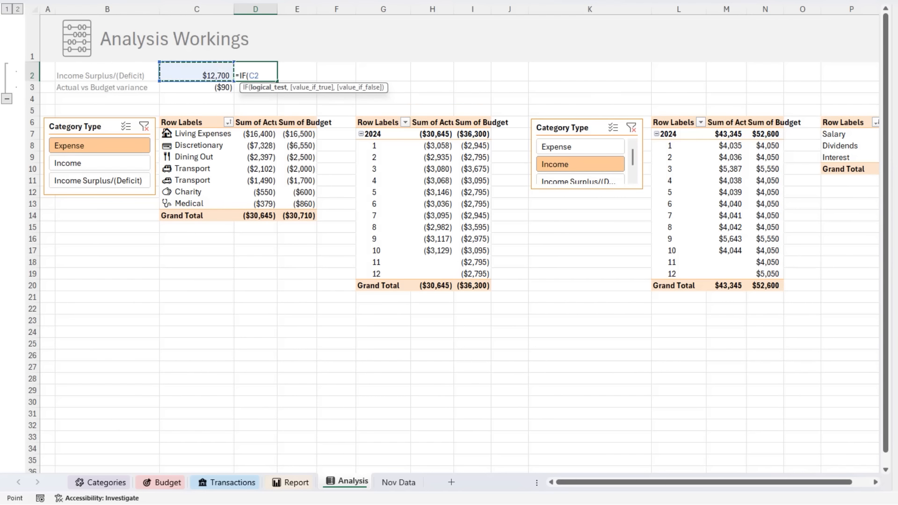
text(>0,"I)
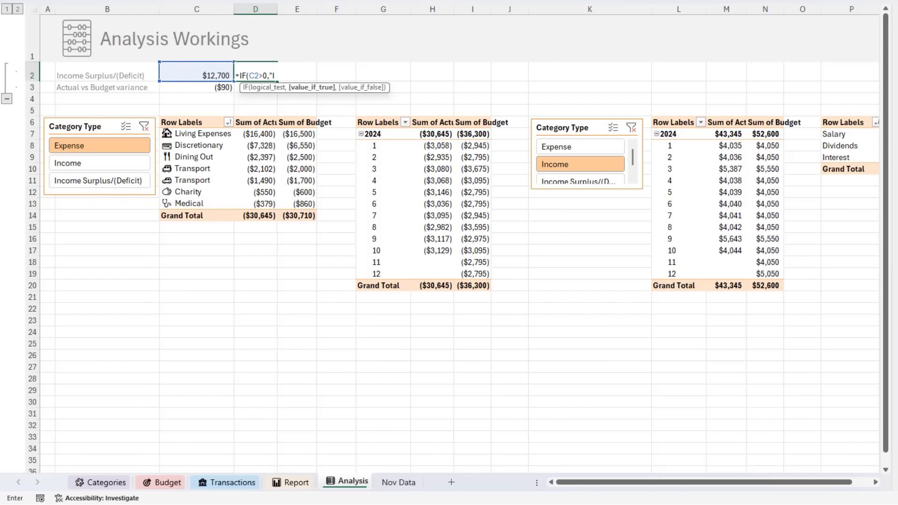
text(NCOME SURPLUS", "INCOME)
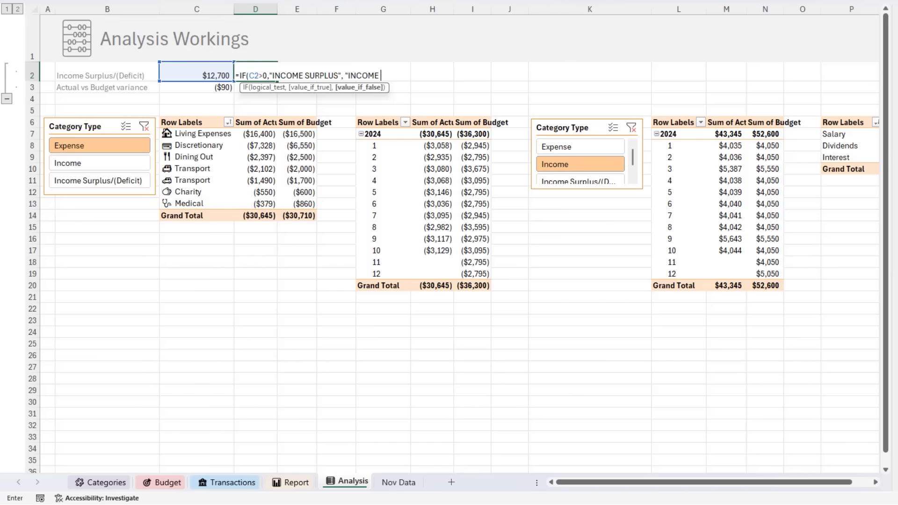
text( DEFICIT"))
key(Return)
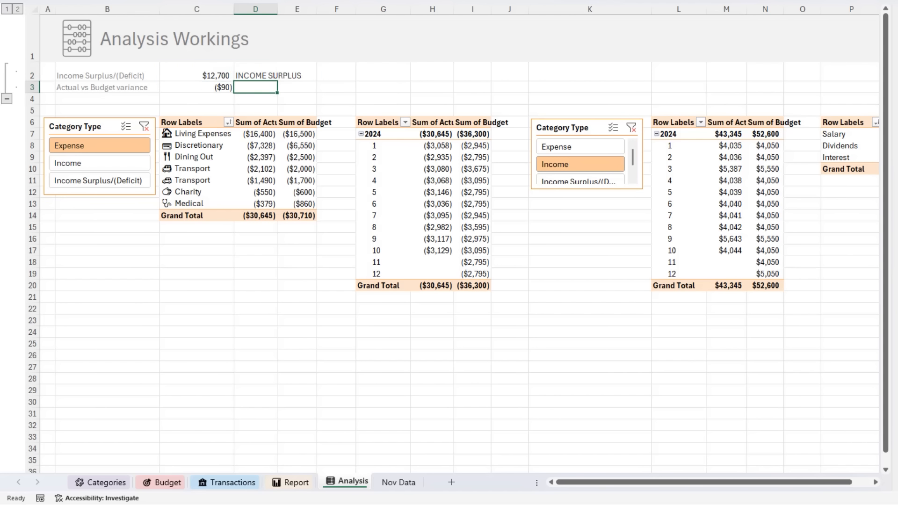
- In Analysis cell D3, enter =IF(C3>0,"ABOVE BUDGET", "BELOW BUDGET")
key(Up)
key(Down)
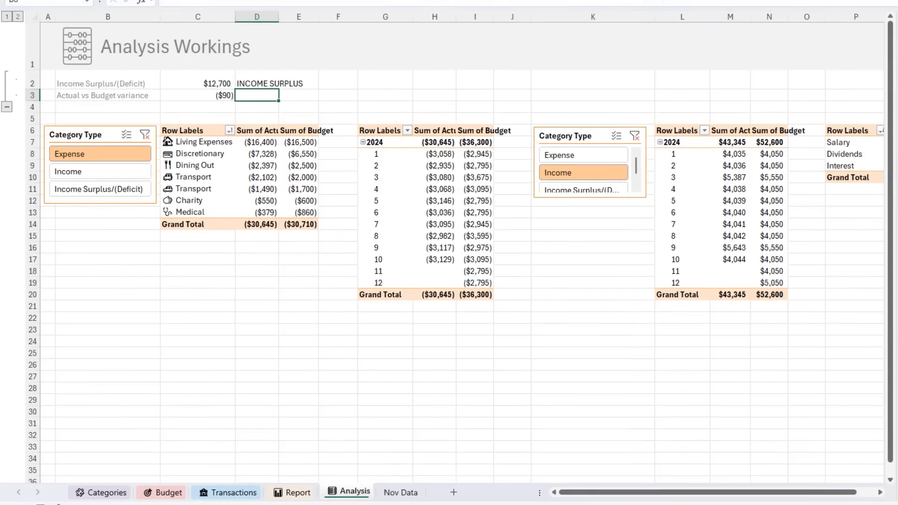
text(=)
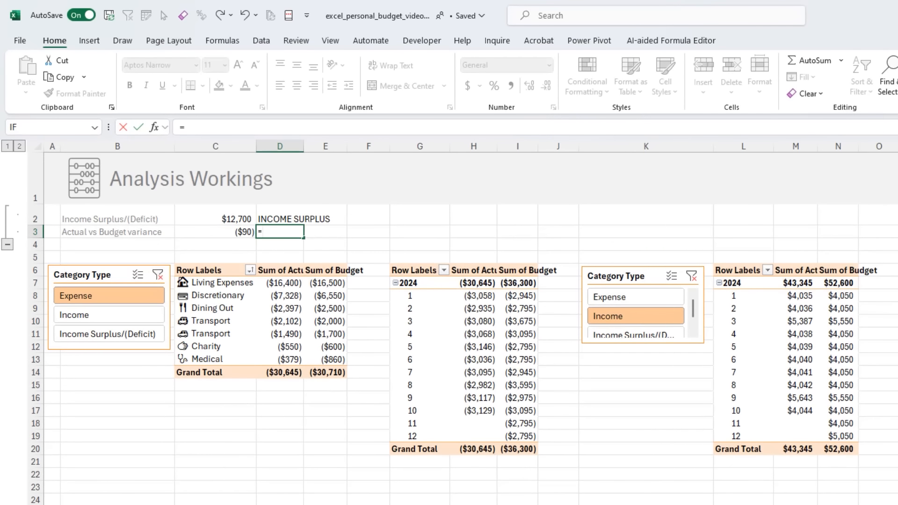
text(IF()
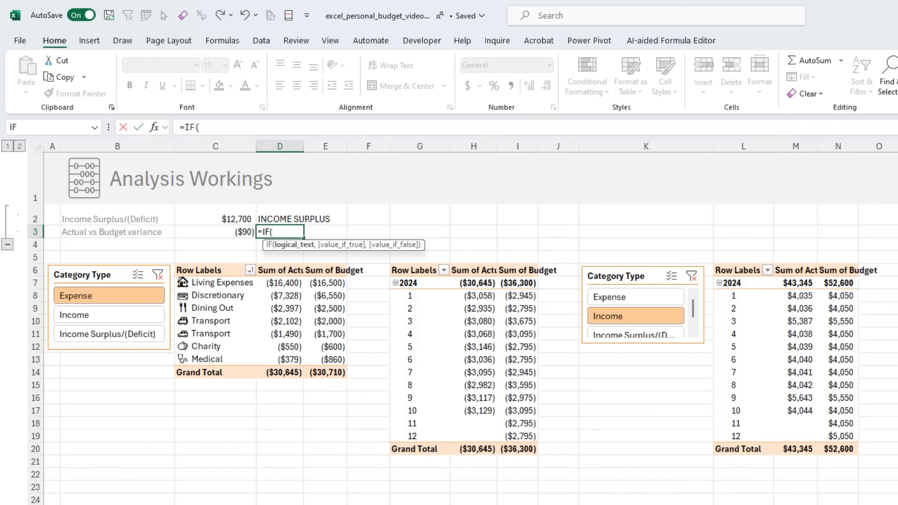
key(Left)
text(>)
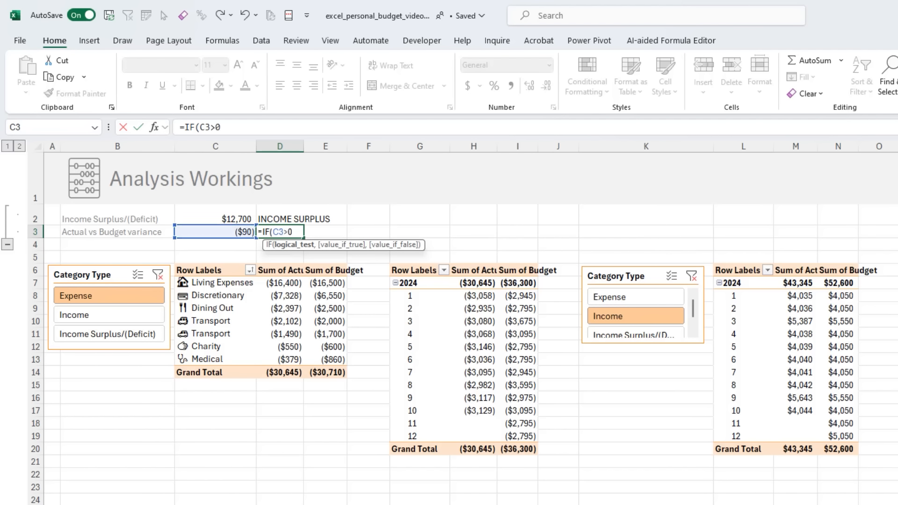
text(0,"ABOVE)
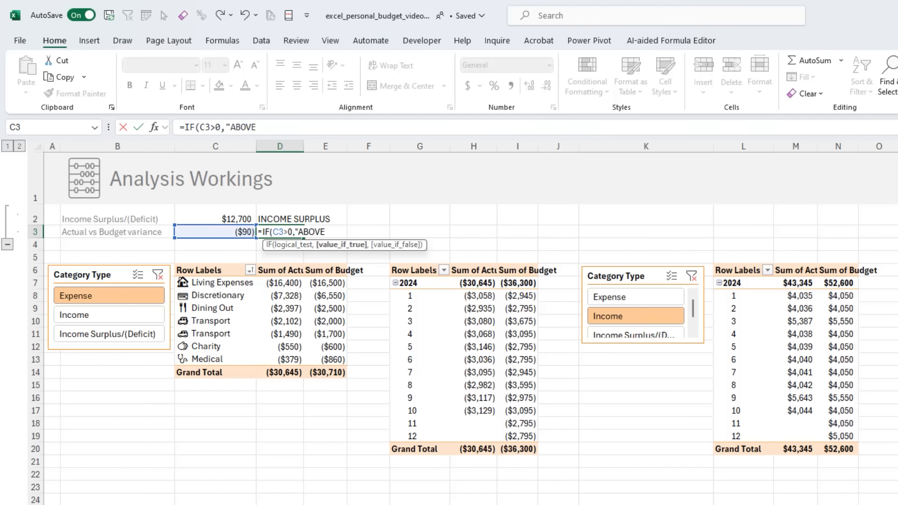
text( BUDGET", )
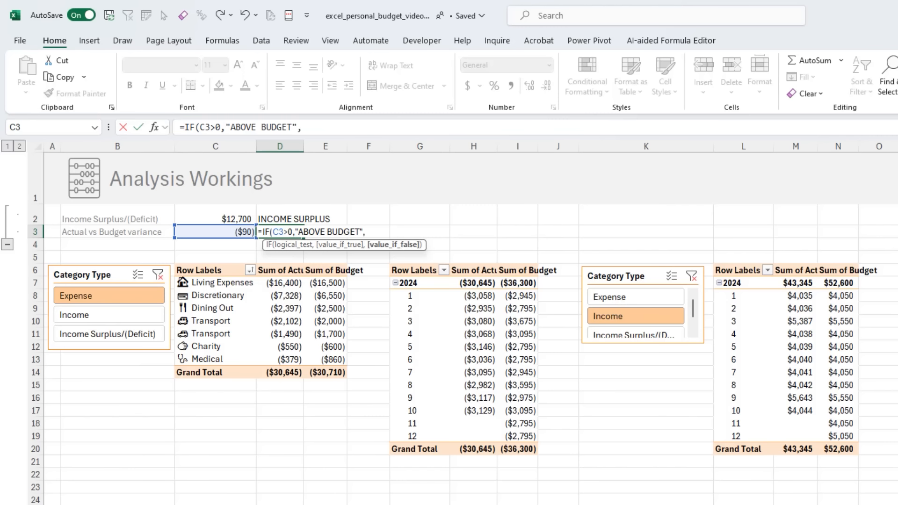
text("BELOW BUDGET"))
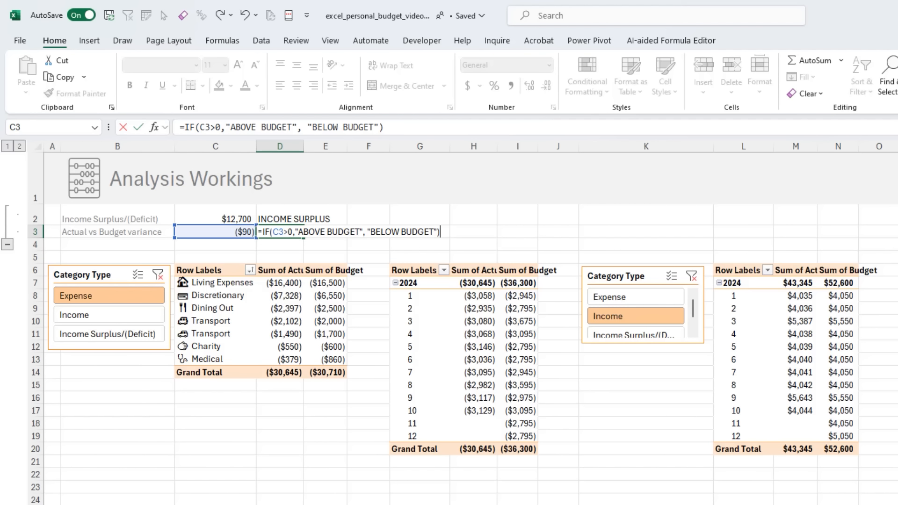
key(ctrl+Return)
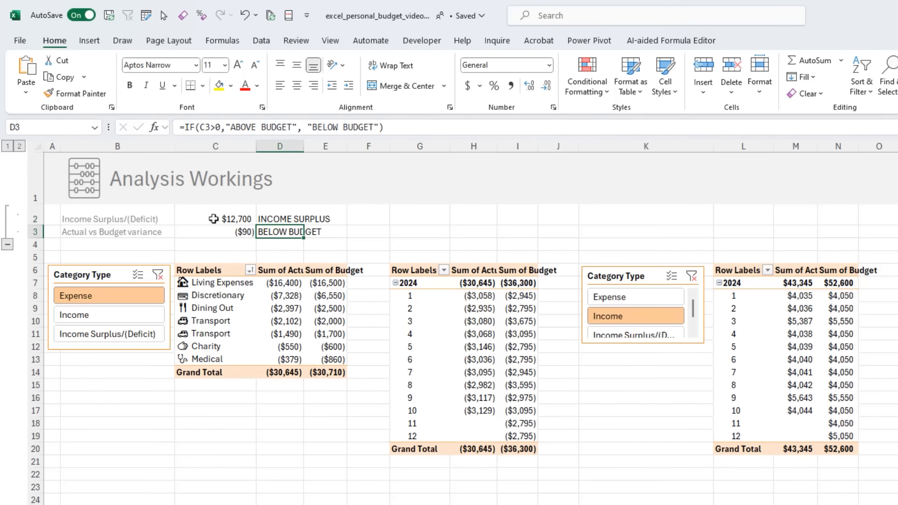
drag(214, 218, 215, 232)
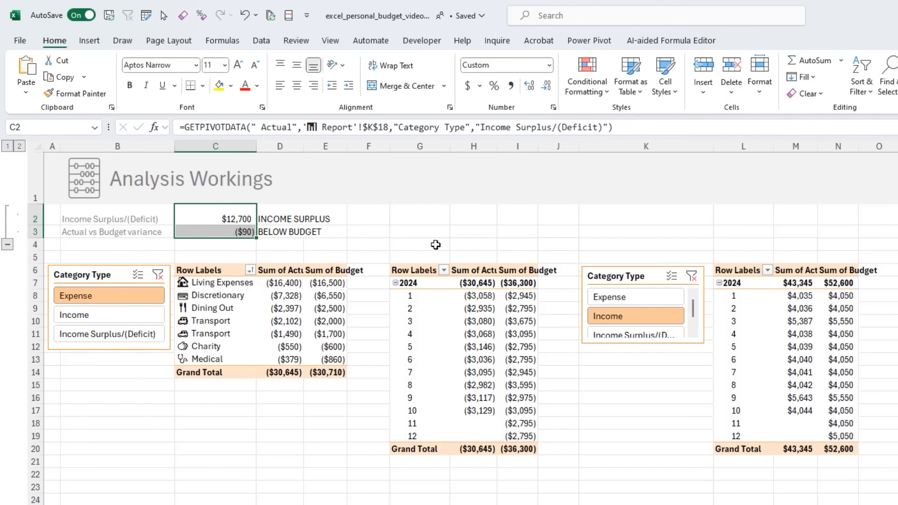
click(278, 218)
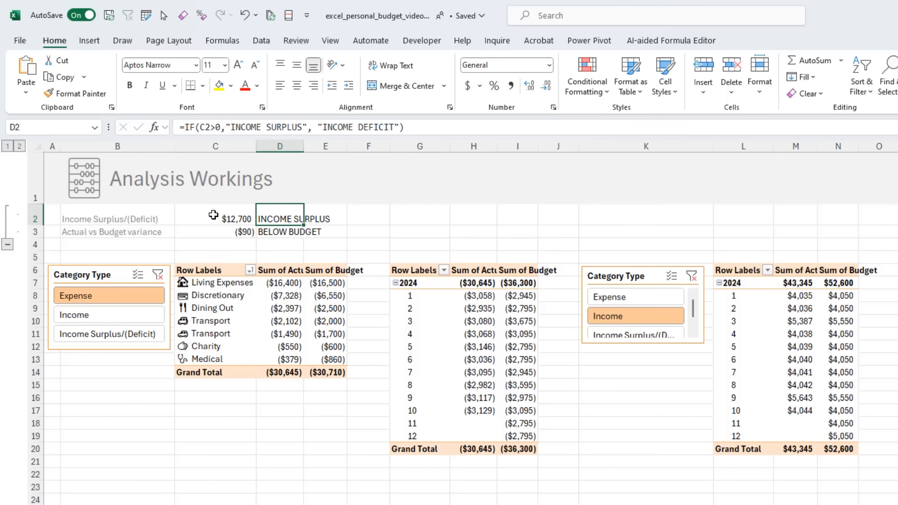
drag(214, 218, 213, 232)
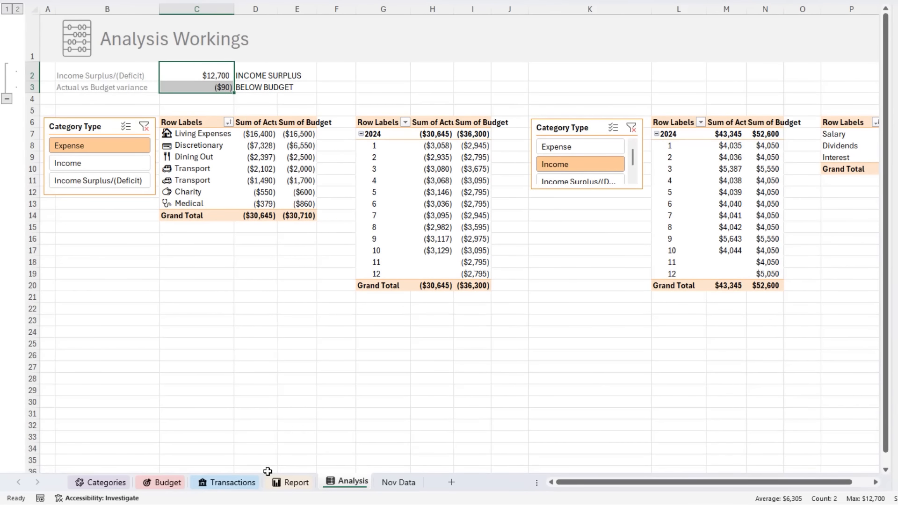
click(267, 469)
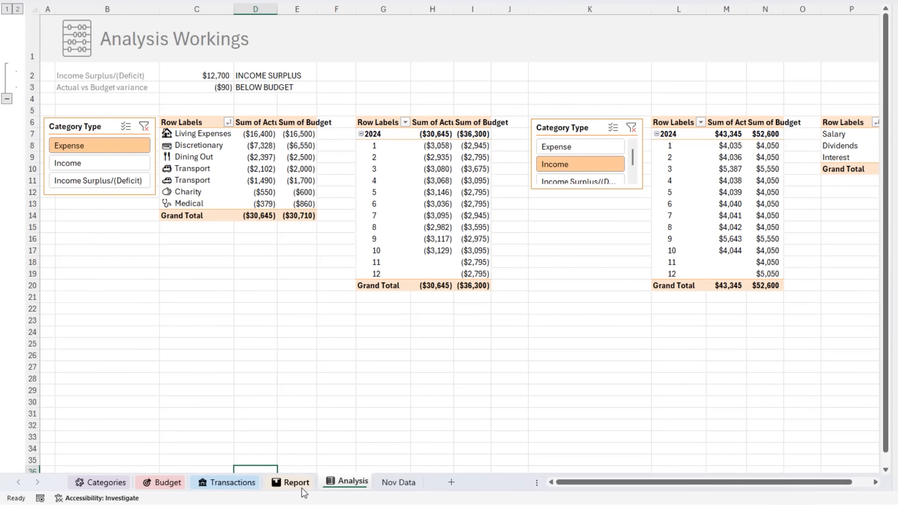
- Draw a small text box in the Report sheet's header, around column F just above the Income chart
click(302, 487)
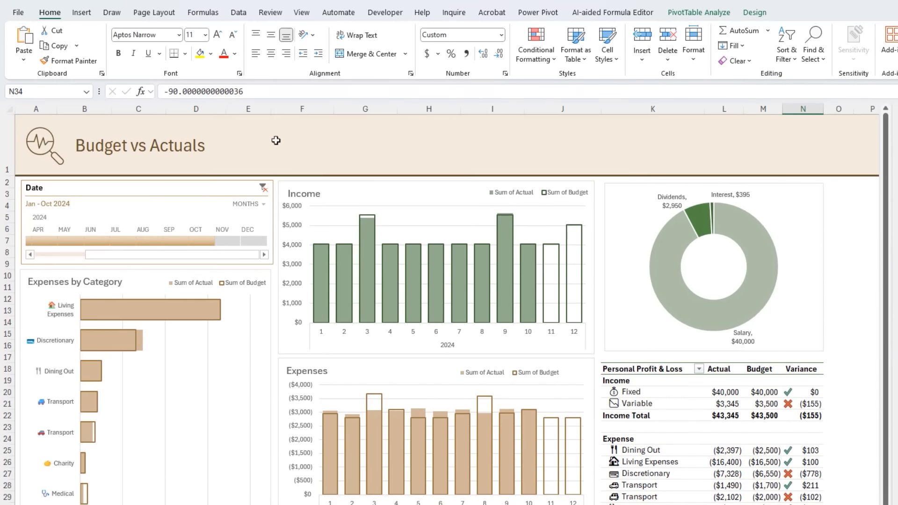
click(276, 140)
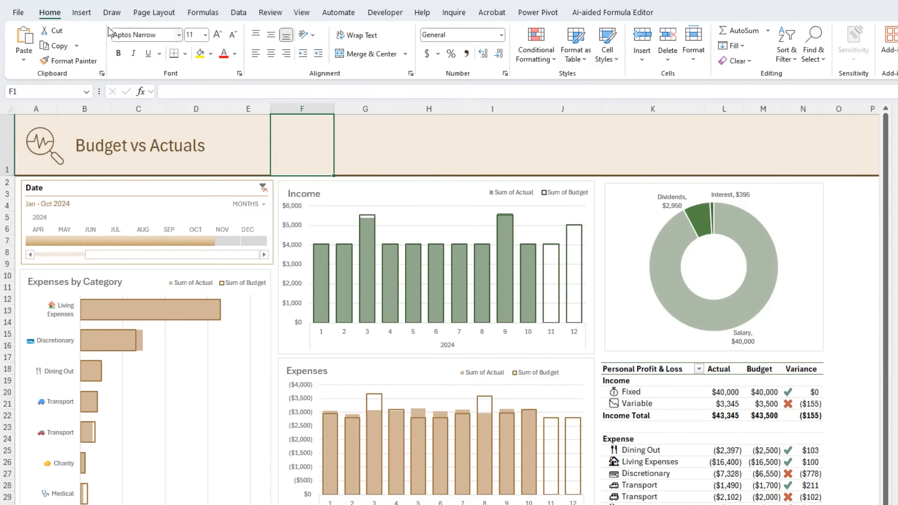
click(81, 12)
click(173, 45)
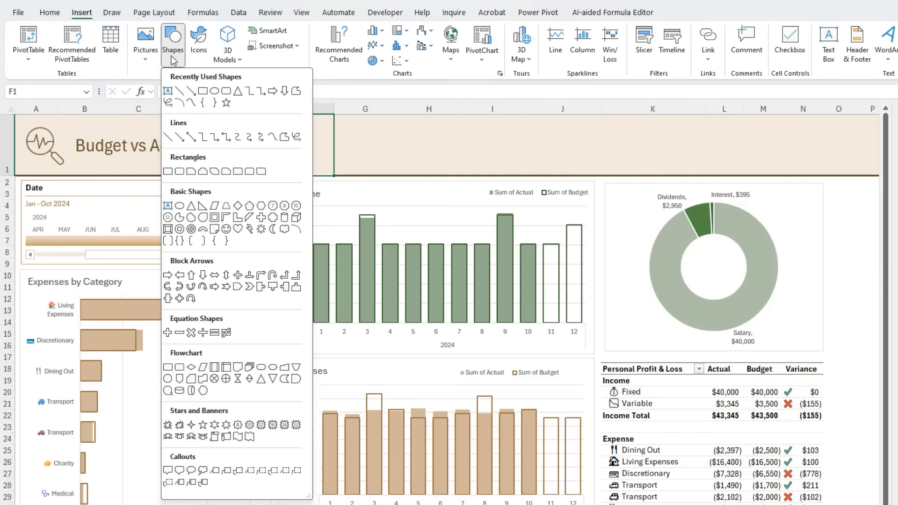
click(168, 206)
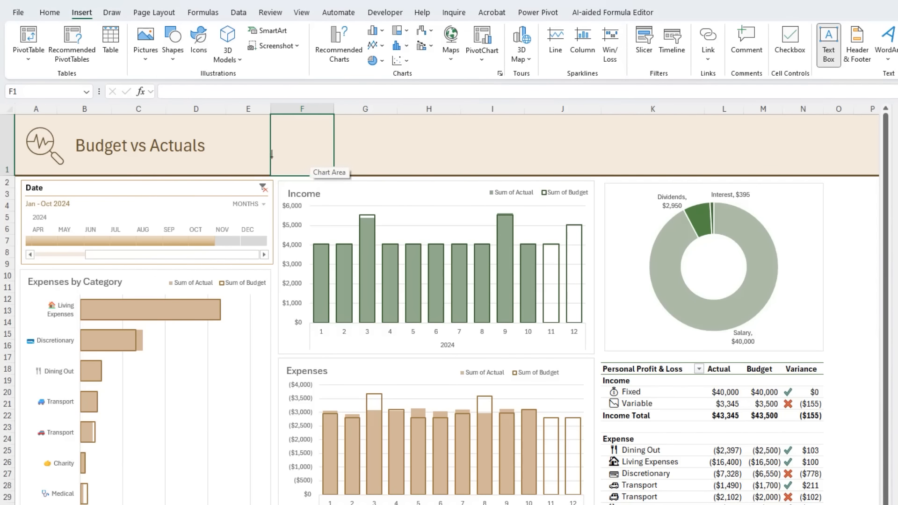
drag(272, 157, 344, 172)
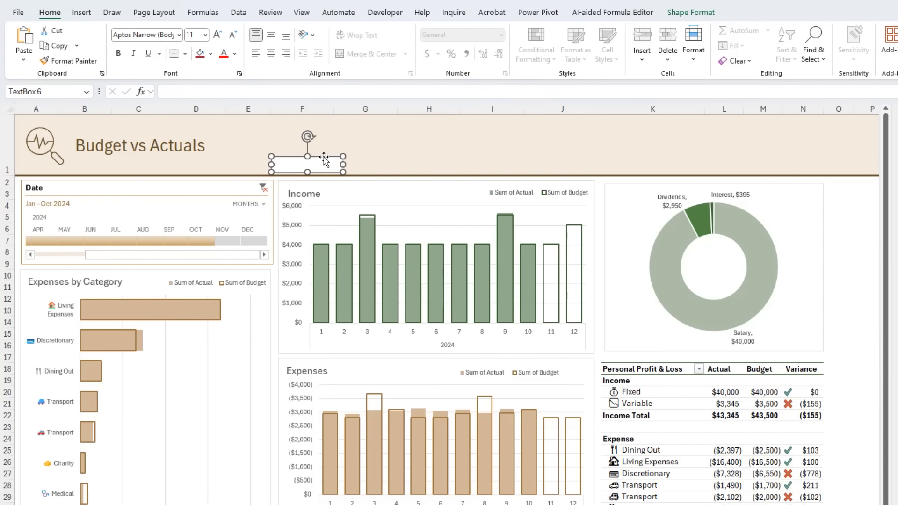
- Link the header text box to Analysis cell D2 and widen it to fit its text on one line
click(221, 91)
text(=)
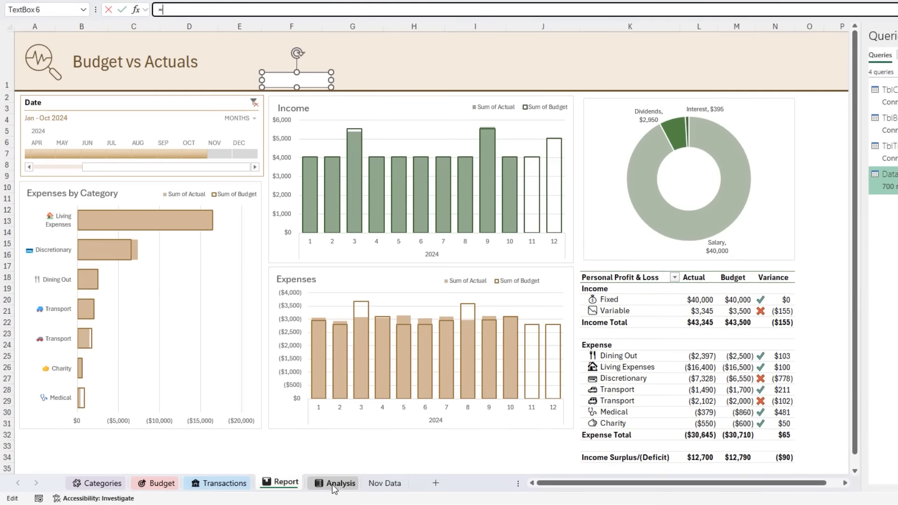
click(334, 485)
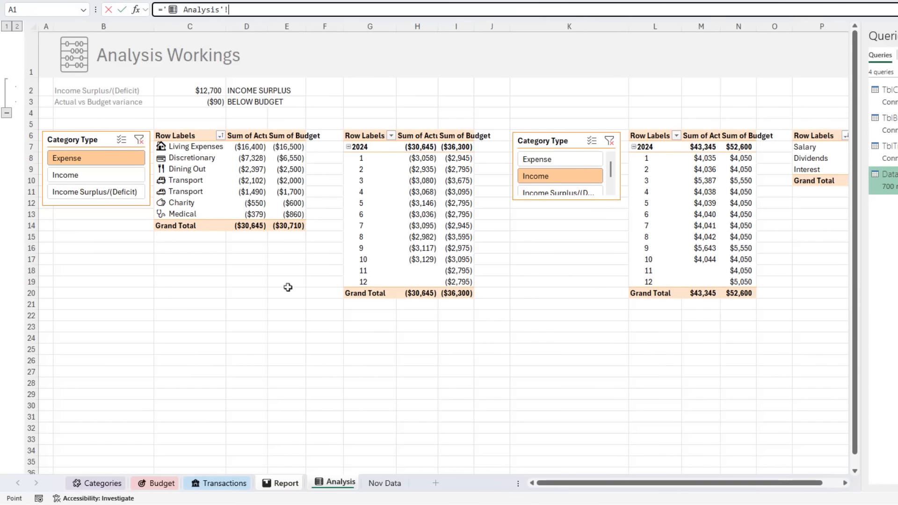
click(246, 92)
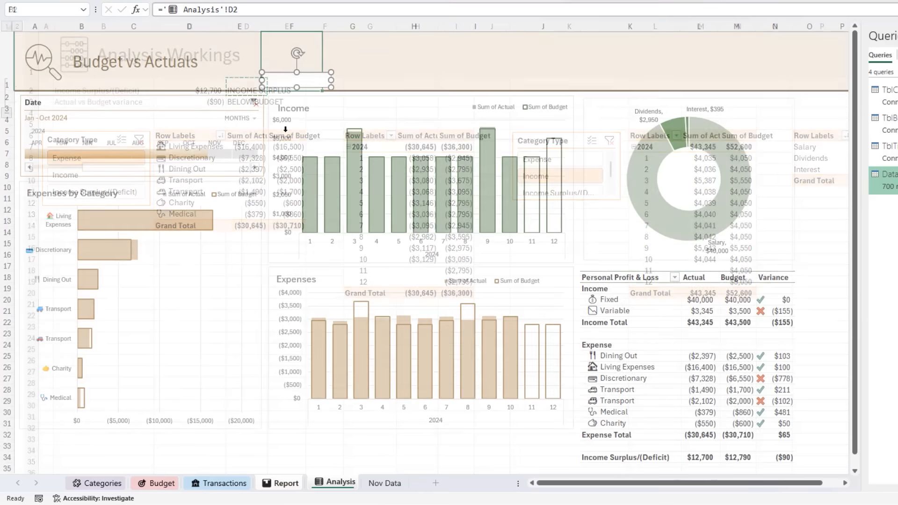
key(Return)
drag(336, 124, 316, 117)
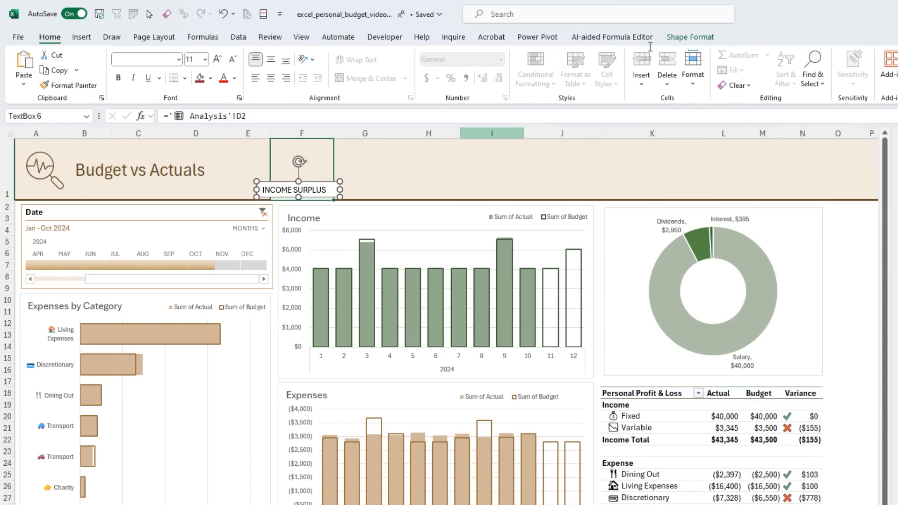
- Remove the fill and outline from the INCOME SURPLUS text box in the Report header
click(689, 36)
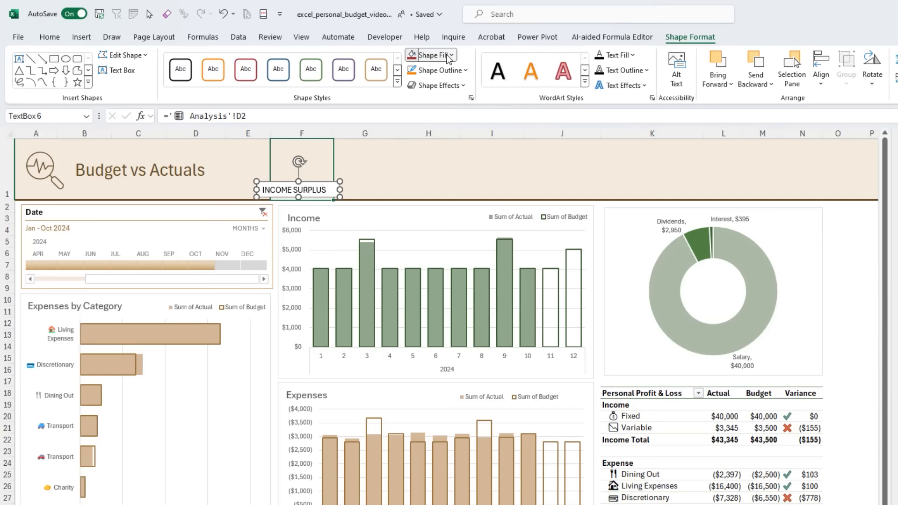
click(430, 55)
click(445, 203)
click(440, 70)
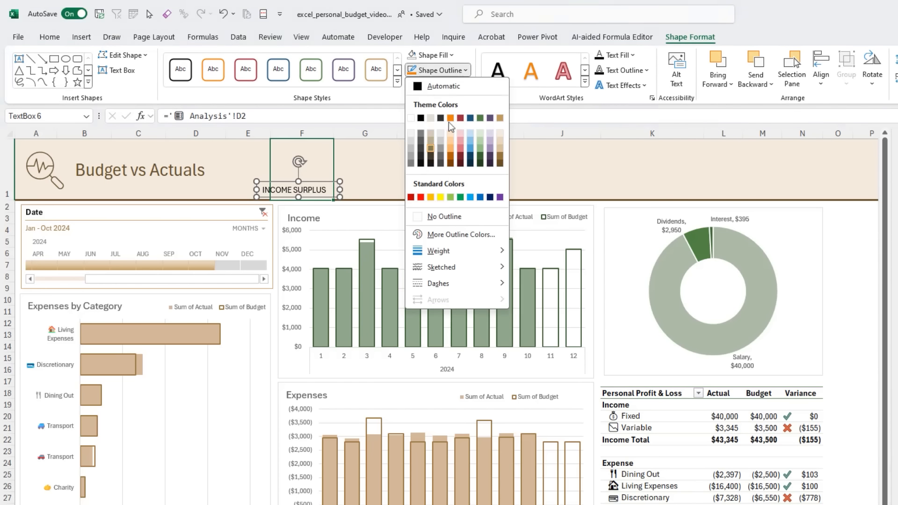
click(417, 214)
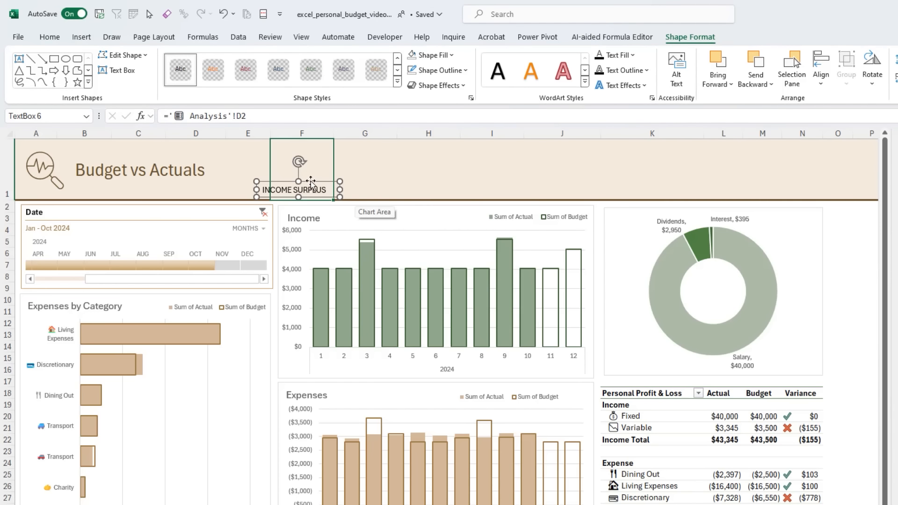
- Duplicate the INCOME SURPLUS text box directly above the original and link the copy to Analysis cell C2
drag(310, 176, 310, 165)
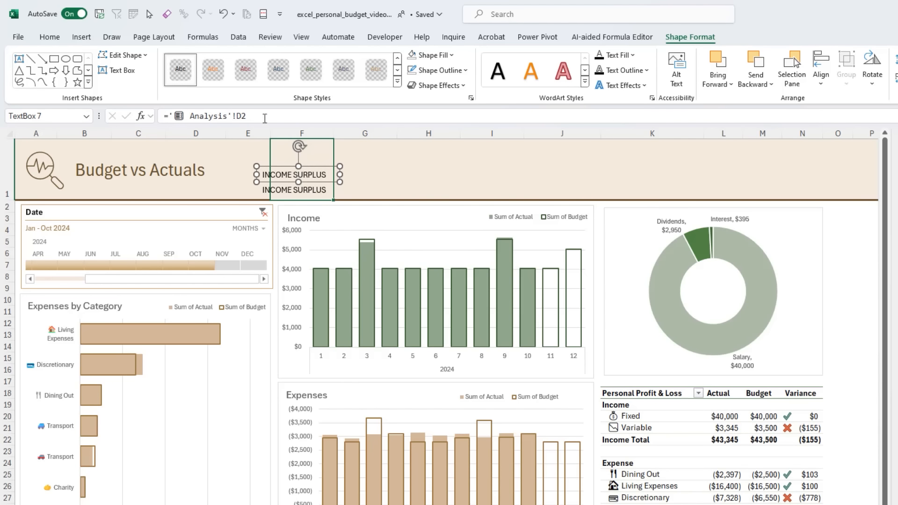
drag(263, 116, 162, 117)
text(=)
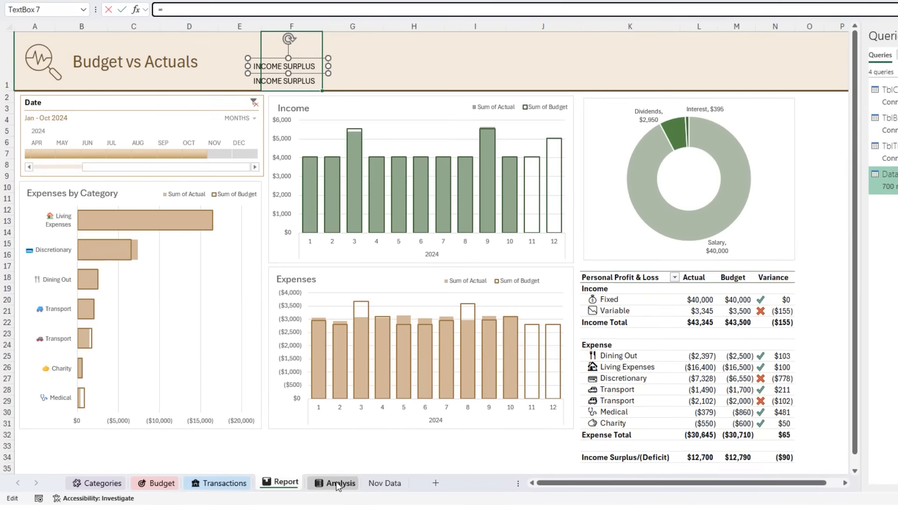
click(338, 484)
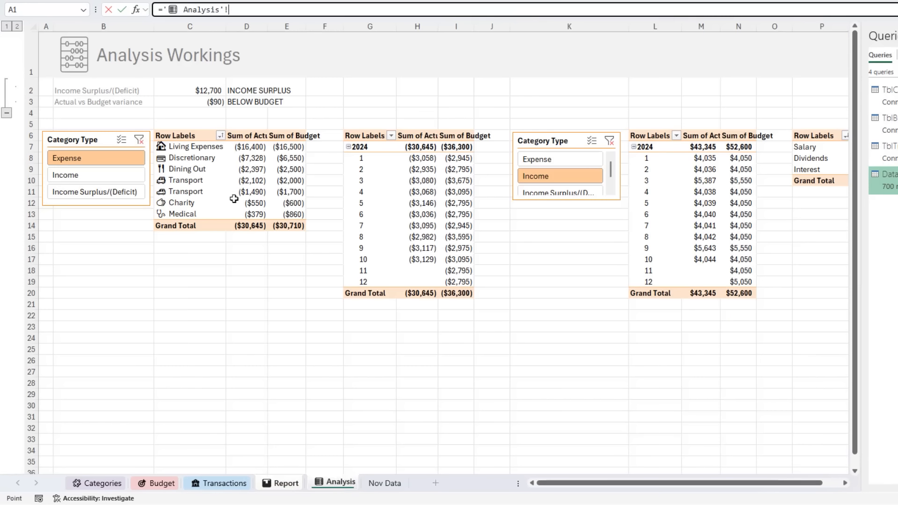
click(197, 94)
key(Return)
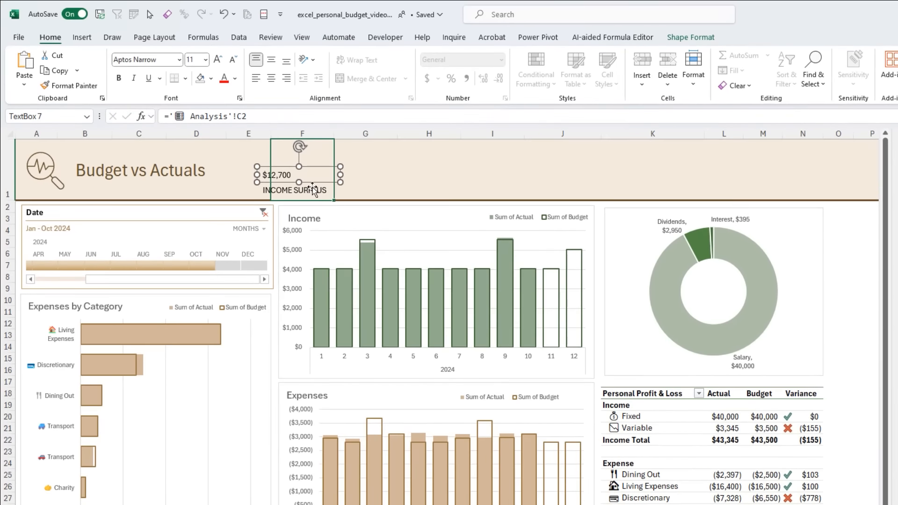
- Centre the text horizontally in both header text boxes
ctrl+click(303, 82)
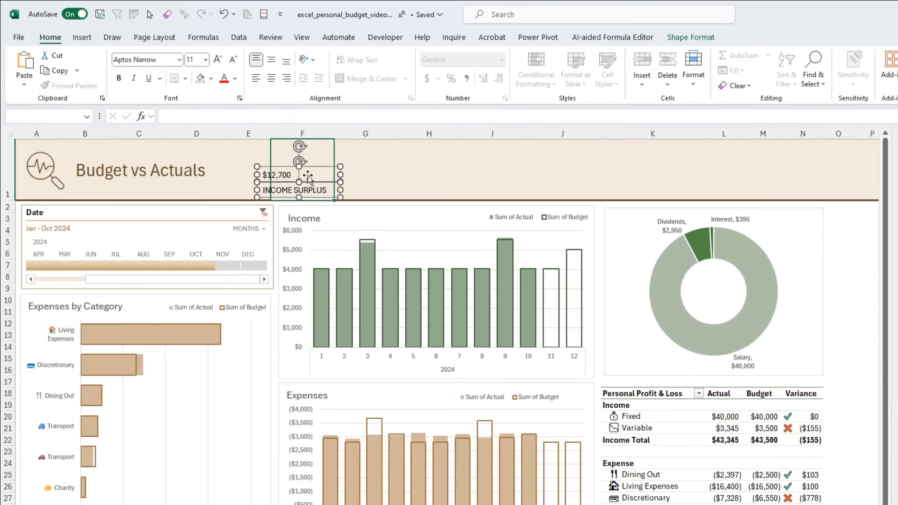
click(271, 79)
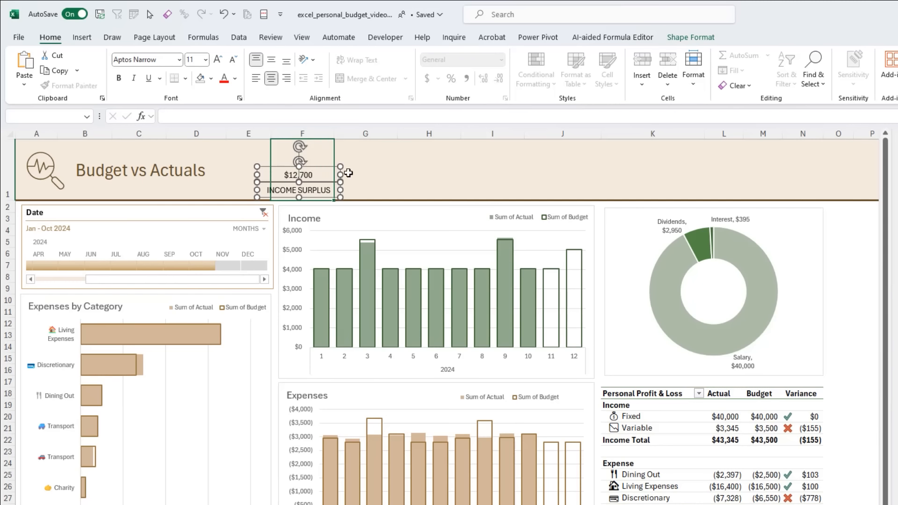
click(242, 158)
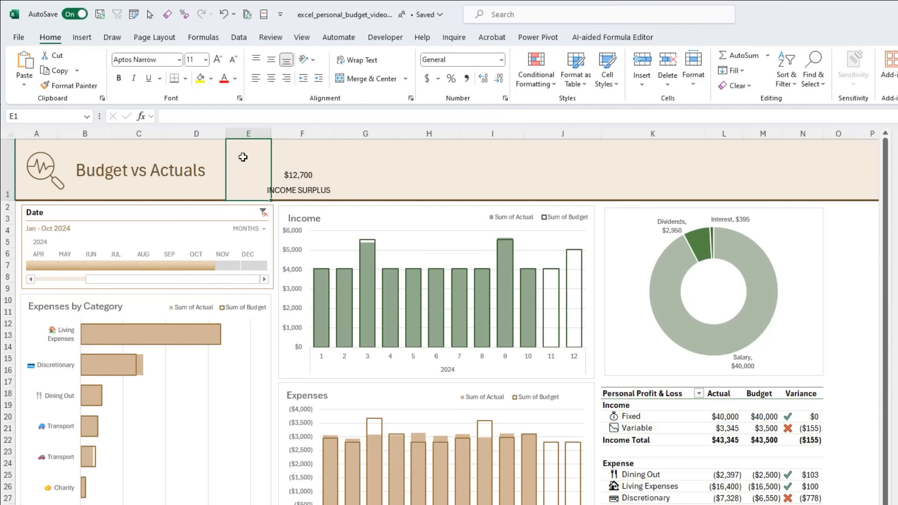
- Insert three outline stock icons together: banknotes (search "MONEY"), an arrow target (search "target") and a house with windows (search "house")
click(82, 37)
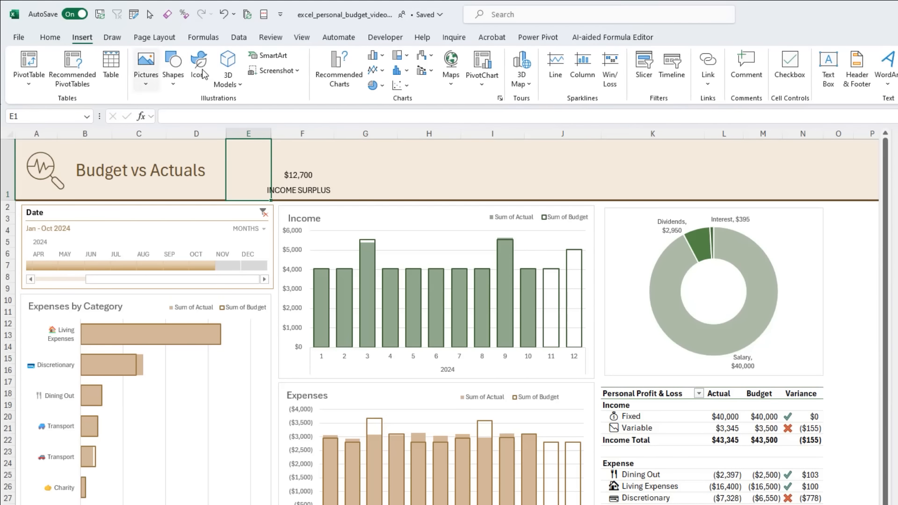
click(203, 71)
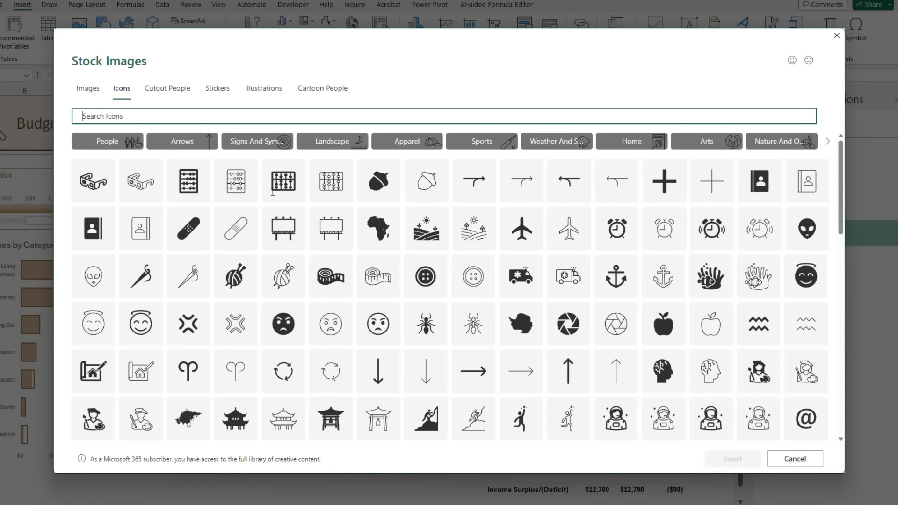
text(MONEY)
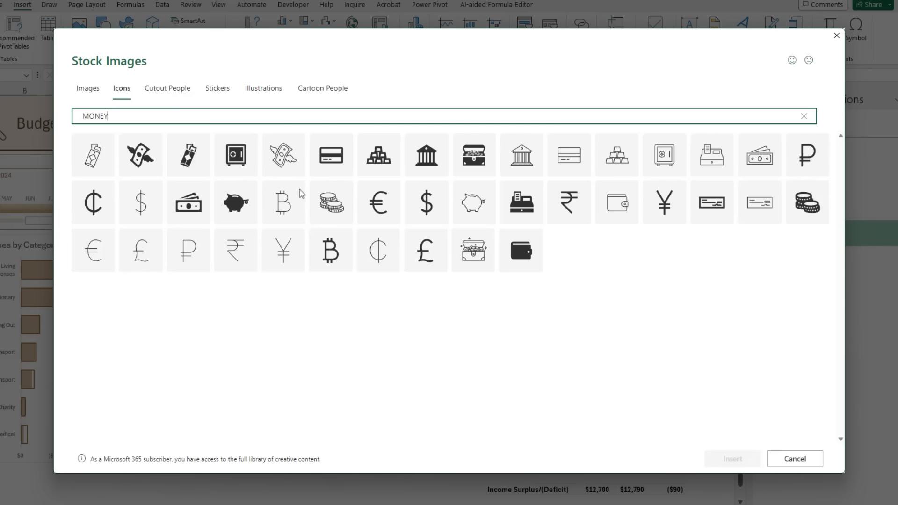
click(759, 155)
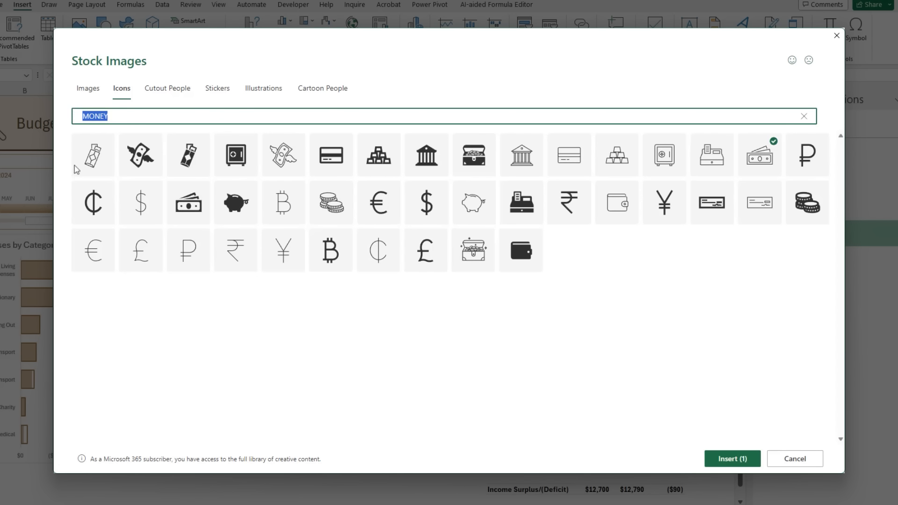
text(target)
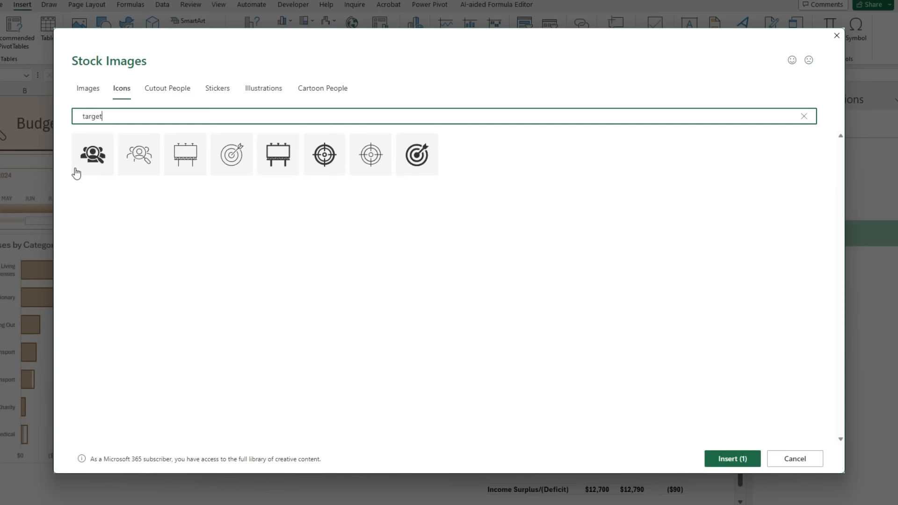
click(233, 154)
click(126, 117)
text(house)
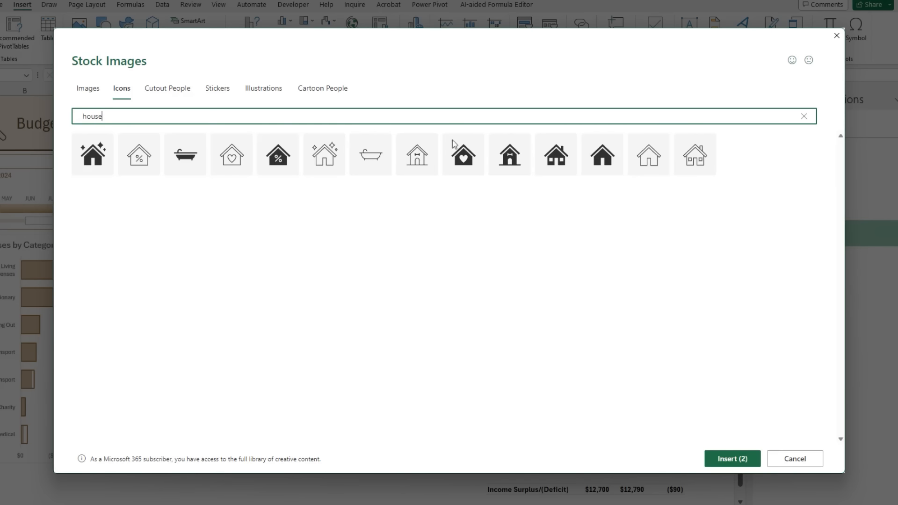
click(695, 161)
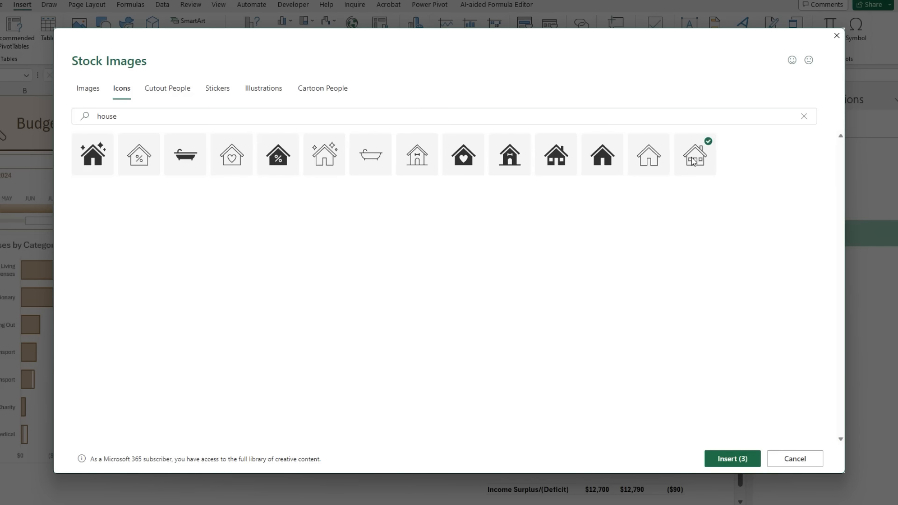
click(728, 462)
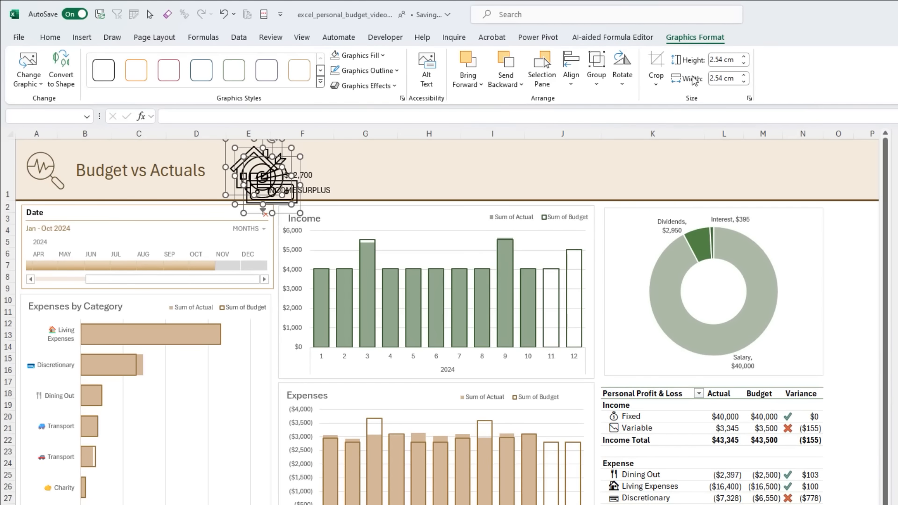
- Resize the three inserted icons to 1 cm high and 1 cm wide
click(722, 60)
text(1)
key(Tab)
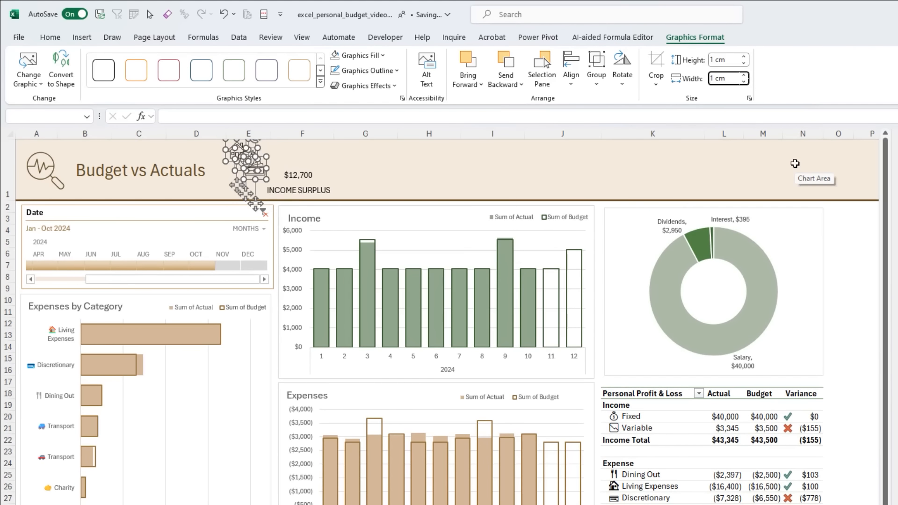
click(308, 166)
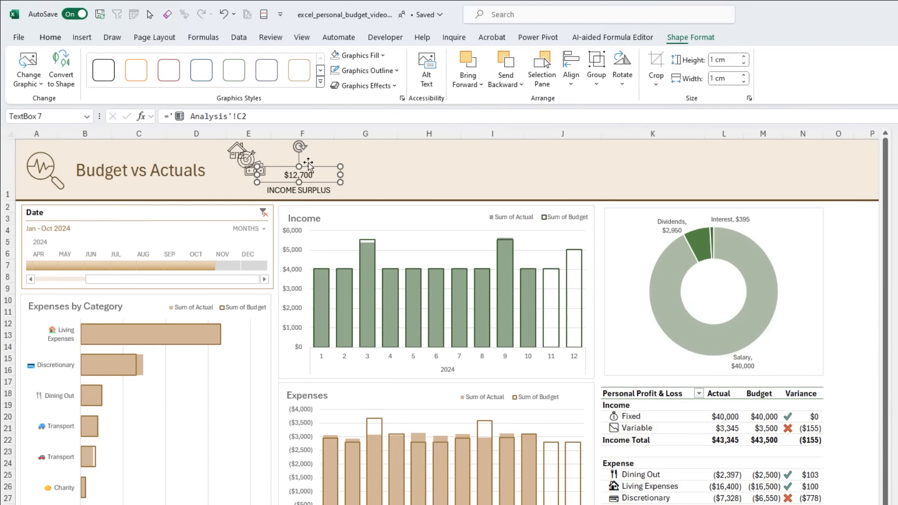
- Spread the icons across the header: house near column I, target near column H, and banknotes above the linked surplus figure
drag(237, 151, 512, 160)
drag(255, 158, 422, 161)
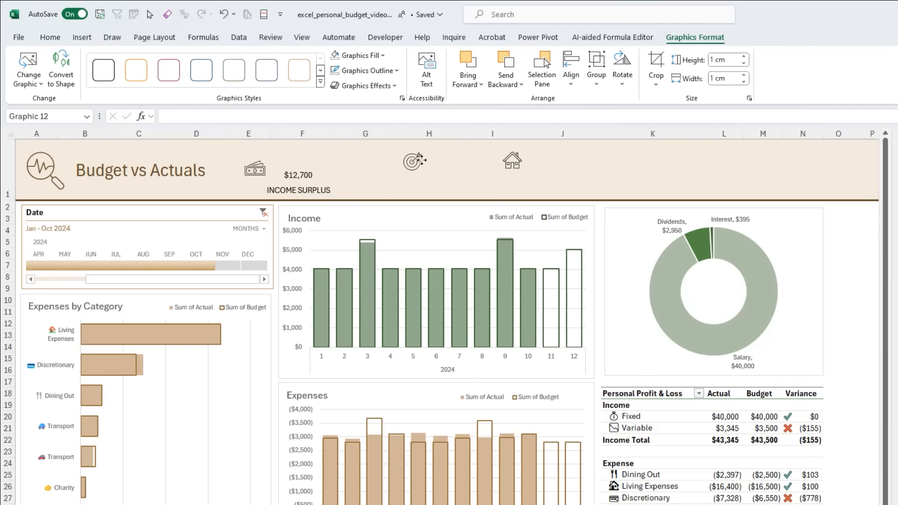
drag(251, 170, 293, 159)
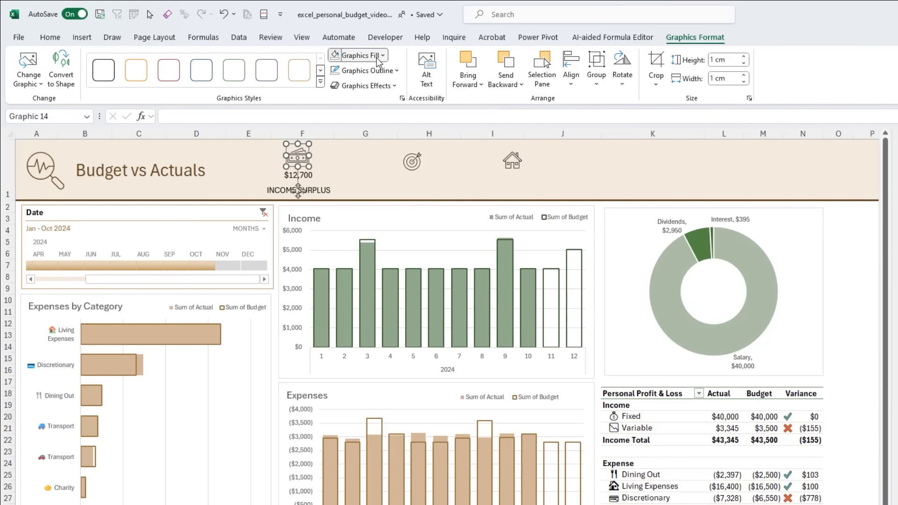
- Fill the banknotes icon with the header's brown theme colour and repeat the fill on the target and house icons
click(357, 55)
click(423, 149)
click(417, 163)
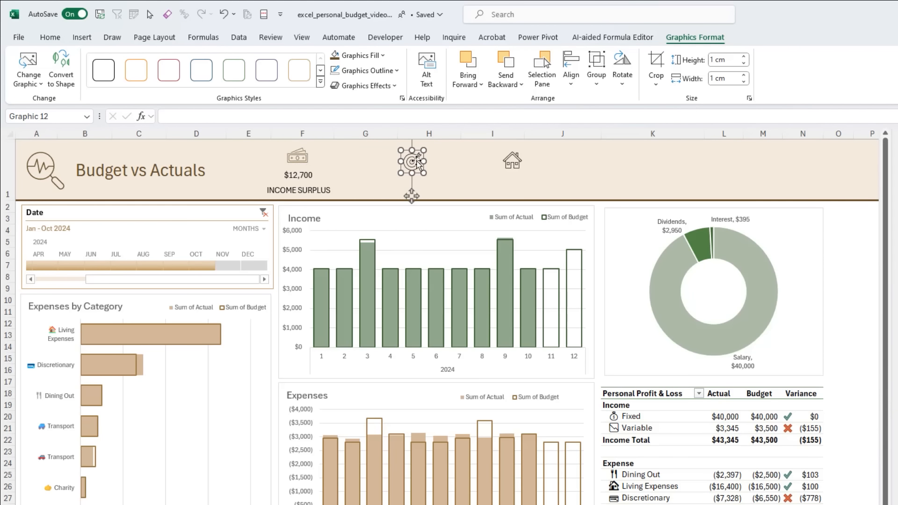
shift+click(517, 159)
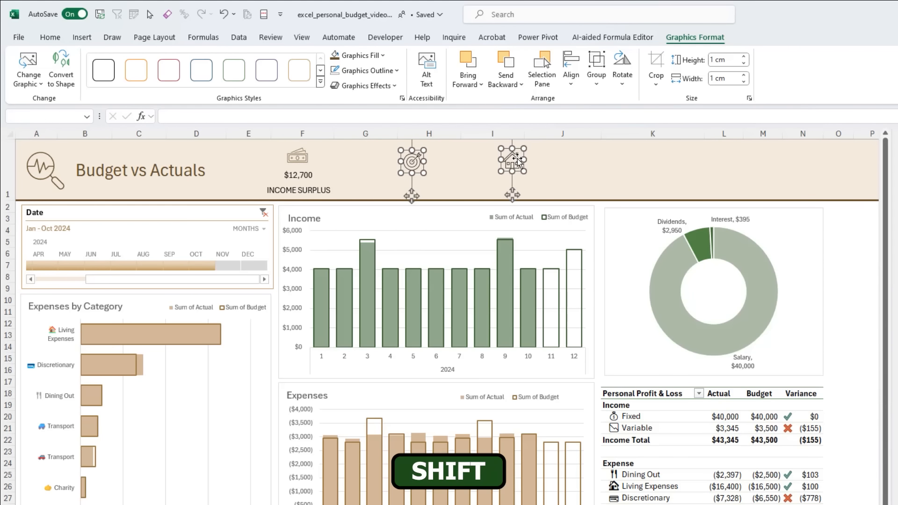
key(F4)
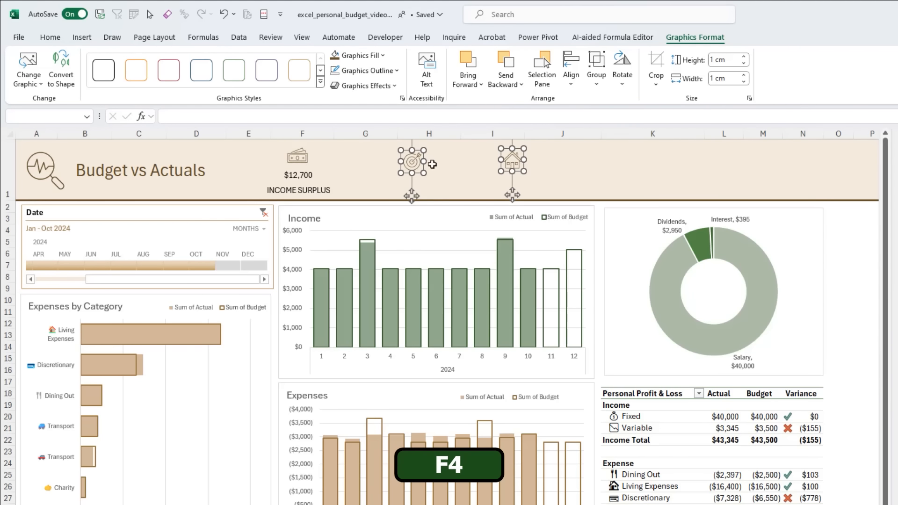
click(375, 177)
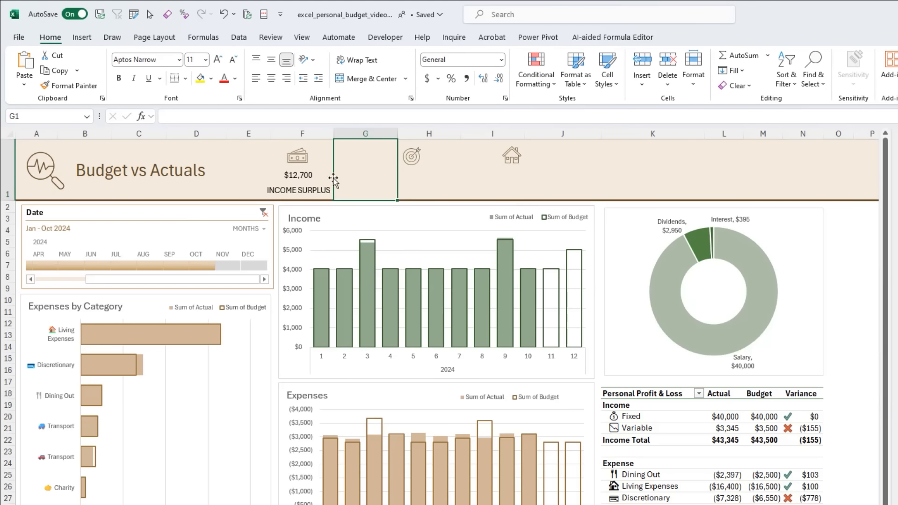
- Colour the text of both header text boxes in the dark tan theme shade and increase their font by one size
click(305, 177)
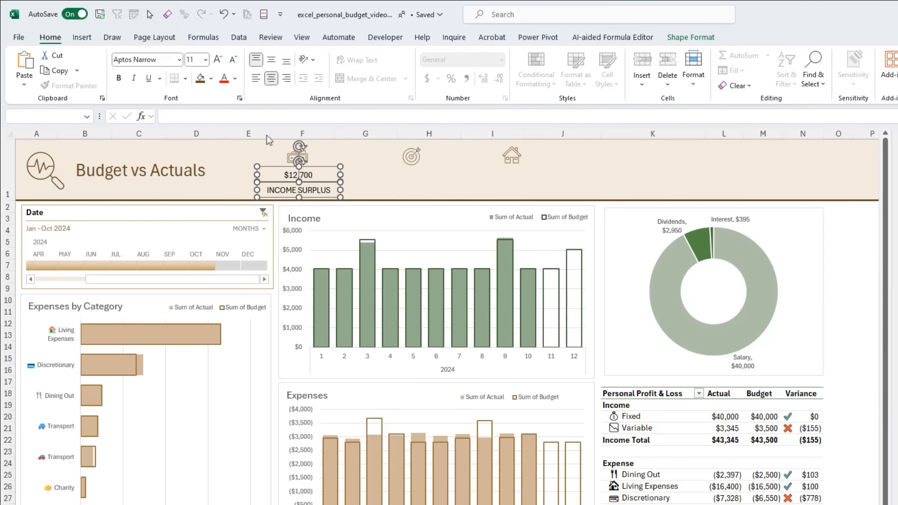
click(235, 78)
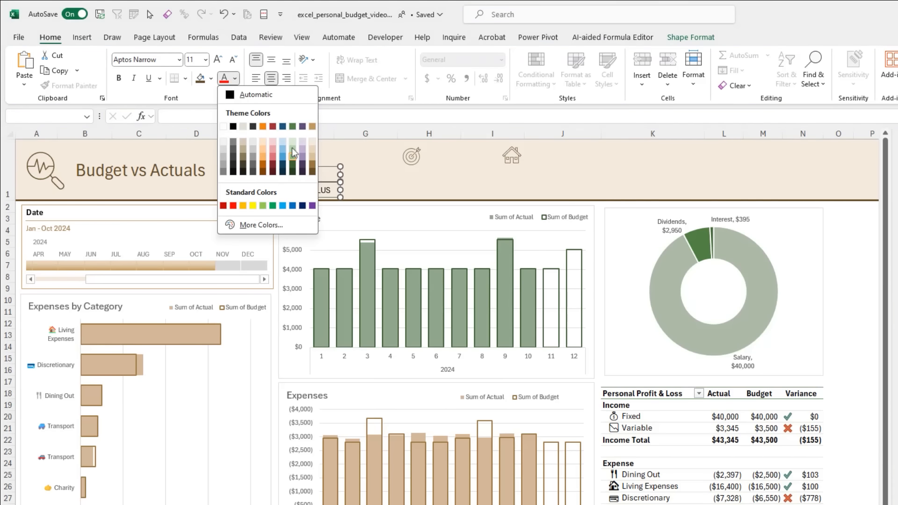
click(311, 170)
click(219, 61)
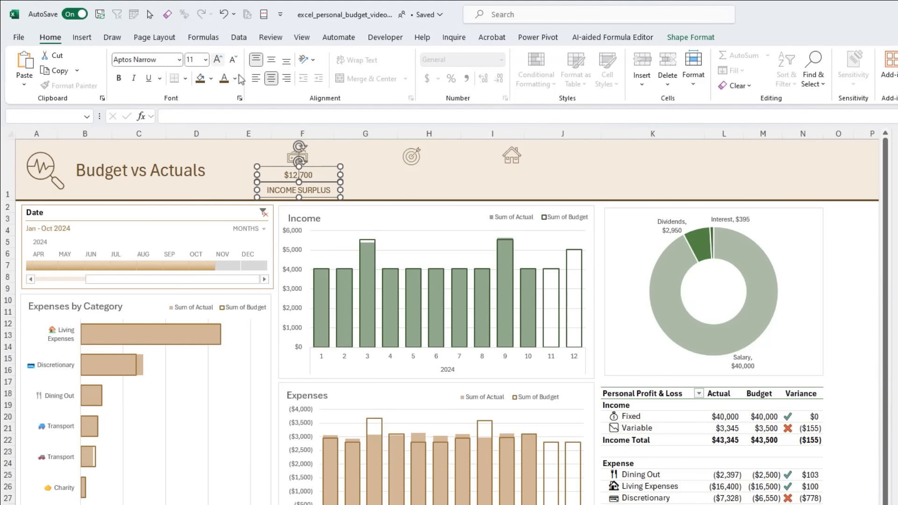
click(357, 166)
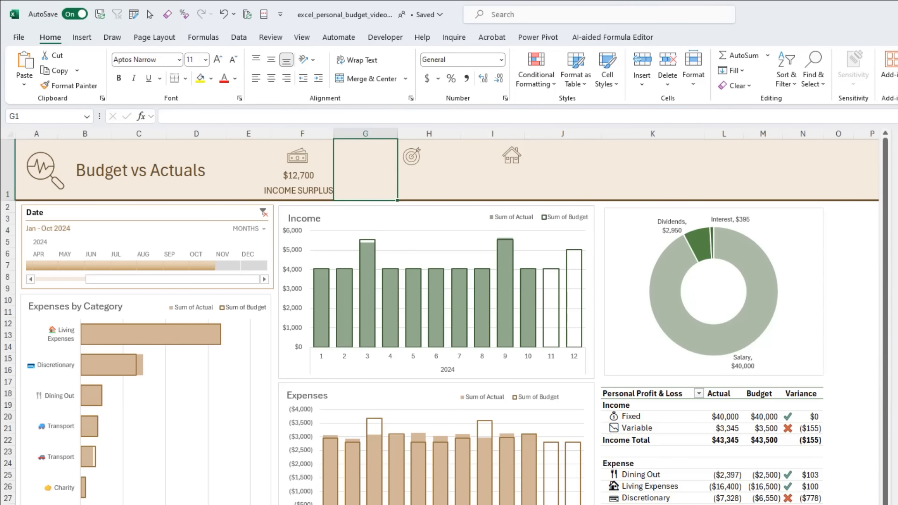
- Switch to the completed report and examine which cells the Living Expenses and Dining Out header figures link to
key(alt+Tab)
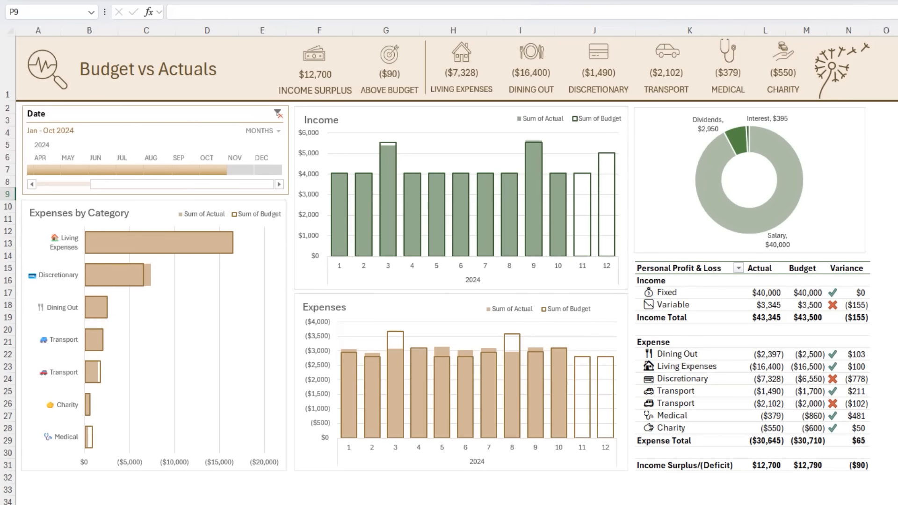
click(457, 79)
click(458, 77)
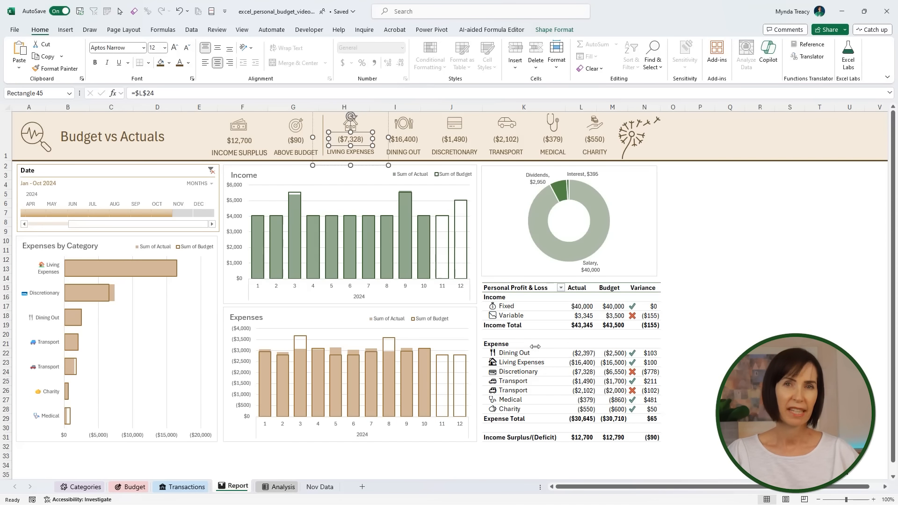
click(402, 135)
click(403, 136)
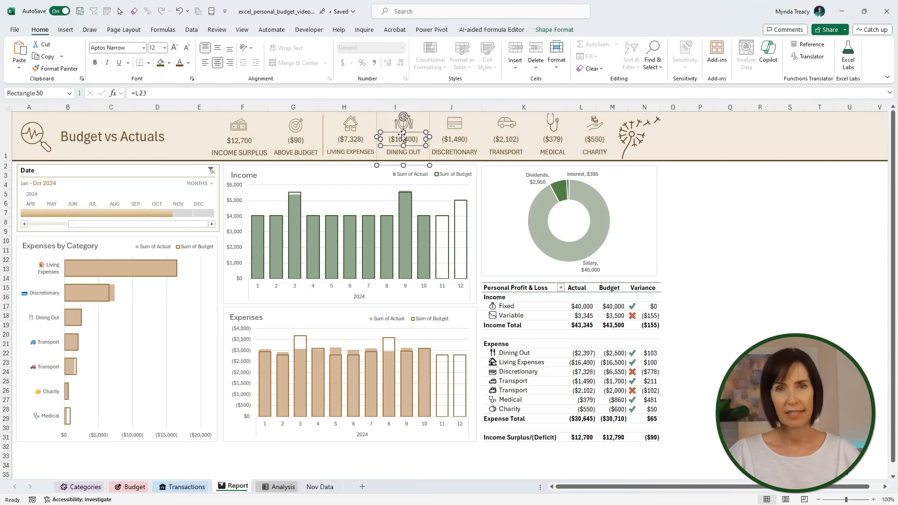
click(705, 185)
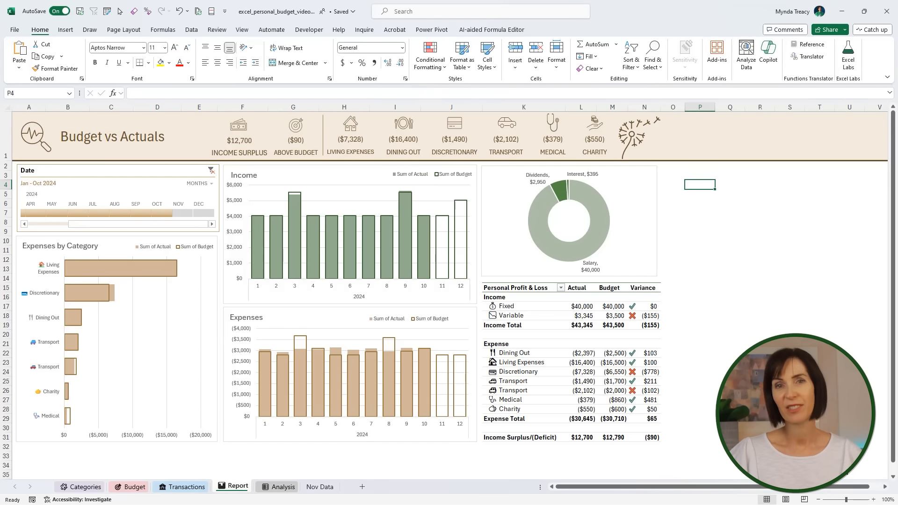
- Copy all the November transaction rows, from Account through Sub-category and without the header row, on the Nov Data sheet
click(320, 487)
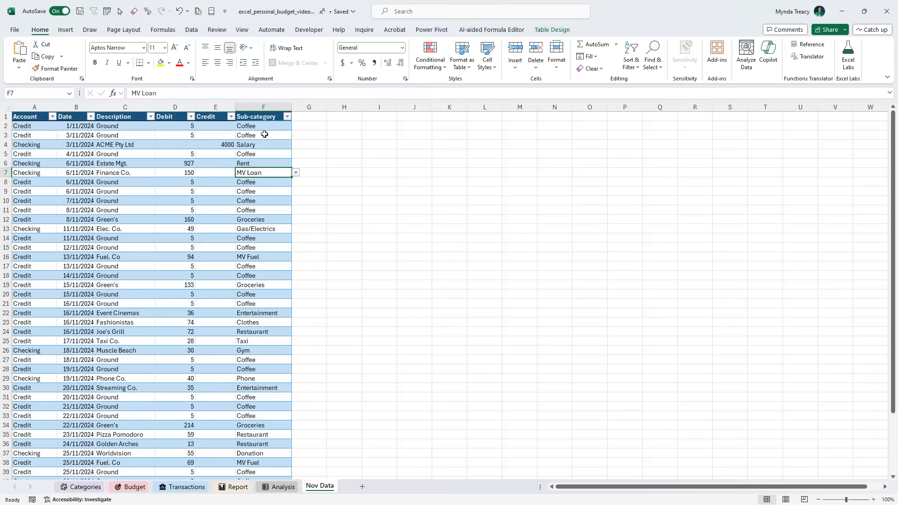
click(36, 126)
key(ctrl+shift+Down)
key(ctrl+shift+Right)
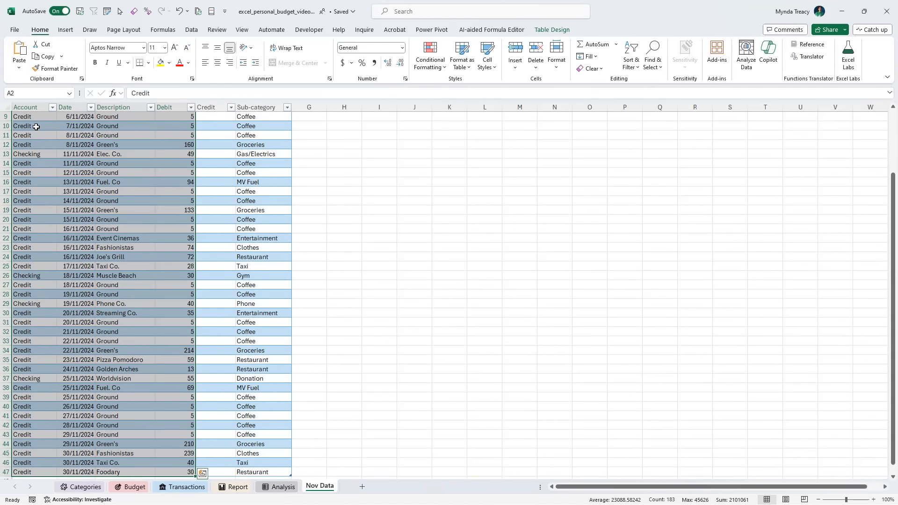
key(shift+Right)
key(shift+Right)
key(ctrl+c)
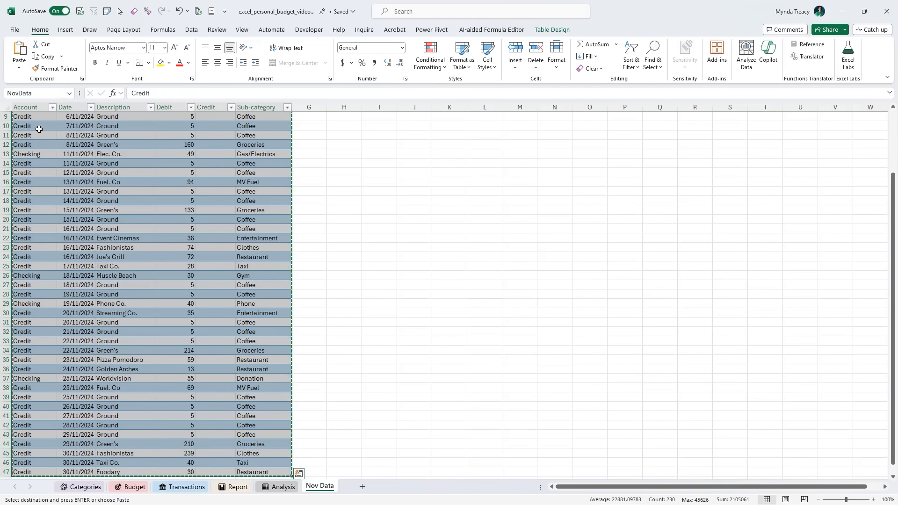
- Paste the copied November rows into the Transactions sheet directly below the table's last October entry, starting at cell B508
key(ctrl+Page_Up)
key(ctrl+Page_Up)
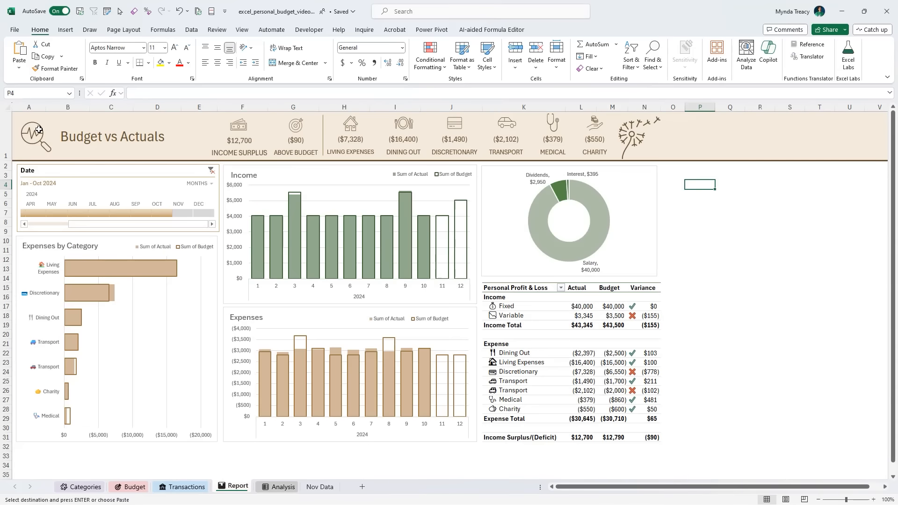
key(ctrl+Page_Up)
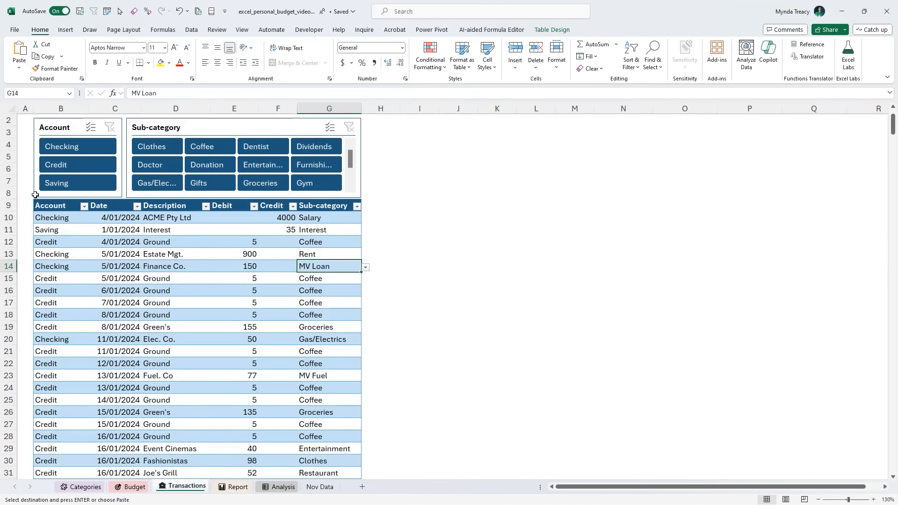
key(ctrl+Down)
key(Down)
key(Left)
key(Left)
key(Left)
key(Left)
key(Left)
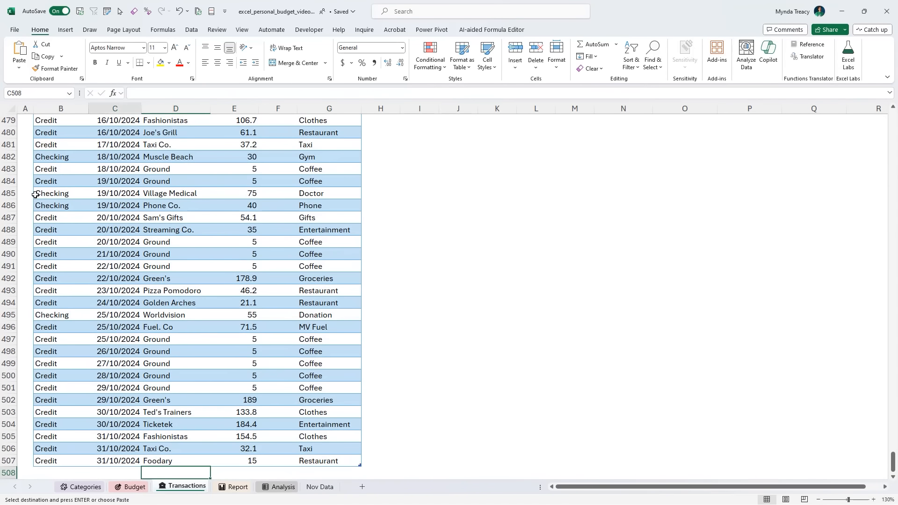
scroll(402, 291, down, 6)
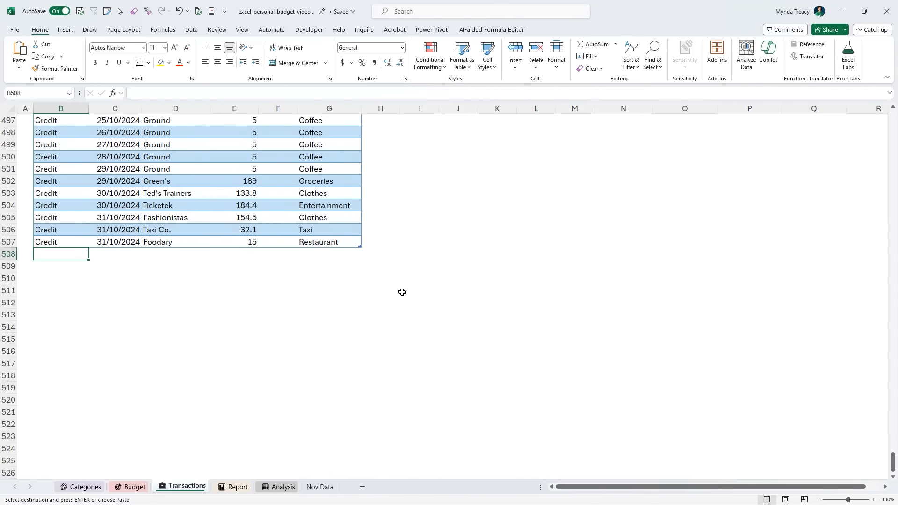
key(ctrl+v)
click(352, 303)
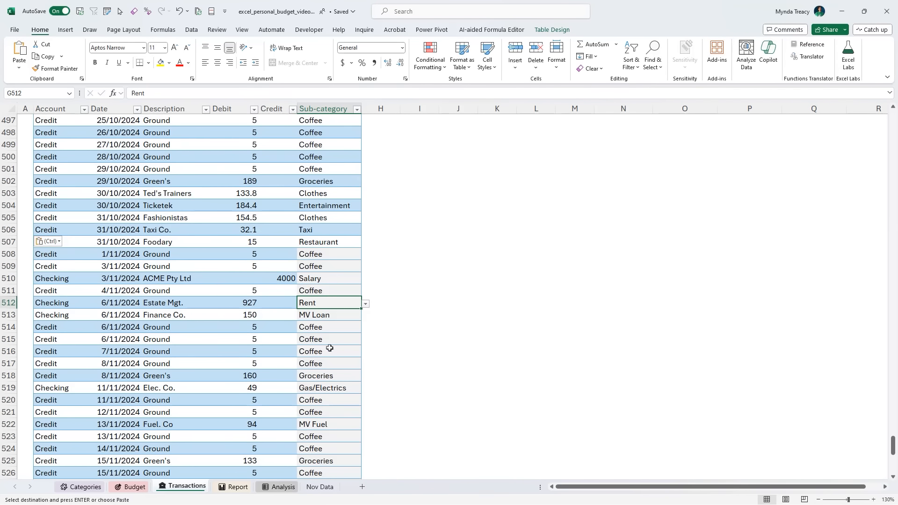
- Return to the Report sheet and refresh all of the workbook's data
click(234, 487)
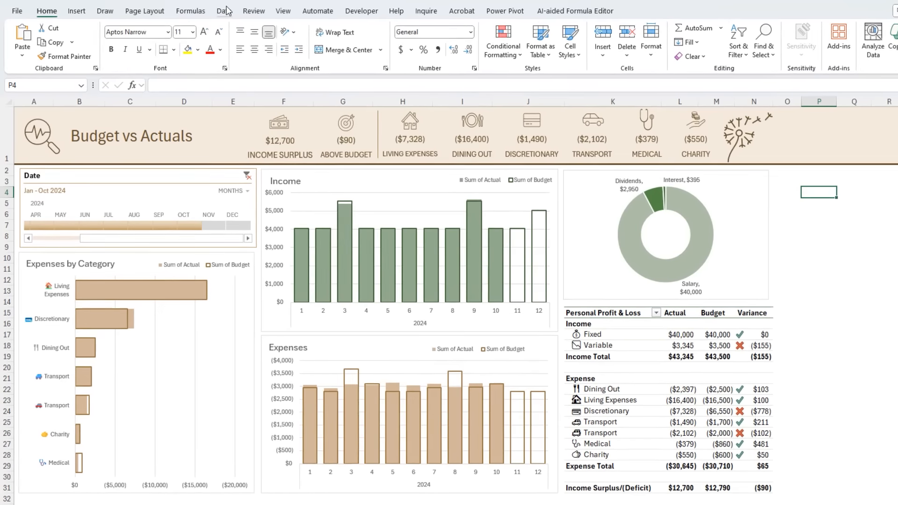
click(193, 29)
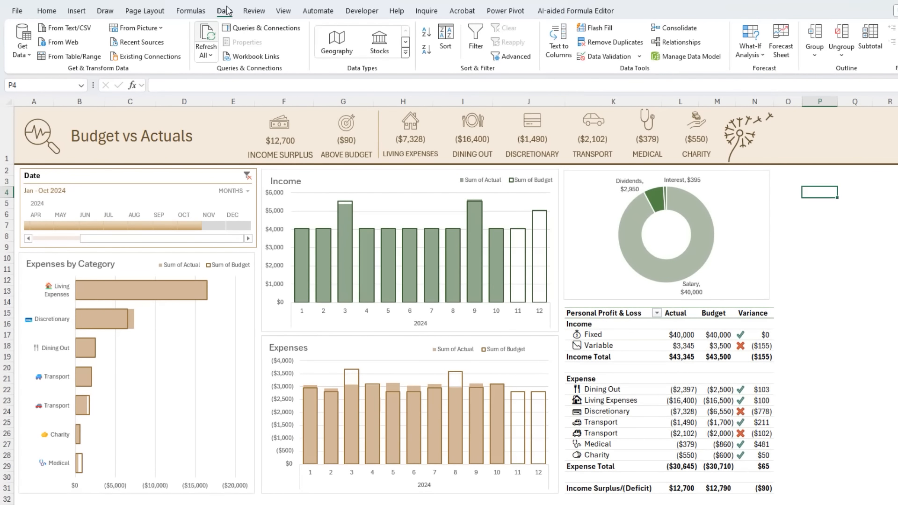